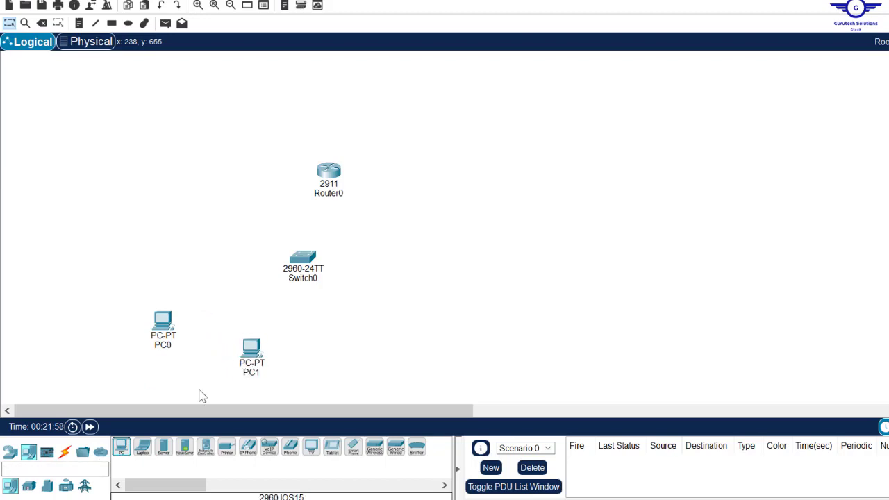
Add a third PC to the right of PC1 and move Switch0 and Router0 slightly higher in the workspace.
left_click_drag(120, 449, 368, 352)
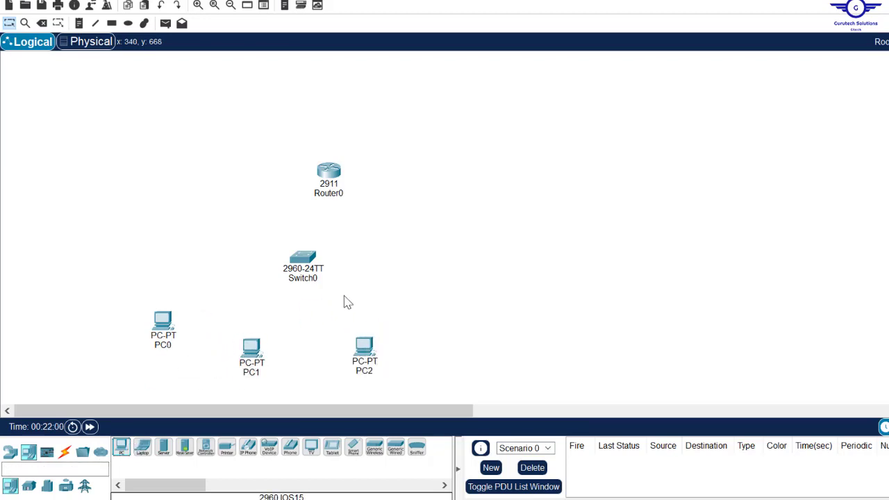
left_click_drag(304, 268, 308, 251)
left_click_drag(330, 176, 340, 158)
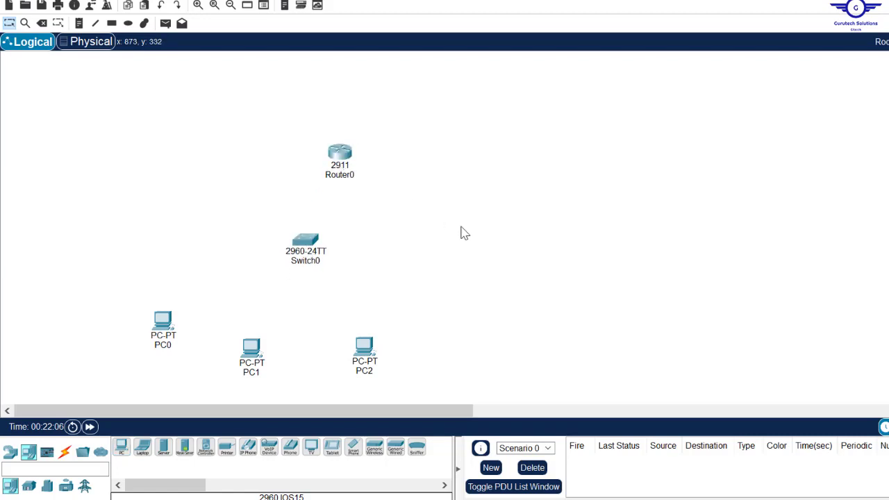
Place a Server-PT above and to the right of Router0 and link the two with an automatically chosen connection.
left_click(162, 450)
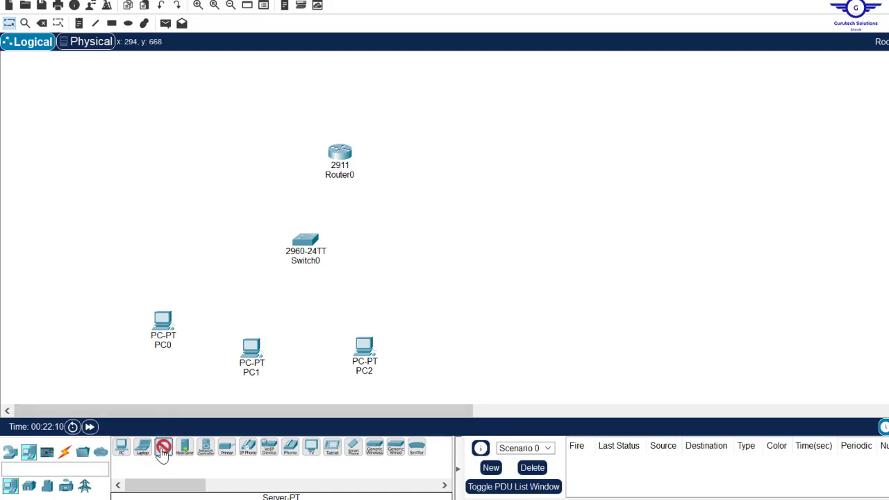
left_click(499, 97)
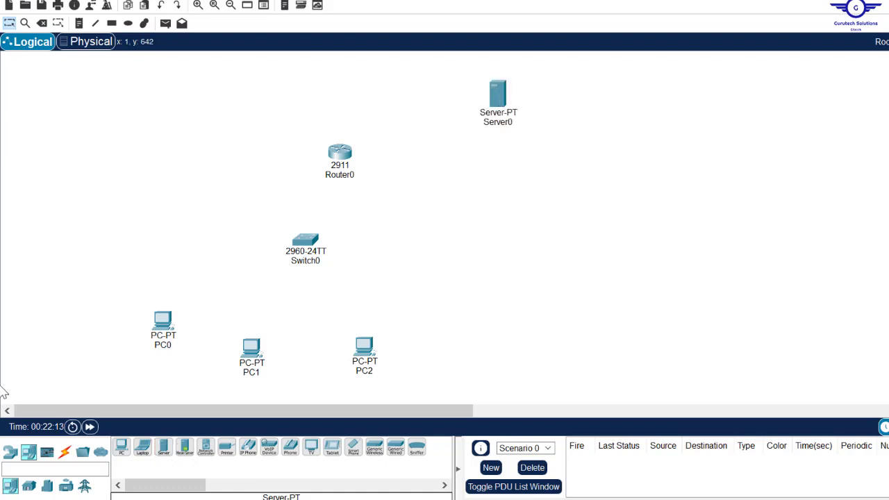
left_click(65, 452)
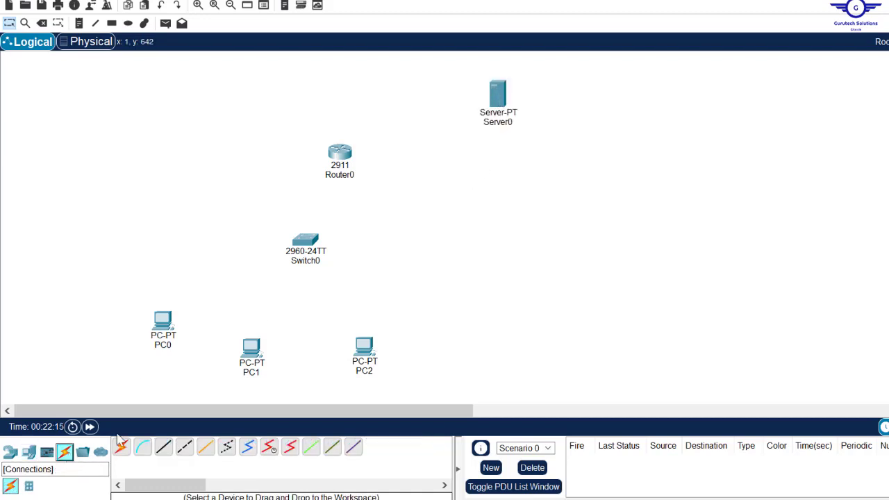
left_click(122, 449)
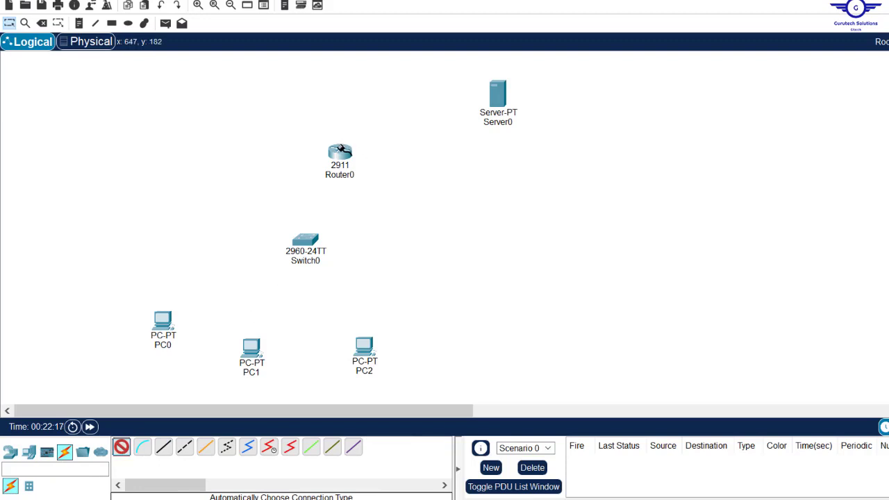
left_click(340, 151)
left_click(499, 92)
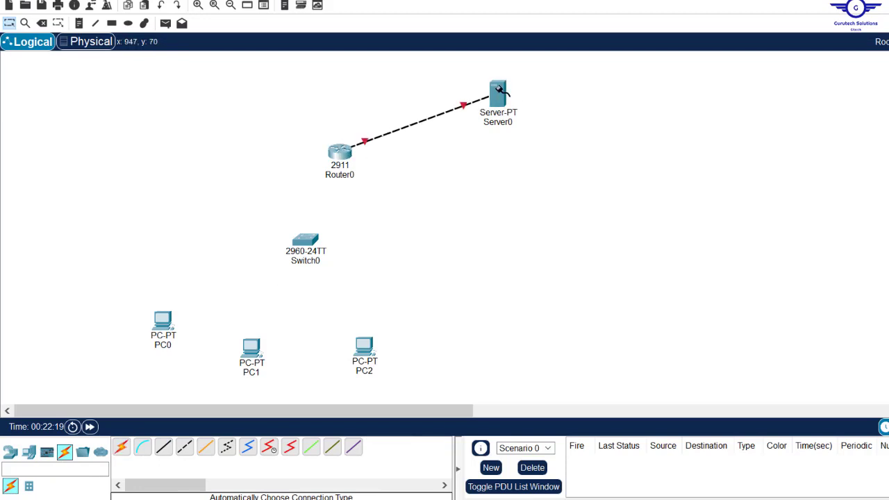
Link Router0 to Switch0 with an automatically chosen connection type.
left_click(122, 449)
left_click(340, 152)
left_click(303, 241)
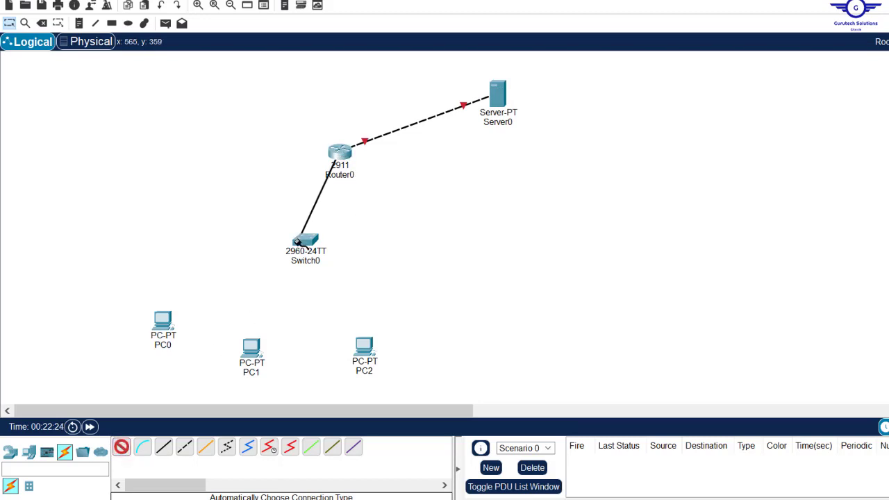
Link Switch0 to PC0, PC1 and PC2 using automatically chosen connections.
left_click(123, 449)
left_click(303, 241)
left_click(159, 321)
left_click(122, 448)
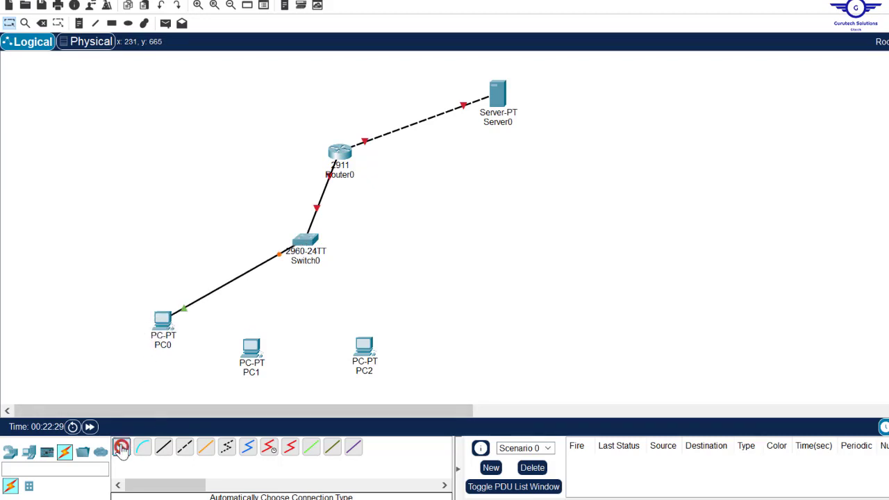
left_click(299, 249)
left_click(253, 346)
left_click(122, 448)
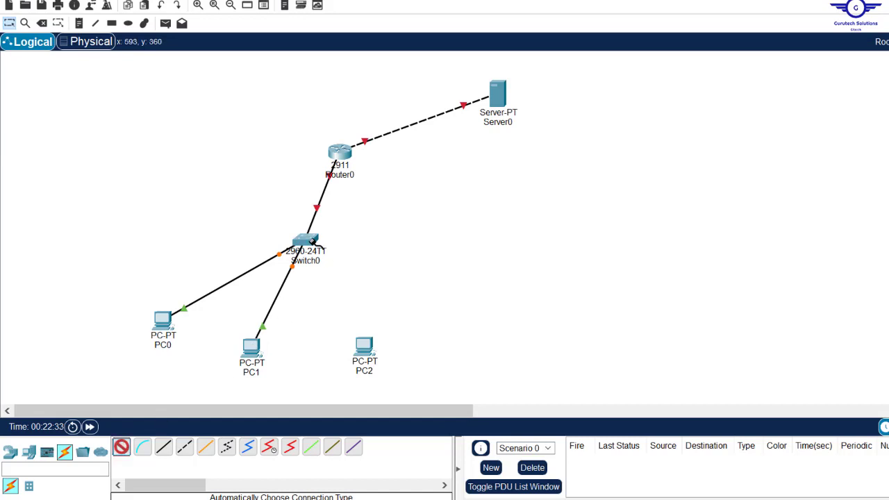
left_click(314, 245)
left_click(362, 342)
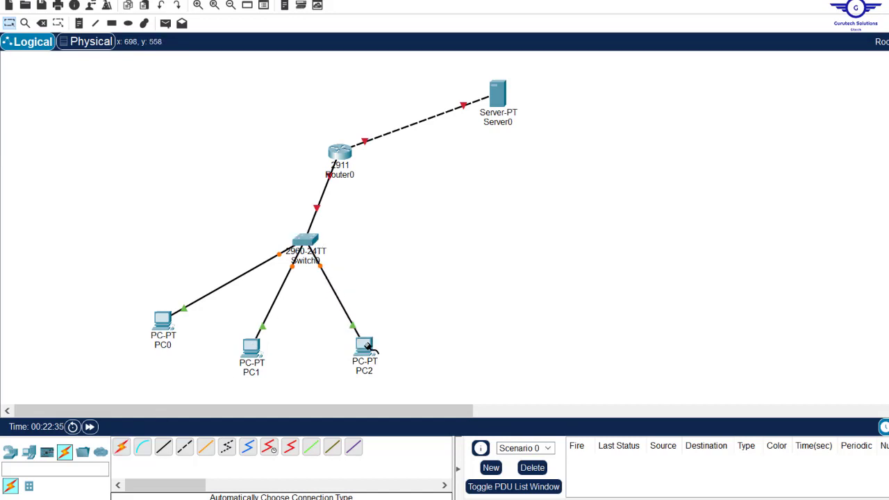
Switch PC1's IPv4 configuration from static to DHCP and close its device window.
left_click(251, 351)
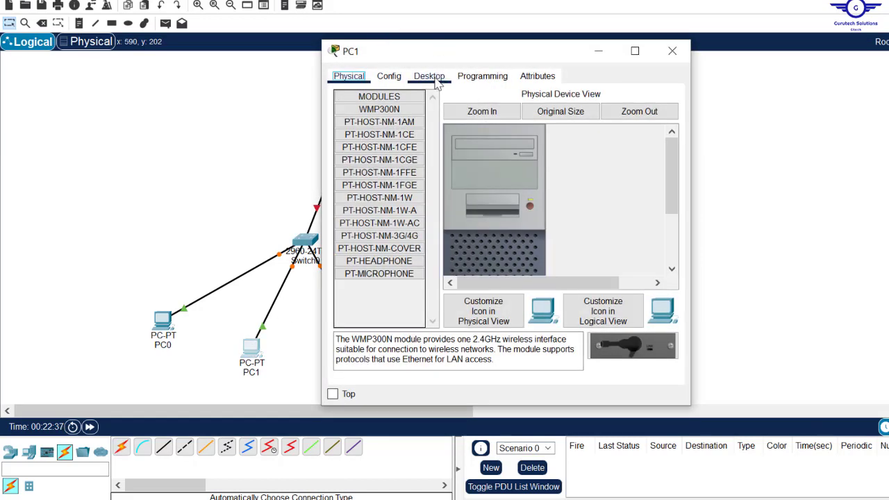
left_click(429, 77)
left_click(367, 119)
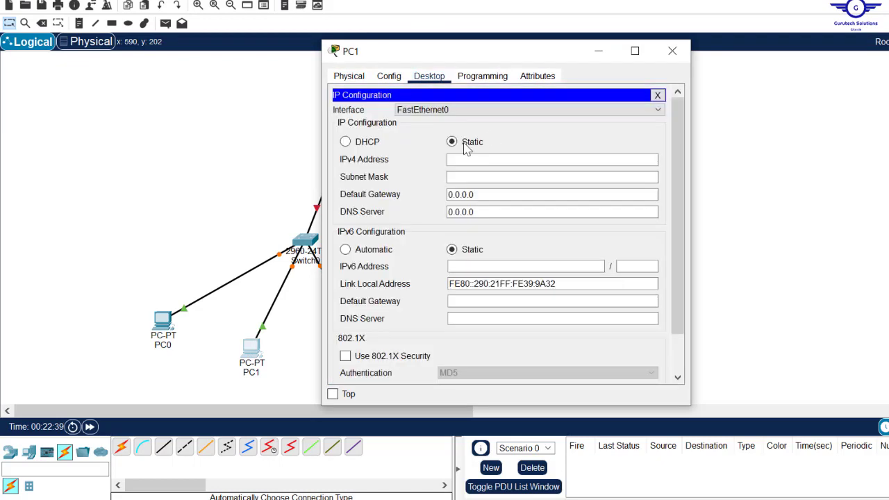
left_click(360, 144)
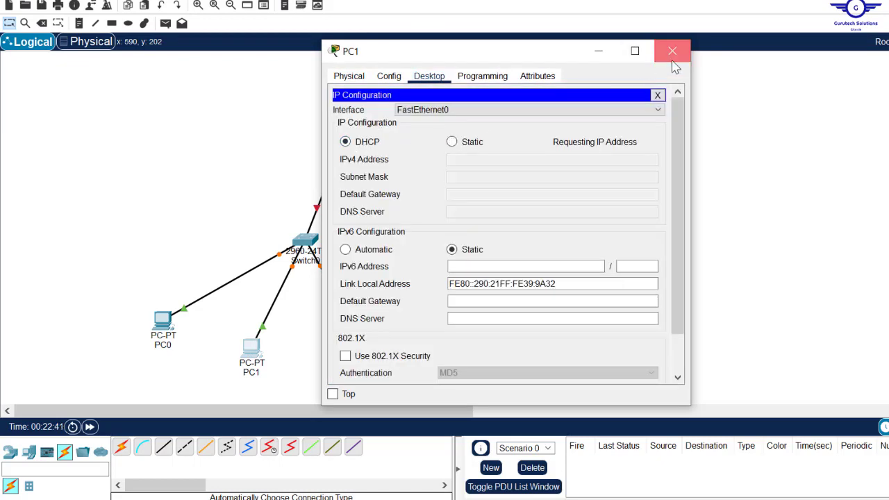
left_click(672, 50)
Set PC2's IPv4 gateway/DNS mode to DHCP and close its device window.
left_click(365, 346)
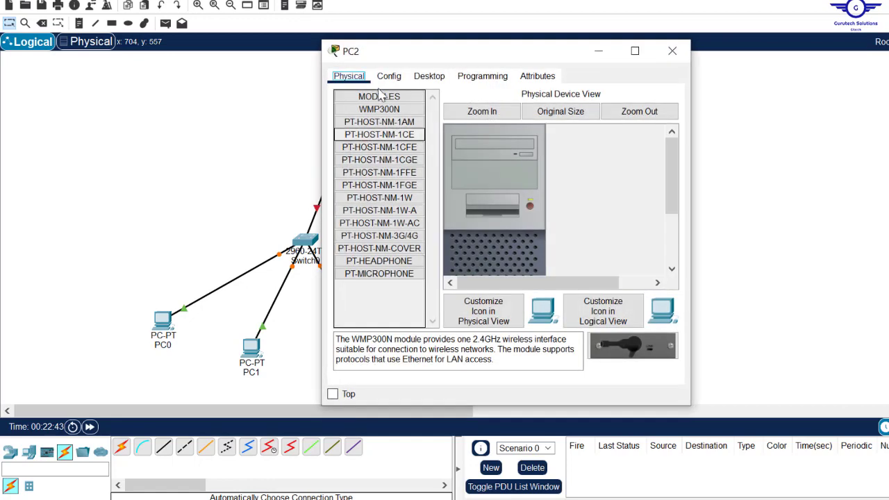
left_click(399, 77)
left_click(464, 179)
left_click(673, 50)
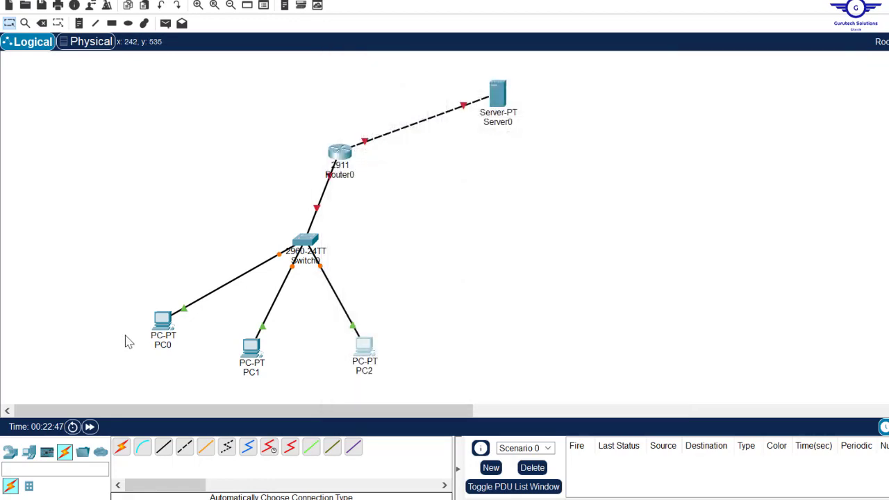
Set PC0's IPv4 gateway/DNS mode to DHCP and close its device window.
left_click(164, 322)
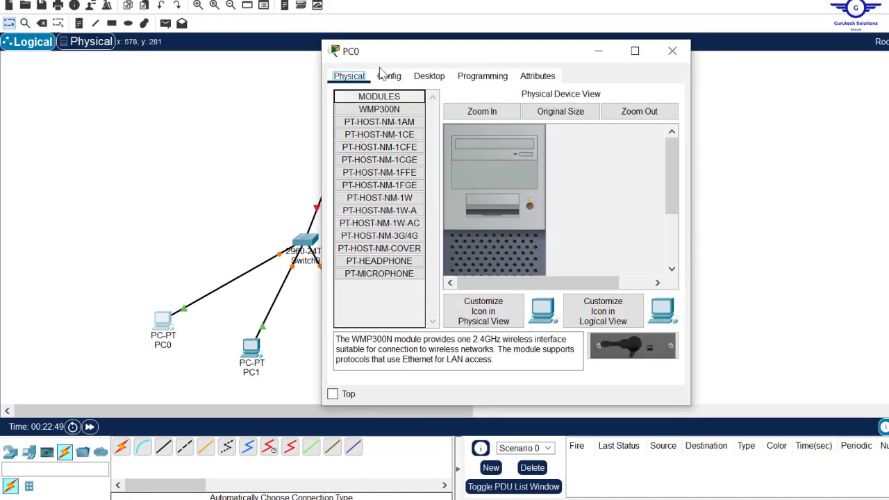
left_click(388, 77)
left_click(463, 179)
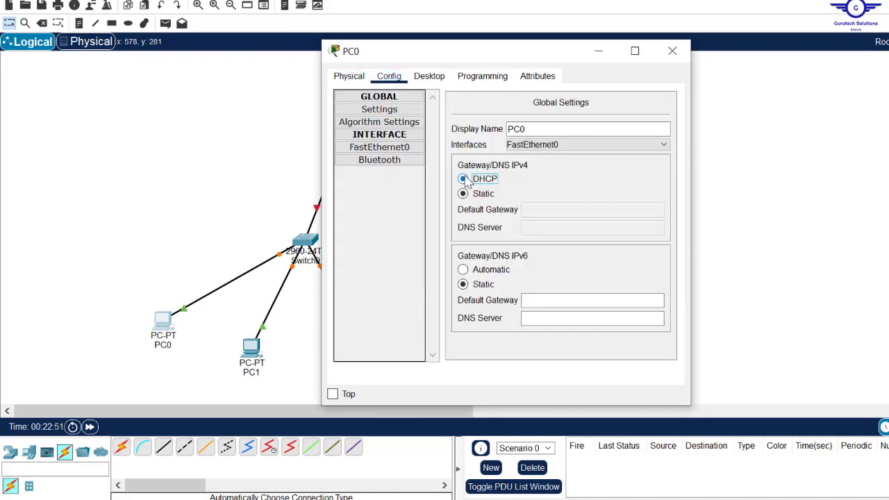
left_click(673, 50)
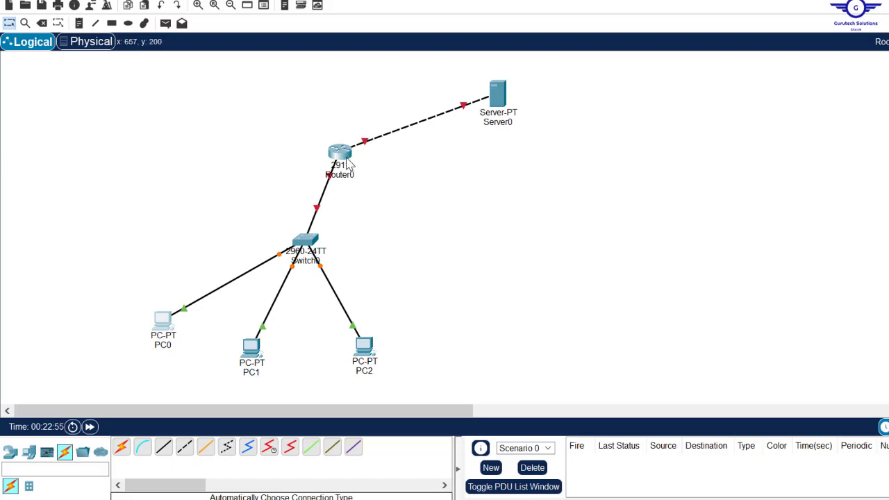
Shift Router0 slightly to the left and move Server0 down and left, closer to the router.
left_click_drag(337, 158, 321, 158)
left_click_drag(502, 97, 472, 129)
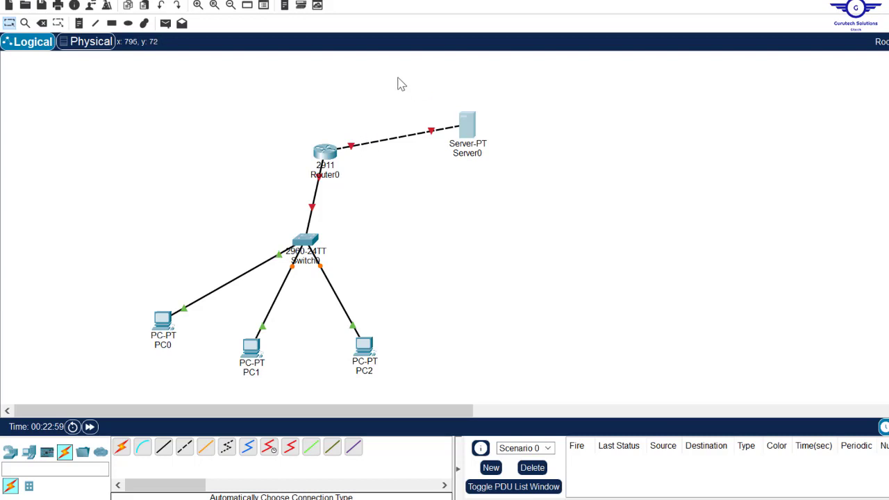
left_click_drag(375, 73, 561, 192)
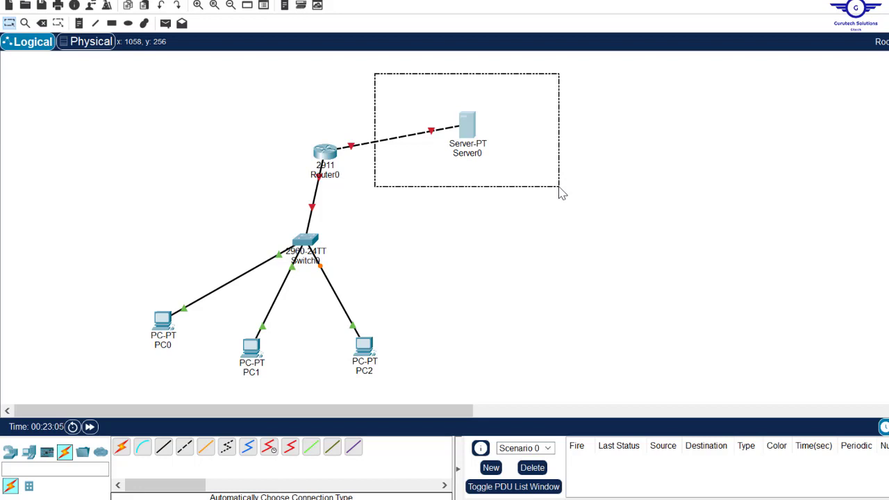
left_click_drag(561, 191, 562, 193)
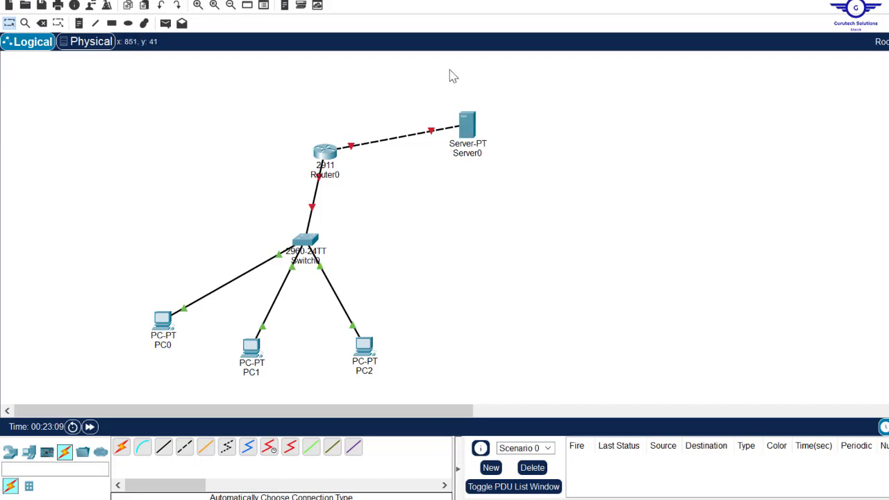
left_click_drag(421, 82, 511, 176)
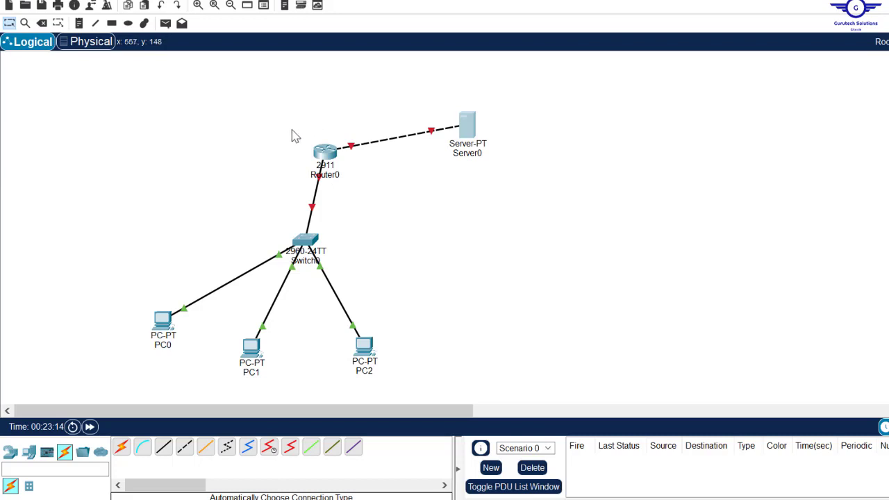
left_click_drag(274, 133, 363, 197)
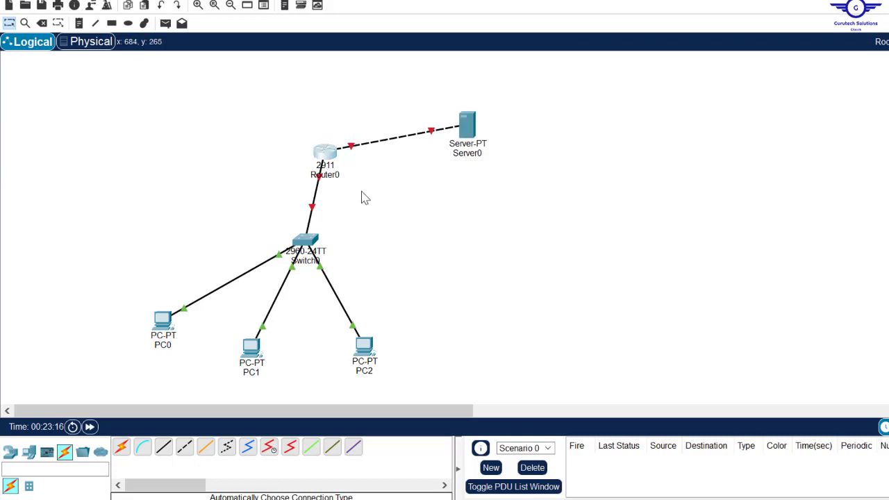
left_click(180, 120)
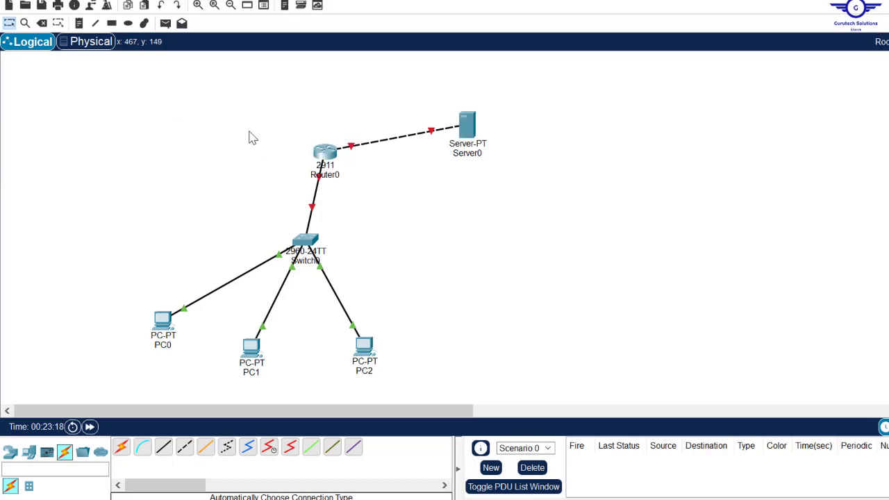
left_click_drag(439, 86, 518, 183)
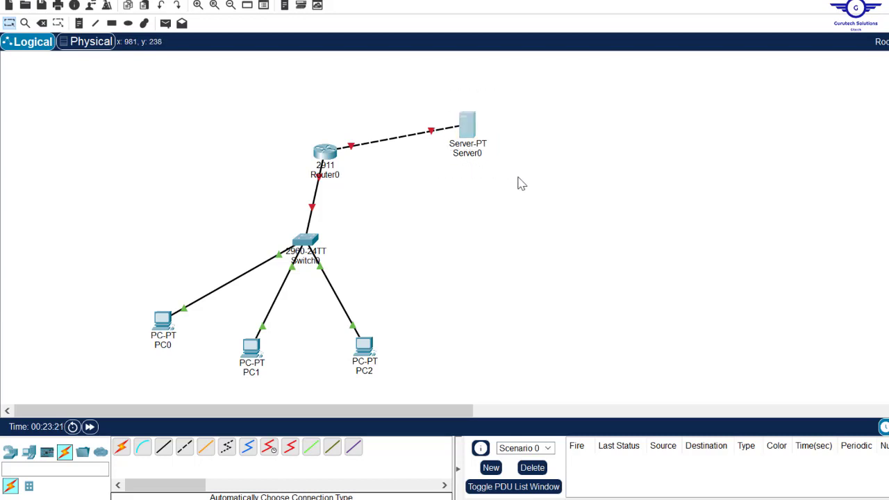
Rename Server0 as DHCP SERVER.
left_click(465, 155)
key("Caps_Lock")
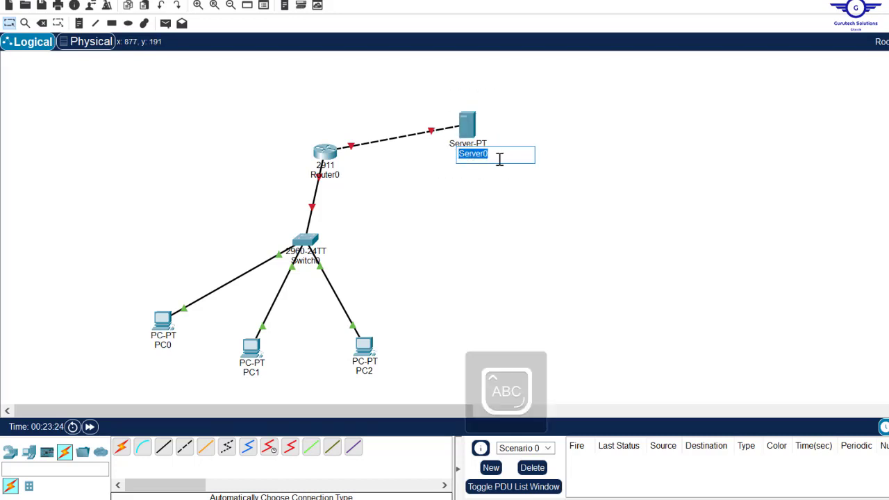
type("DHCP SERVER")
key("Caps_Lock")
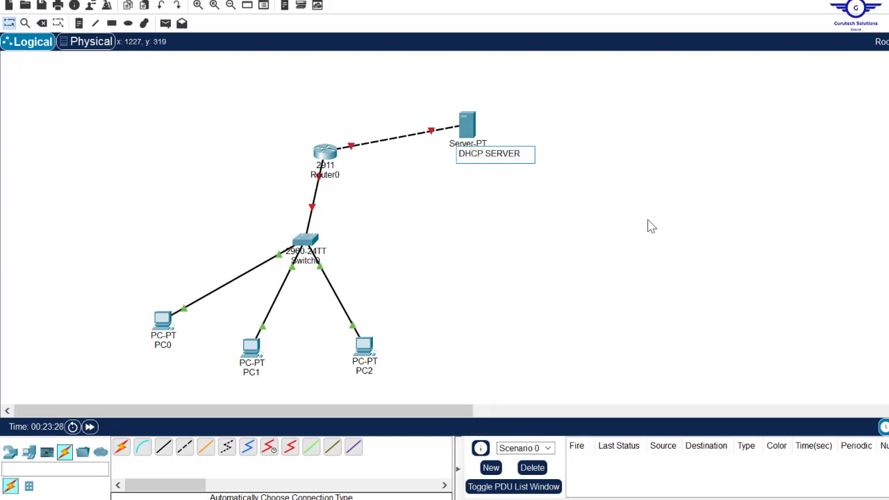
left_click(650, 226)
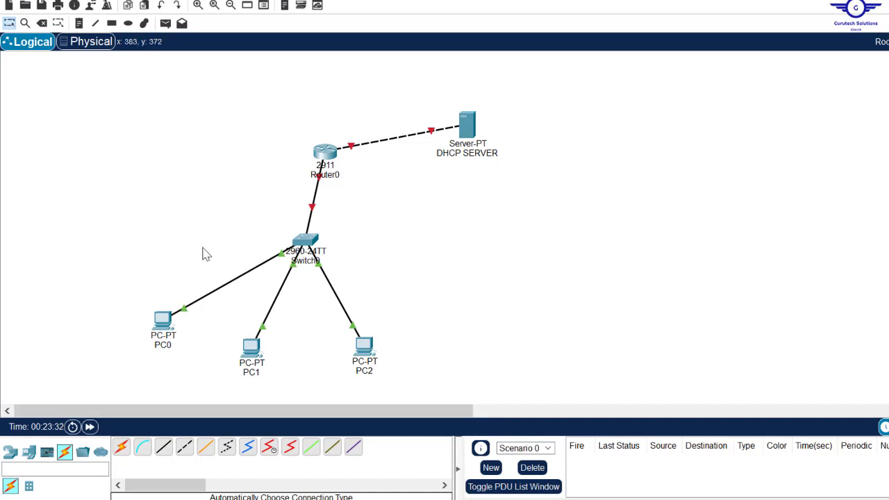
left_click_drag(87, 306, 500, 401)
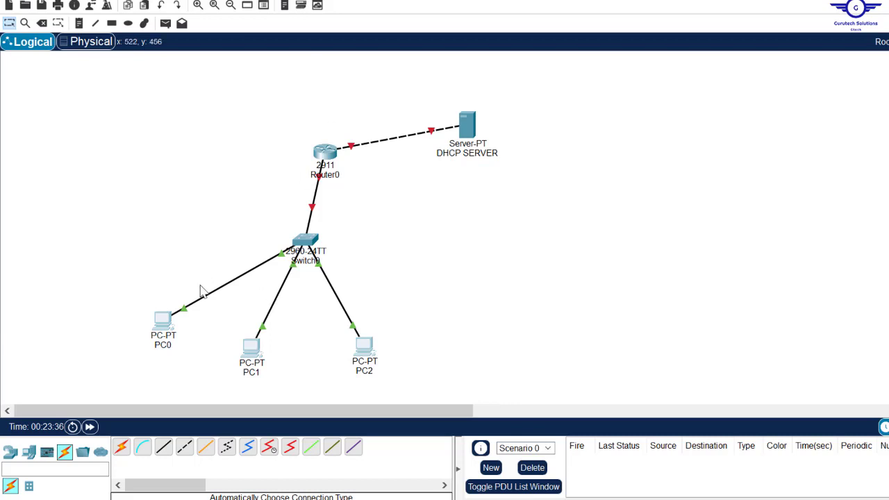
left_click_drag(78, 255, 431, 225)
left_click_drag(244, 116, 664, 171)
left_click(496, 229)
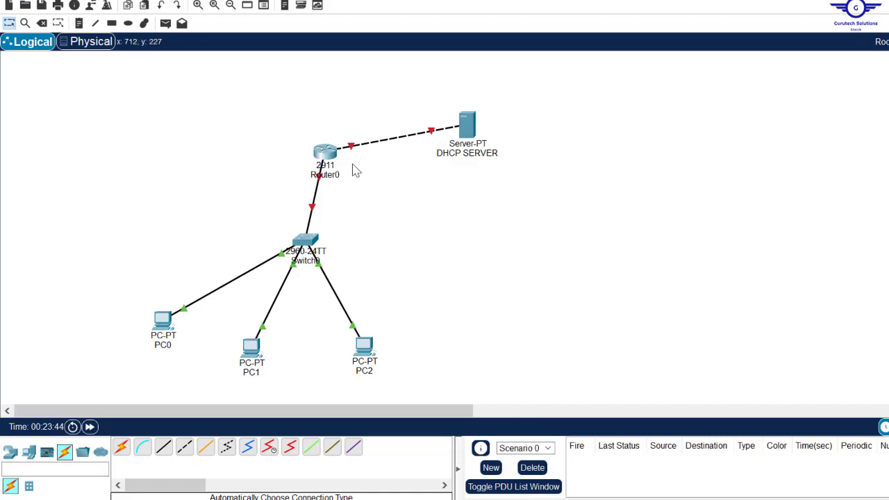
Move Switch0 slightly to the left and check the port labels on its link to Router0.
left_click_drag(309, 242, 285, 236)
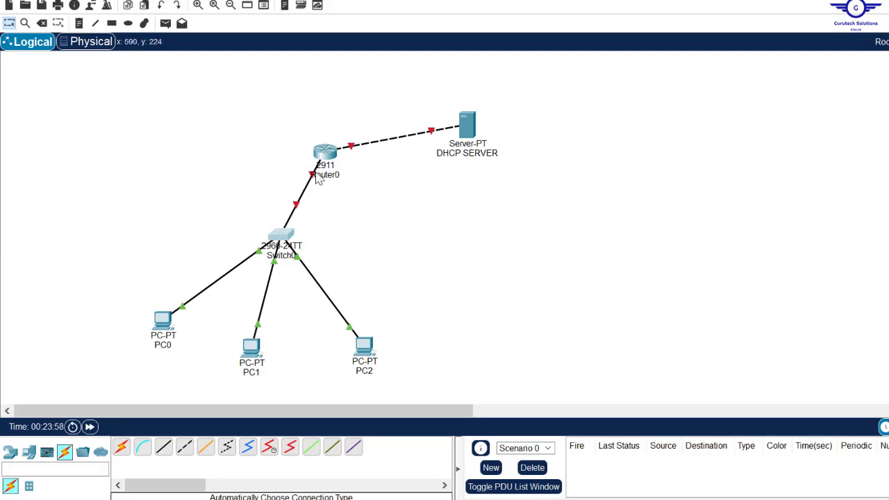
mouse_move(314, 178)
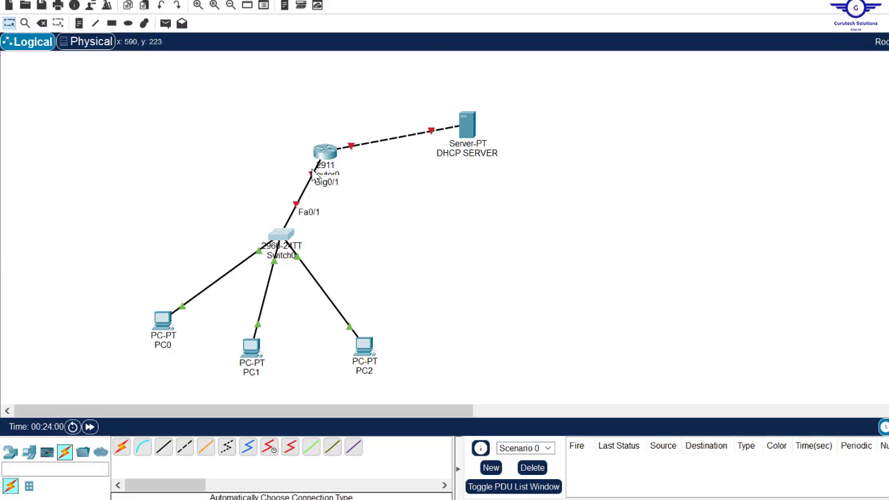
left_click_drag(106, 294, 457, 379)
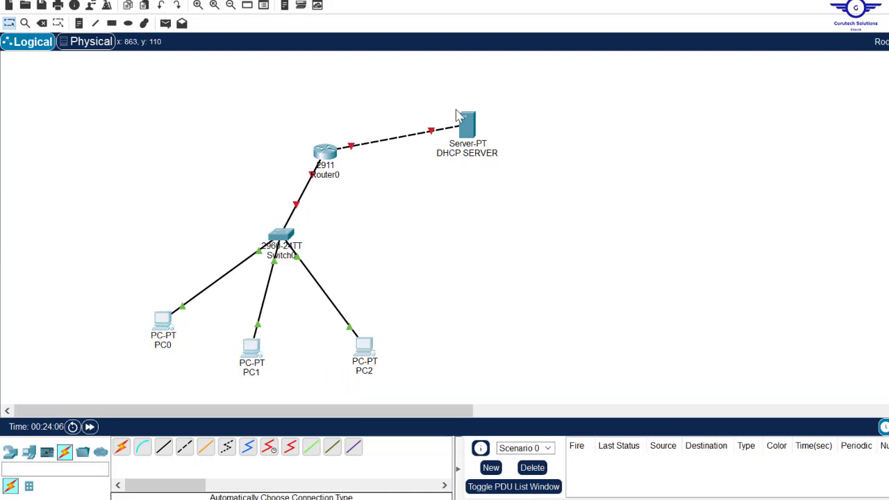
left_click_drag(442, 92, 520, 186)
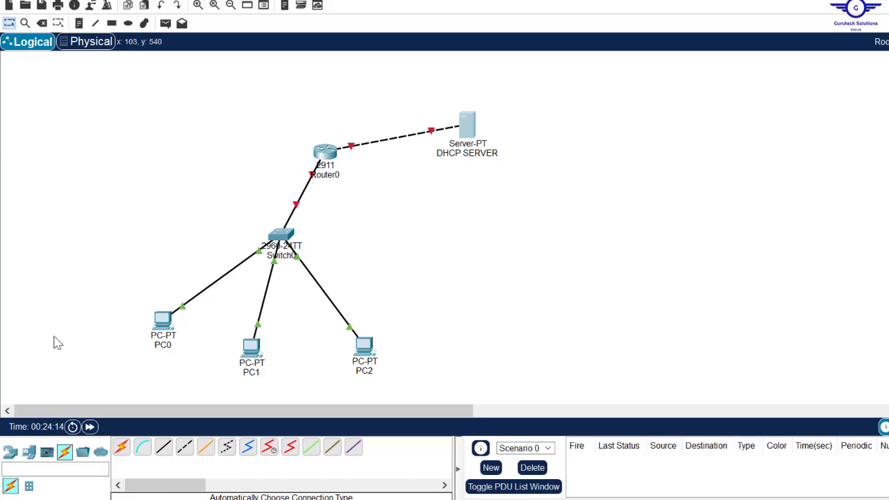
left_click_drag(108, 307, 440, 381)
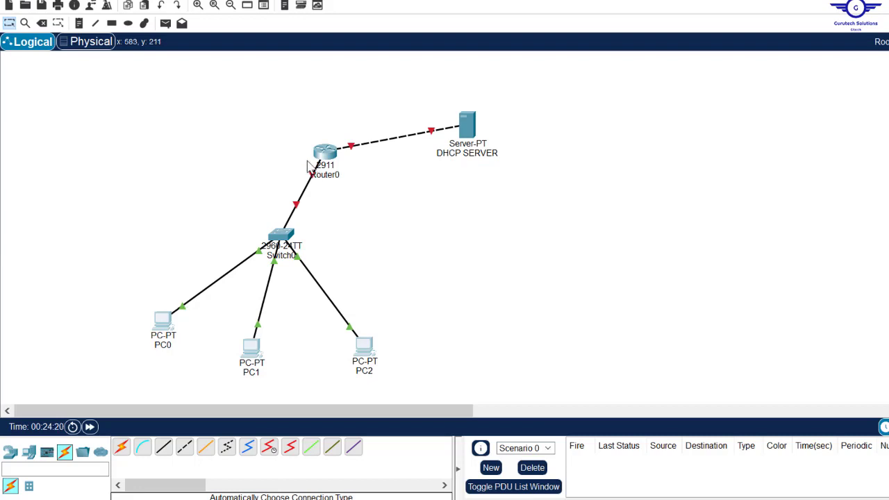
left_click_drag(436, 93, 571, 179)
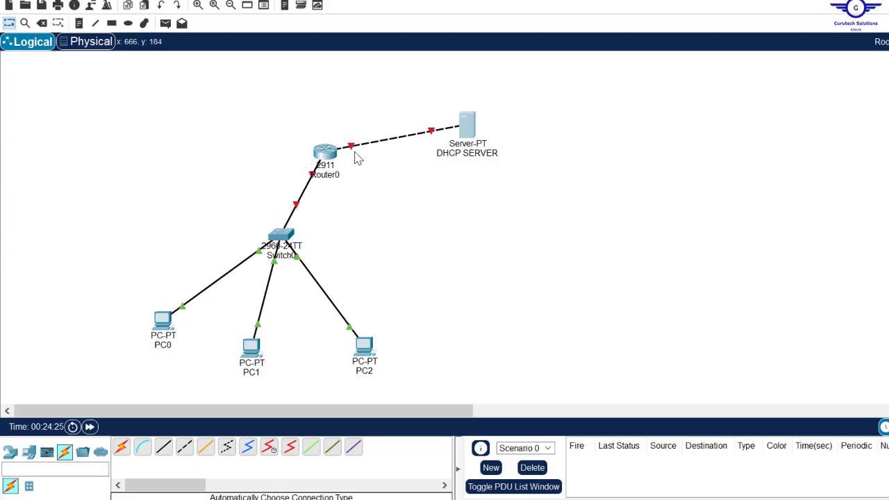
left_click(325, 155)
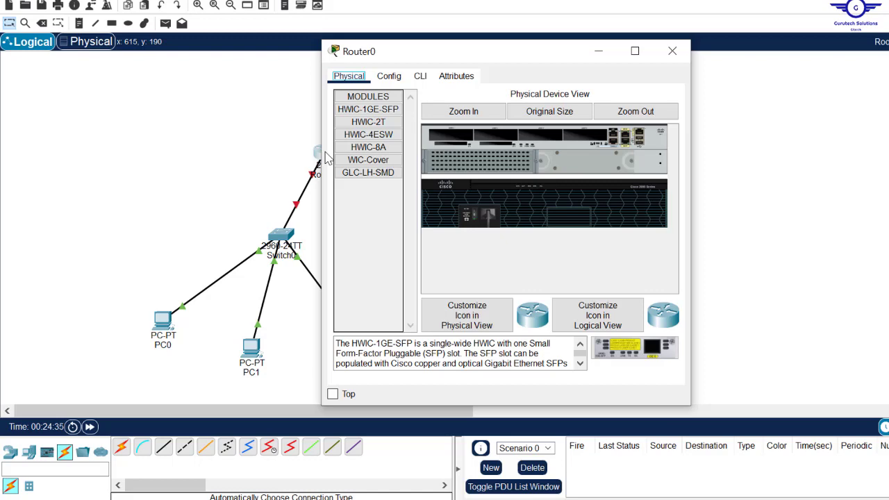
left_click(389, 77)
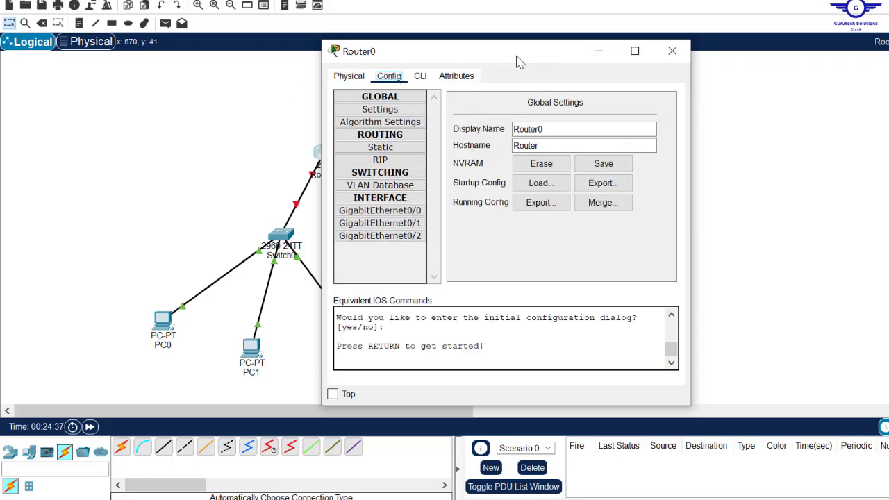
left_click_drag(507, 56, 695, 54)
left_click(437, 174)
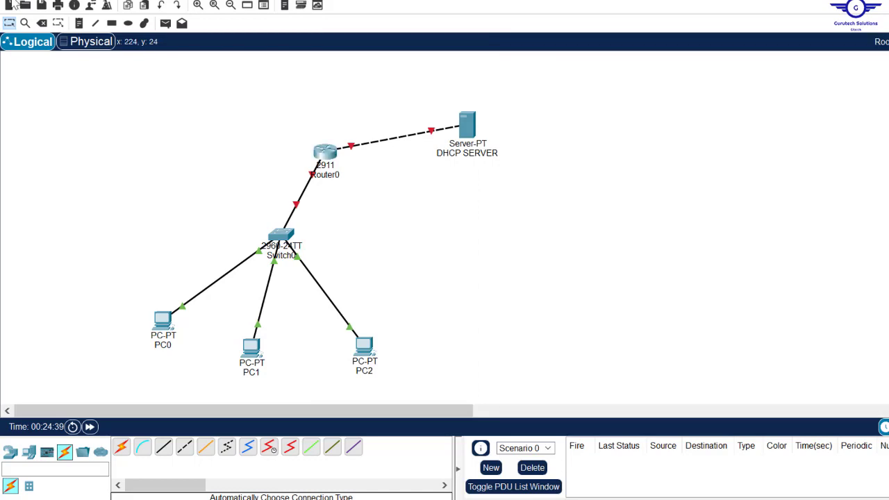
Turn on the preference to always show port labels in the logical workspace.
left_click(64, 0)
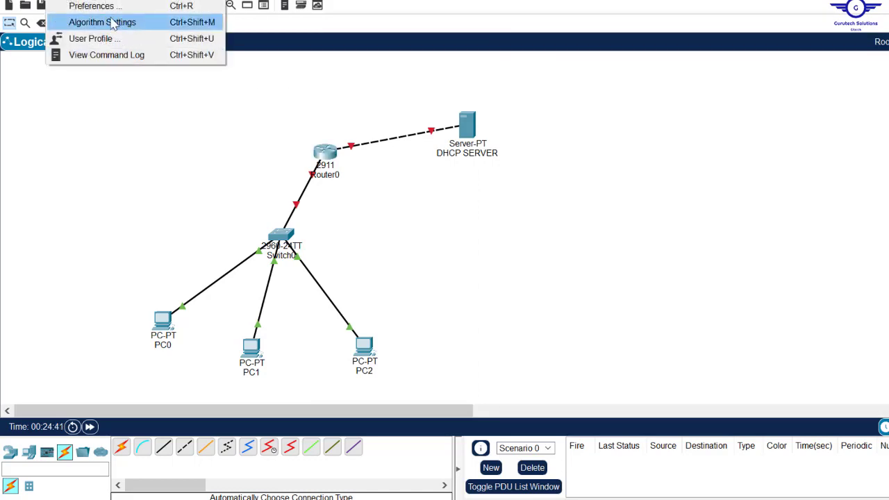
left_click(93, 7)
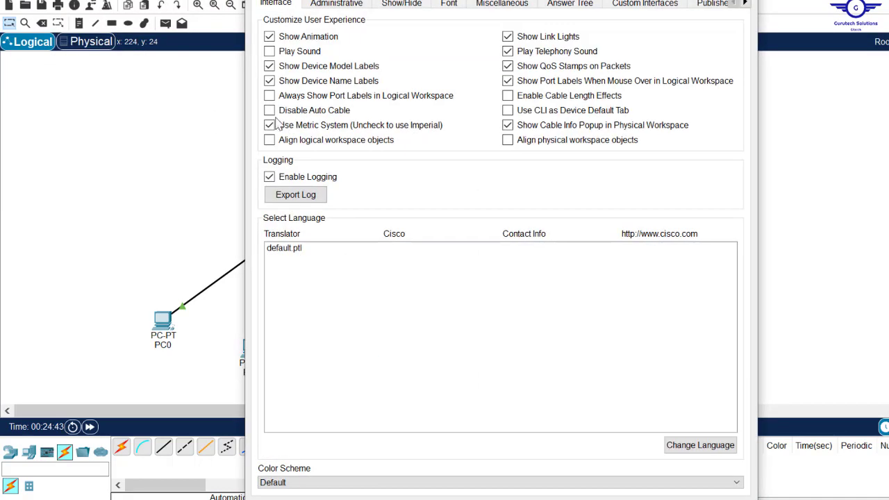
left_click(272, 97)
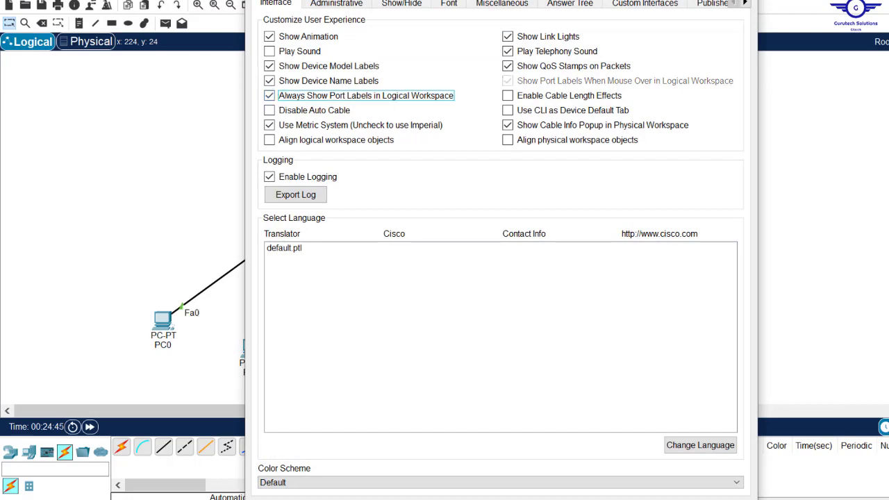
left_click(742, 0)
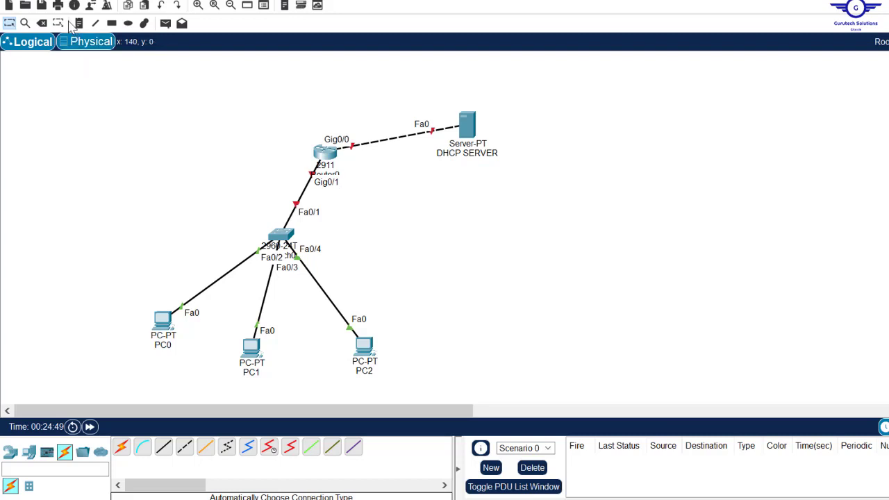
Add a note reading 192.168.1.0/24 beside the link between Router0 and Switch0, and copy its text.
left_click(78, 24)
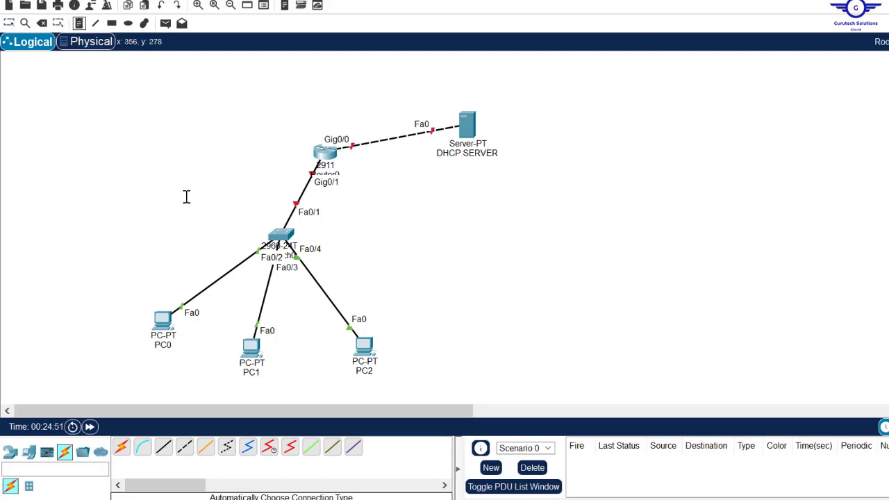
left_click(200, 198)
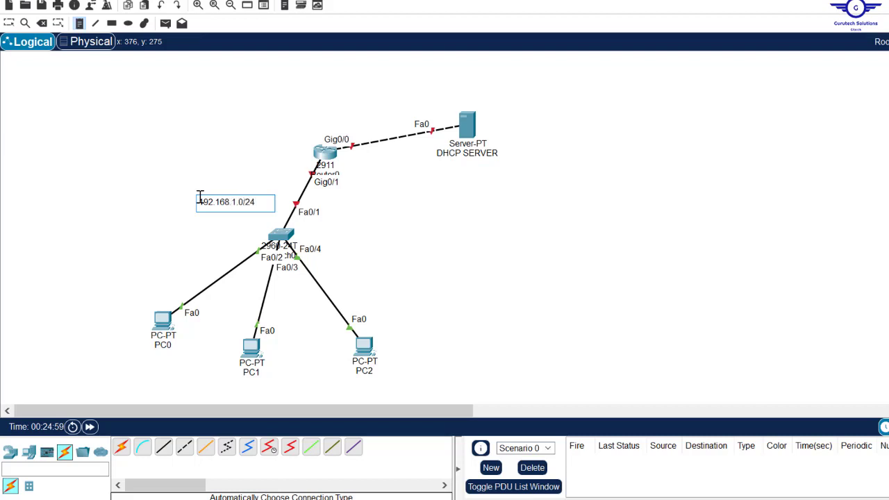
key("ctrl+a")
key("ctrl+c")
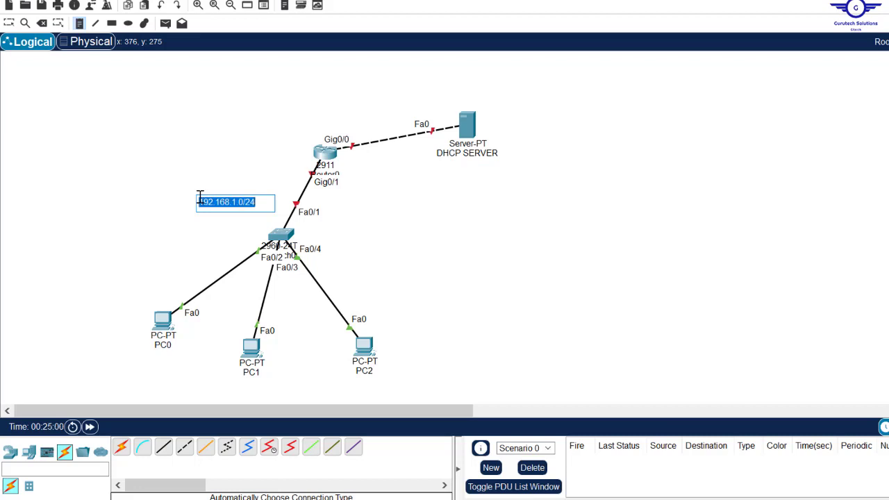
Paste the copied note above the link between Router0 and DHCP SERVER, edited to read 192.168.2.0/24.
left_click(361, 111)
key("ctrl+v")
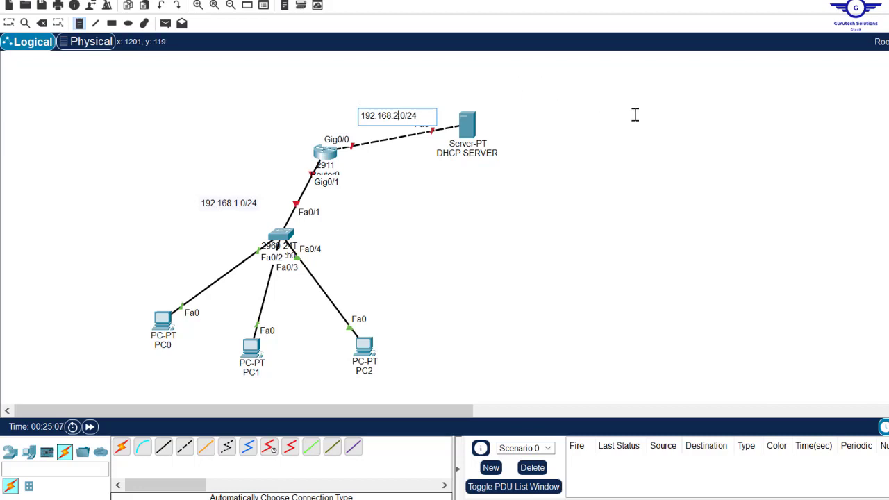
key("Escape")
left_click_drag(381, 122, 385, 106)
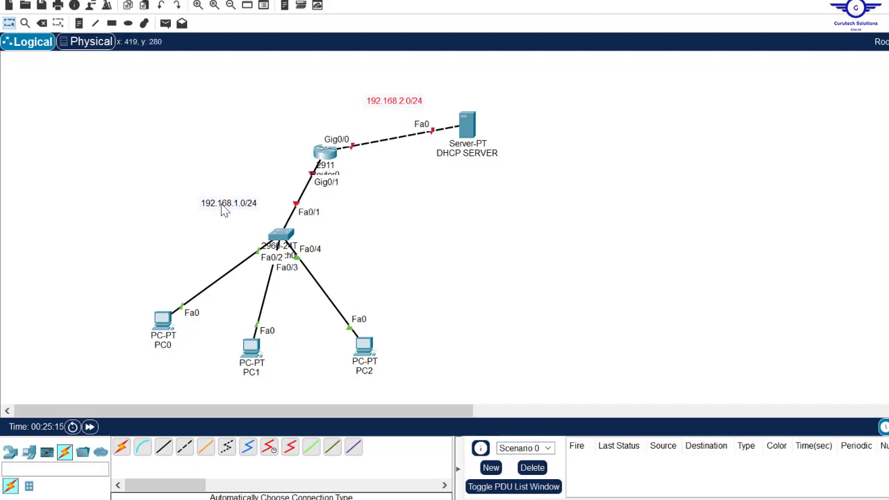
Open Router0's command line and enter global configuration mode with conf t.
left_click(326, 155)
left_click(420, 77)
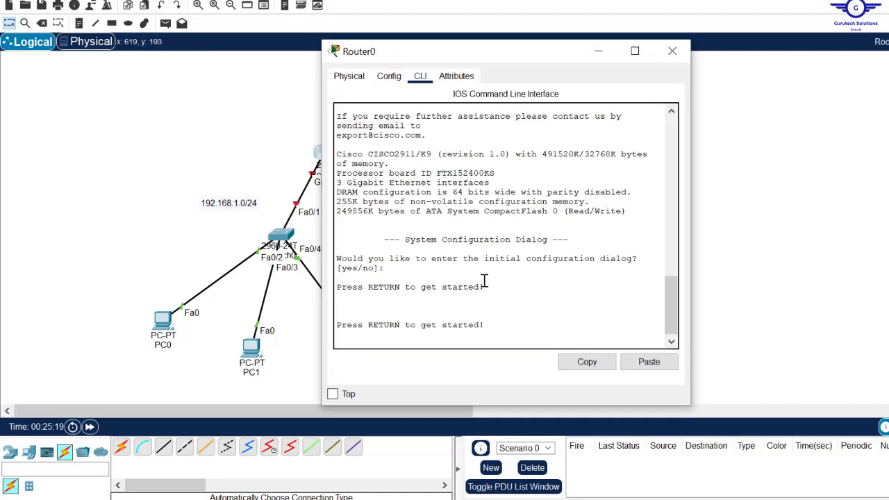
key("Return")
key("Return")
type("EN")
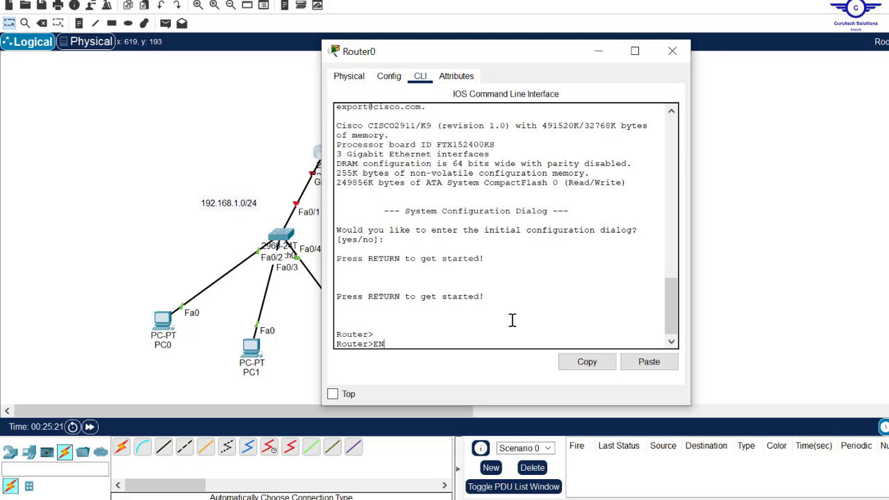
key("Return")
type("conf r")
key("Return")
key("Return")
type("conf t")
key("Return")
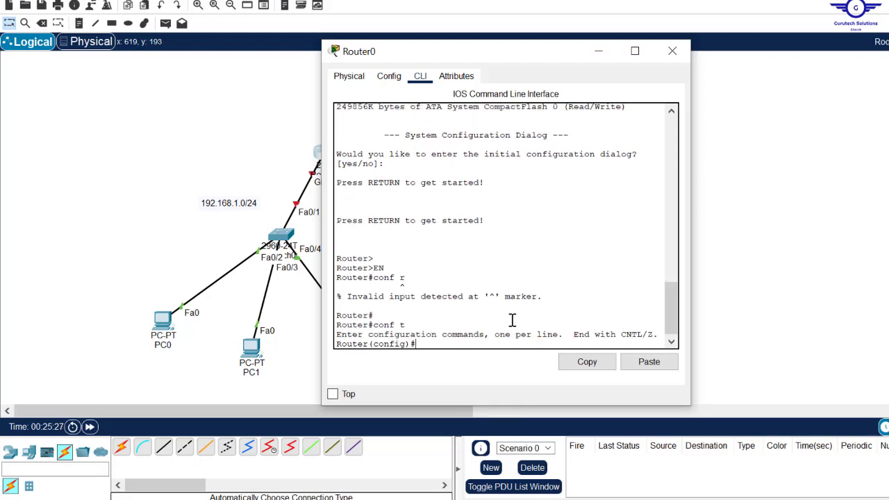
key("Return")
key("Return")
key("Return")
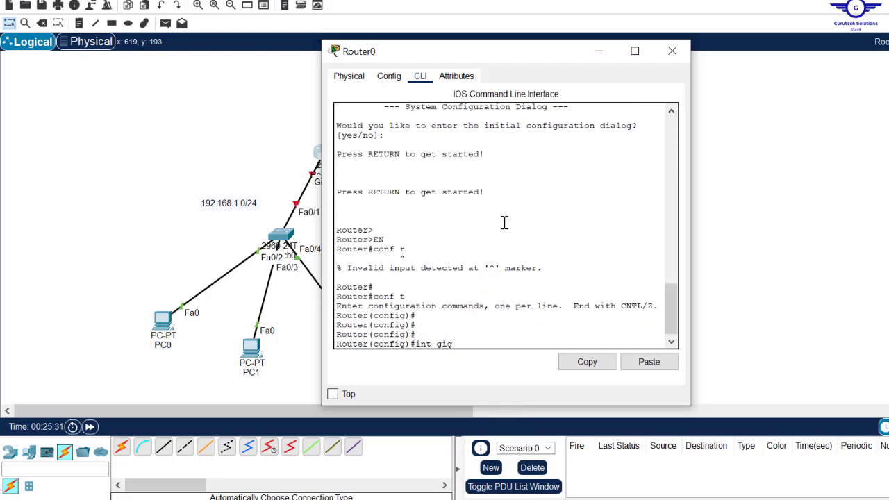
Enter configuration of interface gig0/1 on Router0 and try the command ip 192.168.1.1 255.255.255.0.
type("int gig0/1")
key("Return")
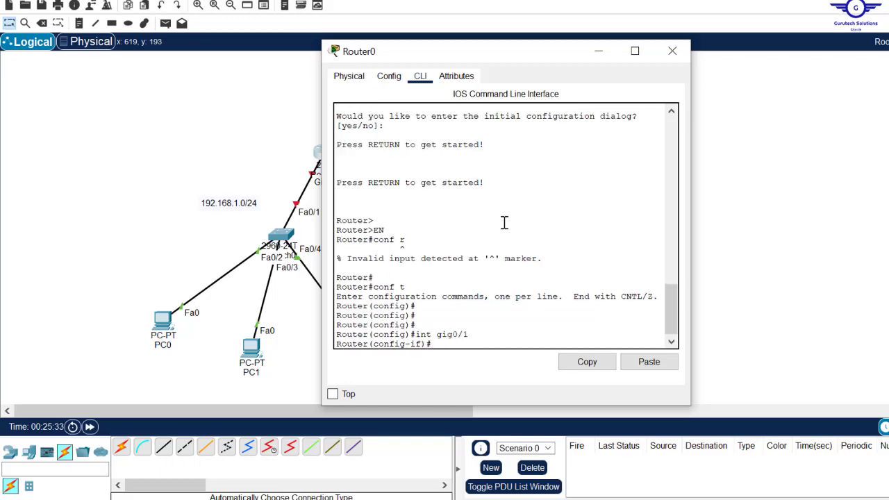
left_click_drag(491, 52, 601, 29)
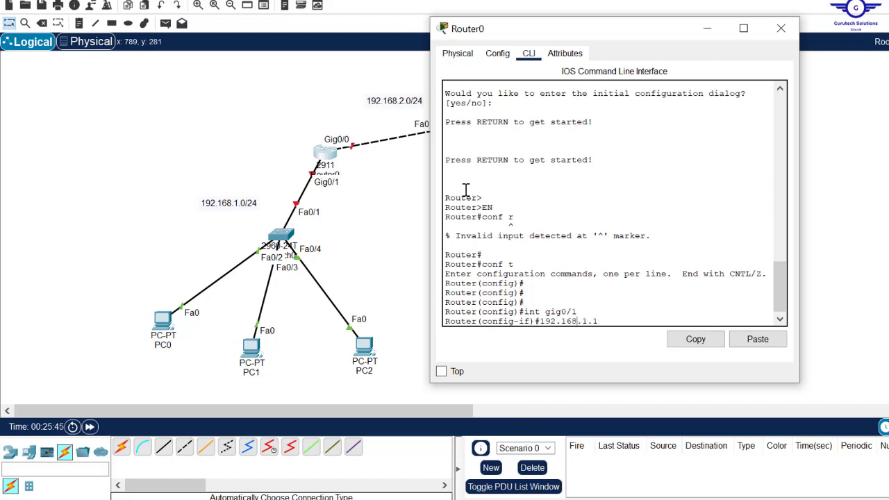
type("ip")
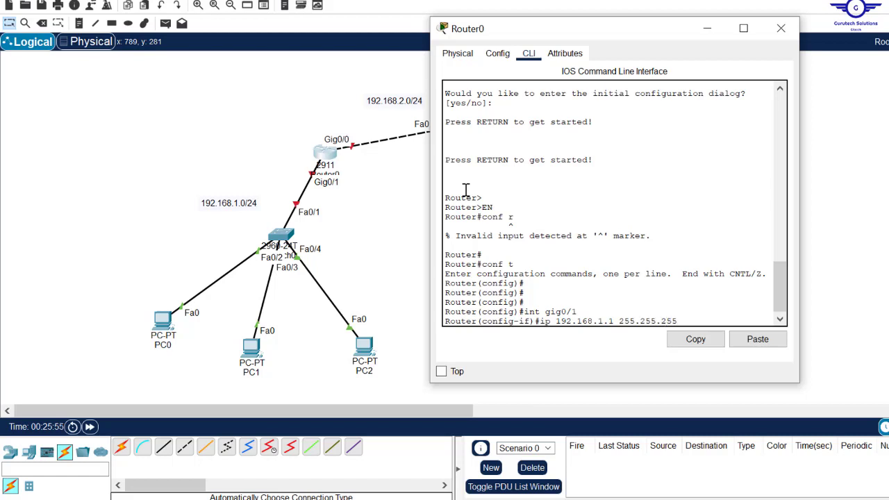
type("0")
key("Return")
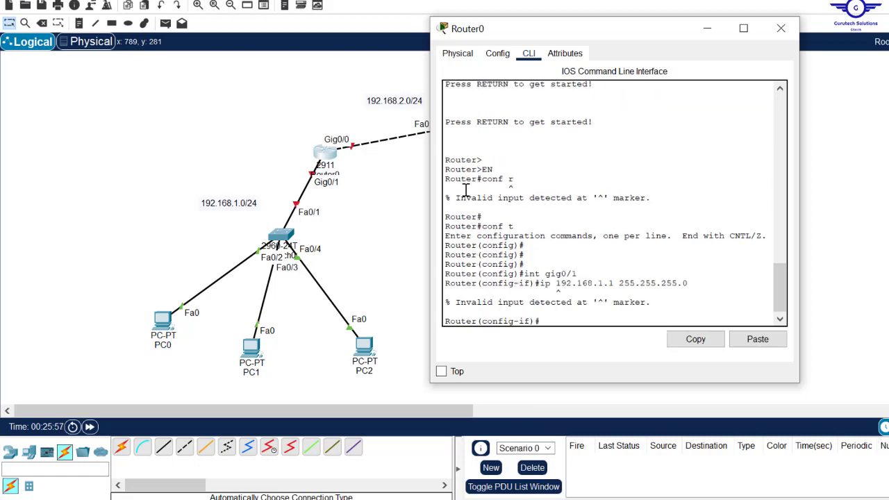
Correct the recalled command to ip add 192.168.1.1 255.255.255.0 to assign the address to interface gig0/1.
key("Up")
key("Left")
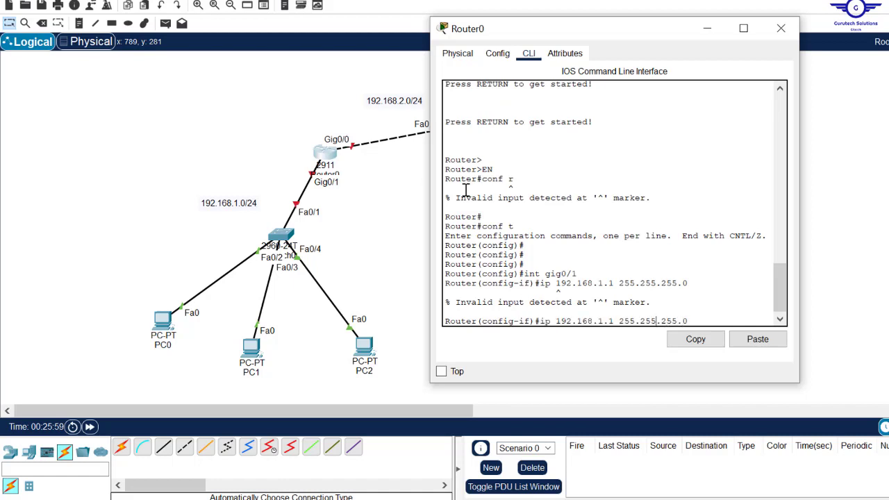
type("add")
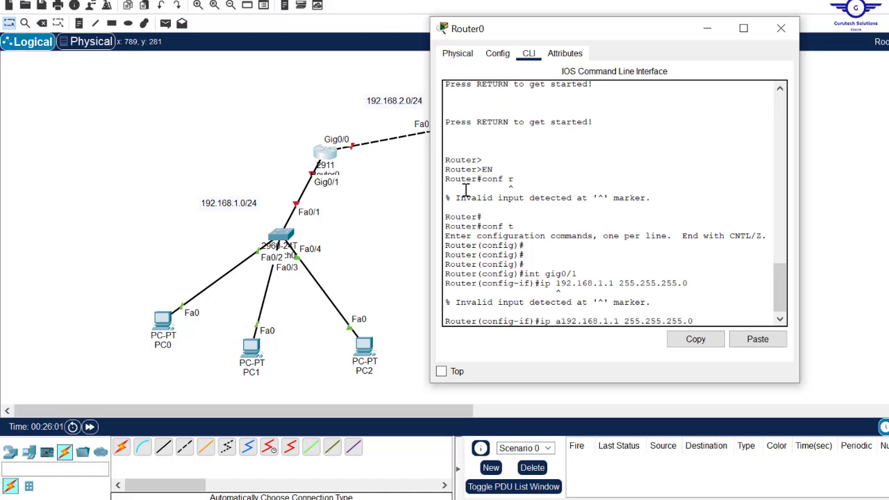
key("Return")
key("Return")
key("Return")
key("Return")
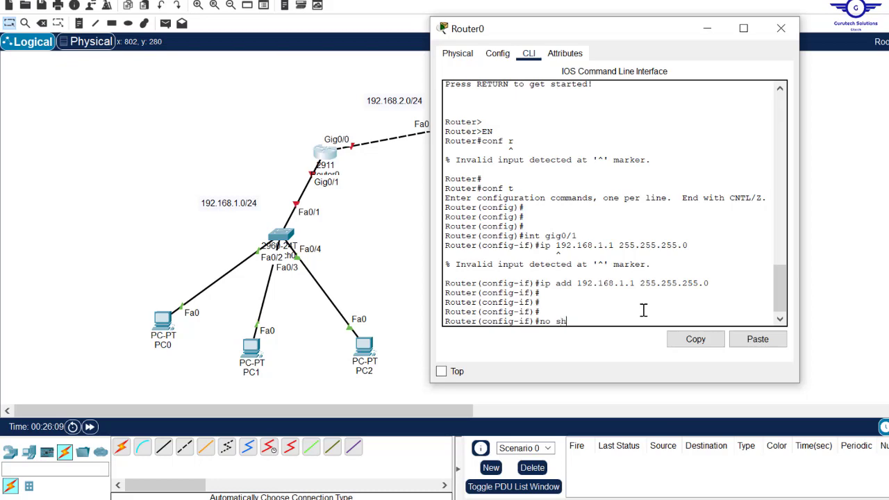
Enable Router0's interface gig0/1 with no shut and return to the topology.
type("no shut")
key("Return")
key("Return")
key("Return")
key("Return")
key("Return")
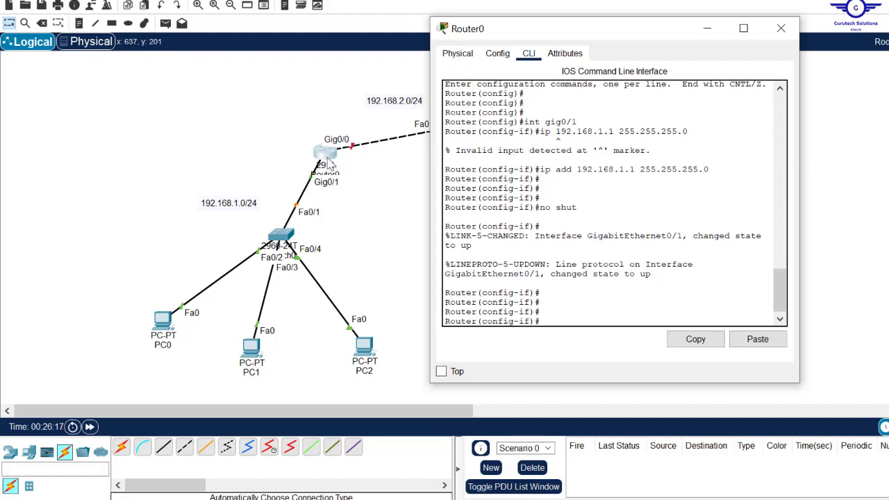
left_click(394, 200)
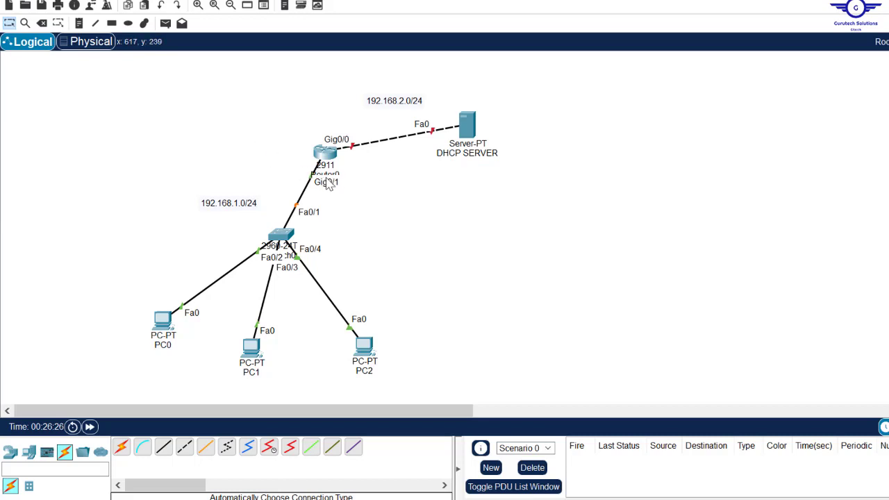
mouse_move(96, 287)
left_mouse_down()
mouse_move(380, 395)
mouse_move(437, 404)
left_mouse_up()
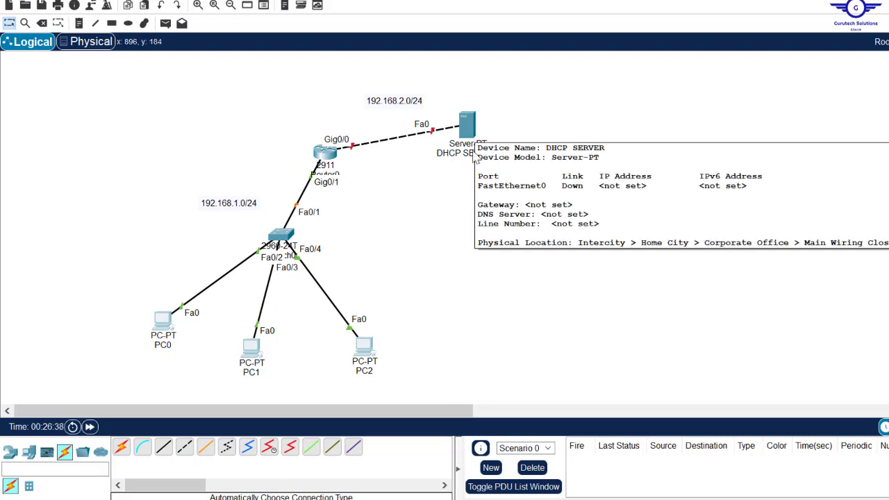
mouse_move(471, 125)
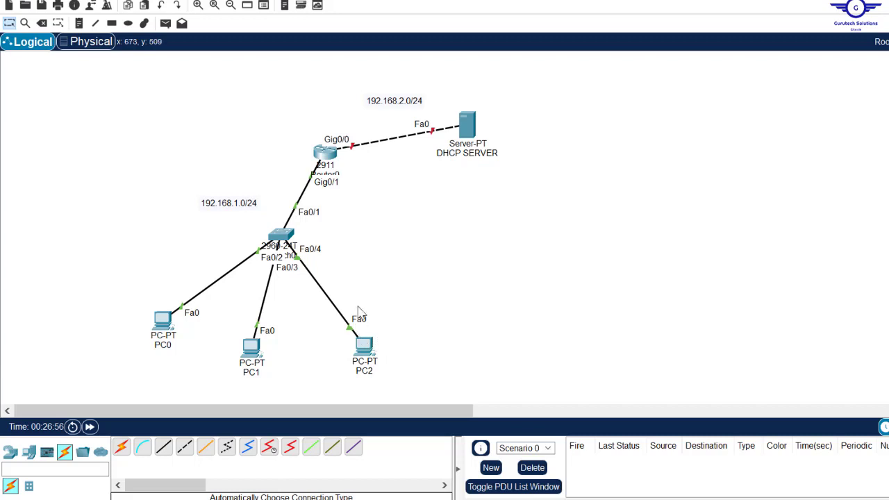
left_click_drag(320, 331, 398, 380)
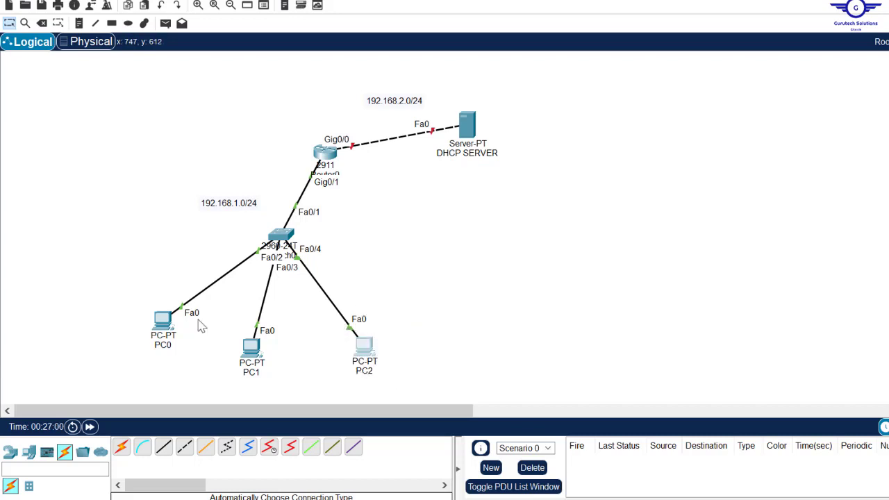
left_click_drag(126, 315, 414, 371)
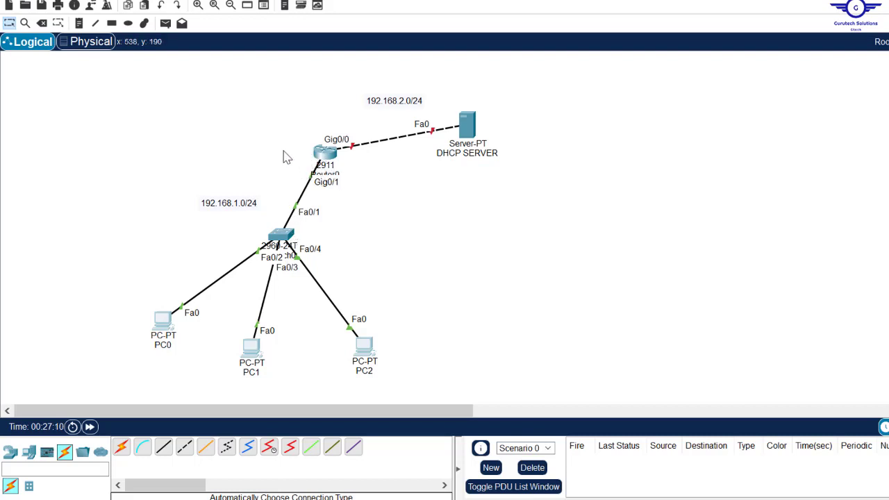
left_click(325, 159)
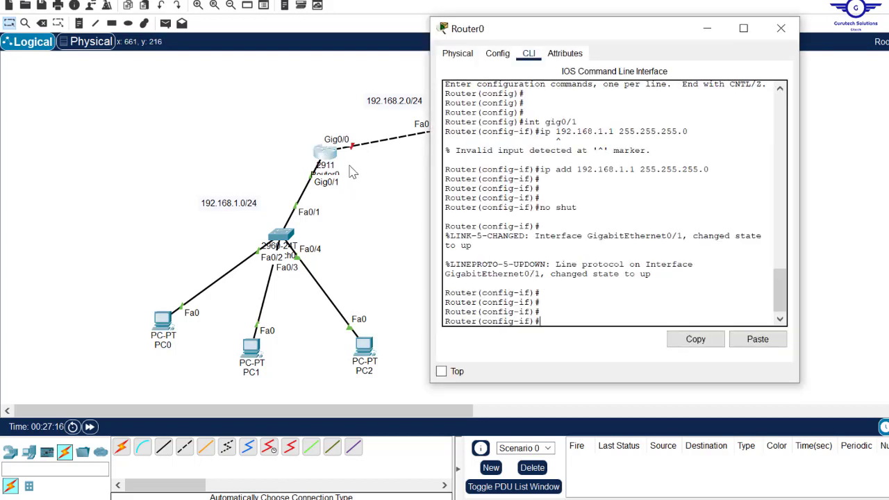
left_click(284, 134)
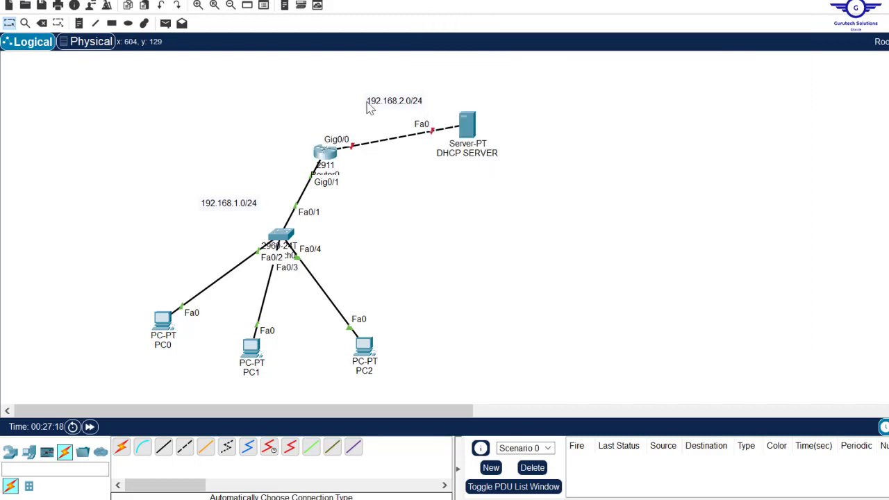
left_click_drag(446, 88, 543, 194)
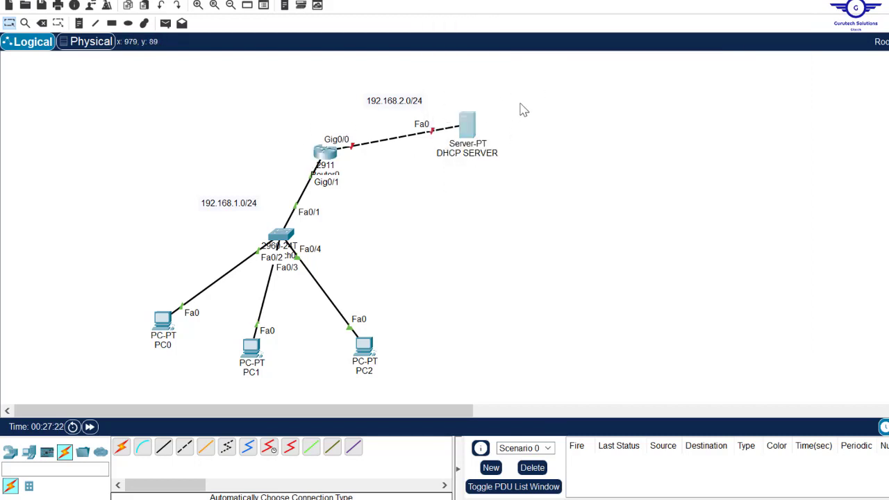
left_click_drag(131, 298, 441, 379)
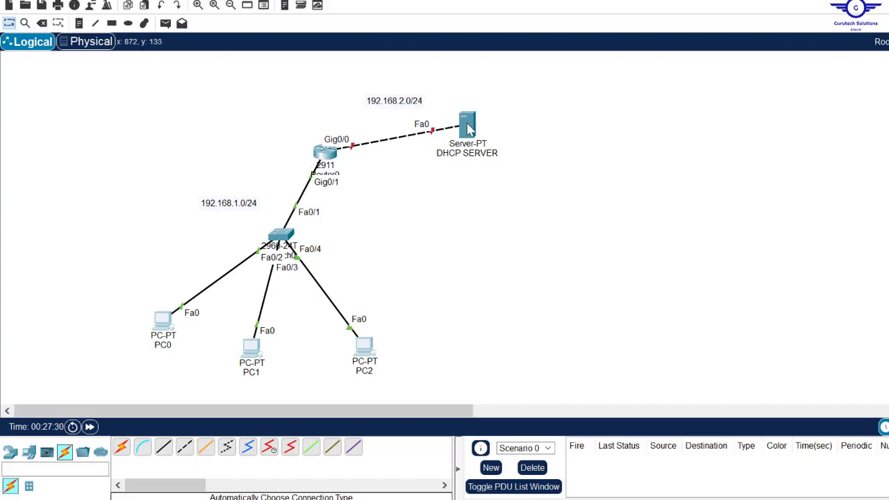
Label the DHCP server with a text note reading 192.168.2.254, copy the note's text and position it beside the server.
left_click(79, 23)
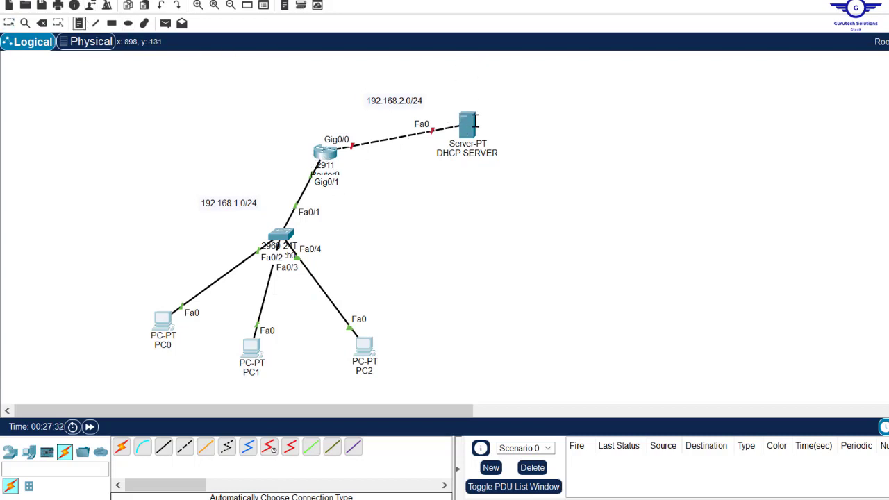
left_click(467, 122)
type("192.168.2.254")
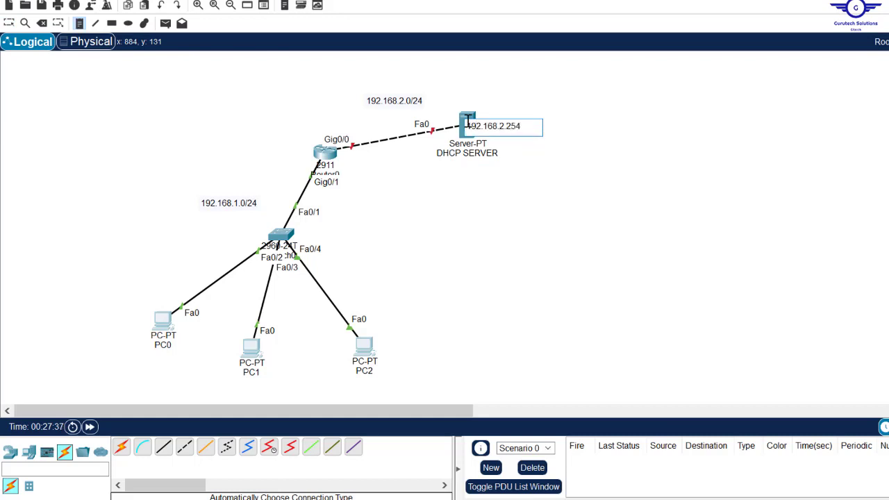
key("ctrl+a")
key("ctrl+c")
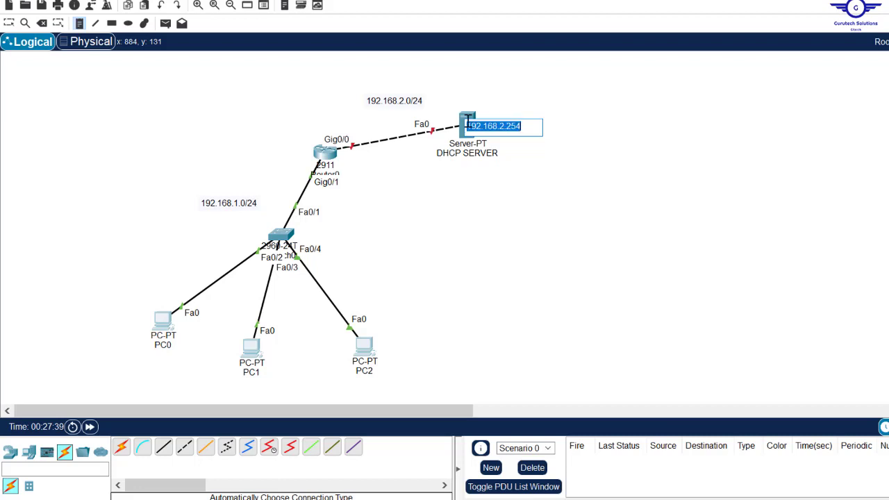
key("Escape")
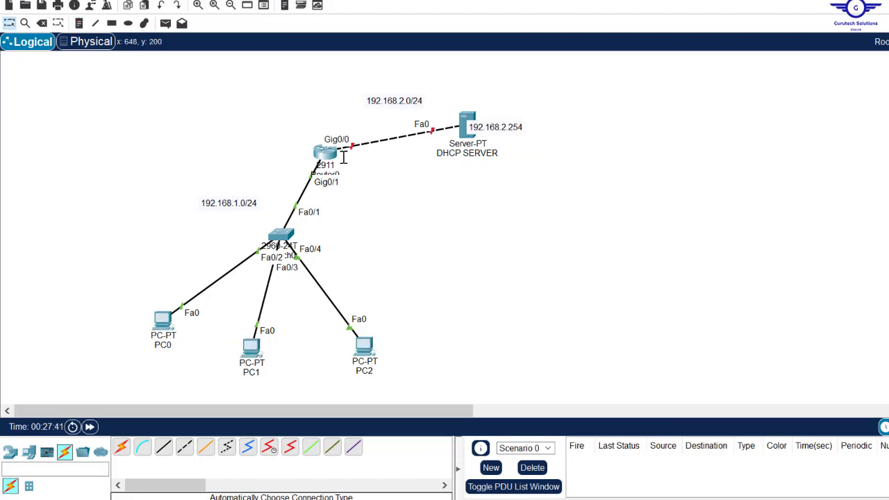
left_click_drag(498, 131, 504, 126)
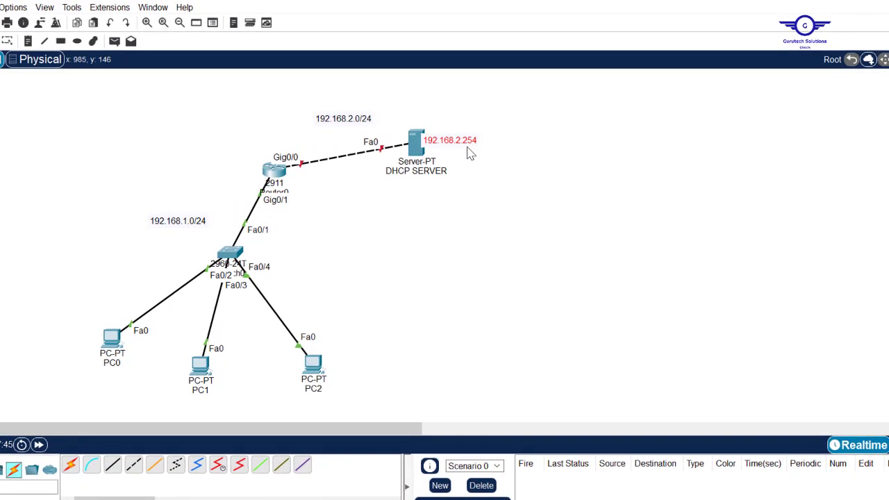
Reopen Router0's command line and enter interface configuration again with int gig0/1.
left_click(278, 173)
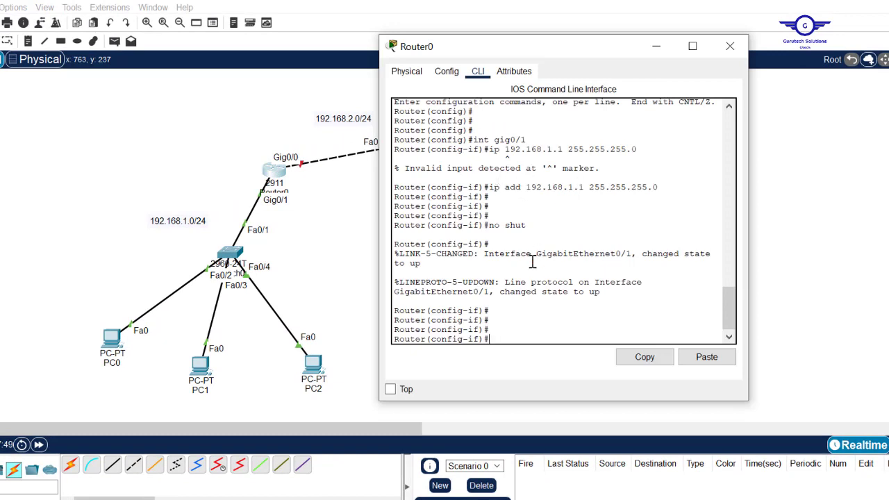
key("Up")
key("Up")
key("Up")
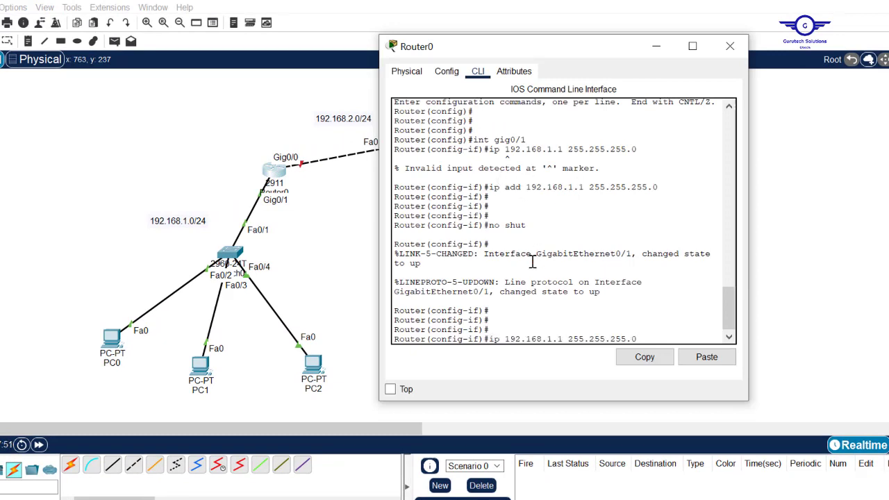
key("Return")
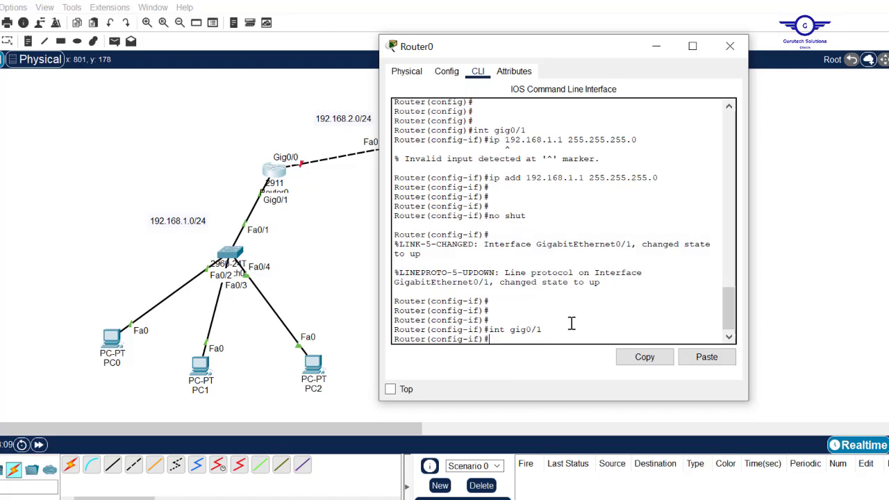
Set the DHCP relay on interface gig0/1 with ip helper-address 192.168.2.254, and exit to global configuration mode.
type("p hel")
key("Tab")
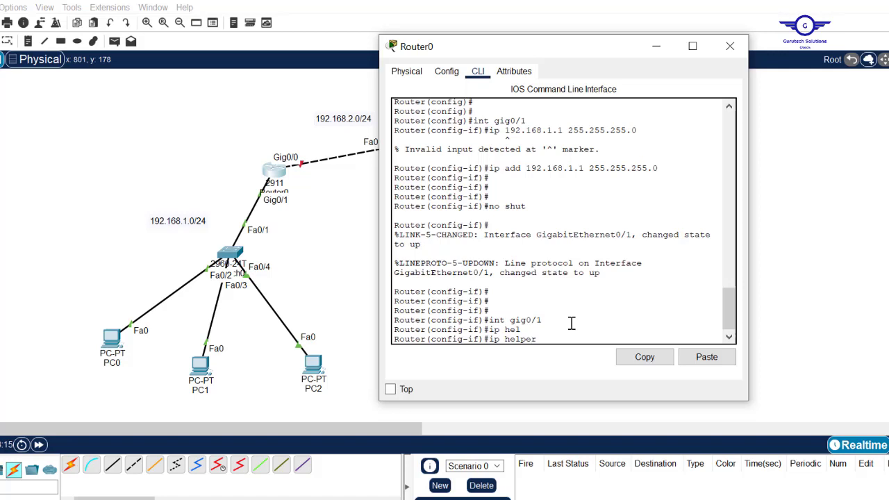
type("-")
key("Tab")
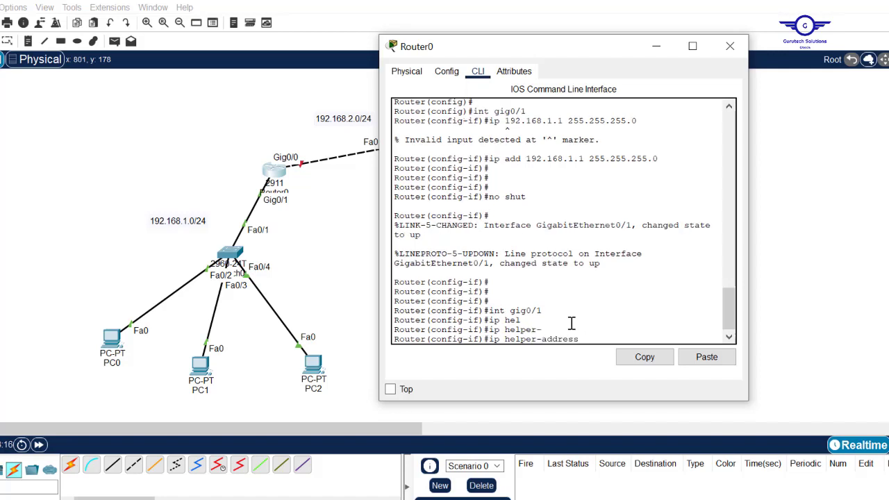
left_click(707, 357)
left_click_drag(669, 338, 582, 339)
left_click_drag(586, 58, 725, 49)
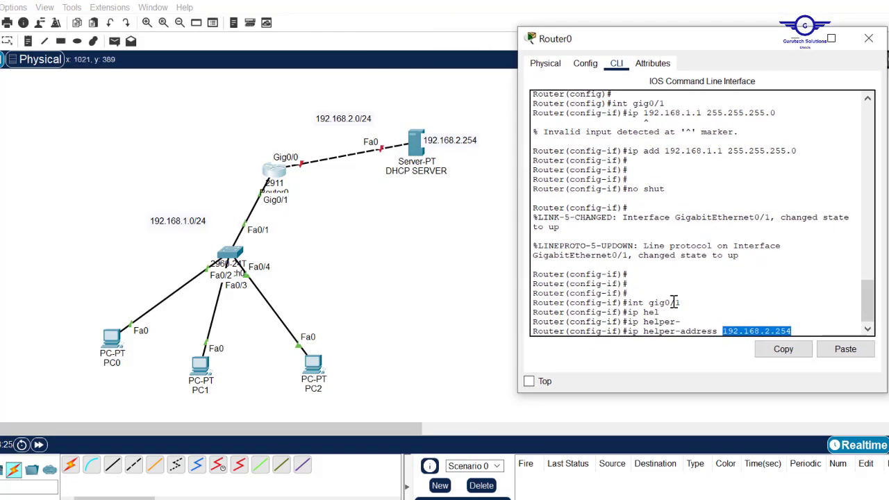
left_click_drag(686, 301, 635, 306)
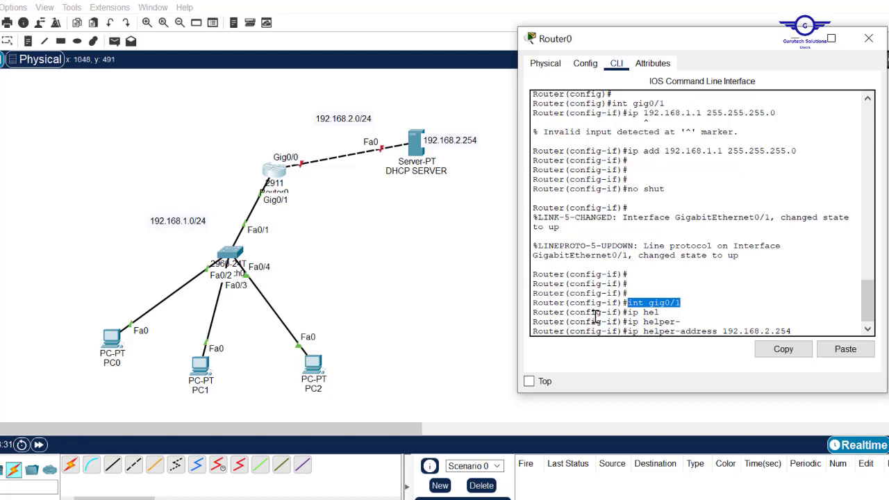
left_click_drag(793, 331, 721, 331)
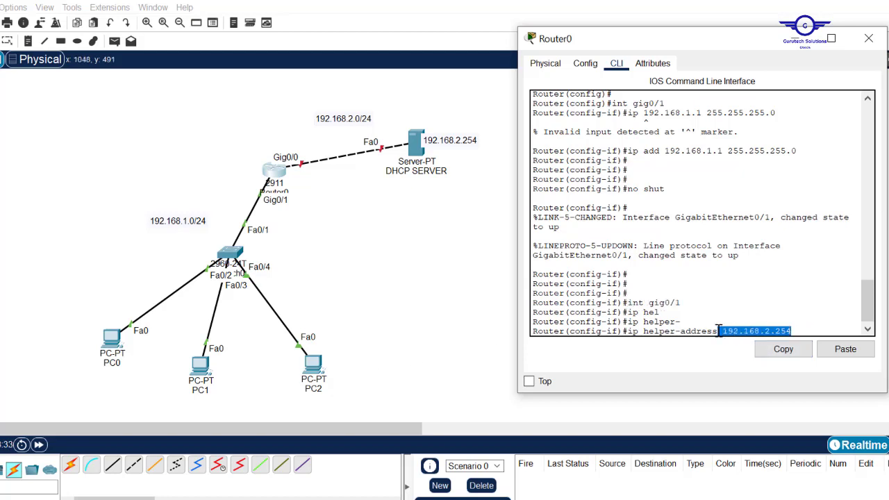
key("Return")
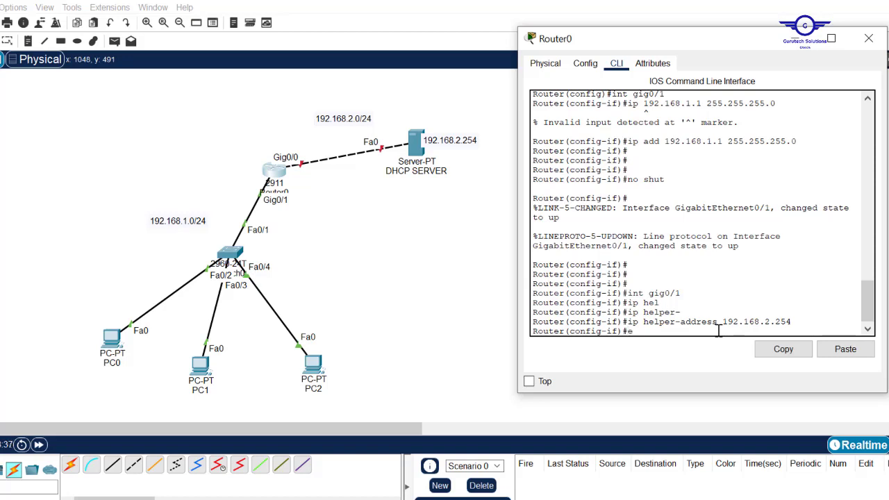
key("Return")
key("Return")
key("Return")
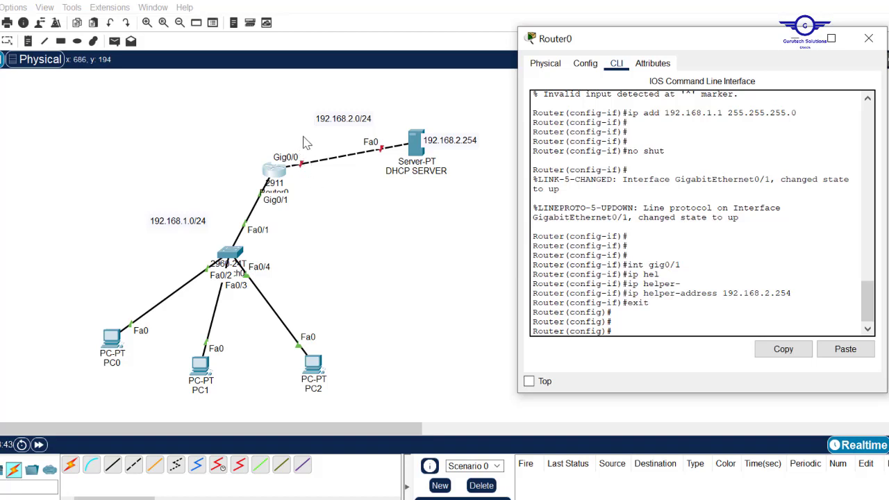
Enter configuration of Router0's server-side interface with int gig0/0.
key("Up")
key("Up")
key("Up")
key("Up")
key("Up")
key("Up")
key("Up")
key("Up")
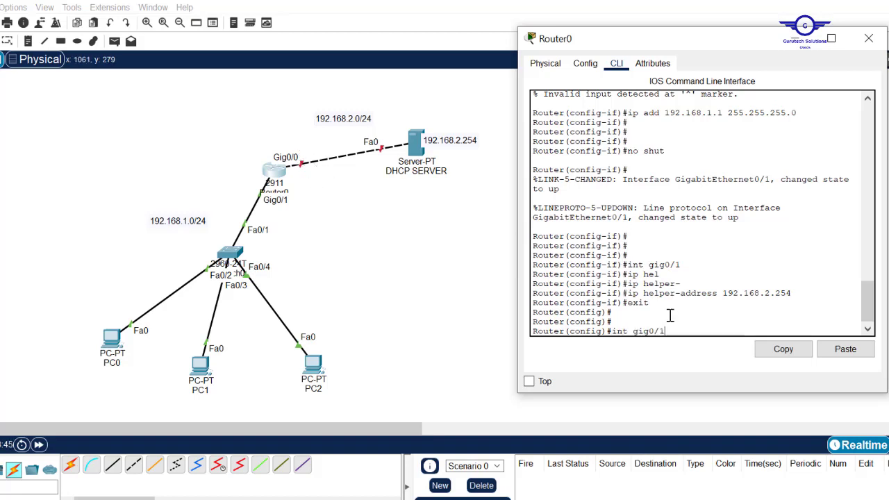
key("Down")
key("Down")
key("Return")
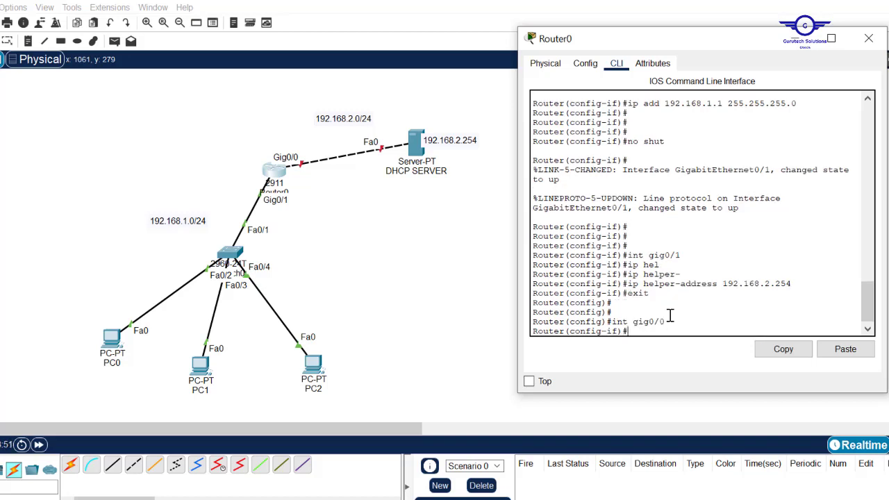
Assign the server-side address to interface gig0/0 with ip add 192.168.2.1 255.255.255.0.
key("Up")
key("Up")
key("Up")
key("Up")
key("Up")
key("Up")
key("Up")
key("Up")
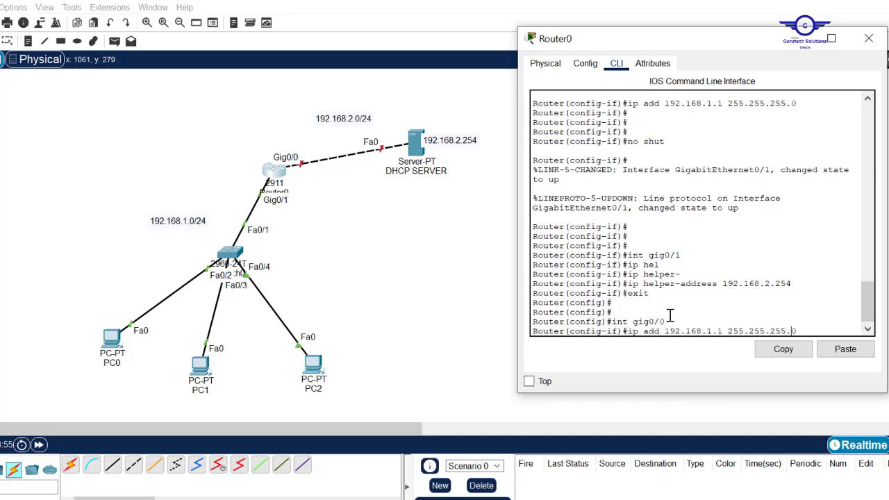
key("BackSpace")
type("2")
left_click_drag(667, 322, 630, 334)
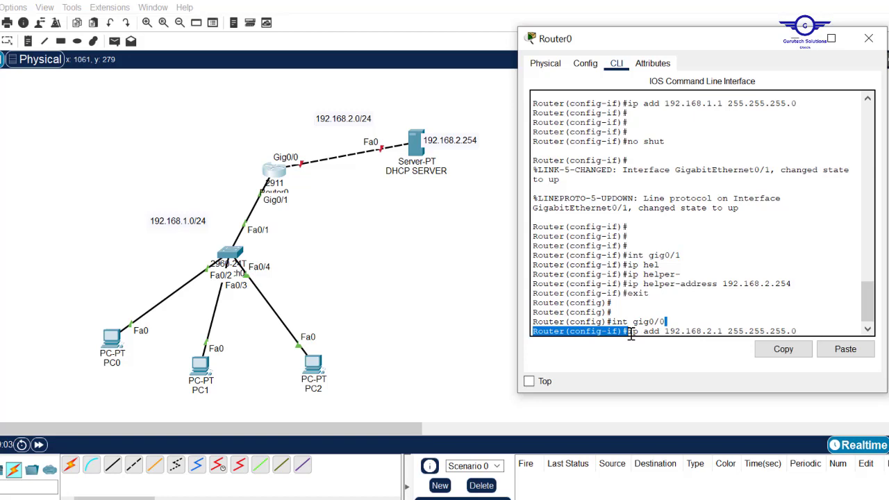
key("Return")
key("Return")
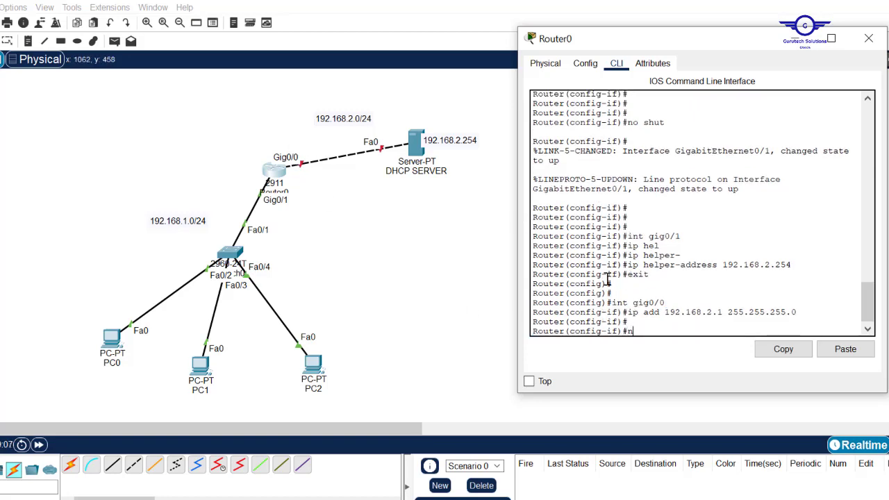
Enable Router0's interface gig0/0 with no shut.
type("no shut")
key("Return")
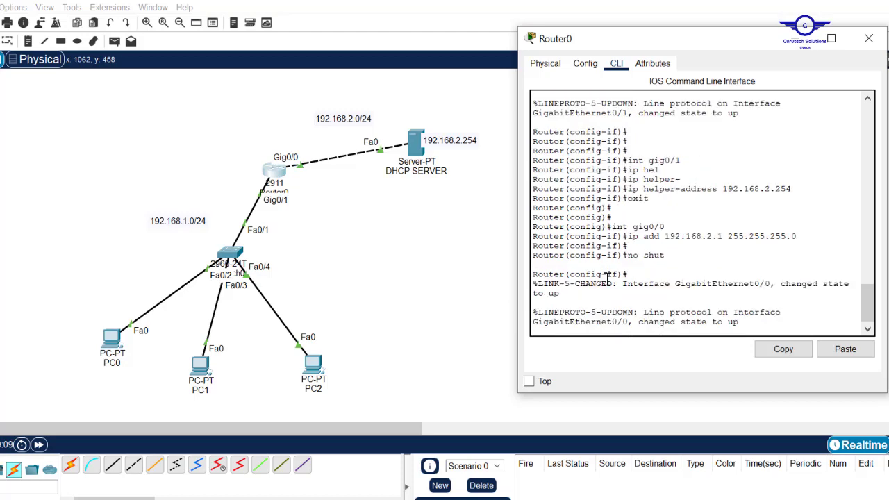
key("Return")
key("Return")
key("Return")
key("Return")
Save Router0's configuration with do wr and exit to global configuration mode.
type("do wr")
key("Return")
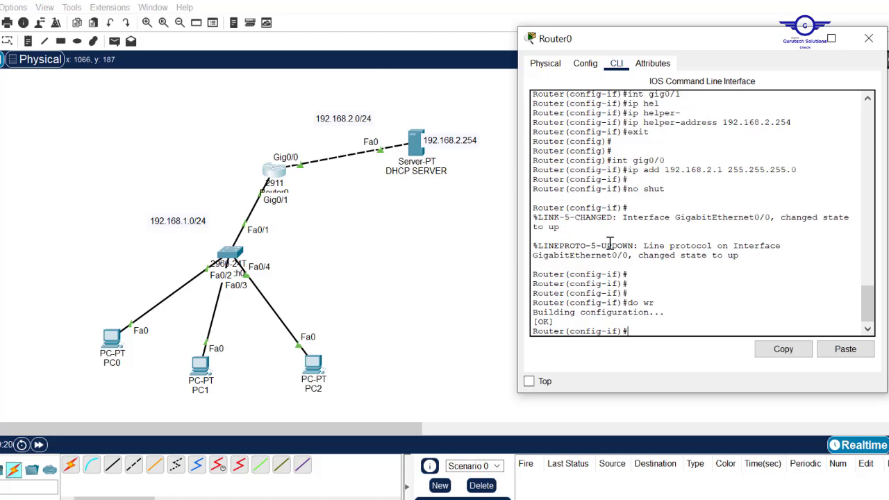
key("Return")
key("Return")
key("Return")
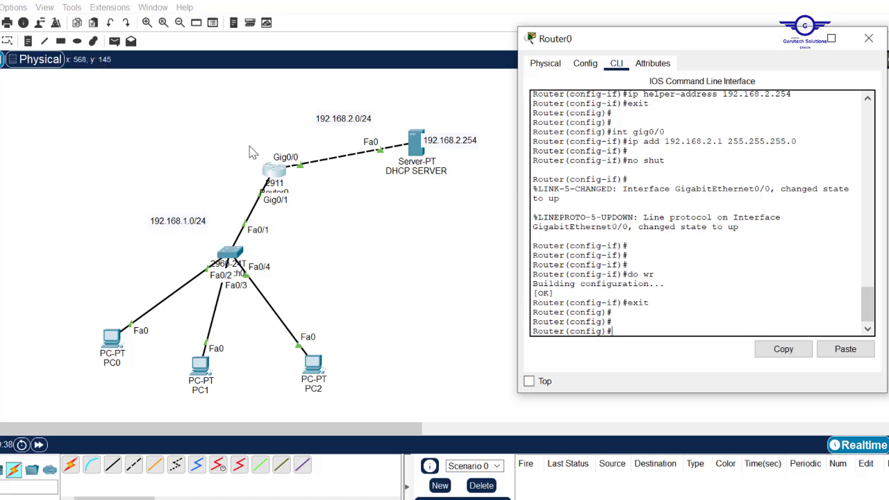
Review the ip helper-address command in Router0's command history and close the router's window.
mouse_move(868, 318)
left_mouse_down()
mouse_move(869, 304)
mouse_move(872, 317)
left_mouse_up()
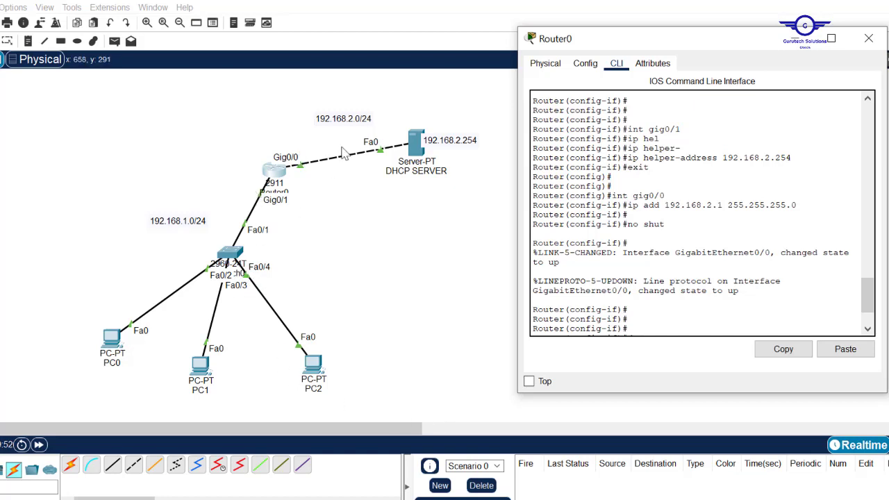
left_click_drag(792, 158, 627, 157)
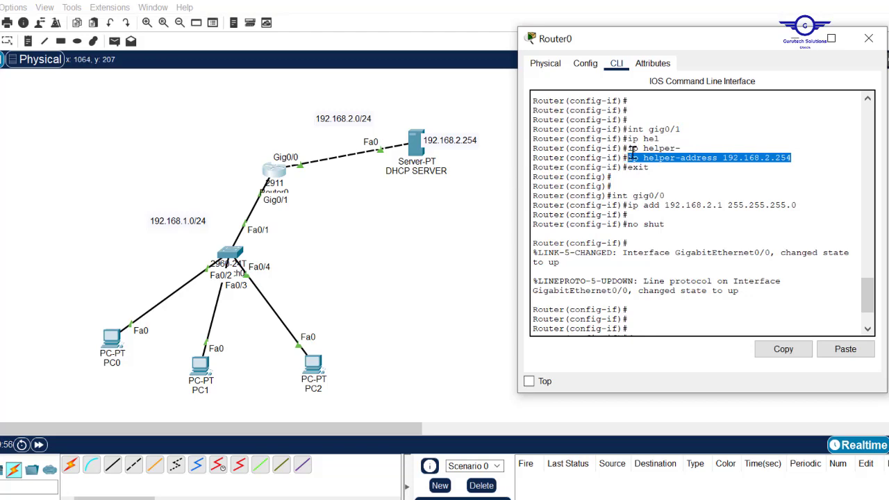
left_click(869, 40)
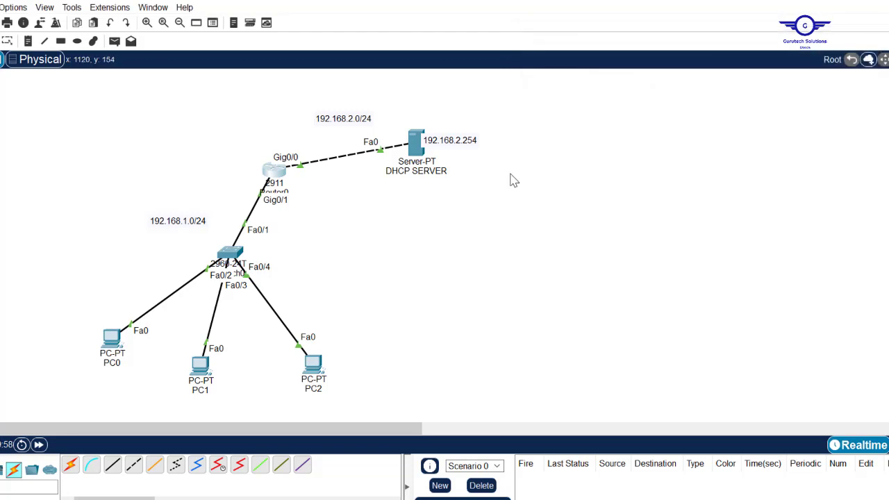
Open the DHCP server's IP Configuration and set its static IPv4 address to 192.168.2.254.
left_click(416, 150)
left_click_drag(444, 78, 633, 65)
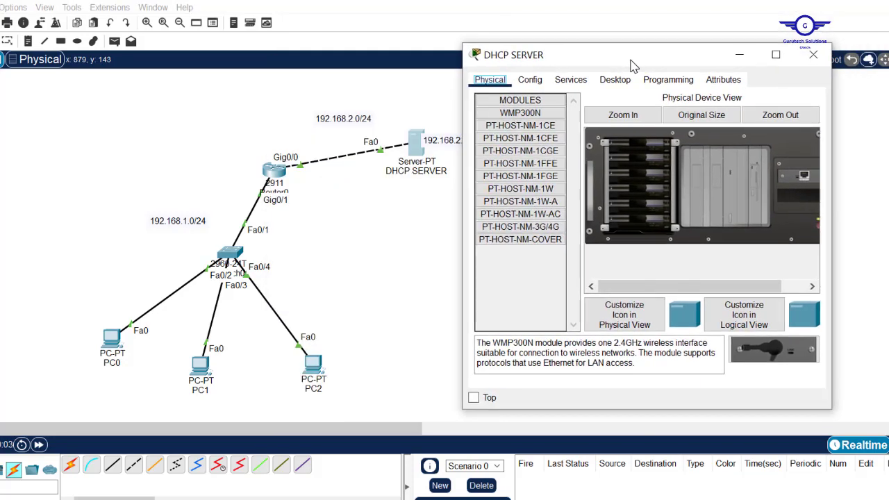
left_click(535, 83)
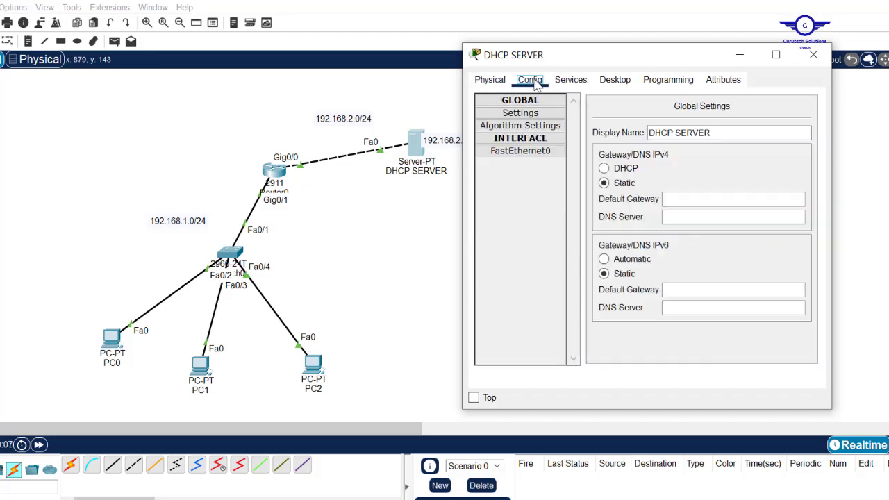
left_click(603, 82)
left_click(530, 124)
left_click(613, 147)
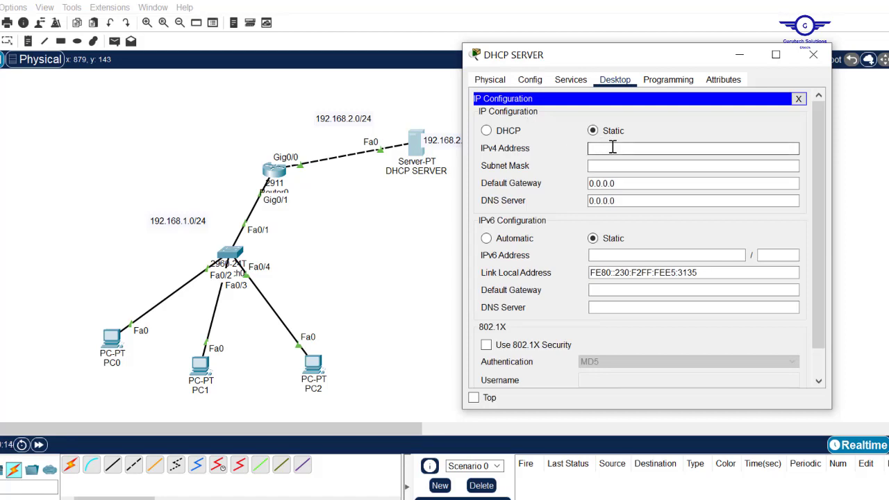
type("192.168.2.254")
left_click_drag(609, 56, 647, 54)
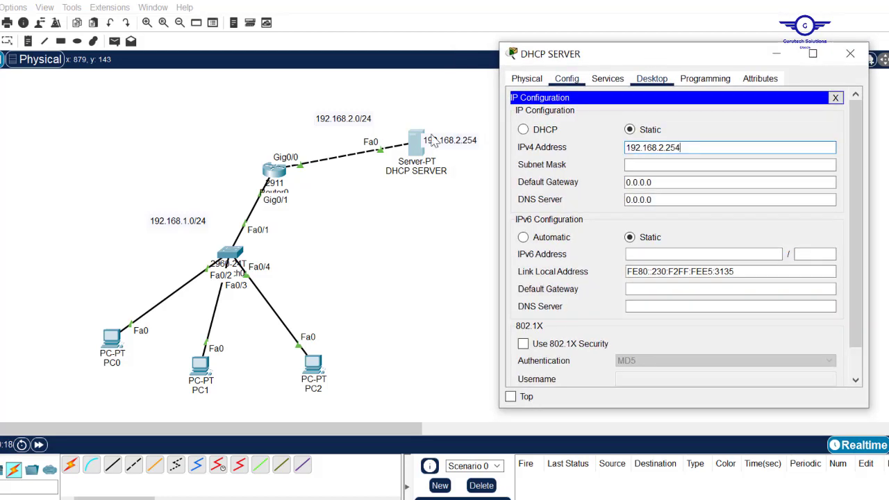
Fill in the DHCP server's subnet mask 255.255.255.0 and default gateway 192.168.2.1, and return to the topology.
left_click(645, 165)
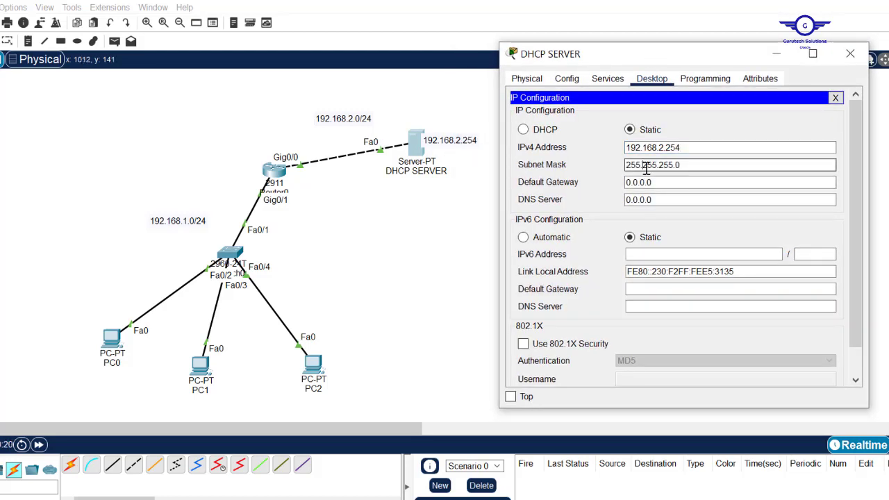
left_click(658, 182)
type("192.168.2.254")
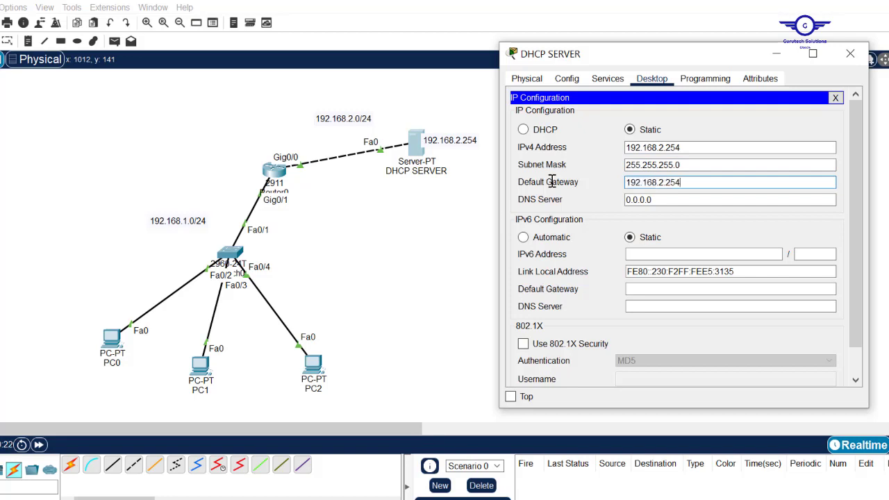
key("BackSpace")
type("1")
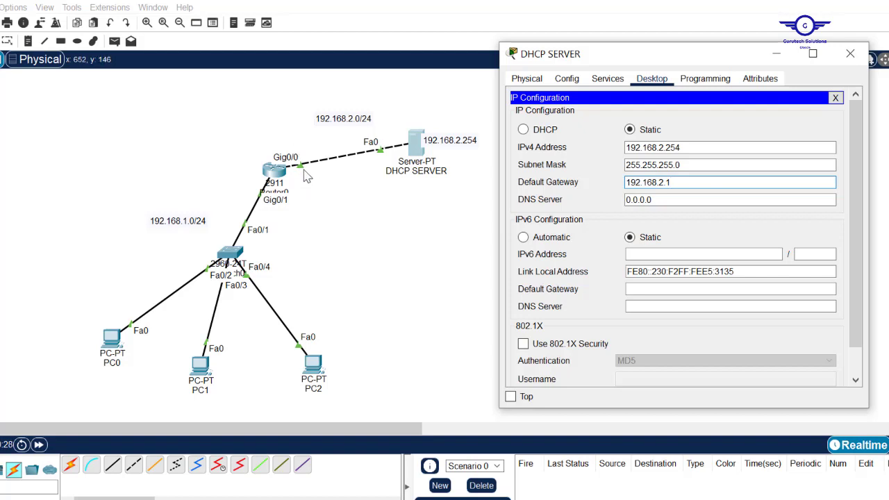
left_click(359, 226)
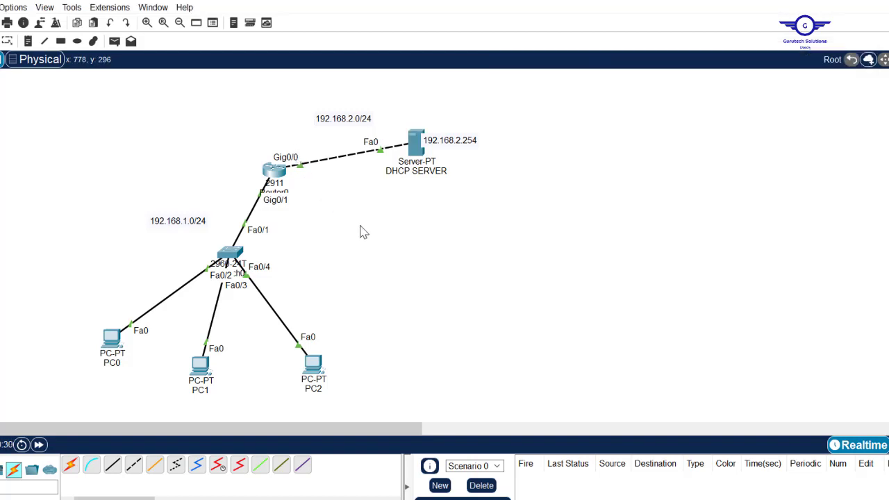
mouse_move(271, 177)
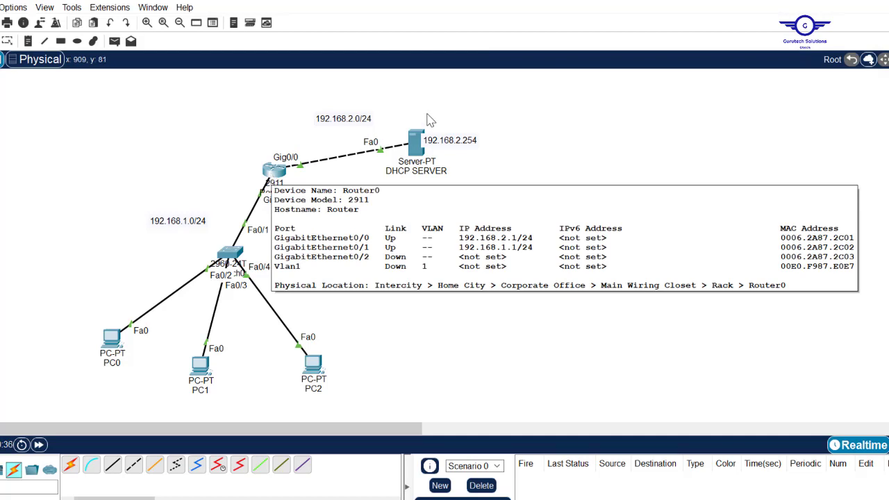
Check the default gateway in the DHCP server's IP Configuration and close the configuration page.
left_click(416, 144)
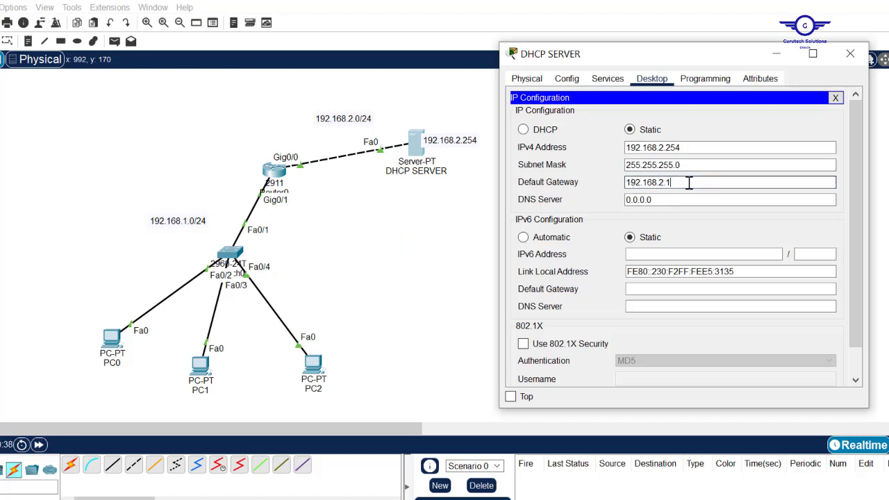
left_click_drag(673, 182, 624, 179)
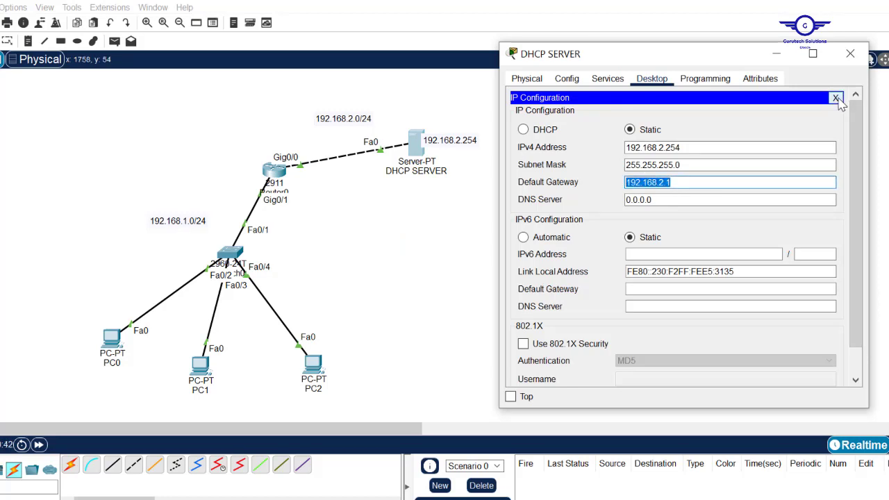
left_click(836, 98)
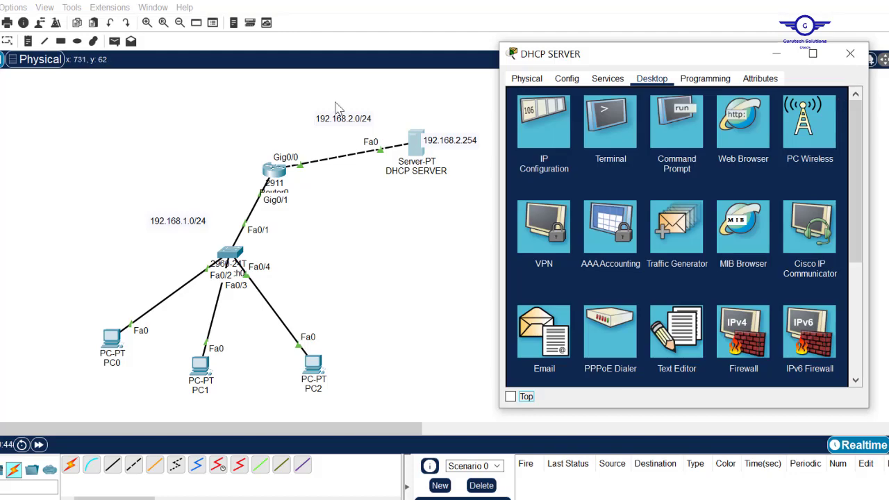
left_click(549, 117)
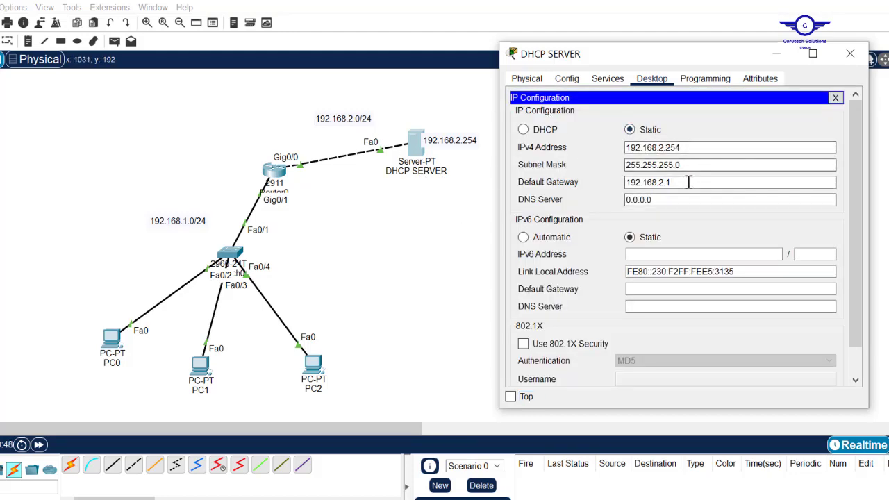
left_click_drag(674, 183, 624, 182)
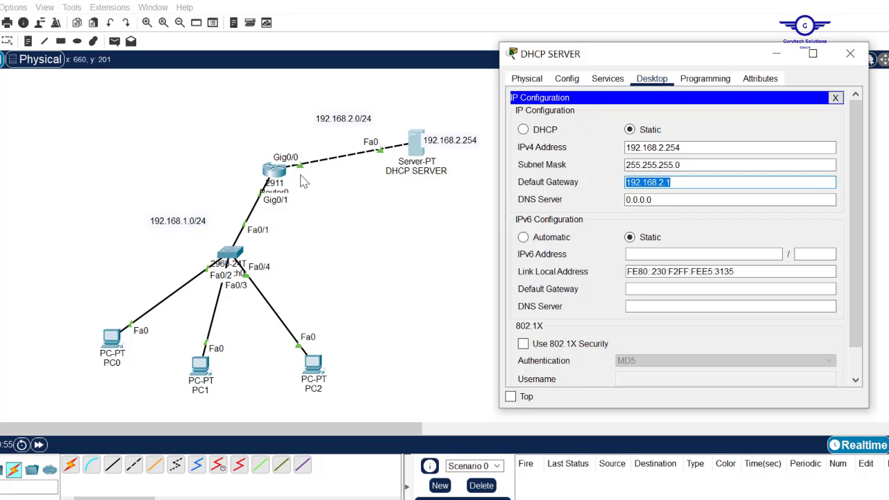
left_click(836, 98)
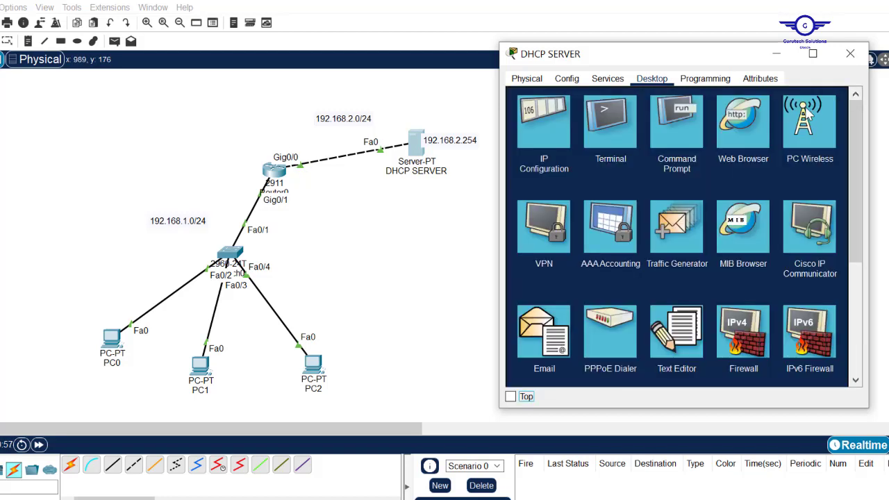
Ping the gateway 192.168.2.1 from the DHCP server's command prompt and close the server's window.
left_click(680, 122)
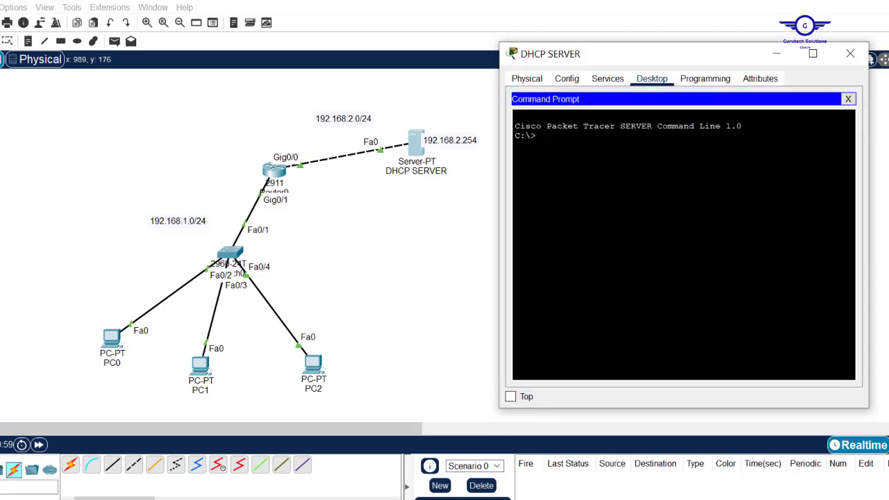
type("ping")
right_click(564, 160)
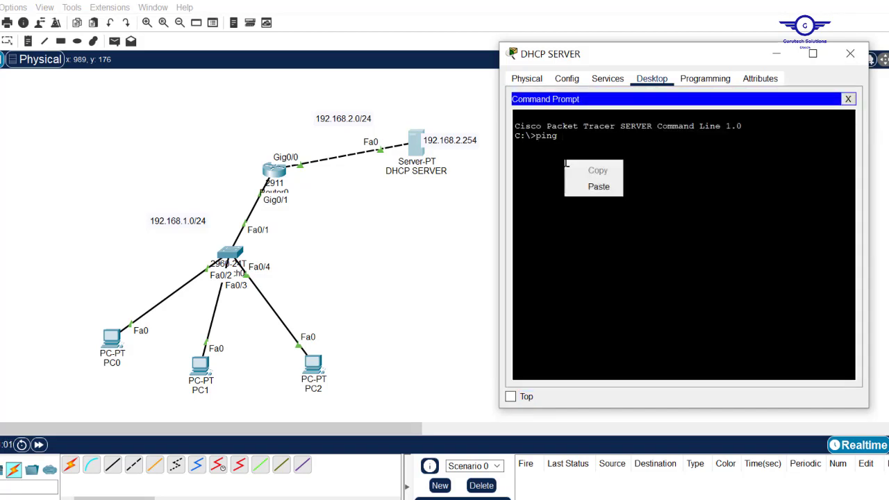
left_click(592, 184)
key("BackSpace")
key("BackSpace")
key("BackSpace")
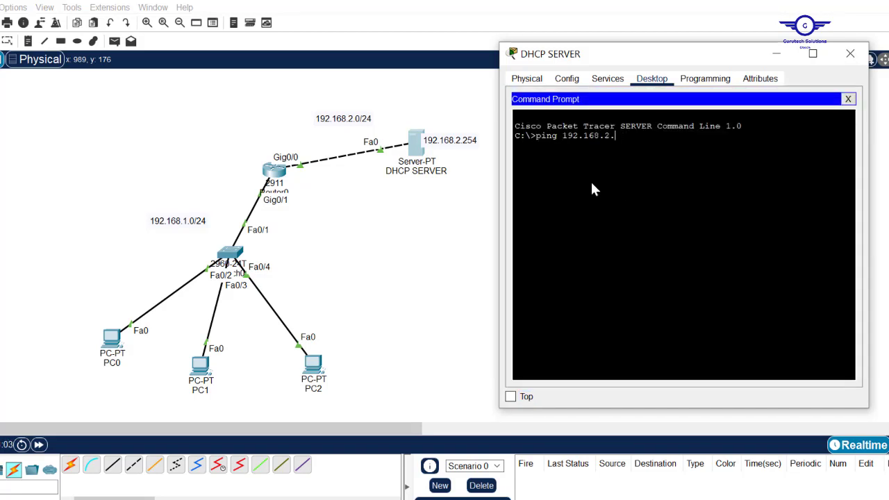
type("1")
key("Return")
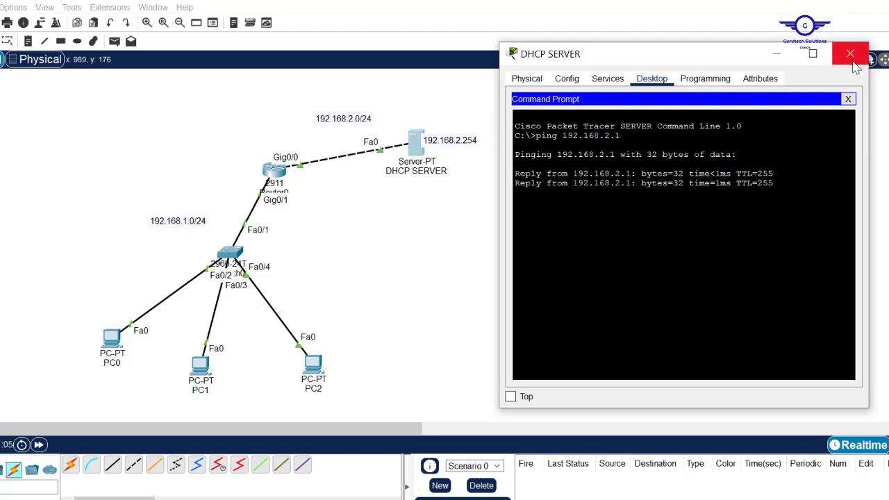
left_click(851, 53)
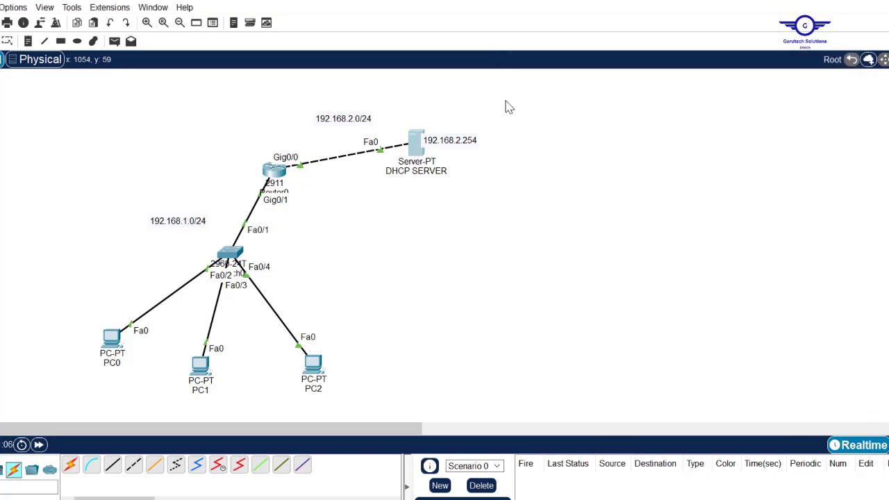
left_click(416, 150)
left_click_drag(482, 75, 722, 73)
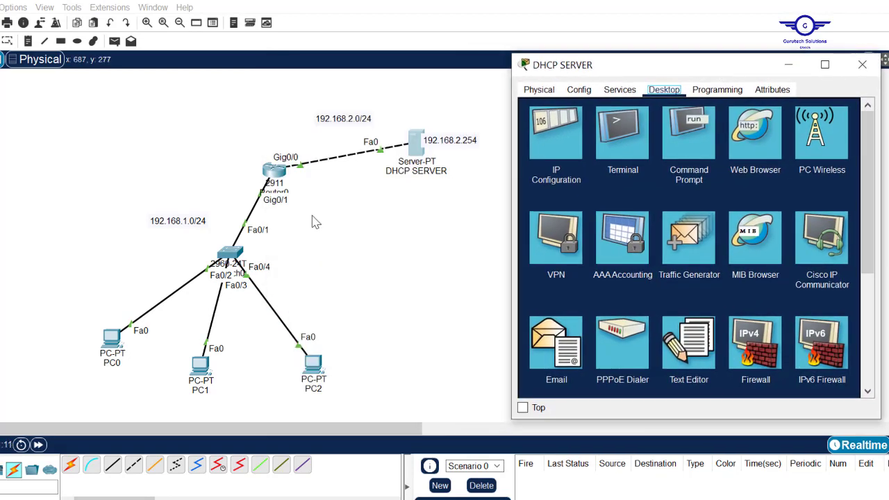
left_click(51, 298)
left_click_drag(50, 298, 395, 410)
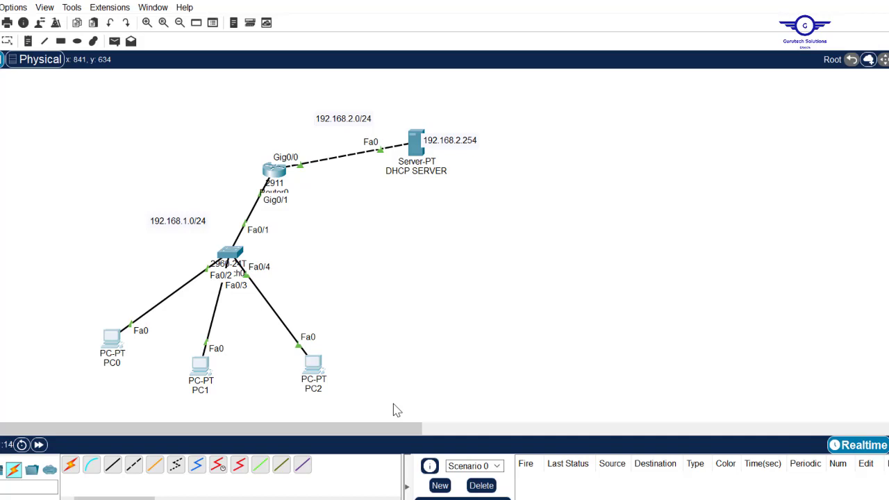
Open the DHCP service settings of the DHCP server and turn the service on for FastEthernet0.
left_click(417, 144)
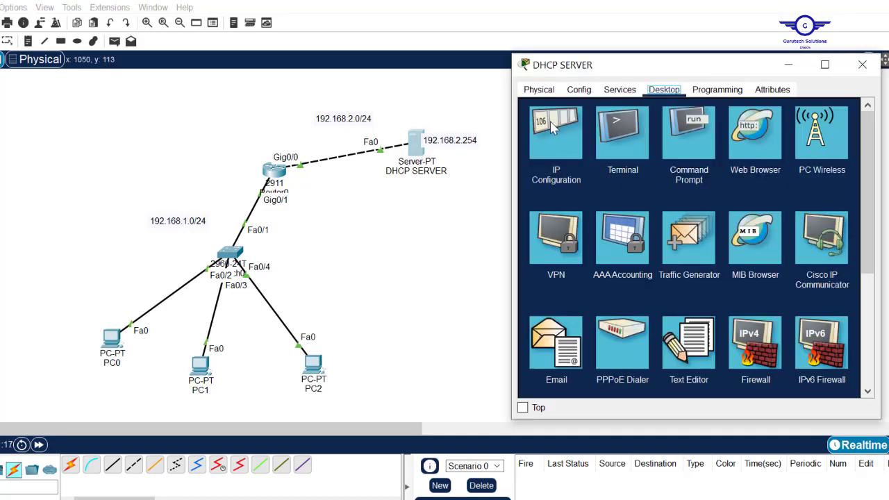
left_click(617, 93)
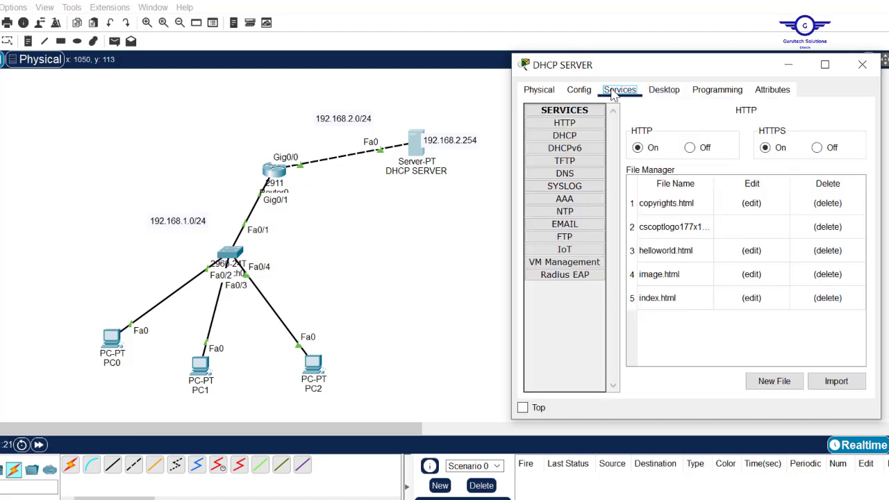
left_click(570, 136)
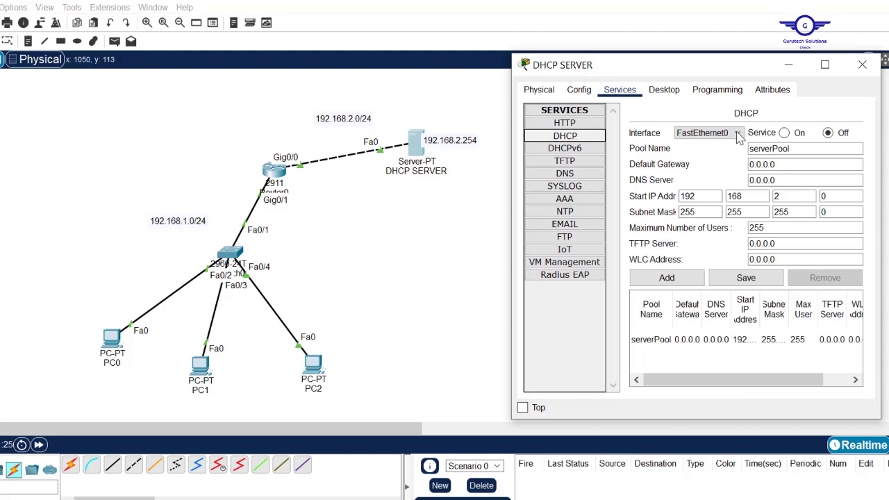
left_click(785, 133)
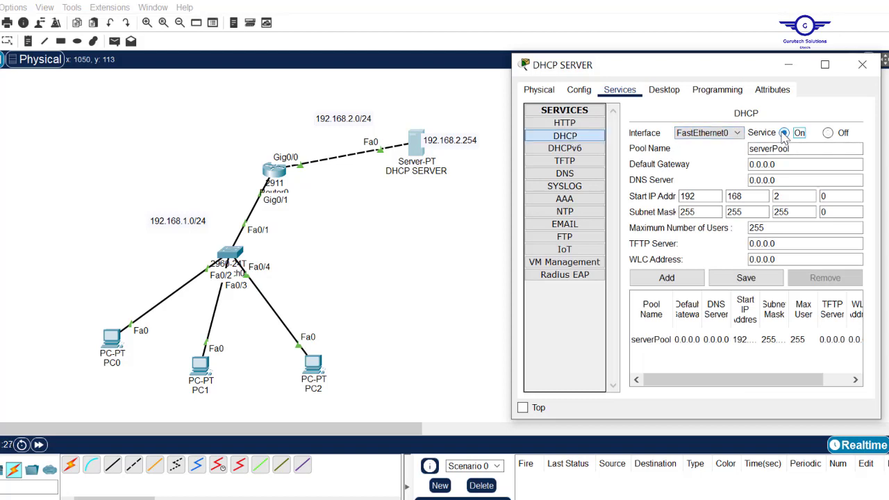
left_click(771, 148)
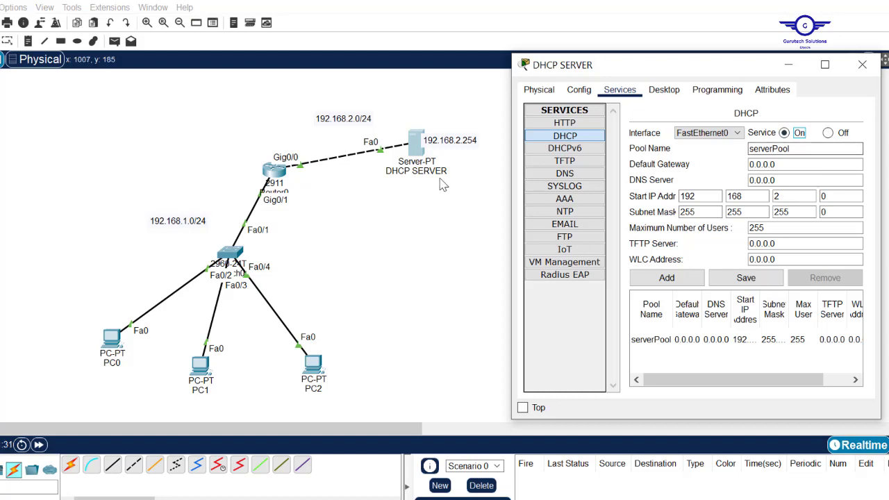
Draw an ellipse filled with cyan #55ffff around the switch and the three PCs, and close the drawing palette.
left_click(77, 41)
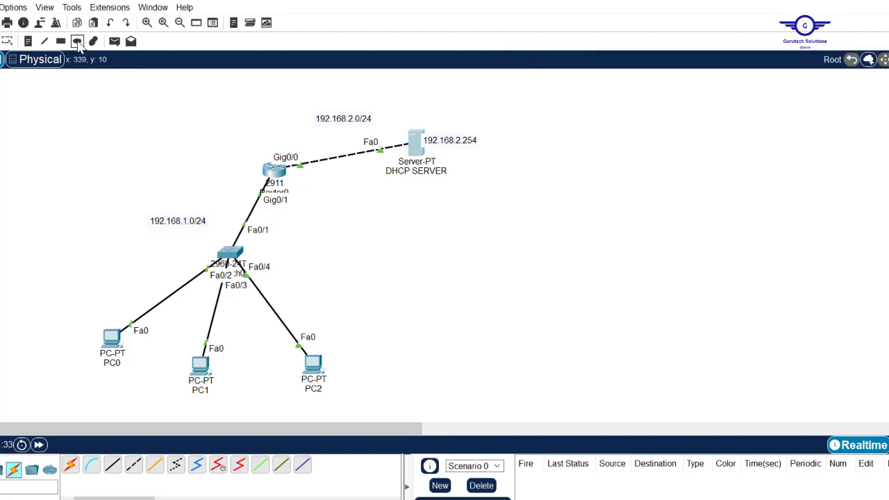
left_click(403, 82)
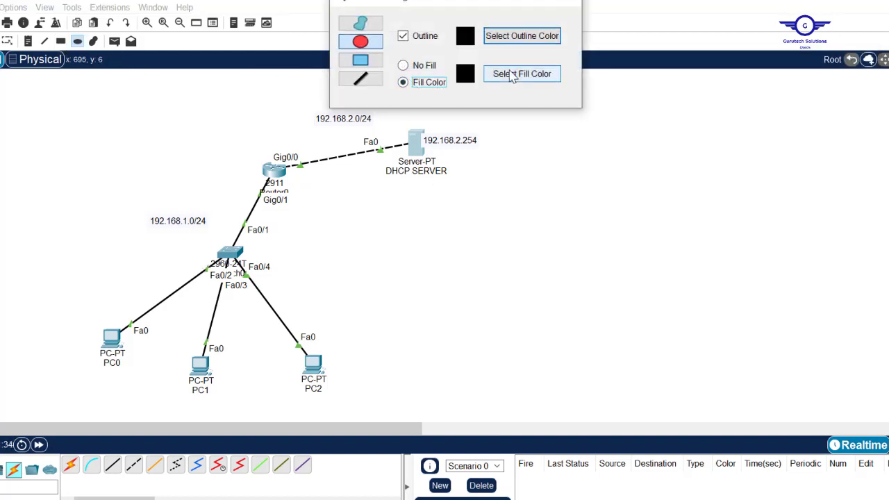
left_click(515, 73)
left_click_drag(447, 231, 457, 324)
left_click_drag(450, 278, 401, 221)
left_click(401, 221)
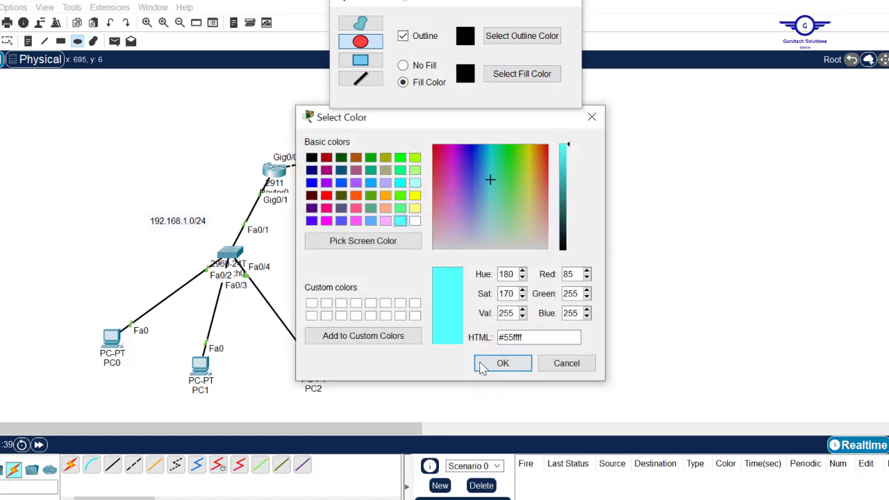
left_click(502, 364)
left_click_drag(24, 227, 470, 405)
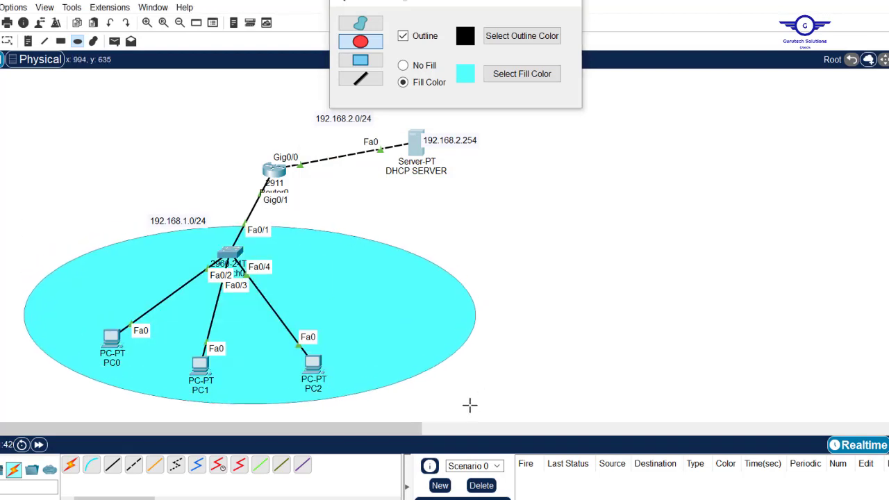
left_click(569, 5)
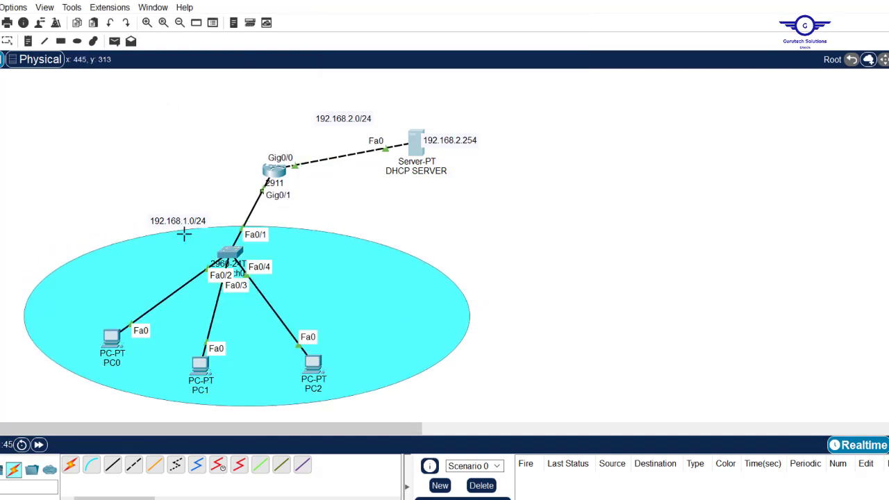
Add the text note IT-DEPT inside the cyan ellipse, beside the switch.
left_click(28, 41)
left_click(310, 253)
key("Caps_Lock")
type("IT-DEPT")
key("Caps_Lock")
left_click(706, 249)
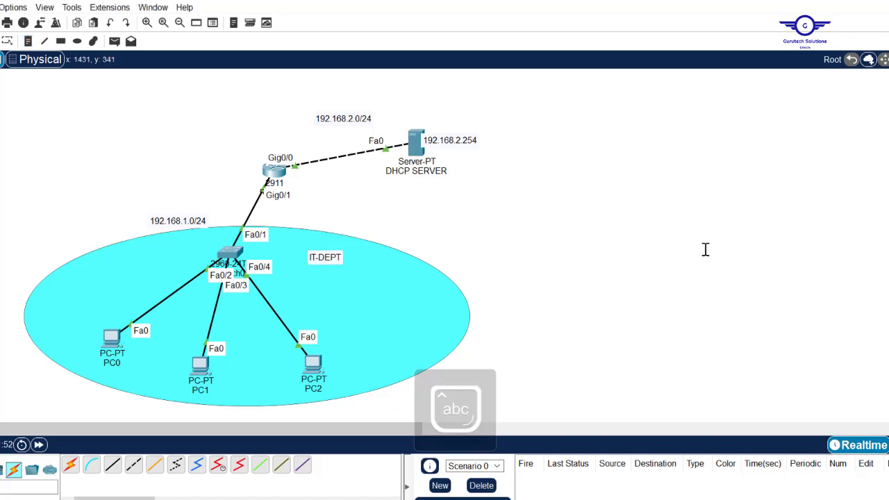
Reopen the DHCP server's DHCP settings and change the pool name to ITDEPTPool.
left_click(415, 143)
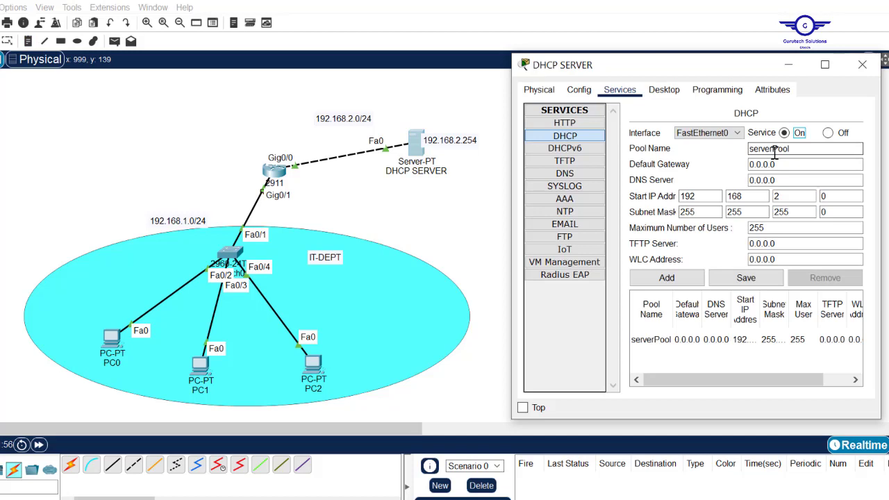
left_click_drag(774, 153, 747, 150)
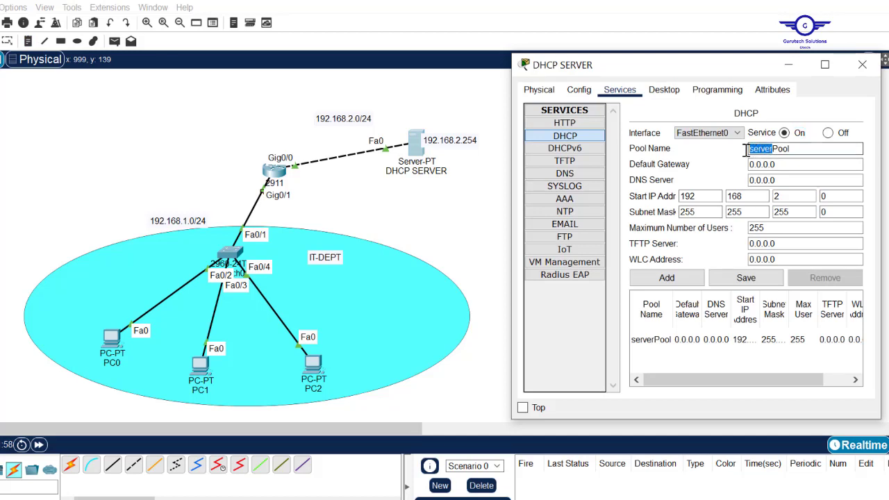
key("Caps_Lock")
key("BackSpace")
type("ITDEPT")
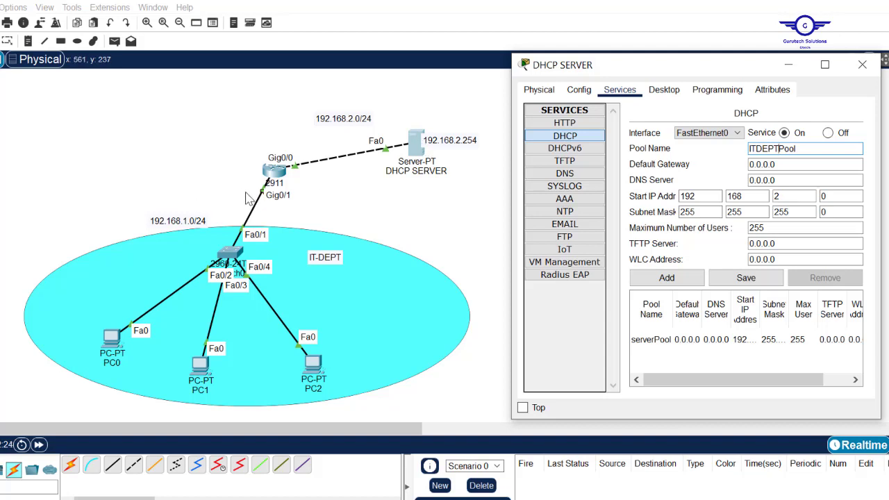
Set the pool's default gateway to 192.168.1.1 and its DNS server to 192.168.2.254.
left_click_drag(787, 166, 716, 162)
type("192.168.2.254")
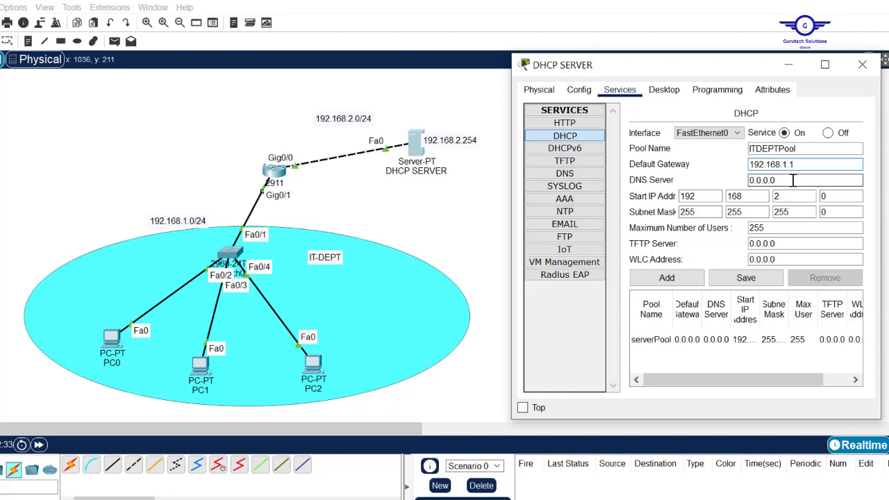
left_click_drag(793, 180, 678, 174)
type("192.168.2.254")
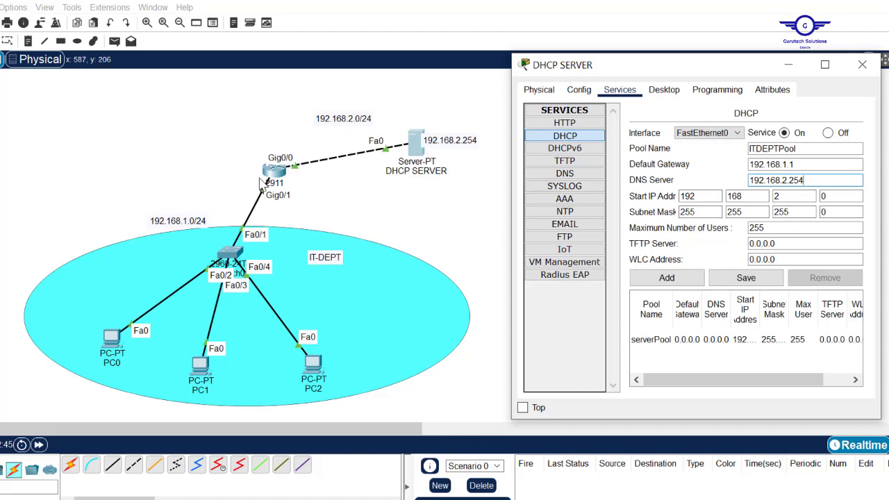
Set the pool's start IP address to 192.168.1.11.
left_click(781, 196)
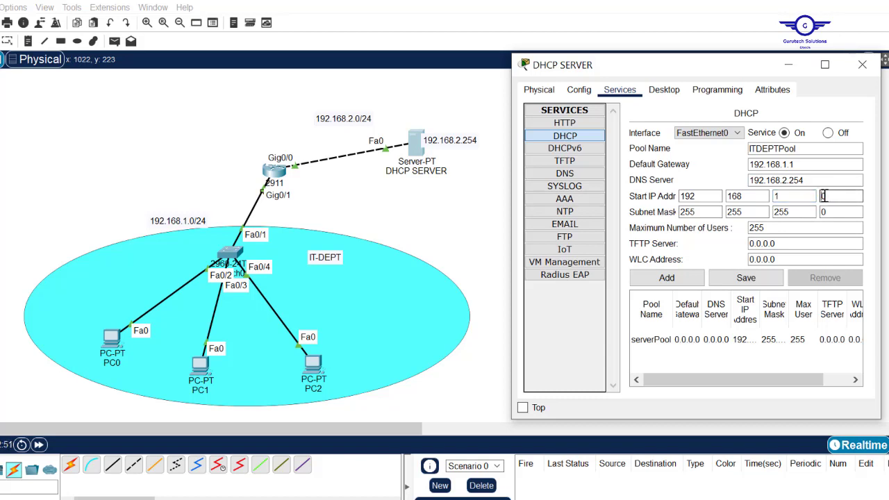
left_click(826, 196)
type("11")
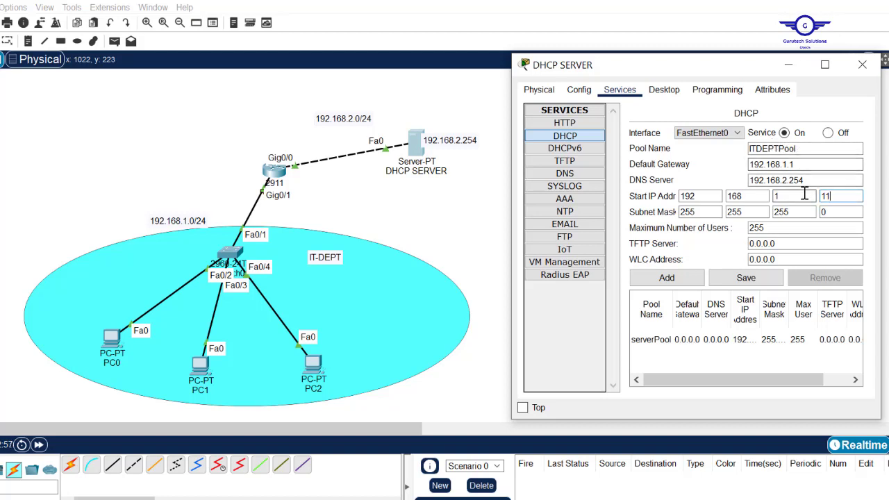
left_click_drag(835, 197, 819, 197)
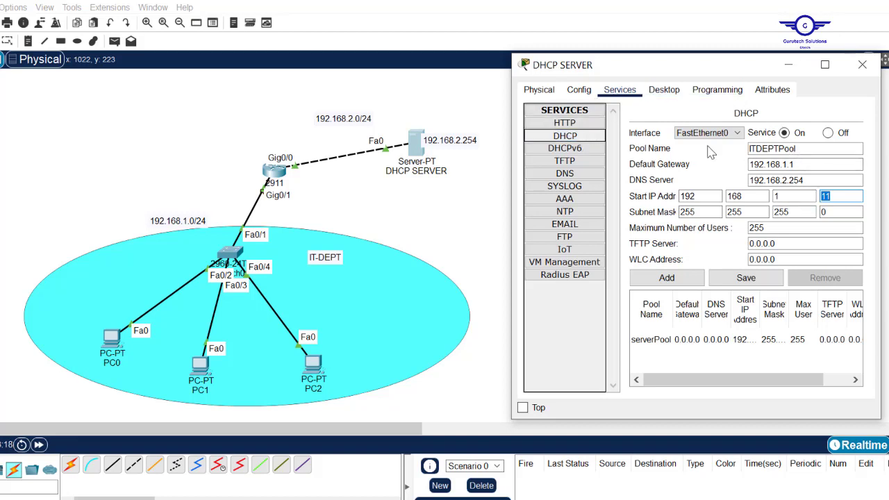
Change the pool name to ITDEPT-Pool and review the pool's default gateway and DNS server.
left_click(785, 134)
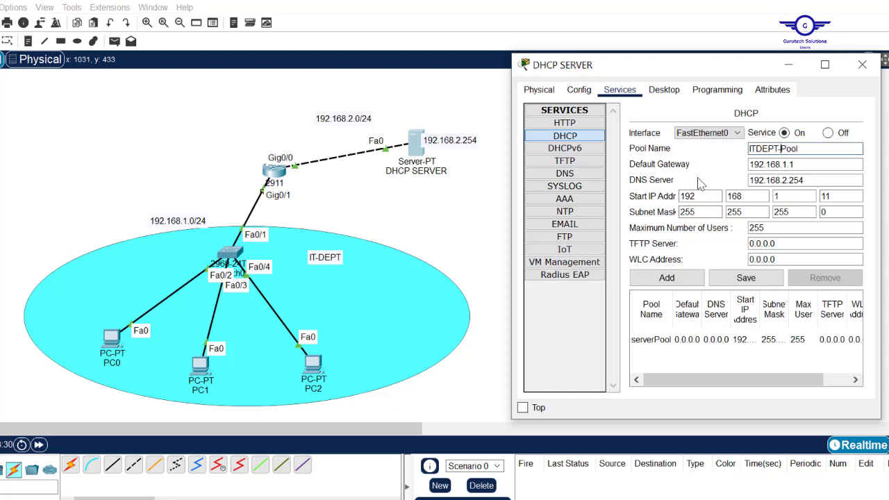
left_click_drag(809, 167, 737, 164)
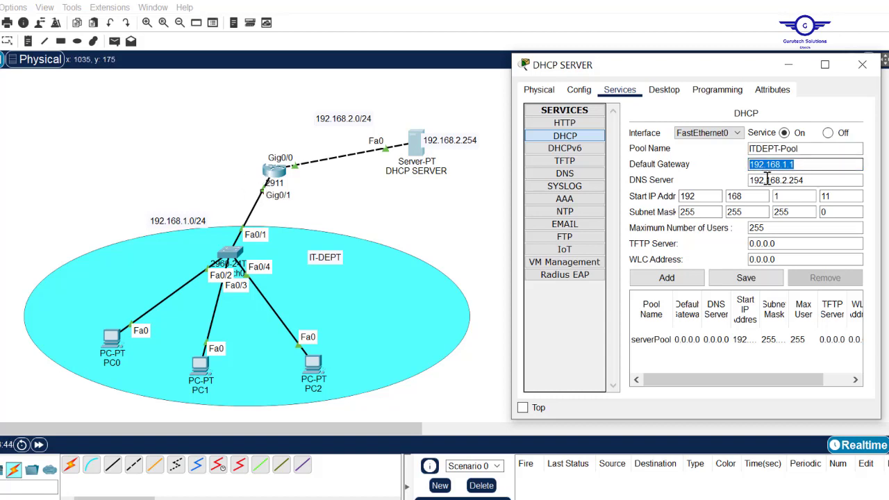
left_click_drag(817, 180, 749, 174)
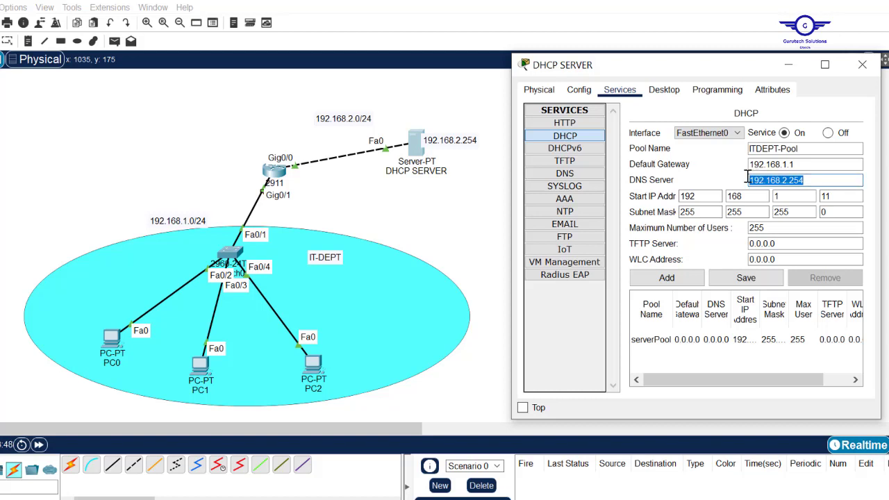
Check the pool's default gateway, DNS server and start address, then add ITDEPT-Pool to the DHCP server.
left_click(817, 161)
left_click_drag(787, 162, 750, 164)
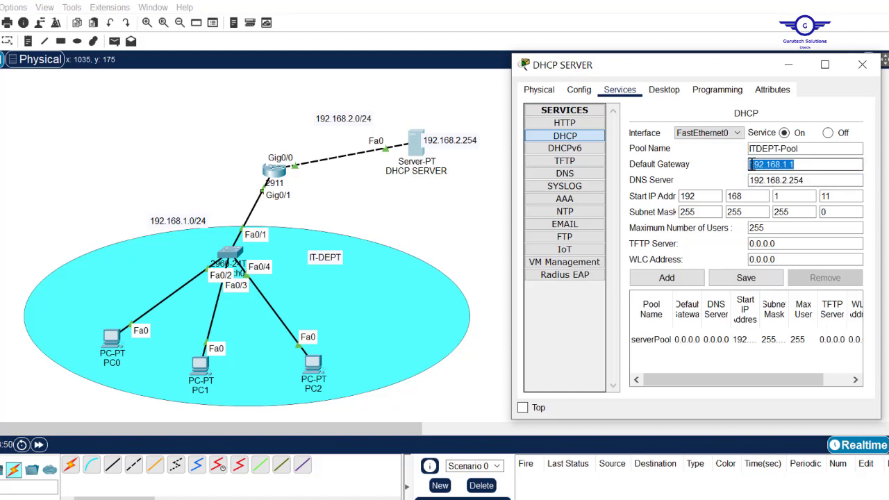
left_click_drag(809, 180, 751, 180)
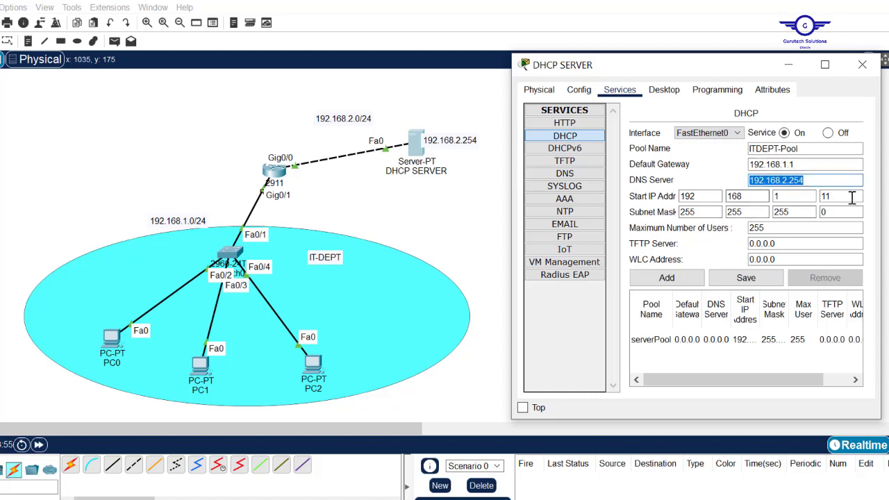
left_click_drag(842, 196, 810, 198)
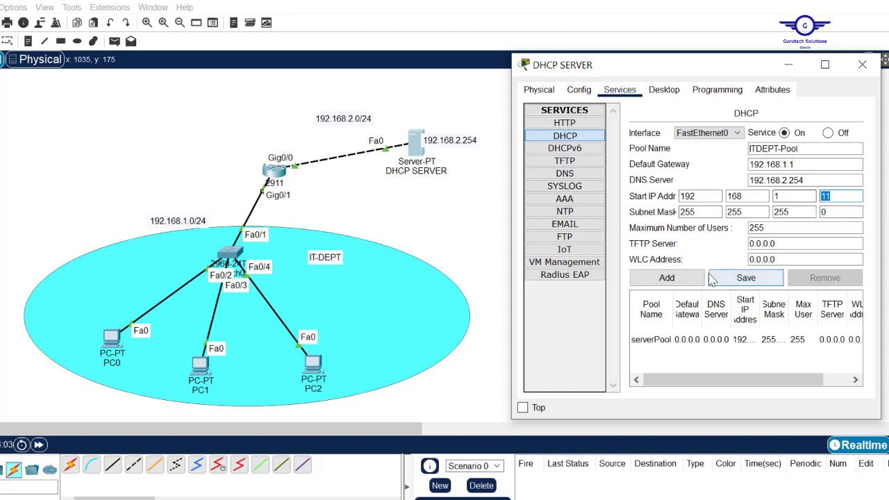
left_click(674, 279)
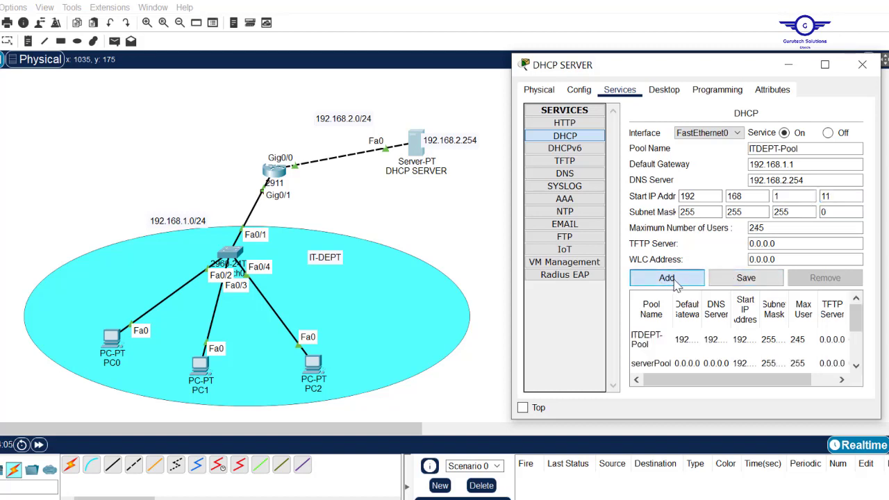
left_click(792, 66)
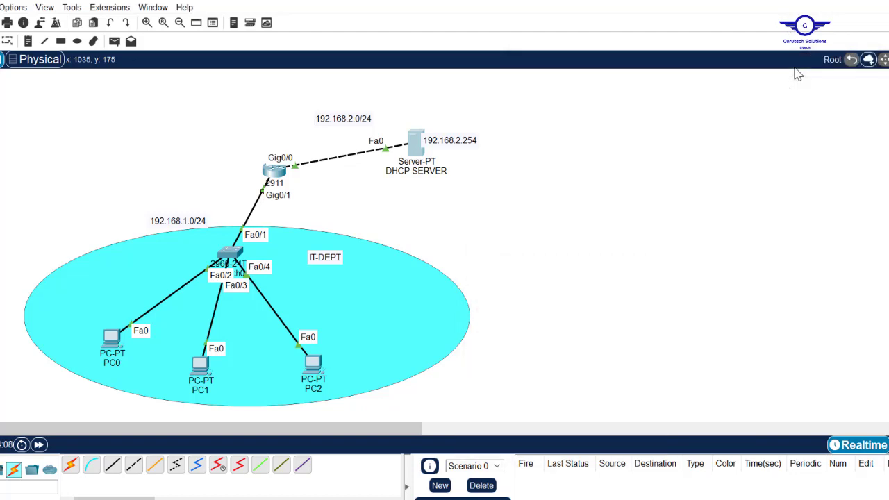
Check the IP configuration that PC2 received through DHCP.
left_click(313, 363)
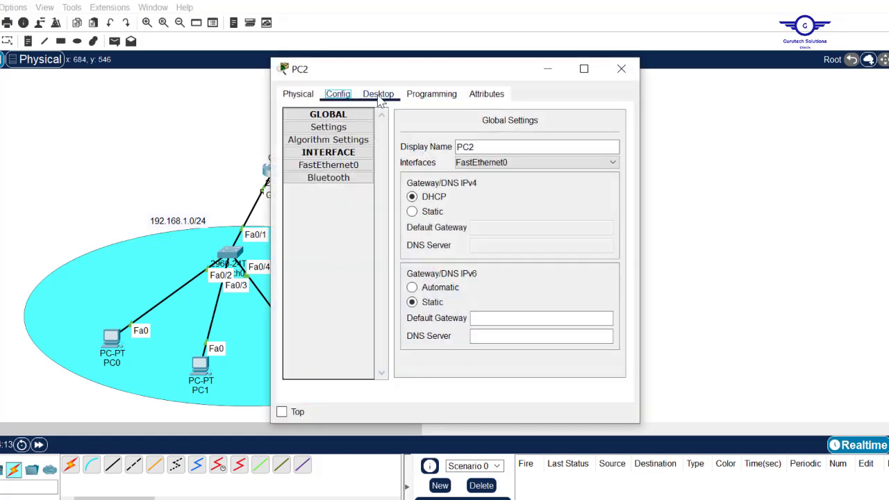
left_click(379, 96)
left_click(323, 139)
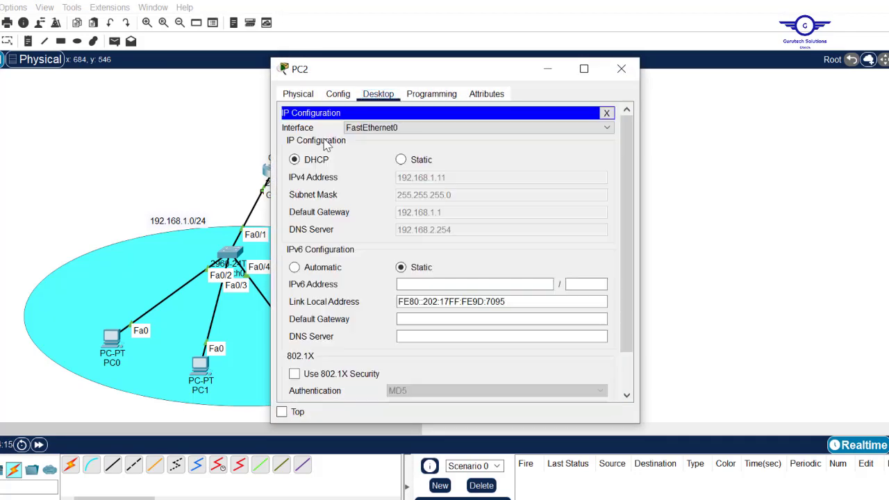
left_click(622, 69)
Renew PC1's DHCP lease by switching its IP configuration to static and back to DHCP.
left_click(199, 364)
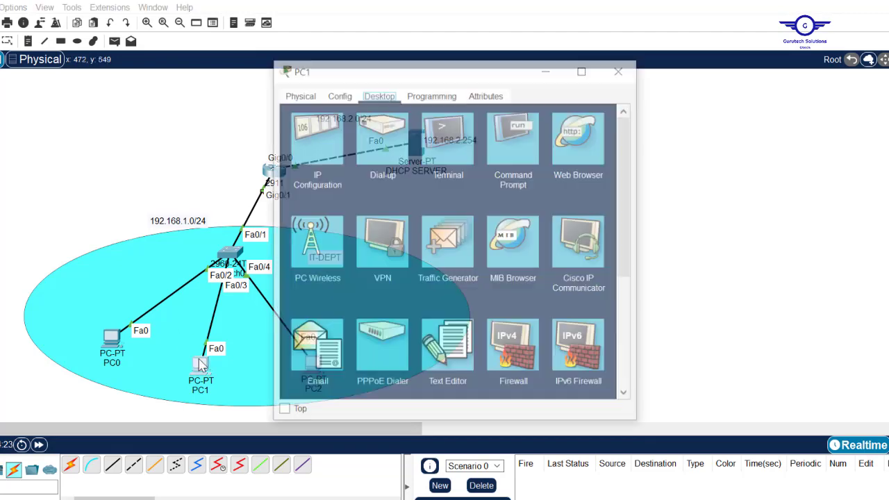
left_click(325, 139)
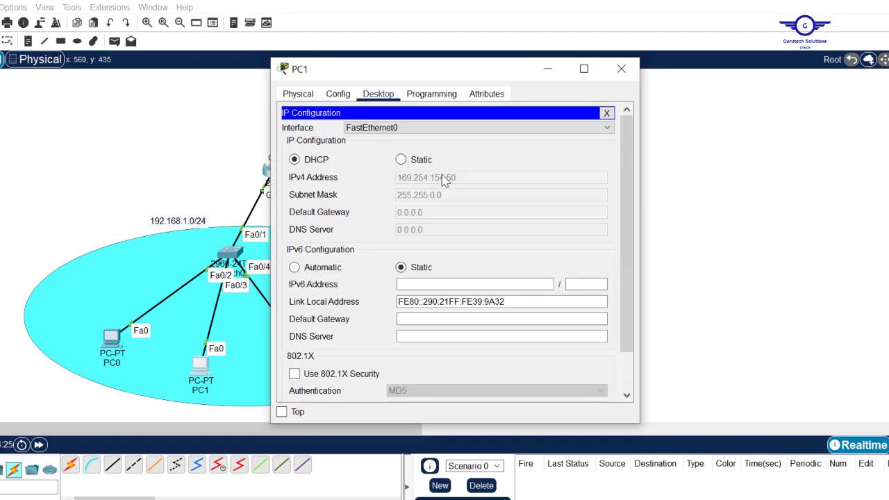
left_click(402, 160)
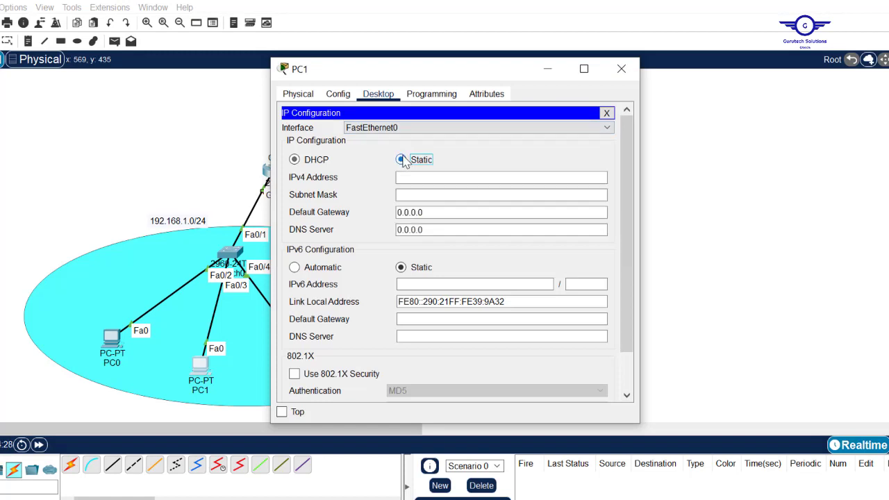
left_click(316, 162)
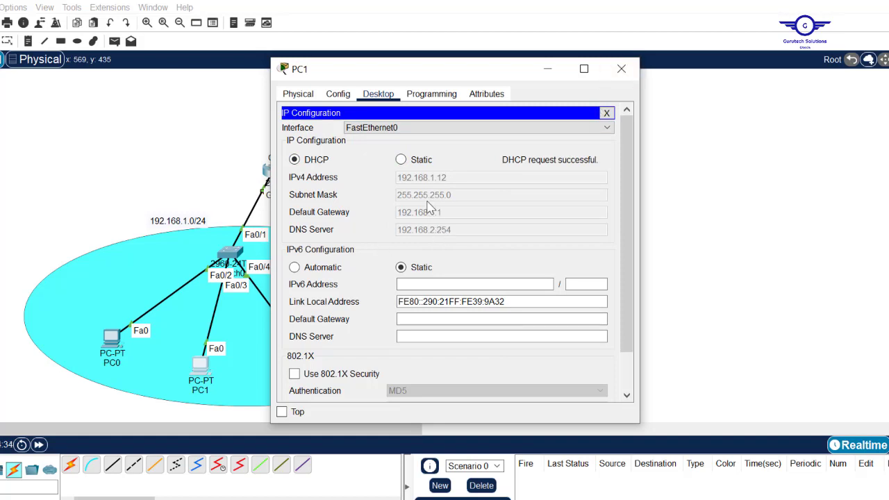
left_click(621, 69)
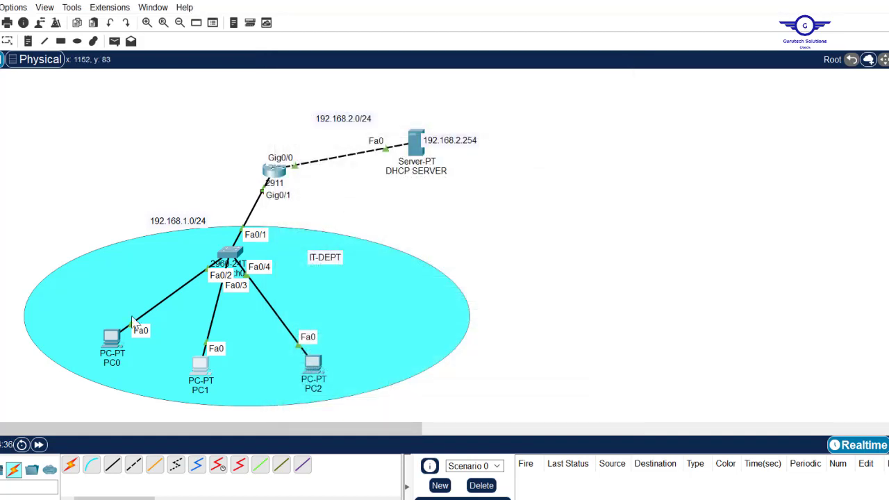
Check the IP configuration that PC0 received through DHCP.
left_click(110, 340)
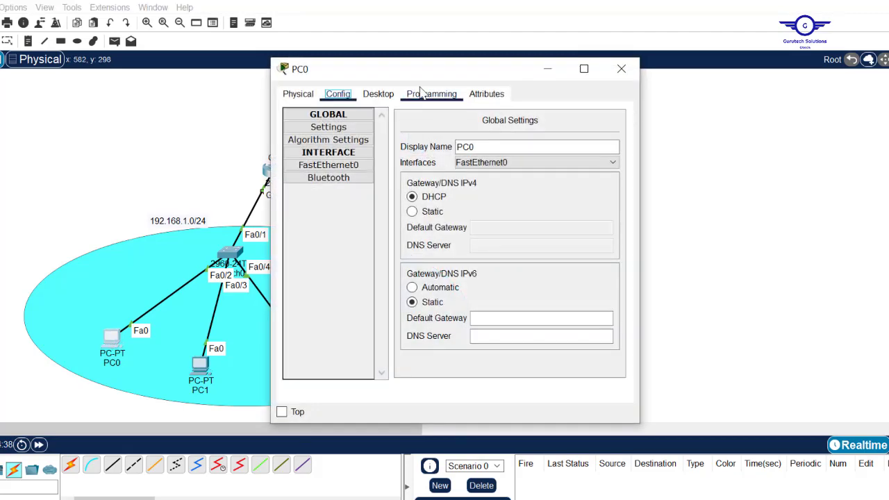
left_click(378, 96)
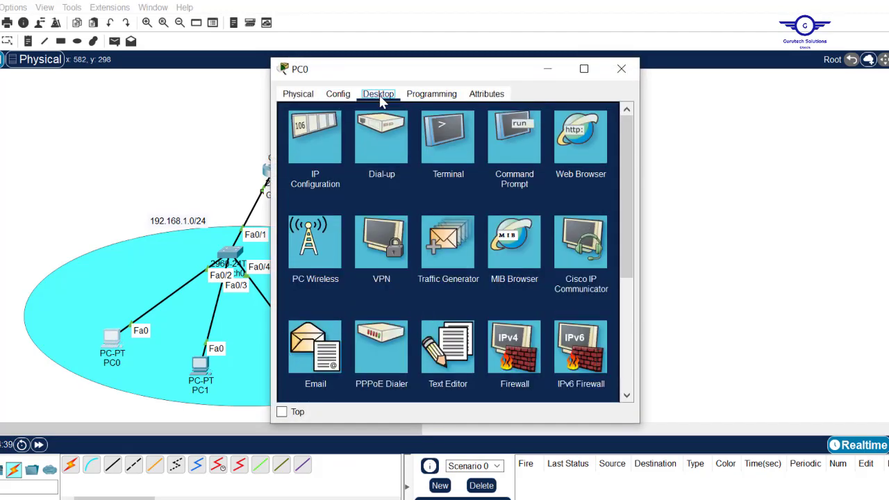
left_click(314, 140)
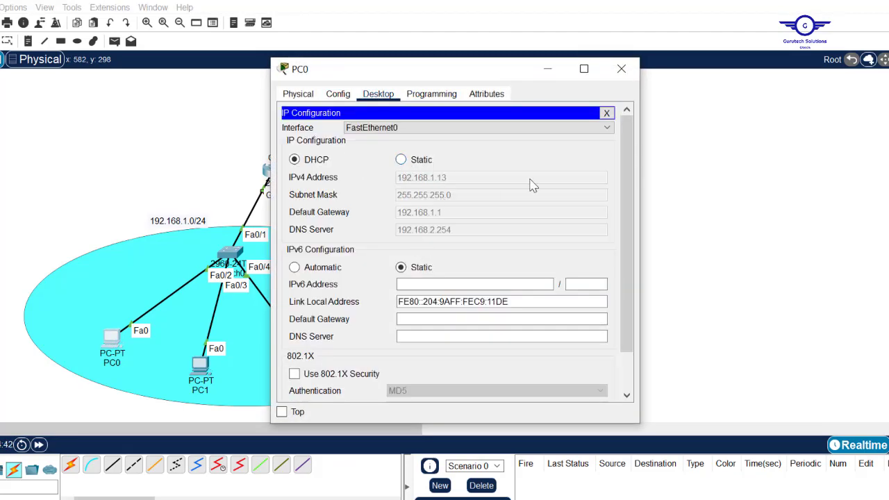
left_click(621, 69)
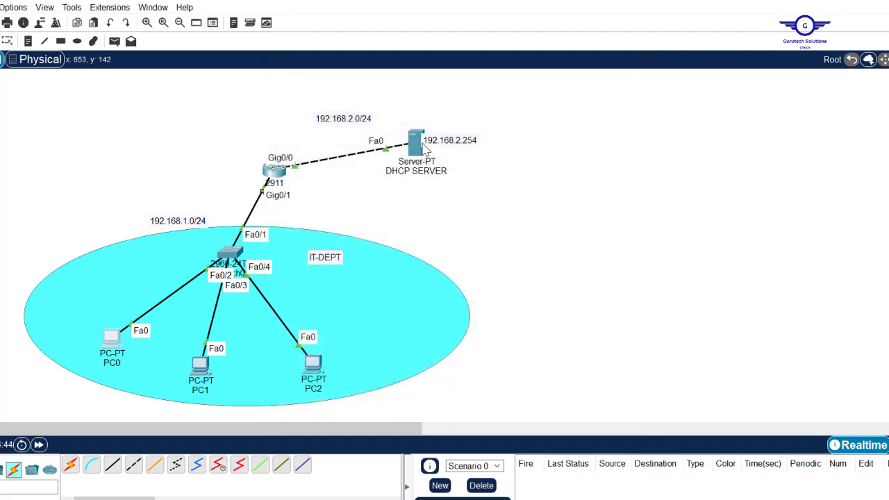
Reopen the DHCP server's settings and review ITDEPT-Pool's default gateway, subnet mask and start IP address.
left_click(420, 143)
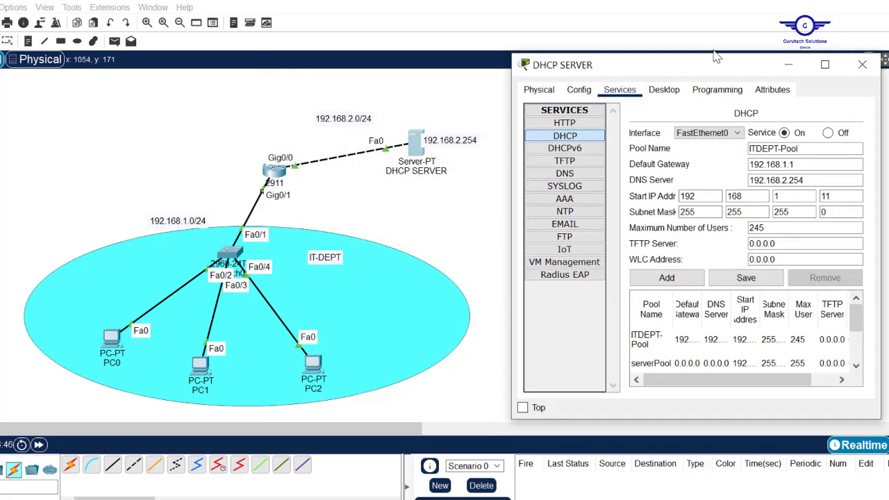
left_click_drag(704, 72, 547, 45)
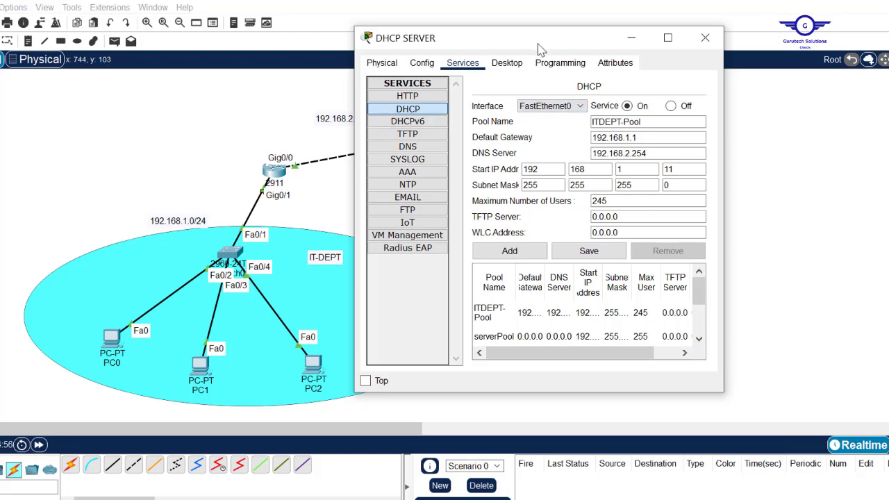
left_click_drag(530, 46, 663, 28)
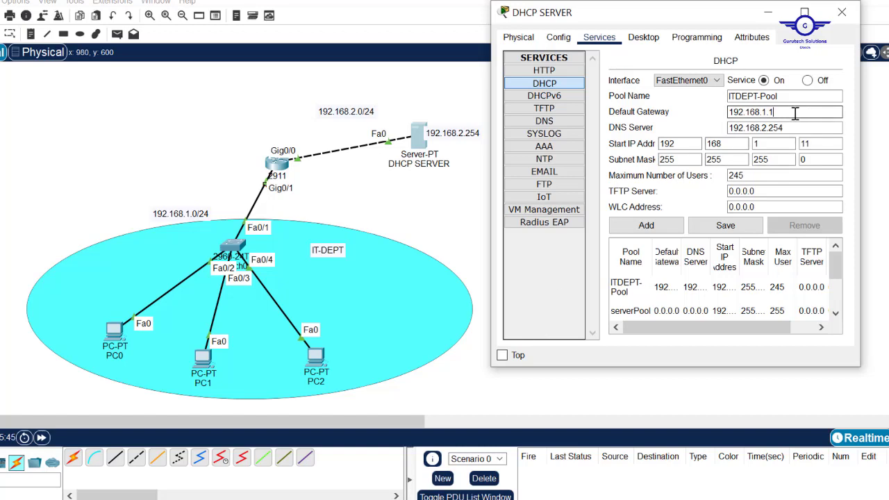
left_click_drag(795, 113, 719, 113)
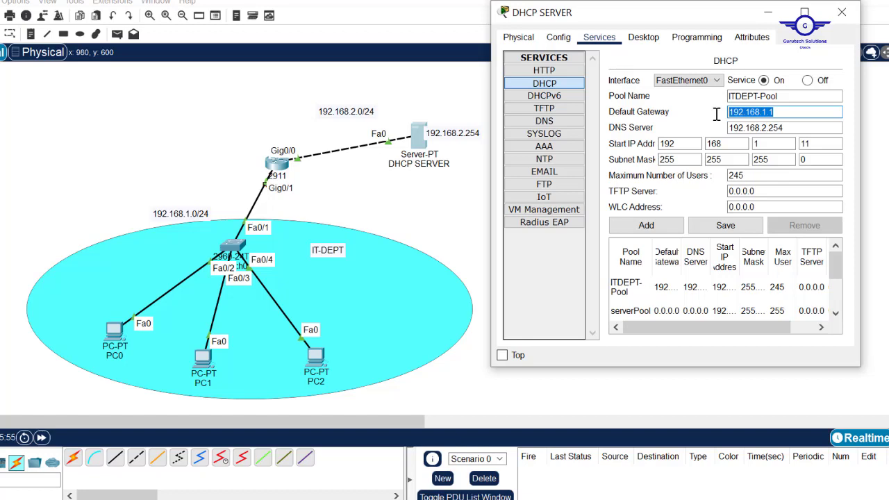
double_click(807, 159)
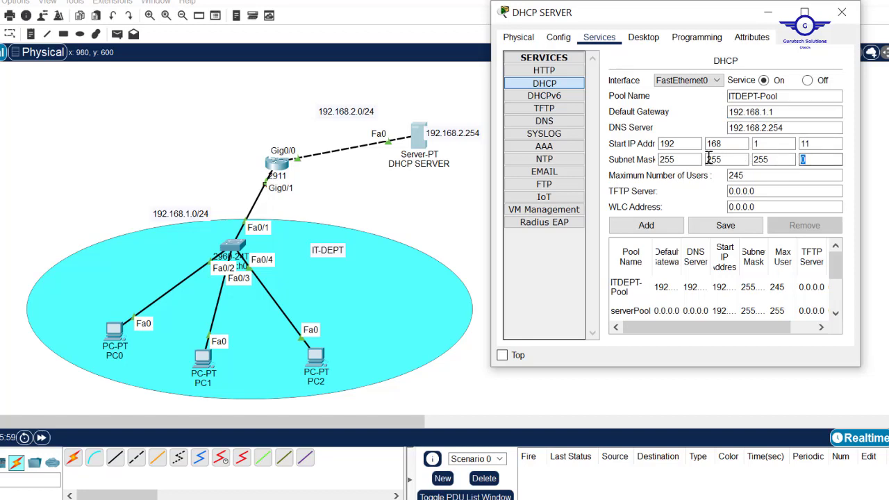
left_click(820, 144)
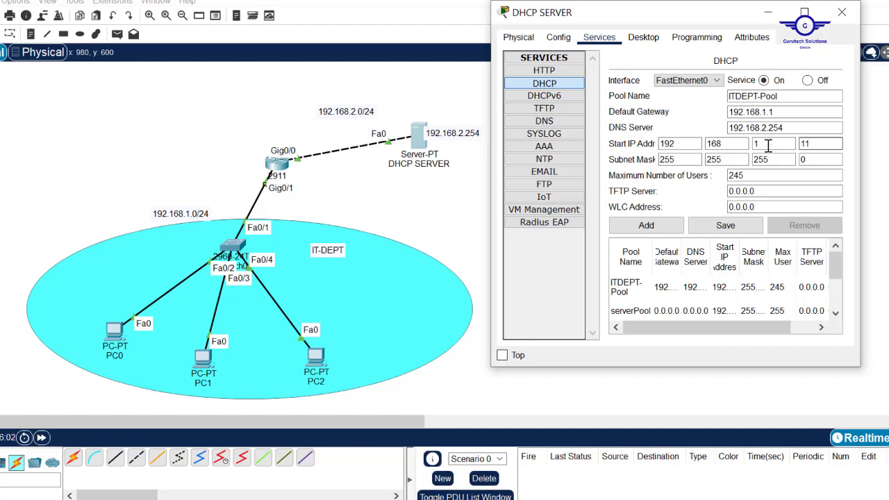
double_click(804, 144)
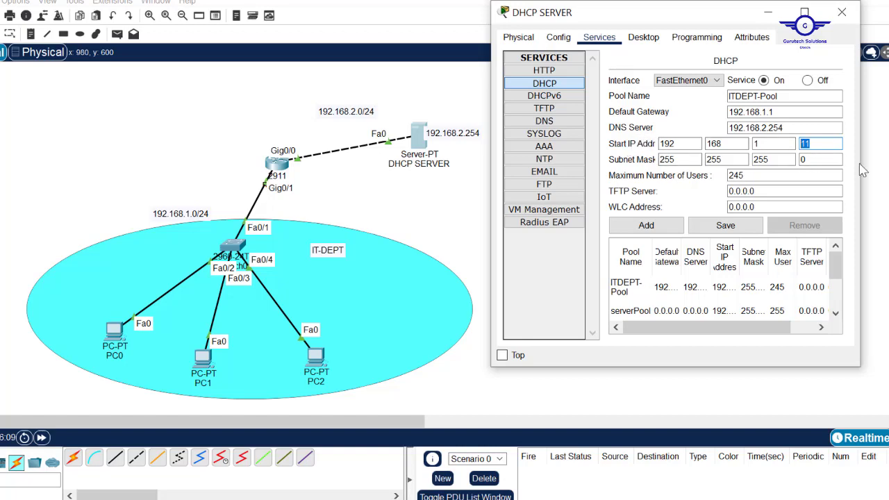
Set ITDEPT-Pool's start IP address to 192.168.1.1 and save the pool.
left_click(822, 143)
key("BackSpace")
key("BackSpace")
type("1")
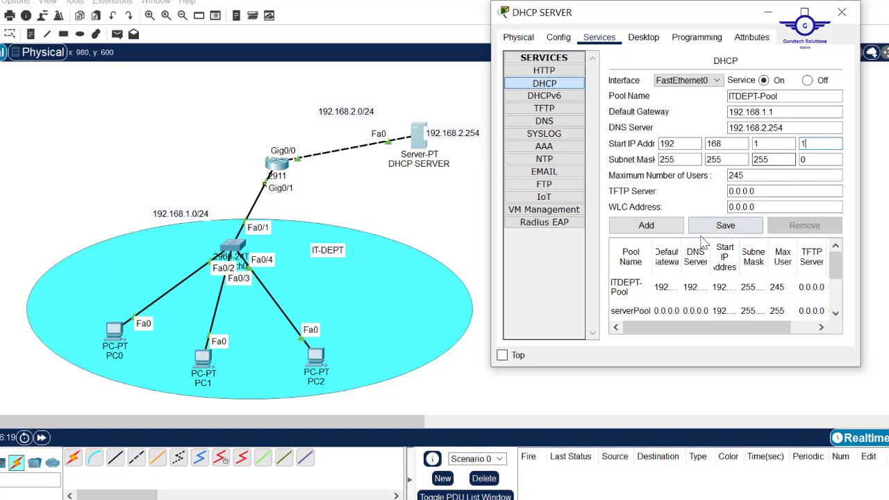
left_click(722, 227)
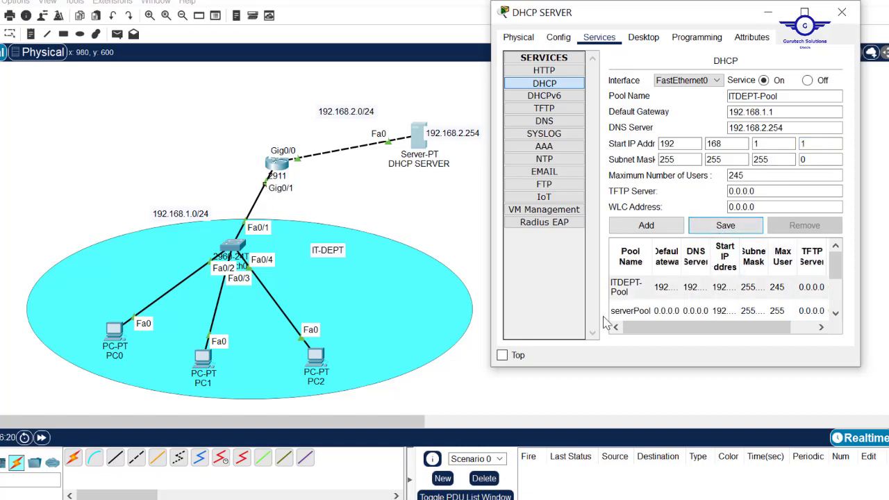
Request a new DHCP address on PC2 by switching its IP configuration to static and back to DHCP.
left_click(315, 360)
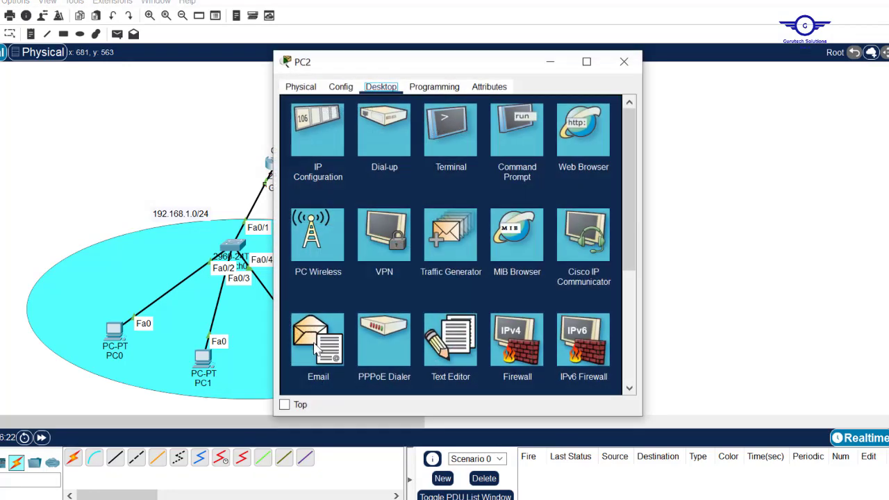
left_click(314, 154)
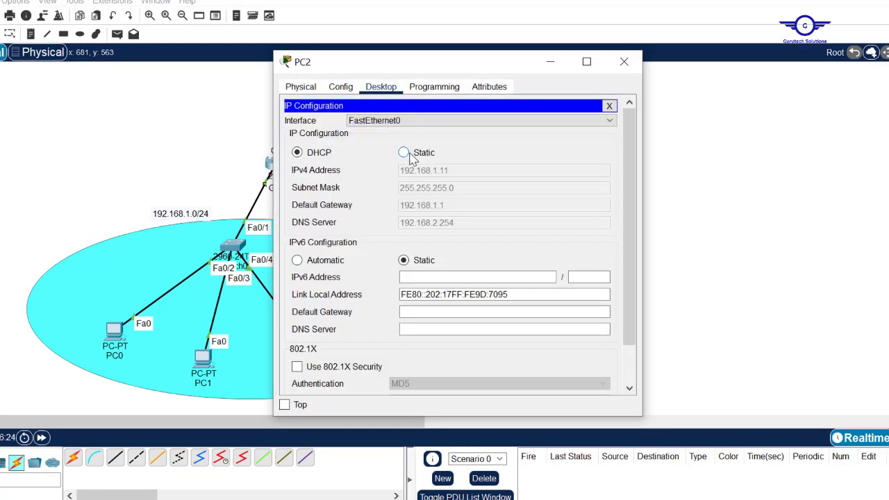
left_click(411, 157)
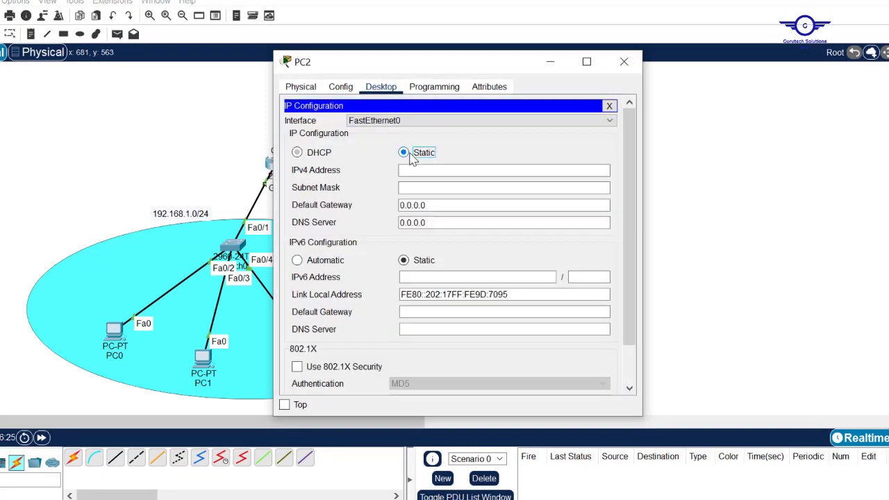
left_click(311, 154)
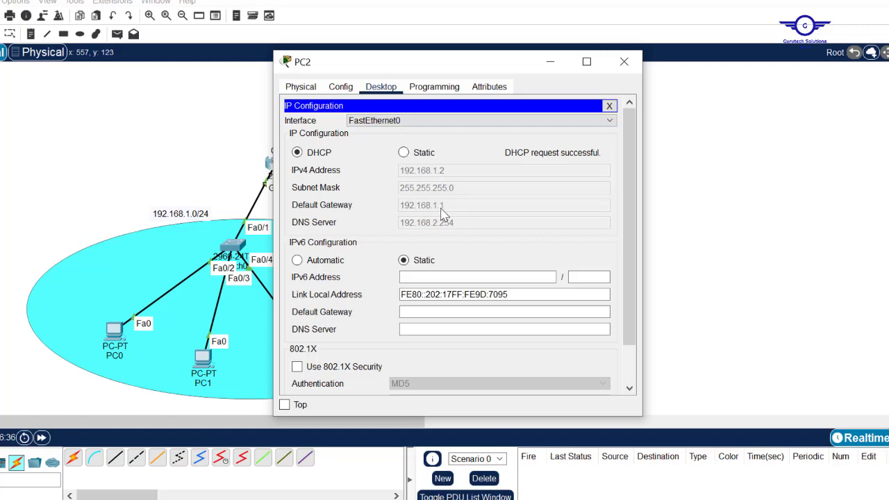
left_click(625, 61)
Enter 192.168.1.11 as the start IP address in the DHCP server's pool settings and close the server window.
left_click(419, 135)
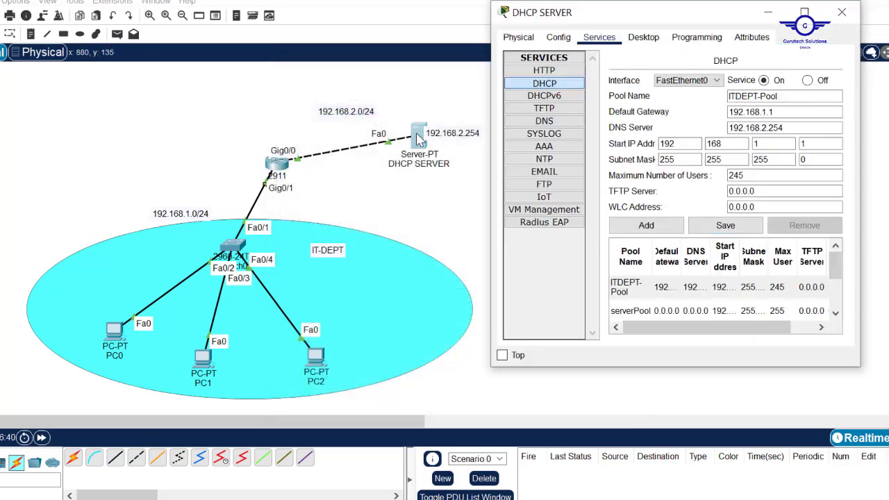
left_click(811, 139)
type("1")
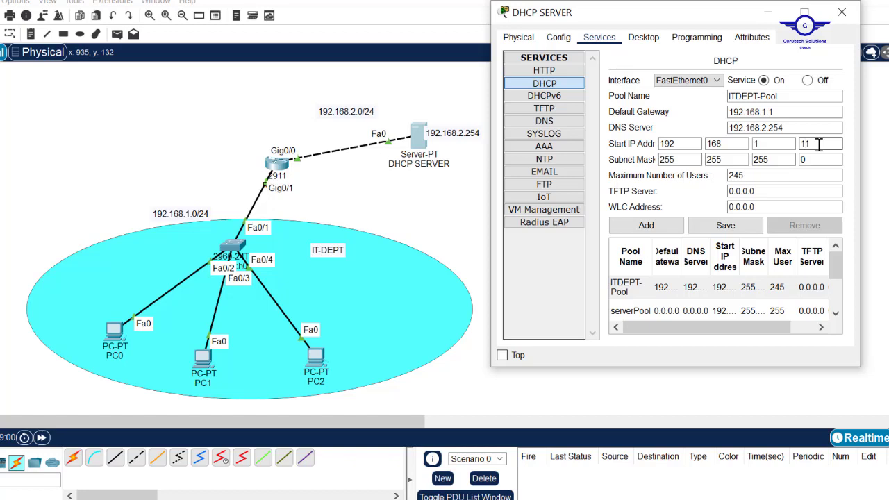
left_click(842, 15)
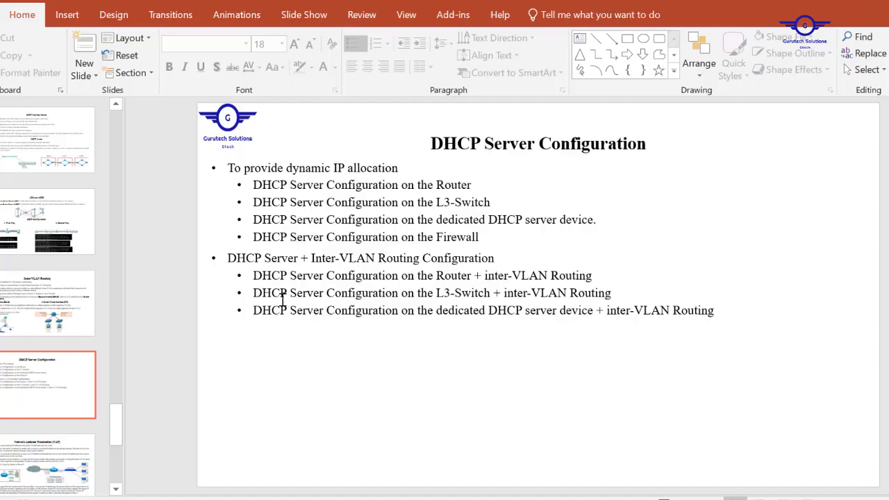
Switch to the PowerPoint slide on DHCP Server Configuration and read the line about the Router + inter-VLAN Routing.
left_click_drag(606, 278, 240, 278)
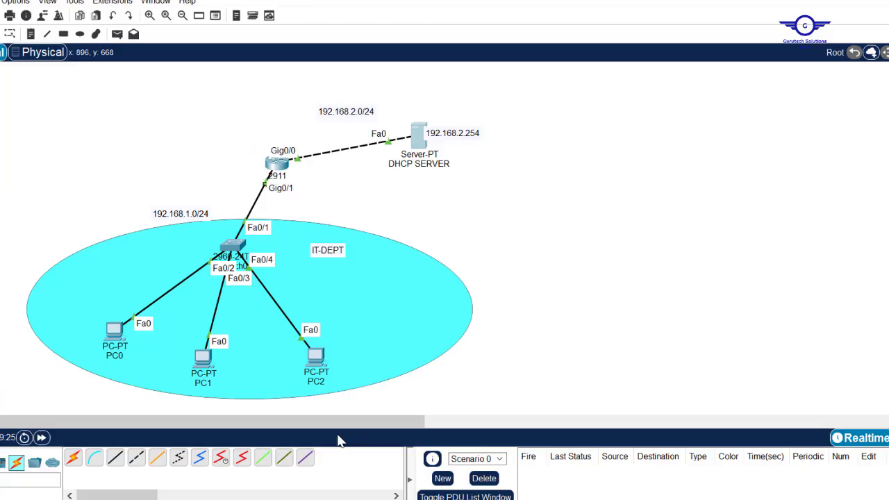
Place a 2911 router in the upper middle of an empty workspace area beside the existing topology.
left_click_drag(324, 422, 556, 421)
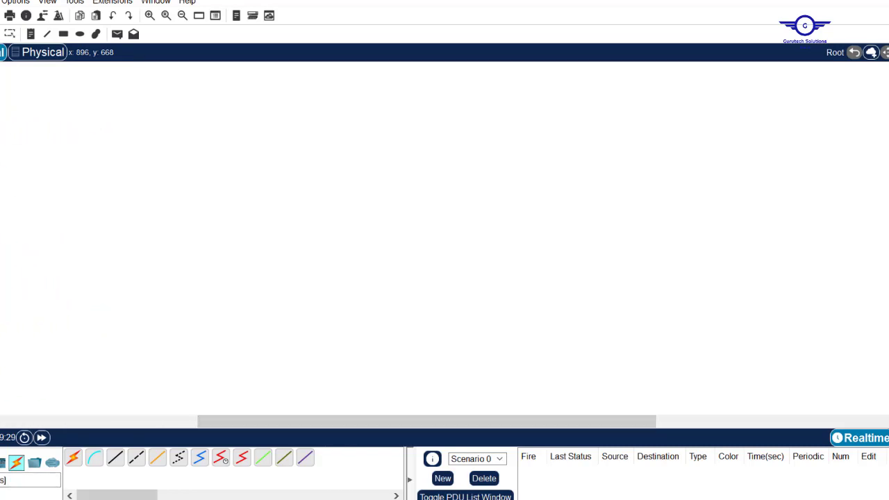
left_click(0, 463)
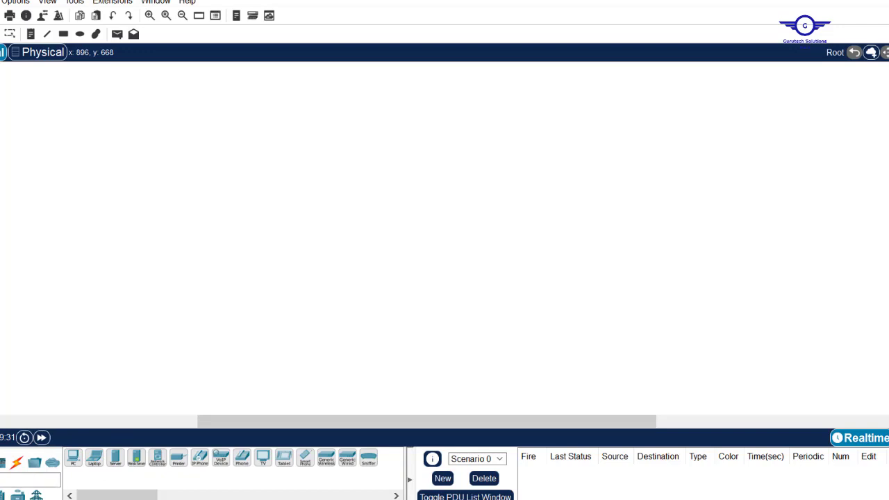
left_click(0, 464)
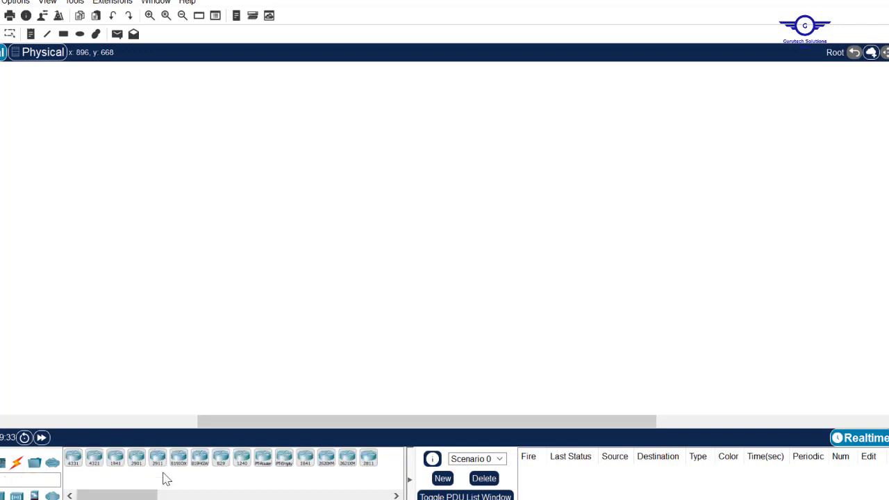
left_click_drag(158, 461, 429, 124)
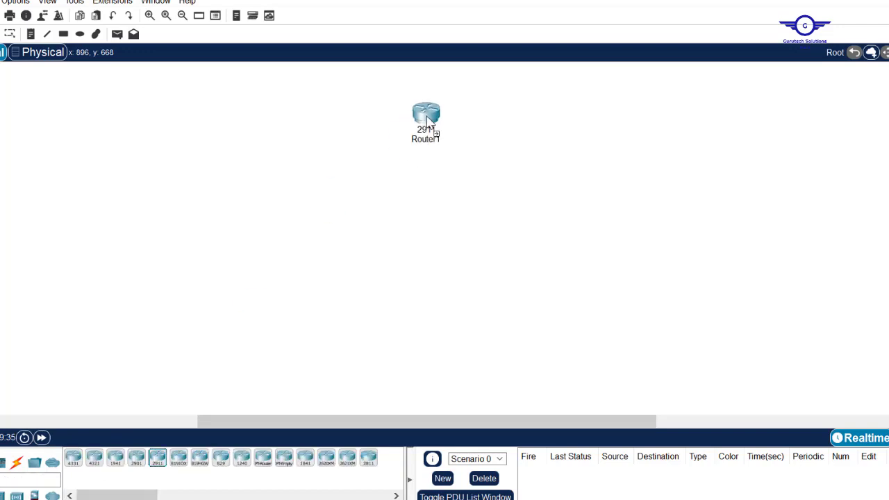
Place a 2960 switch in the workspace below the new 2911 router.
left_click(0, 464)
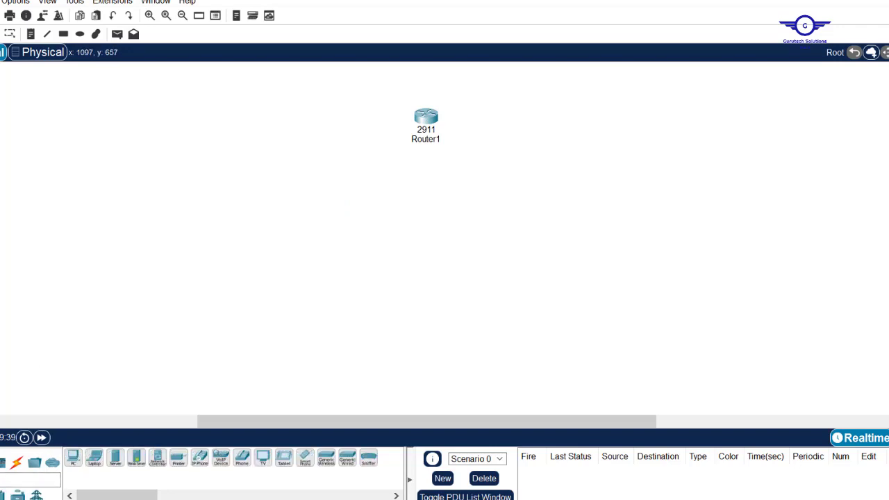
left_click(0, 463)
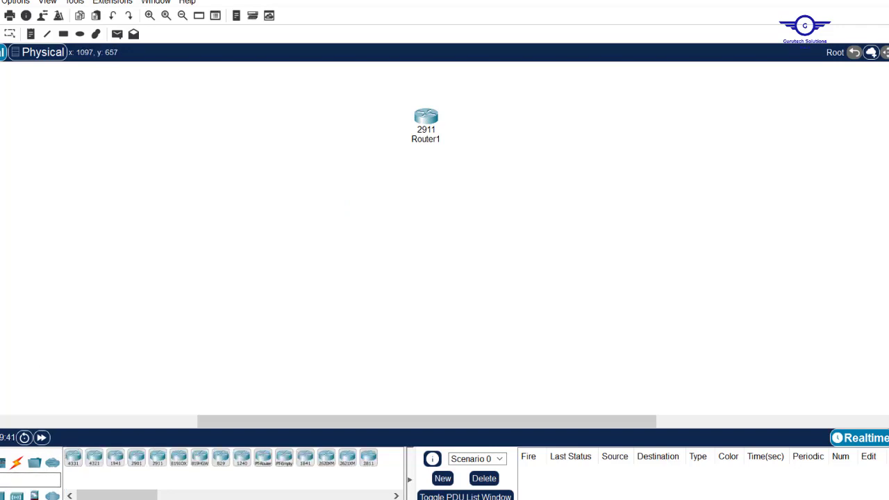
left_click(0, 496)
left_click(71, 464)
left_click(415, 244)
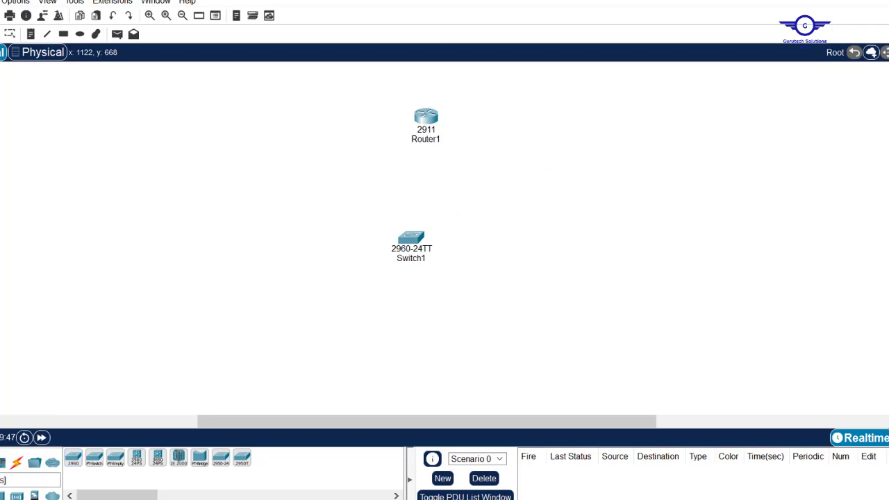
Place two PCs, one above the other, to the left of Switch1.
left_click(0, 467)
left_click(73, 465)
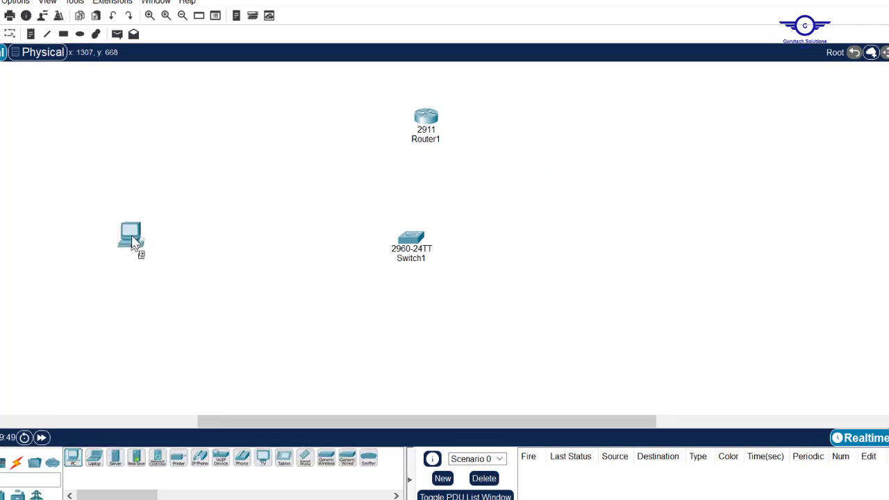
left_click(161, 247)
left_click(73, 464)
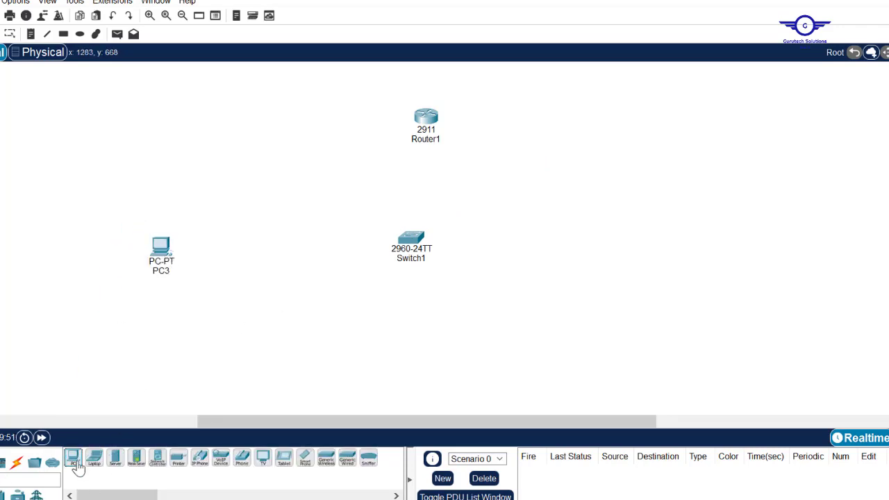
left_click(179, 314)
Place two PCs side by side below Switch1 and two more, one above the other, to its right.
left_click(74, 464)
left_click(341, 377)
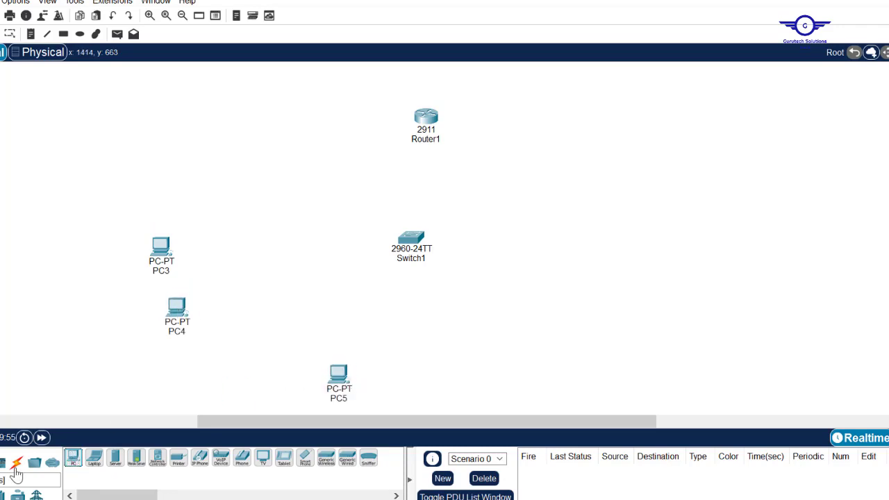
left_click(74, 460)
left_click(419, 381)
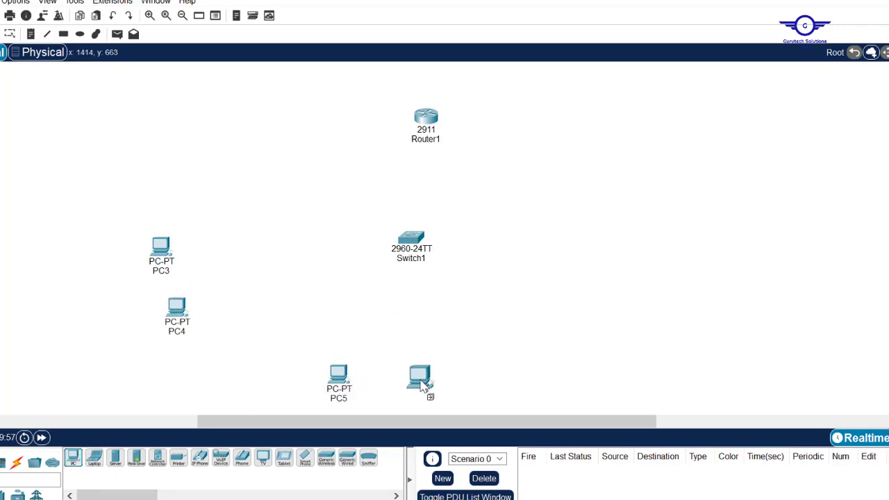
left_click(73, 459)
left_click(615, 236)
left_click(73, 460)
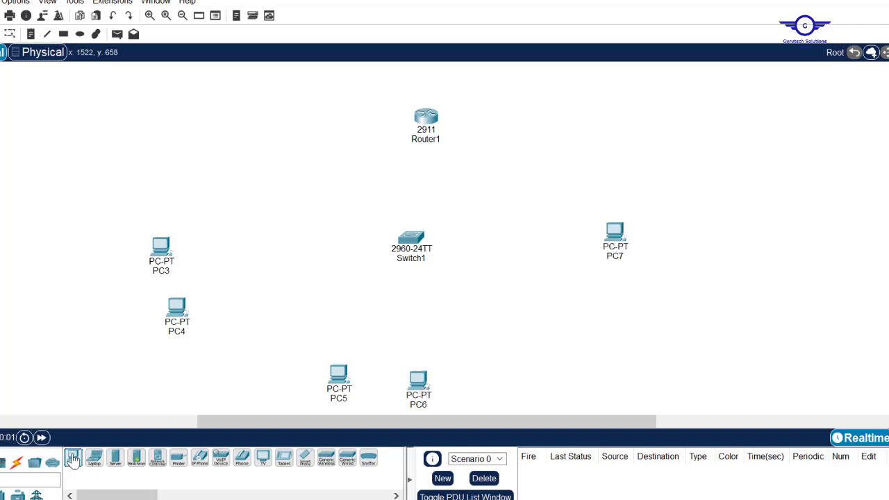
left_click(614, 298)
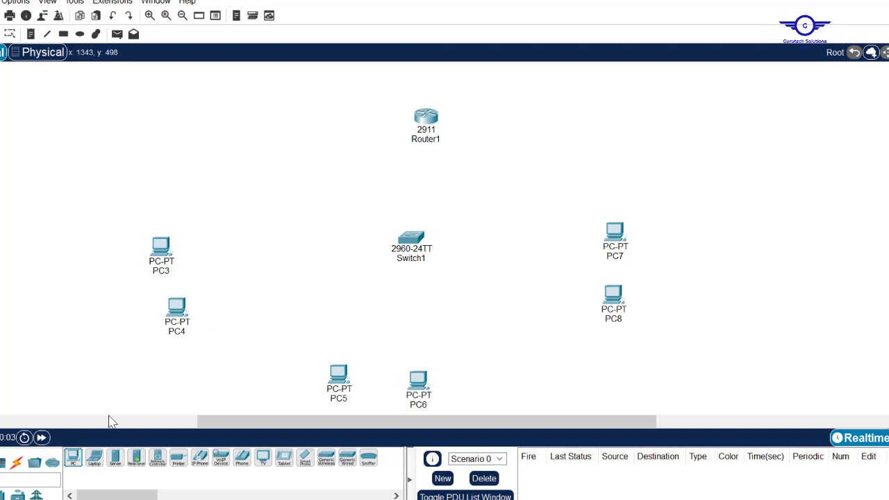
Connect Router1 to Switch1 with an automatically chosen cable.
left_click(16, 464)
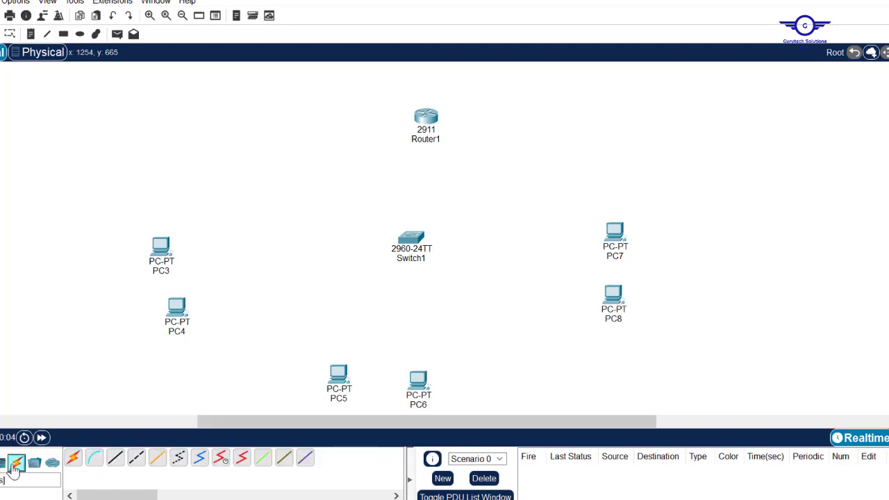
left_click(73, 457)
left_click(429, 117)
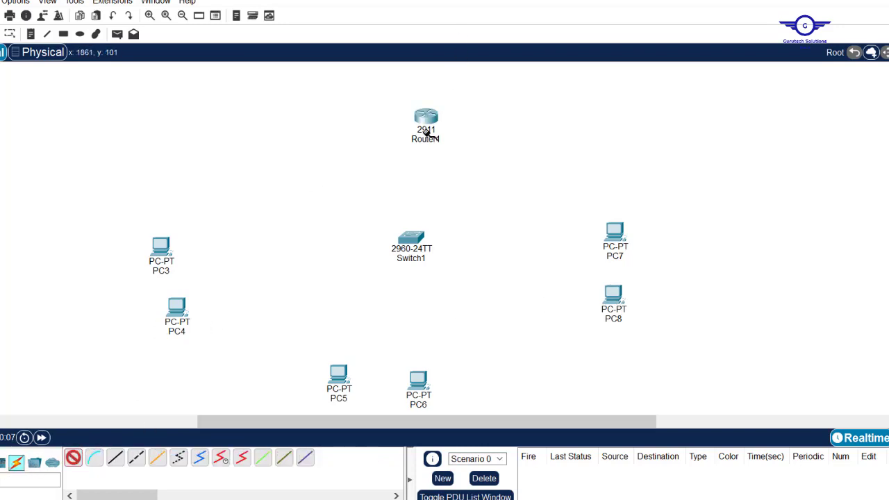
left_click(416, 238)
Connect PC3 and PC4 to Switch1 with automatically chosen cables.
left_click(73, 458)
left_click(168, 247)
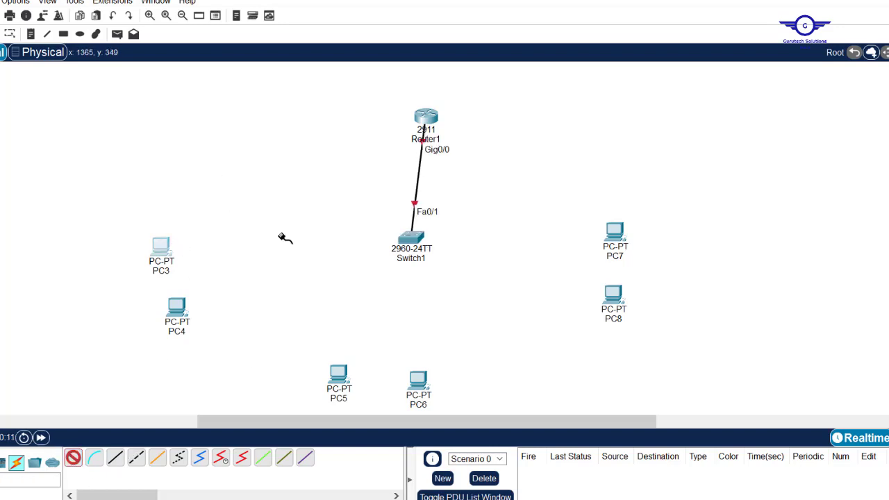
left_click(163, 247)
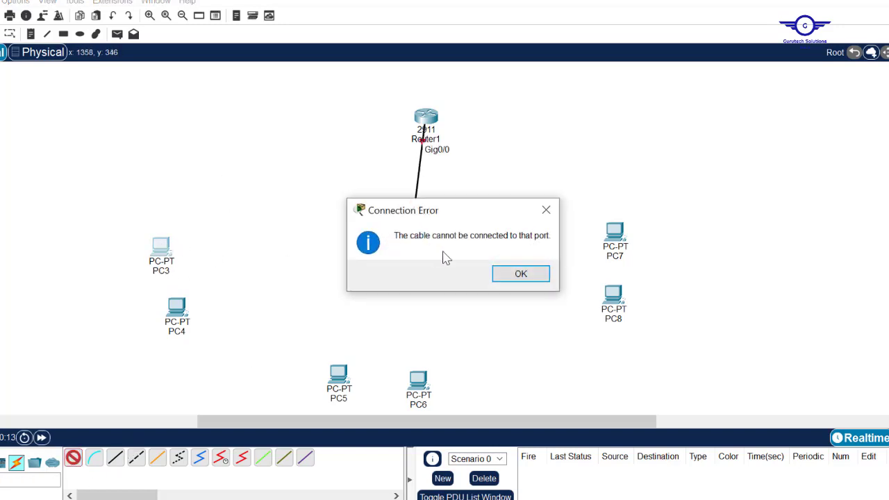
left_click(520, 274)
left_click(417, 253)
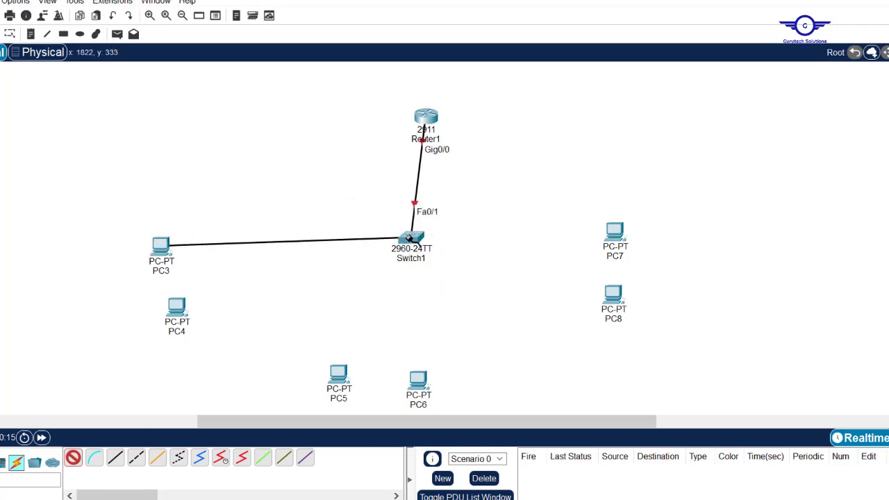
left_click(73, 458)
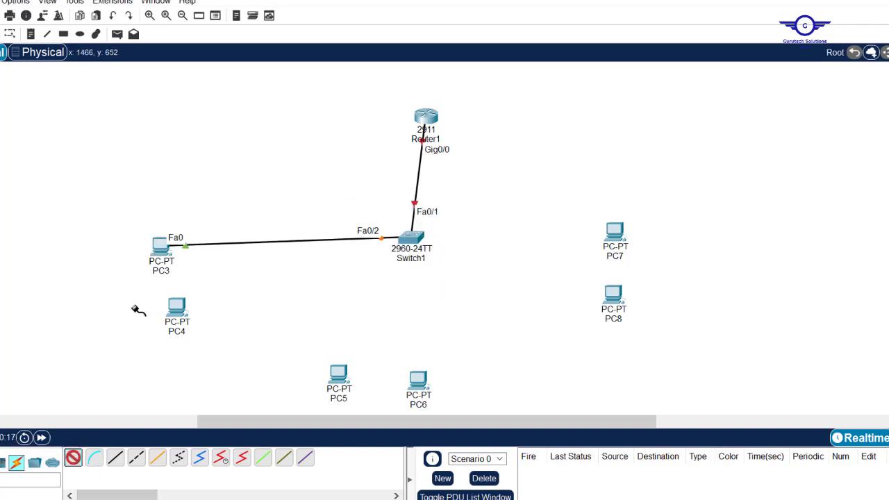
left_click(178, 310)
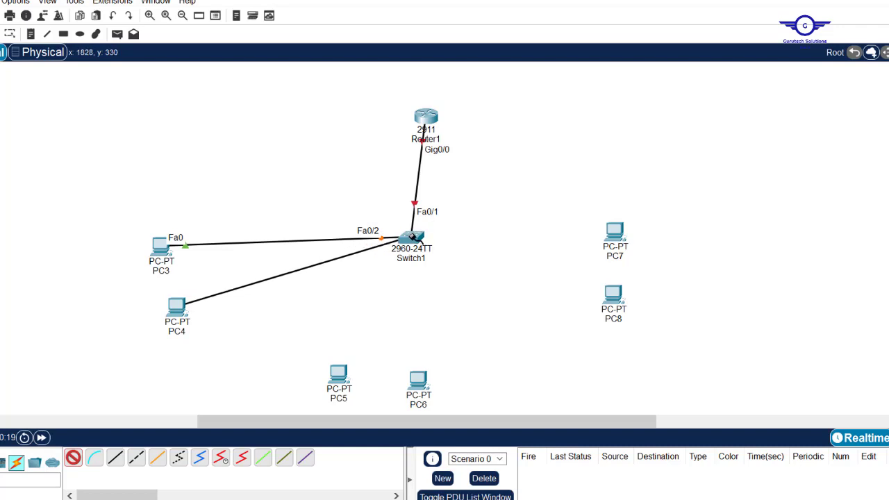
left_click(412, 238)
Cable Switch1 to PC5 and PC6 using the automatic connection type.
left_click(73, 458)
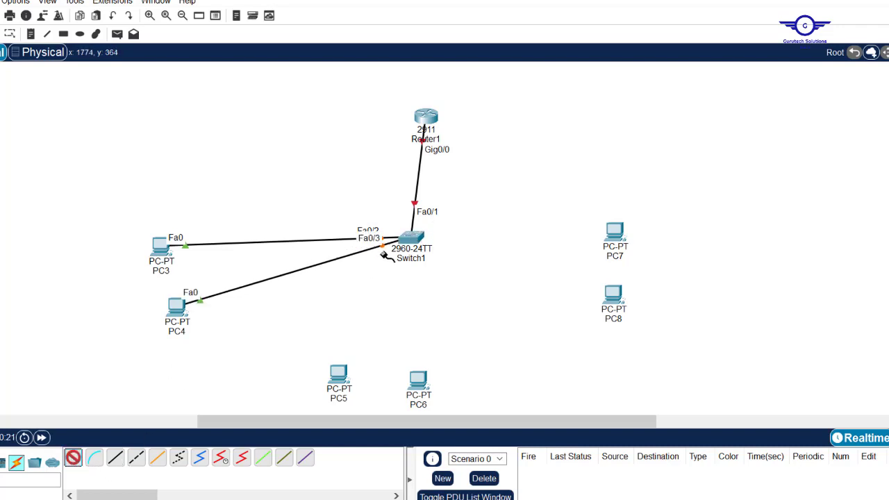
left_click(414, 240)
left_click(338, 376)
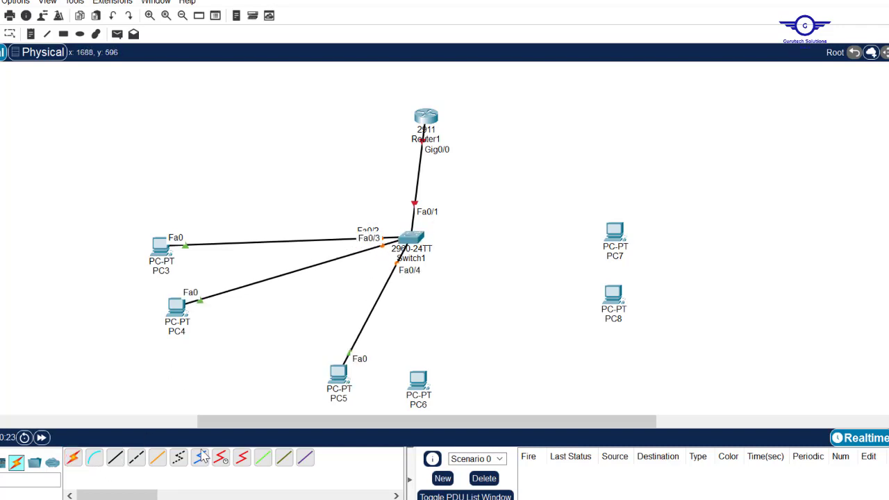
left_click(73, 458)
left_click(425, 240)
left_click(419, 377)
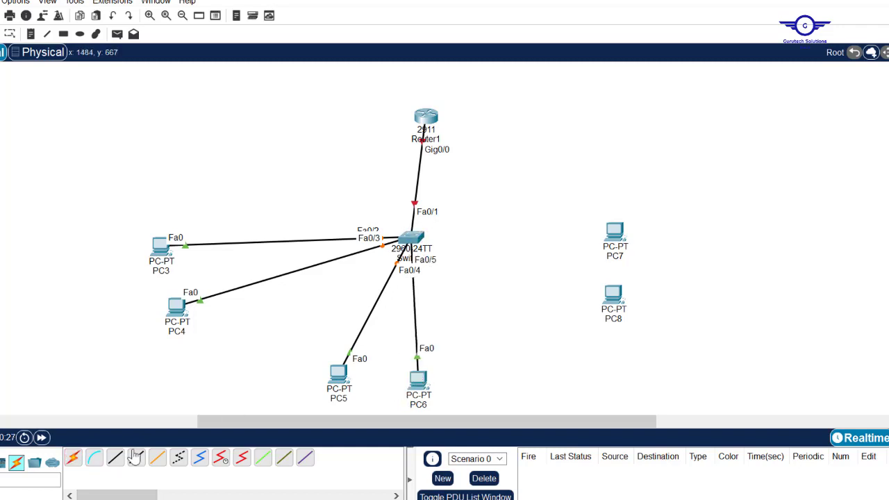
Cable Switch1 to PC7 and PC8 using the automatic connection type.
left_click(73, 458)
left_click(415, 234)
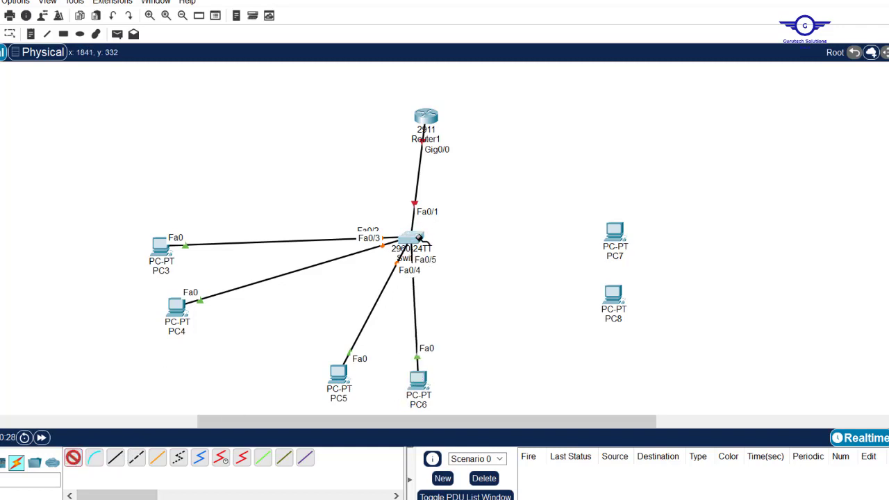
left_click(615, 229)
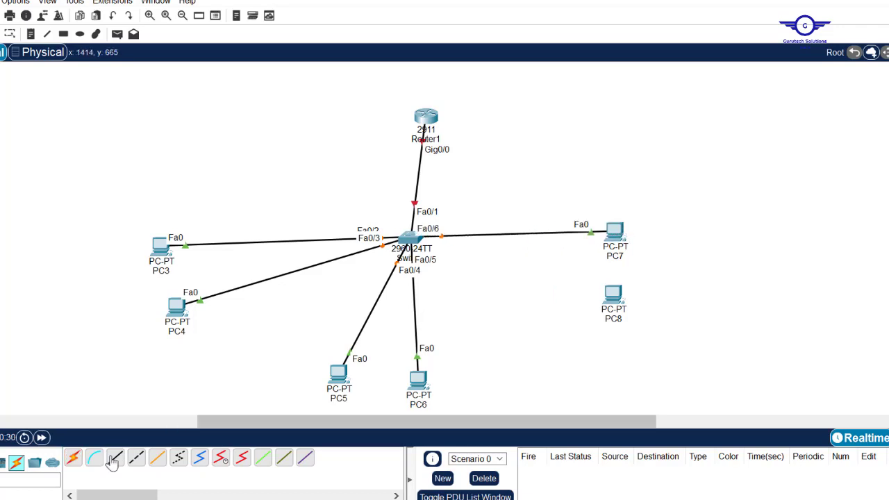
left_click(73, 458)
left_click(417, 233)
left_click(614, 295)
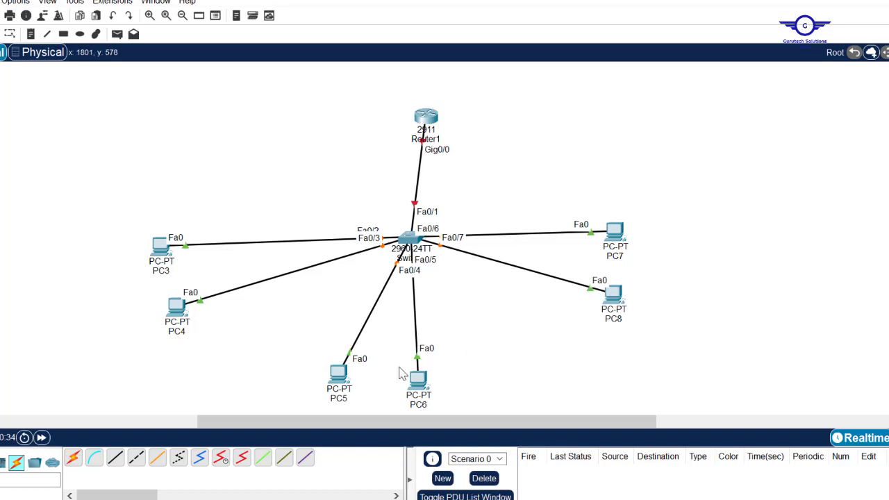
Draw a cyan-filled ellipse around PC3 and PC4 and a pink #ffaaff ellipse around PC5 and PC6.
left_click(80, 33)
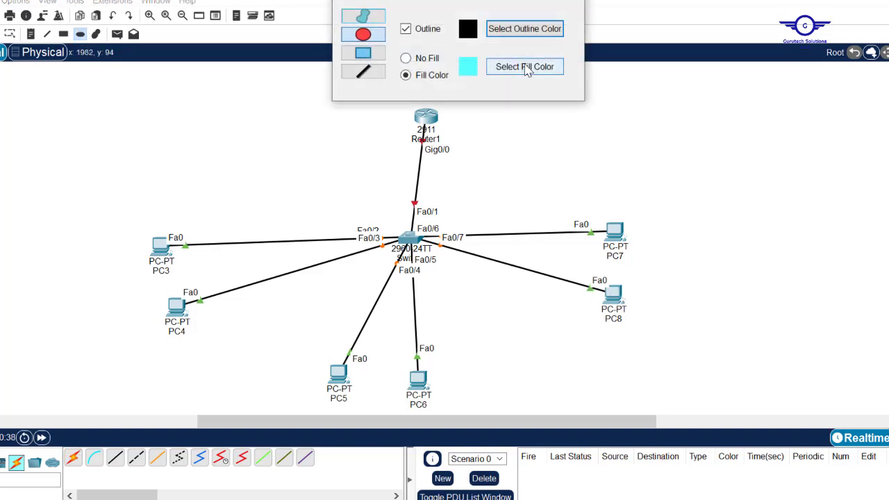
mouse_move(82, 183)
left_mouse_down()
mouse_move(225, 274)
mouse_move(264, 359)
mouse_move(255, 358)
left_mouse_up()
left_click(525, 70)
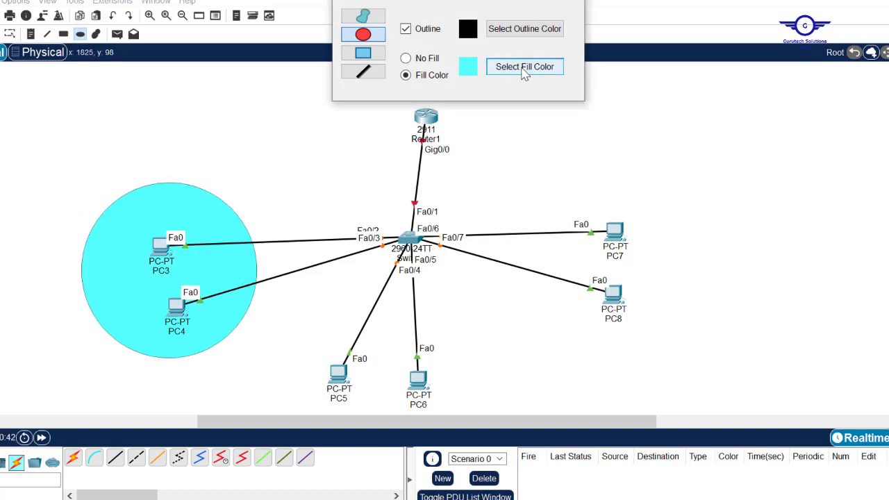
left_click(388, 214)
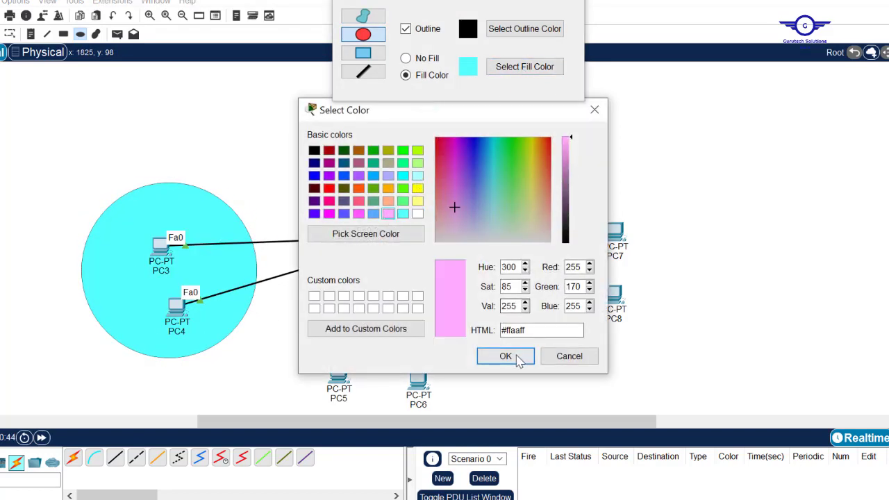
left_click(506, 356)
left_click_drag(289, 312, 529, 416)
Draw a yellow-filled ellipse around PC7 and PC8 and close the drawing palette.
left_click(507, 70)
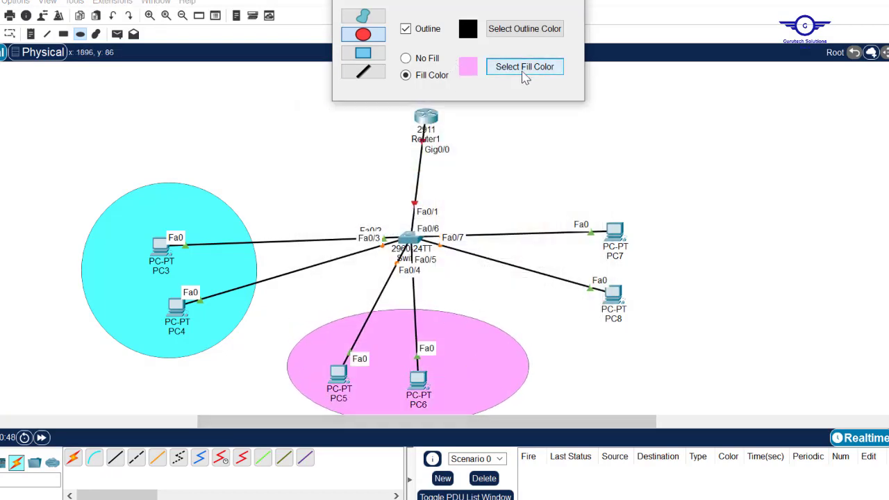
left_click(418, 202)
left_click(506, 356)
left_click_drag(541, 191, 722, 355)
left_click(570, 1)
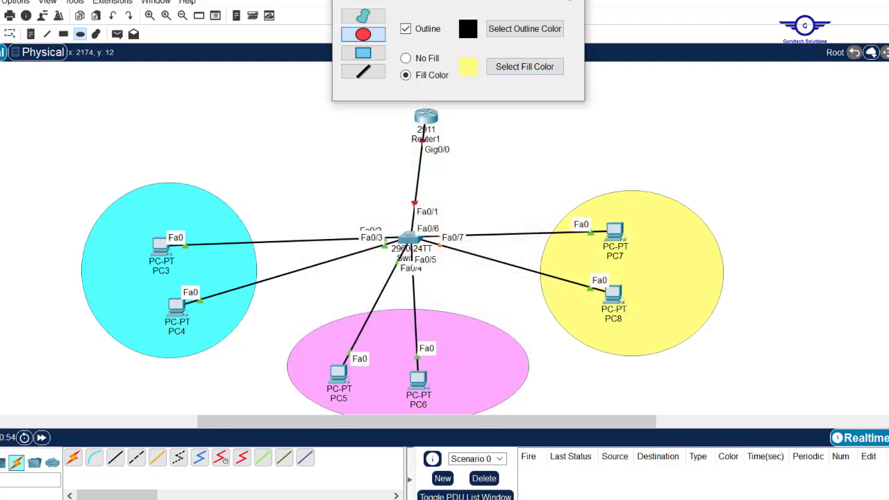
key("Escape")
Add a note reading "VLAN 10 NET 192.168.1.0/24" on three lines in the cyan ellipse and copy its text.
left_click(30, 34)
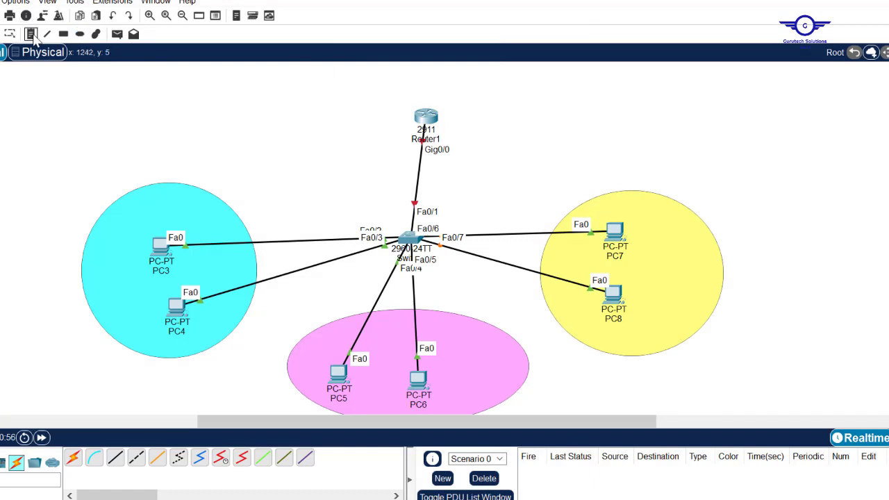
left_click(144, 196)
type("VL")
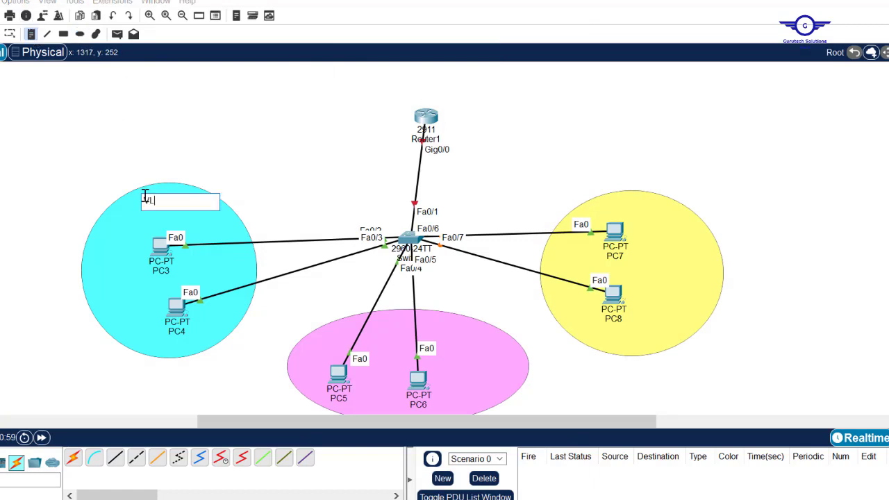
type("AN 10")
key("Return")
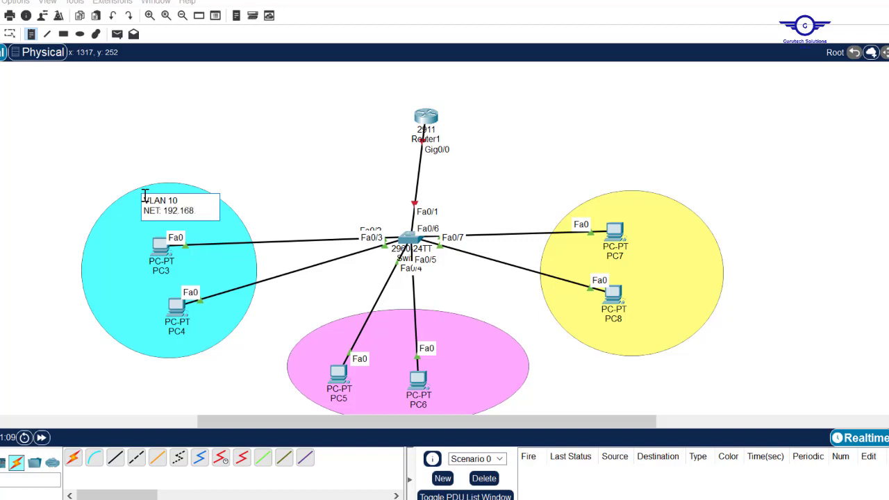
type("1.0/24")
key("ctrl+a")
key("ctrl+c")
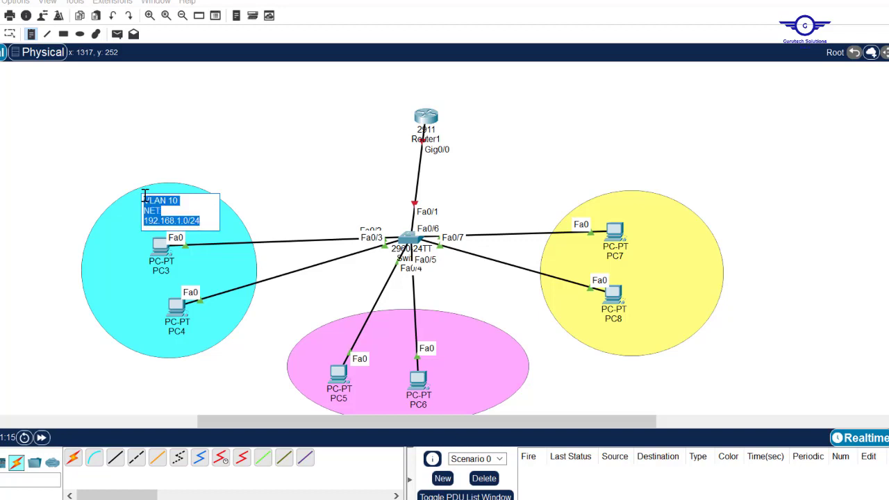
Paste a copy of the note into the pink ellipse and edit it to "VLAN 20 NET: 192.168.2.0/24".
left_click(447, 339)
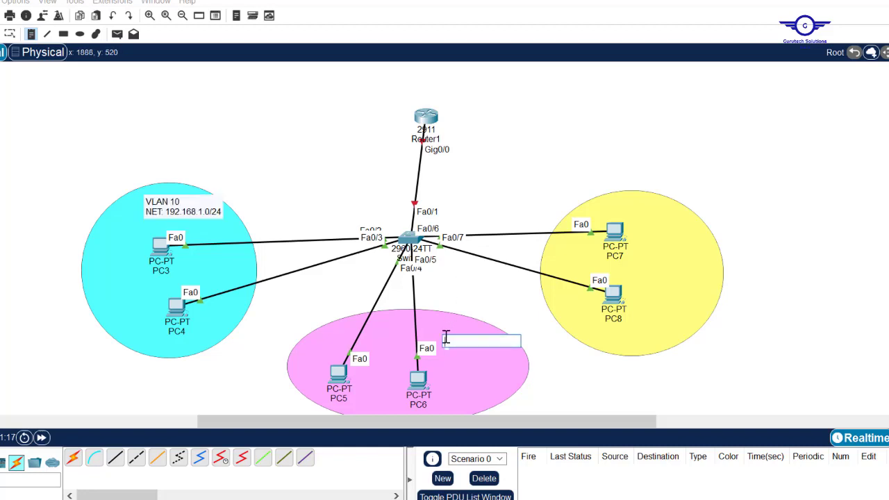
key("ctrl+v")
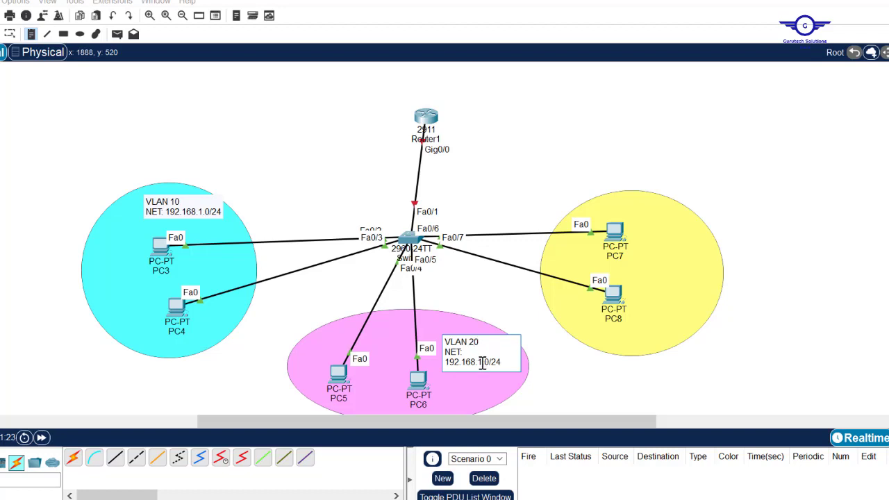
key("BackSpace")
type("2")
Paste another copy of the note into the yellow ellipse, edit it to "VLAN 30 NET: 192.168.3.0/24" and leave the note tool.
left_click(644, 229)
key("ctrl+v")
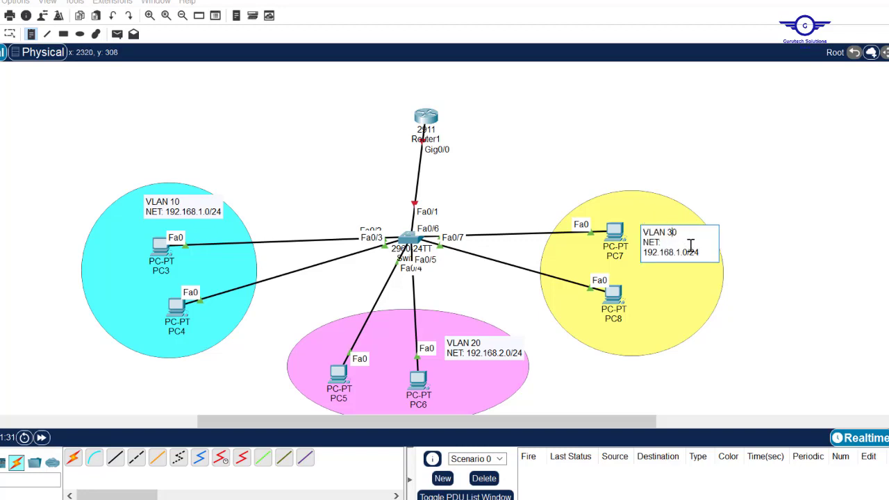
key("BackSpace")
type("3")
left_click(661, 202)
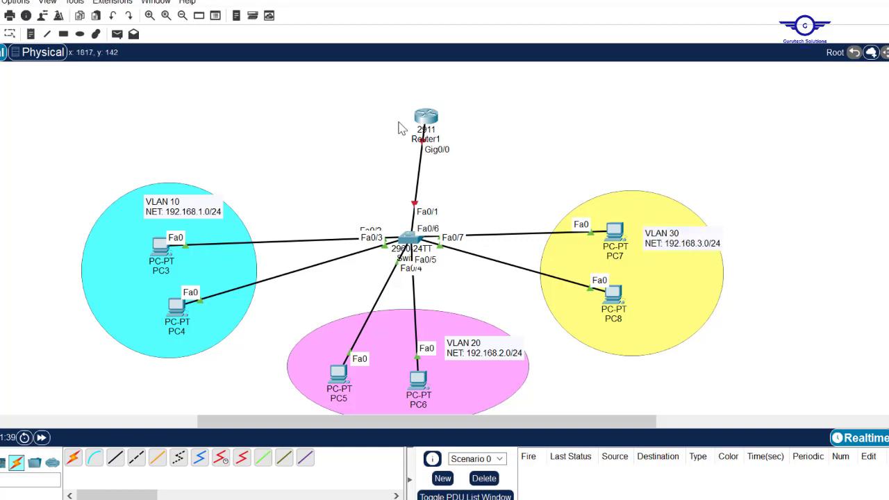
Nudge Router1 slightly left and Switch1 slightly up to tidy the layout.
left_click_drag(433, 123, 427, 125)
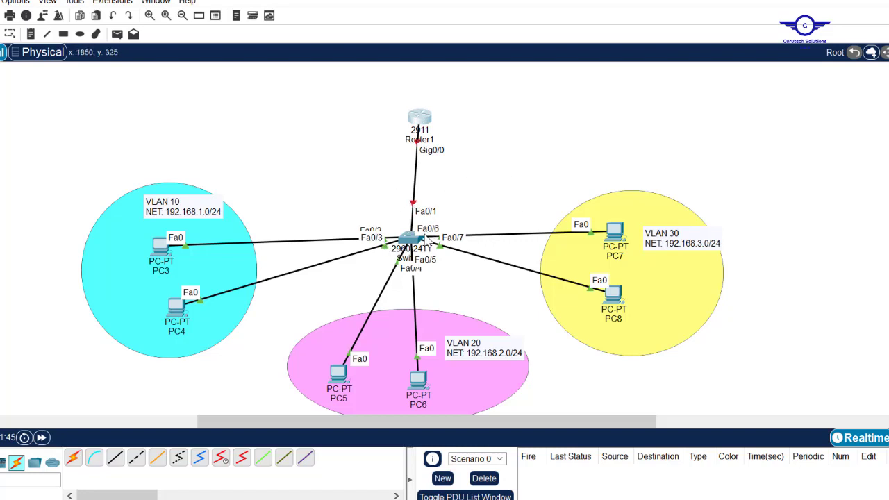
left_click_drag(416, 244, 418, 228)
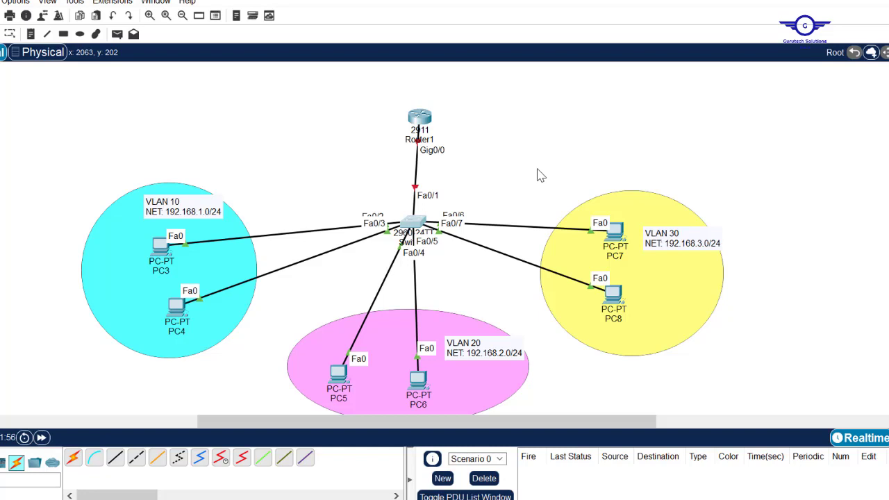
Set the IPv4 configuration of PC3 and PC4 in the VLAN 10 group to DHCP.
left_click(167, 253)
left_click(340, 87)
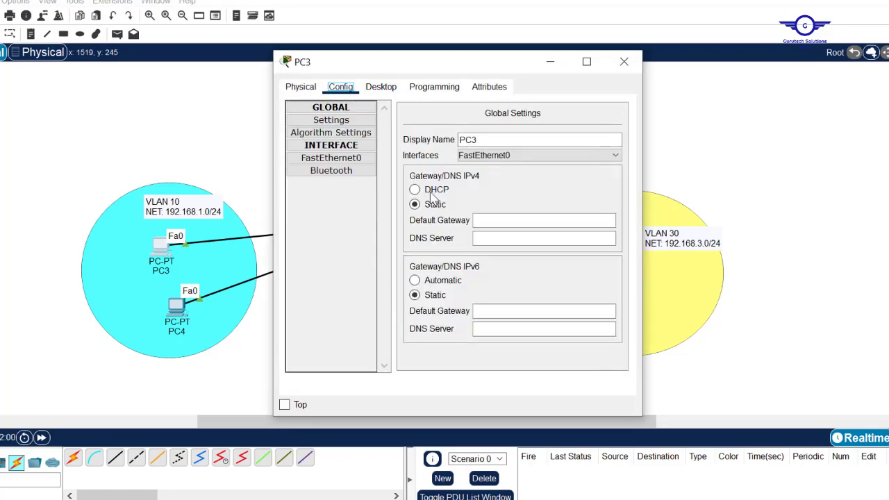
left_click(431, 192)
left_click(624, 62)
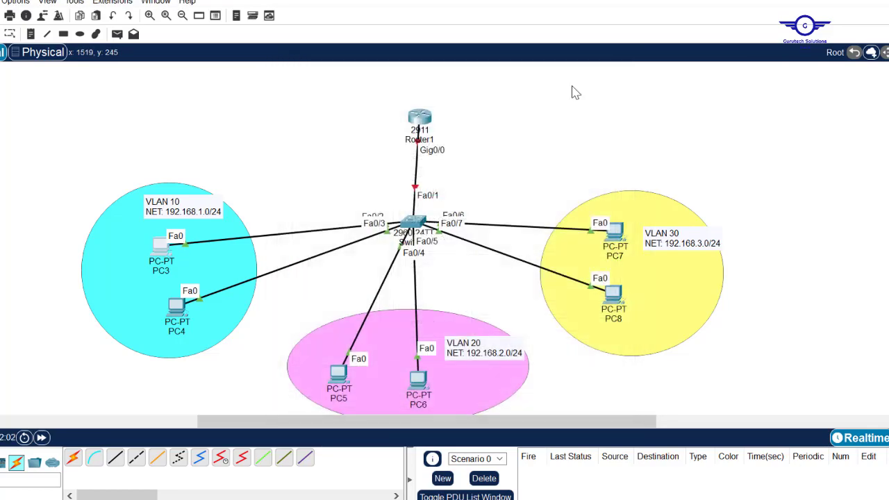
left_click(176, 305)
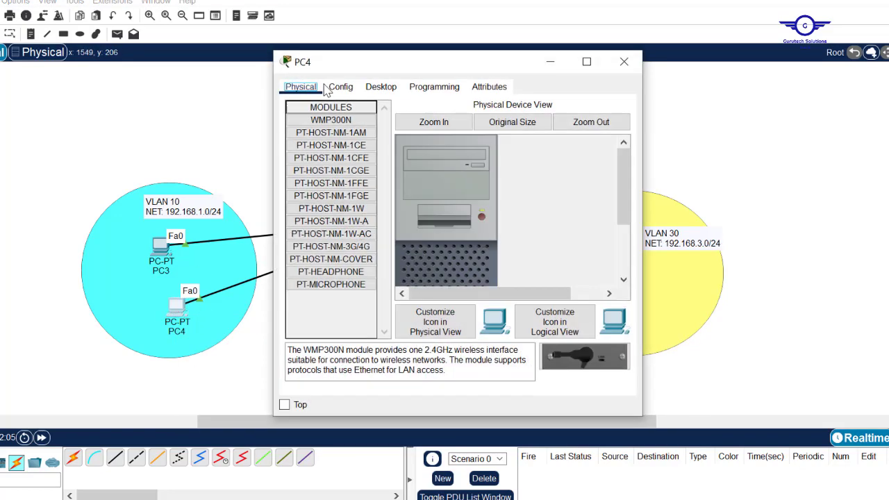
left_click(382, 88)
left_click(321, 138)
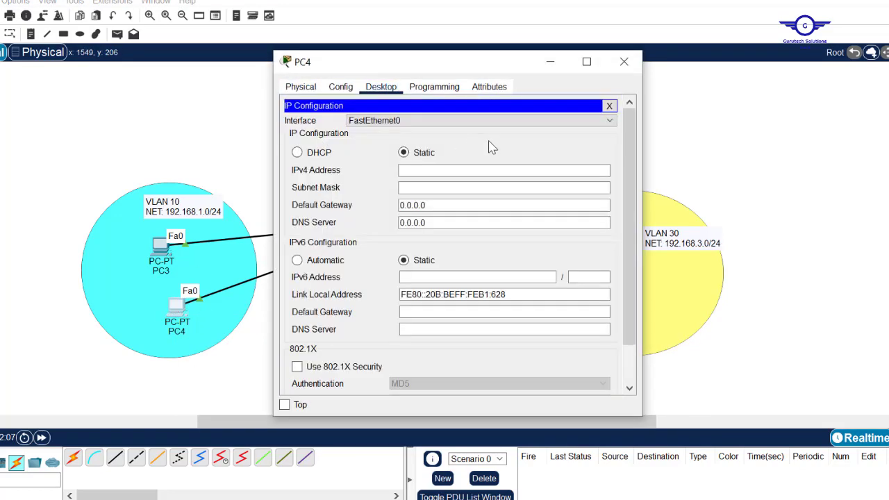
left_click(311, 153)
left_click(632, 63)
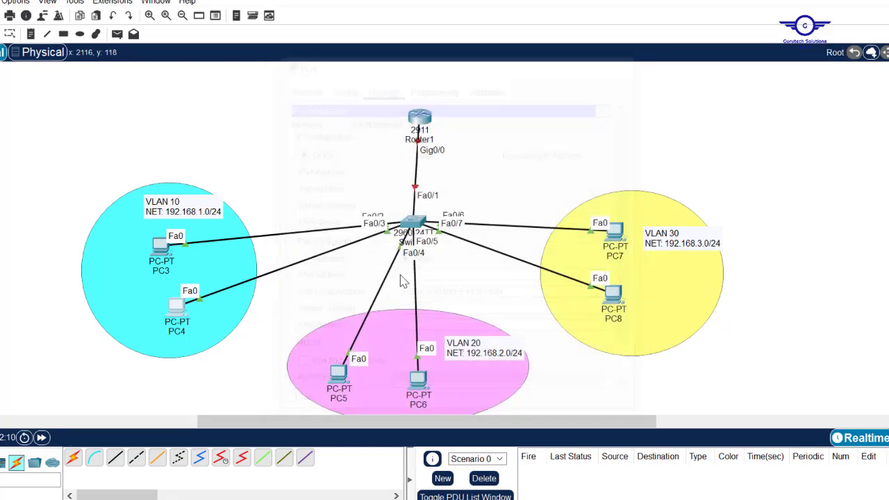
Set the IPv4 configuration of PC5 and PC6 in the VLAN 20 group to DHCP.
left_click(339, 375)
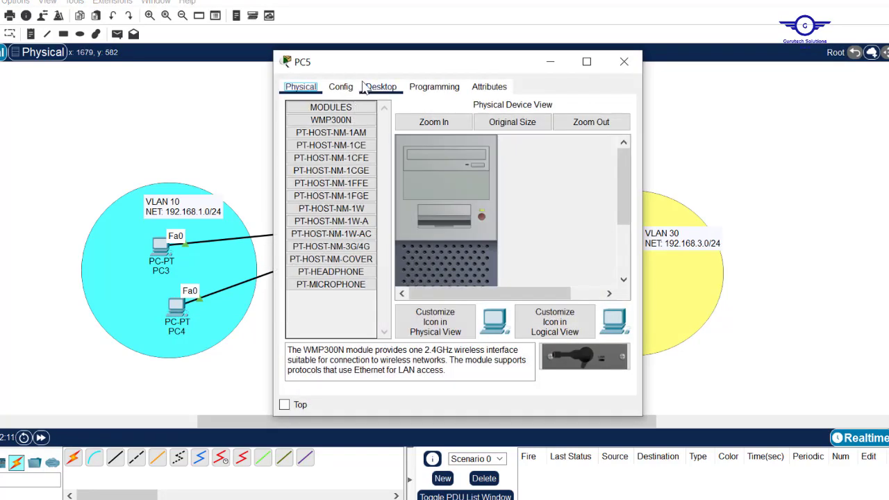
left_click(341, 87)
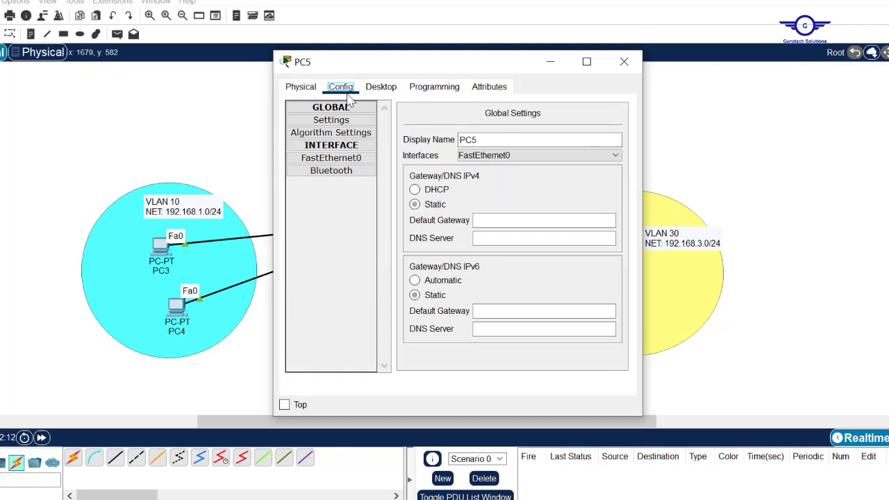
left_click(417, 191)
left_click(623, 62)
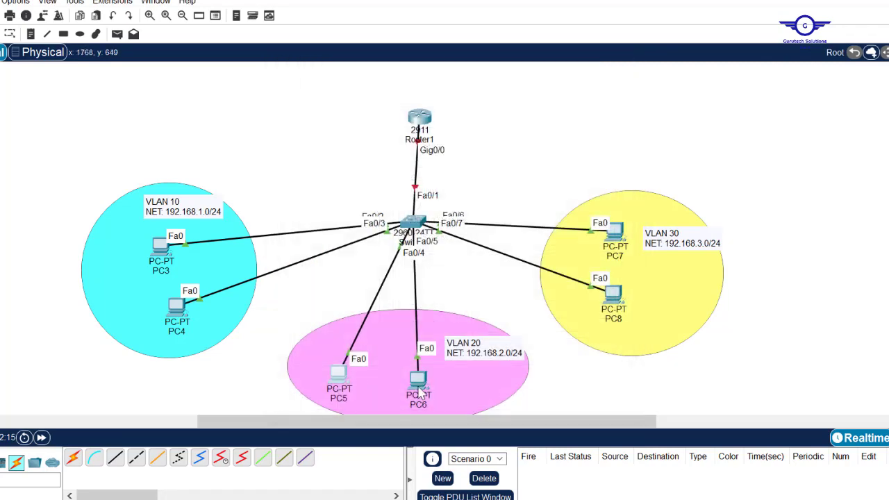
left_click(416, 375)
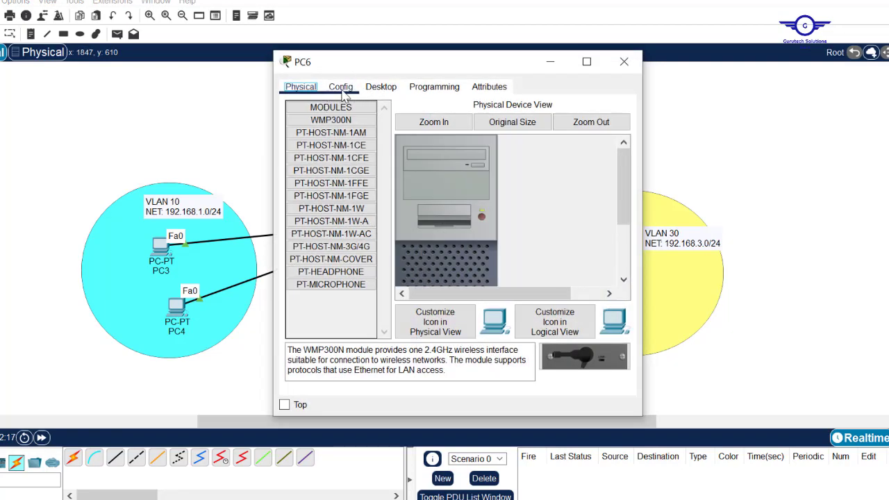
left_click(342, 87)
left_click(417, 190)
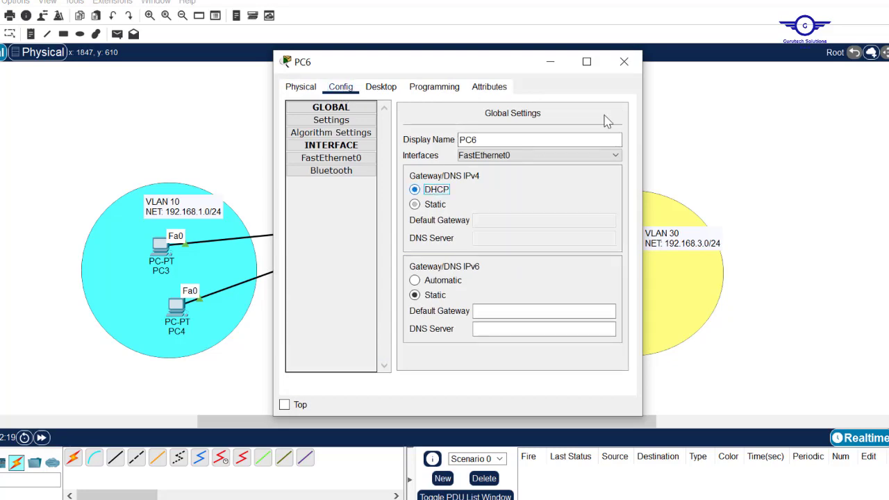
left_click(625, 62)
Set the IPv4 configuration of PC7 and PC8 in the VLAN 30 group to DHCP.
left_click(615, 231)
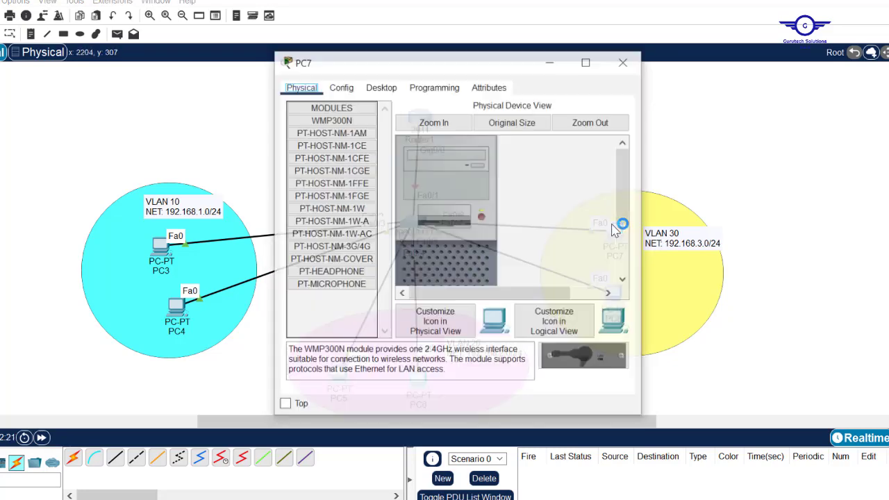
left_click(341, 87)
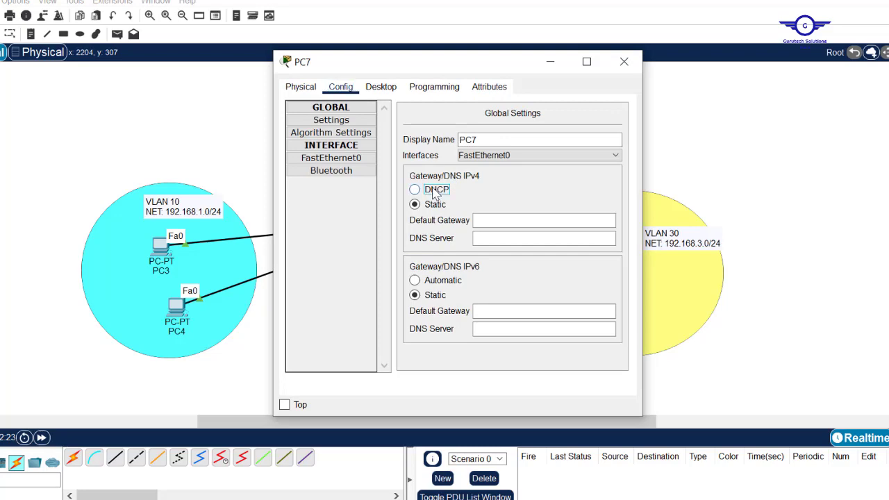
left_click(436, 191)
left_click(625, 62)
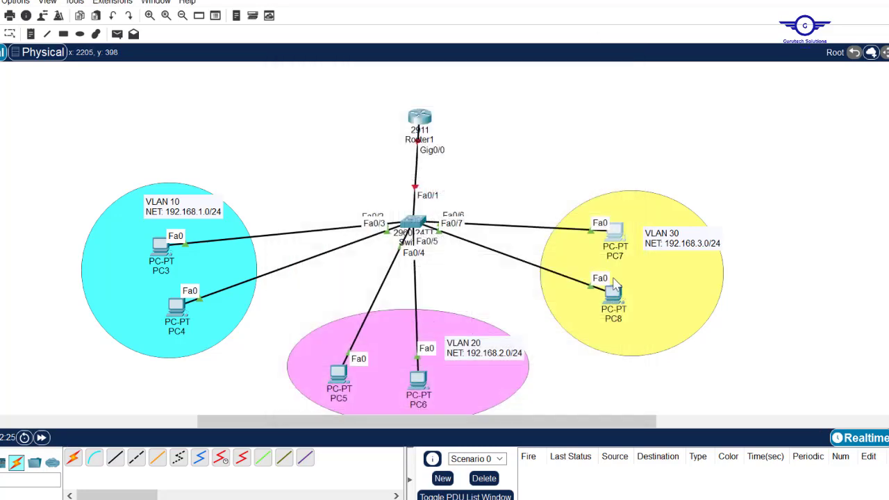
left_click(613, 294)
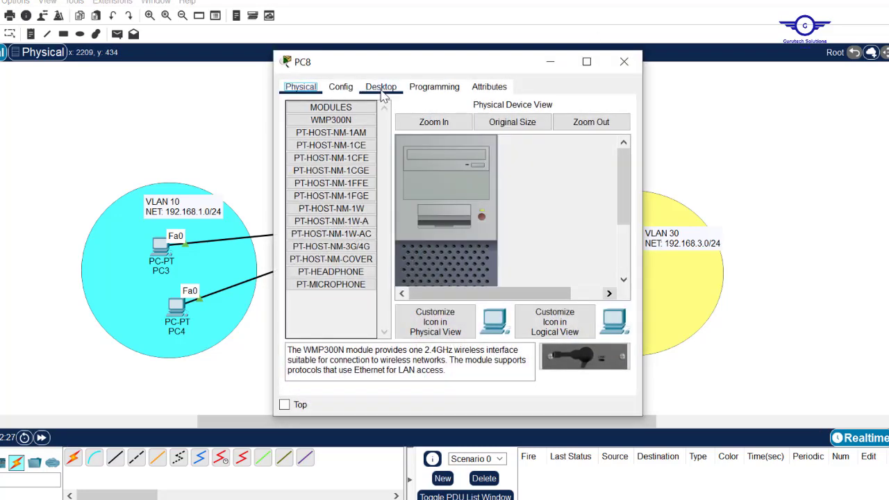
left_click(381, 87)
left_click(349, 88)
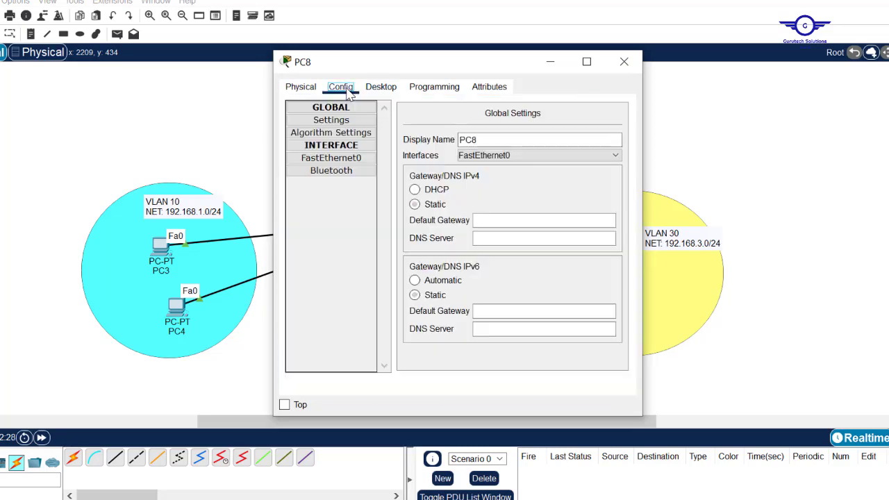
left_click(429, 189)
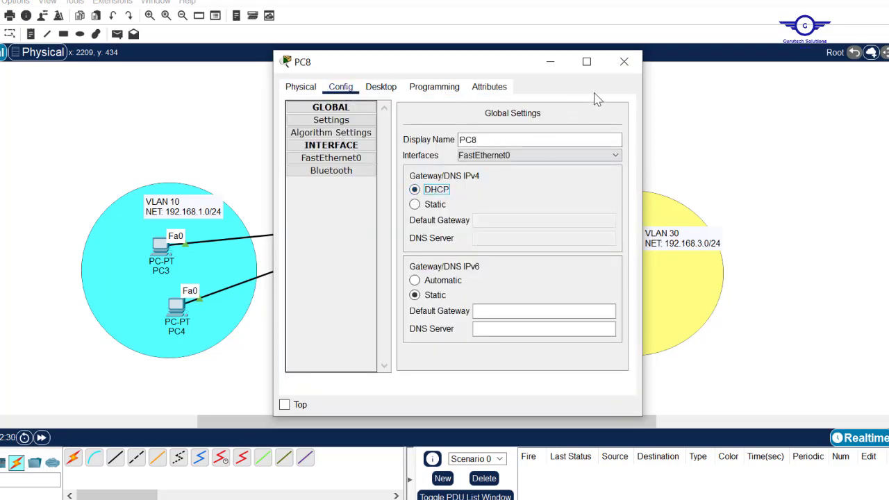
left_click(624, 62)
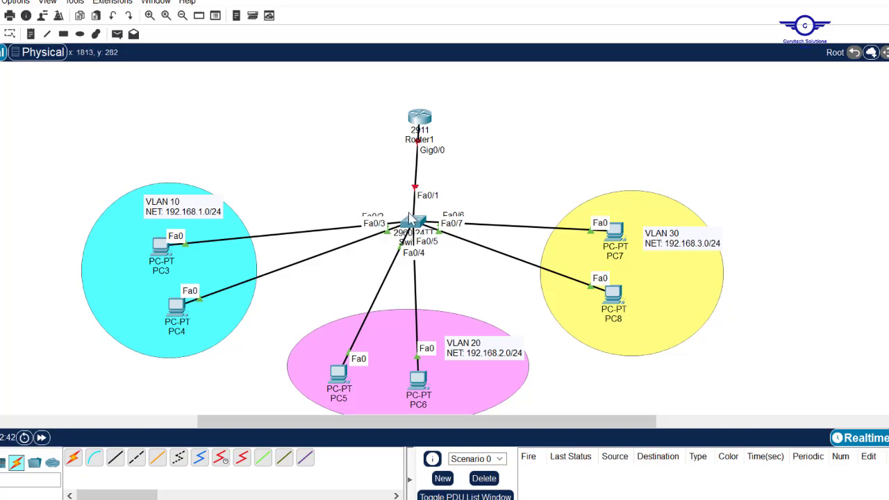
mouse_move(416, 221)
left_click(415, 223)
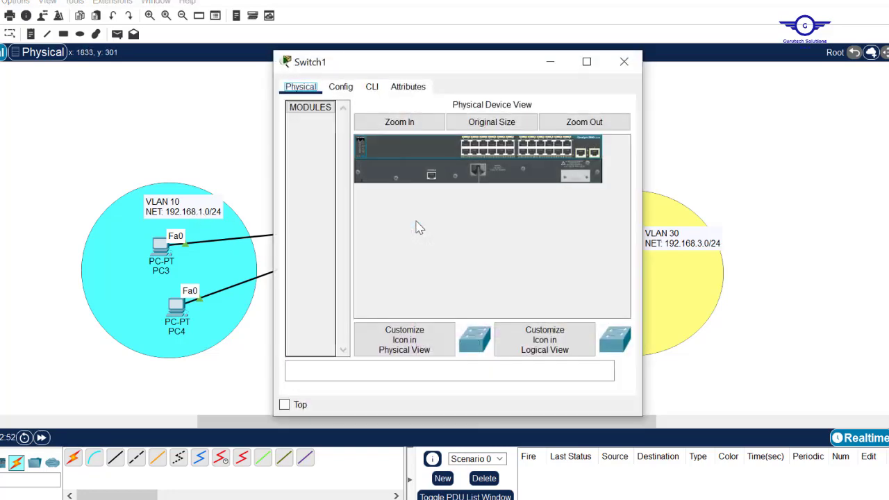
left_click(624, 61)
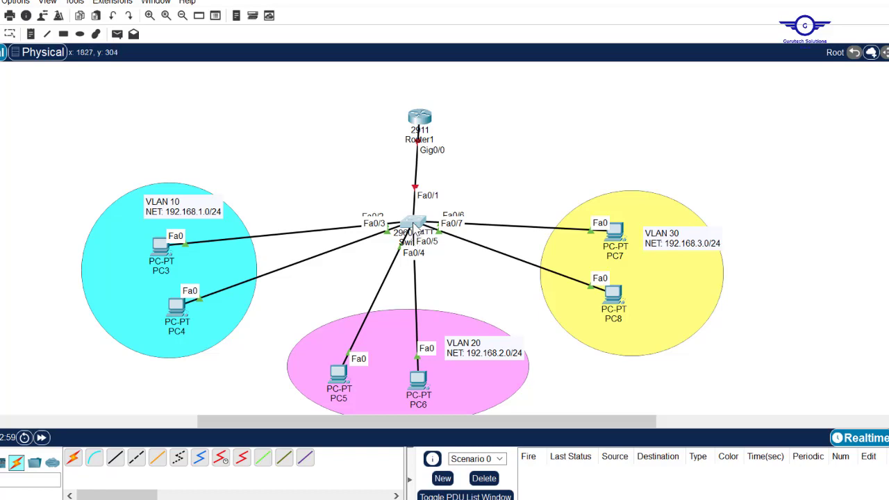
Open the command line of Switch1 and enter global configuration mode with en and conf t.
left_click(415, 223)
left_click(372, 87)
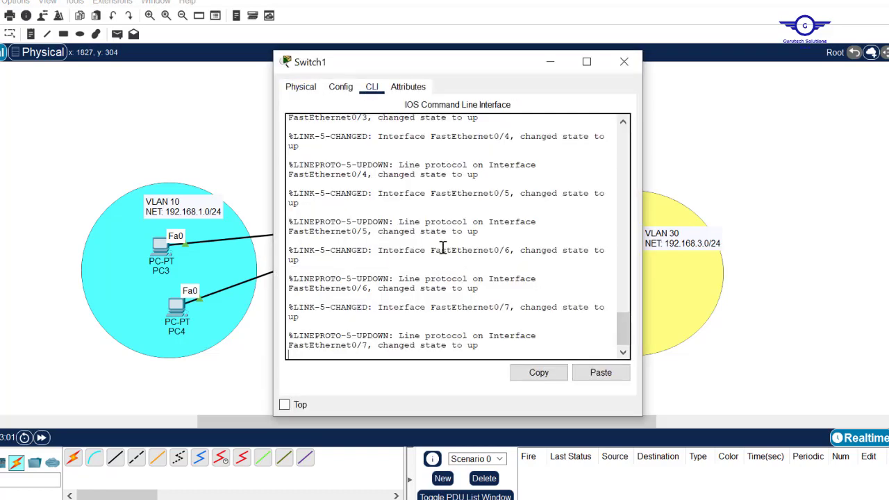
key("Return")
key("Return")
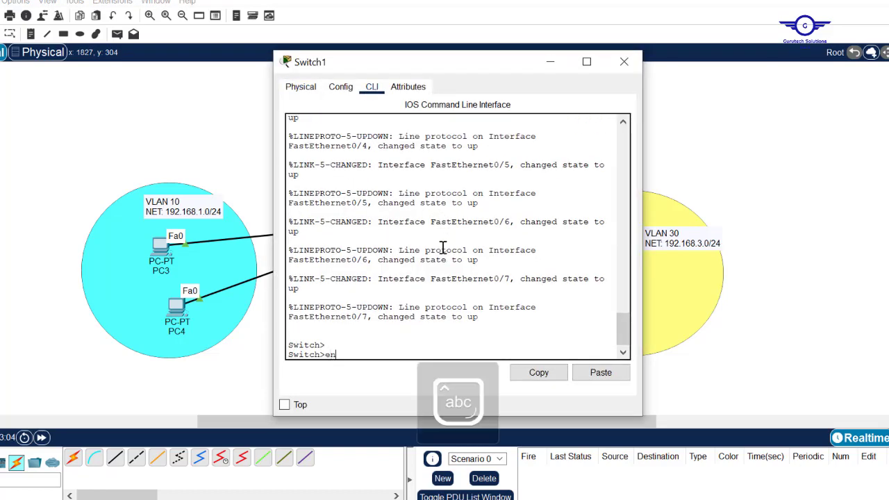
type("en")
key("Return")
type("conf t")
key("Return")
key("Return")
key("Return")
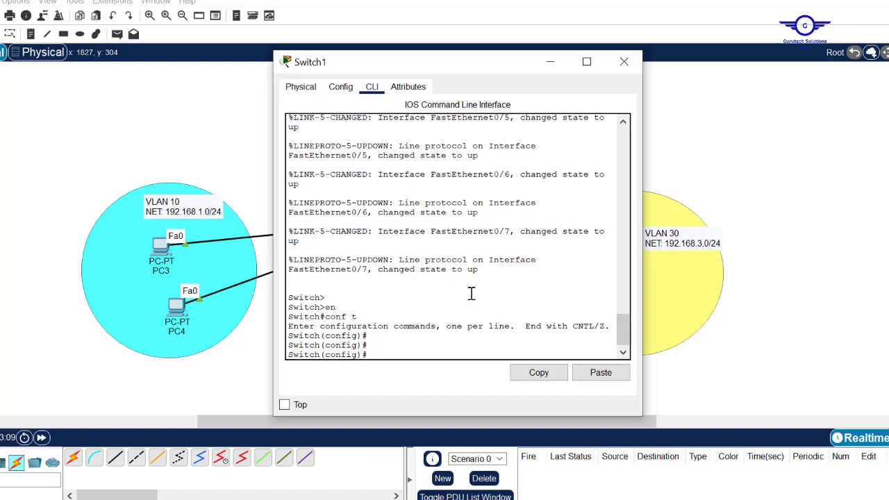
Create VLAN 10 named IT on Switch1 and return to global configuration mode.
type("vlan 10")
key("Return")
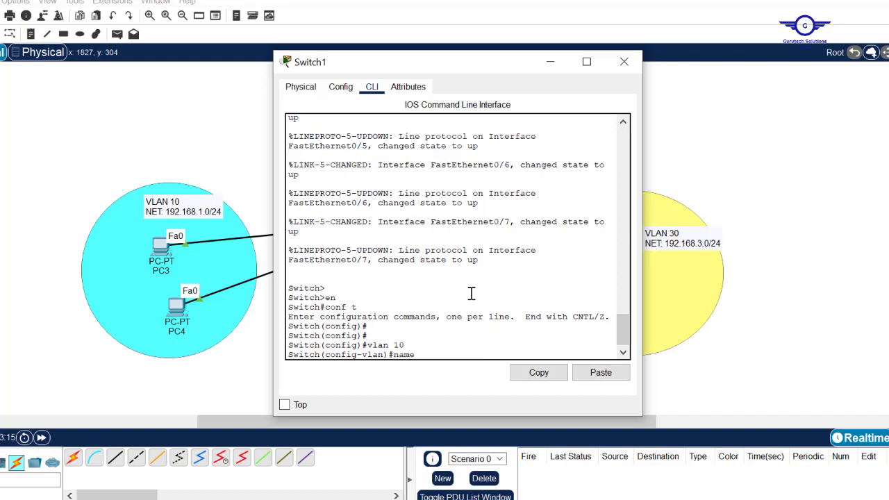
type("name IT")
key("Return")
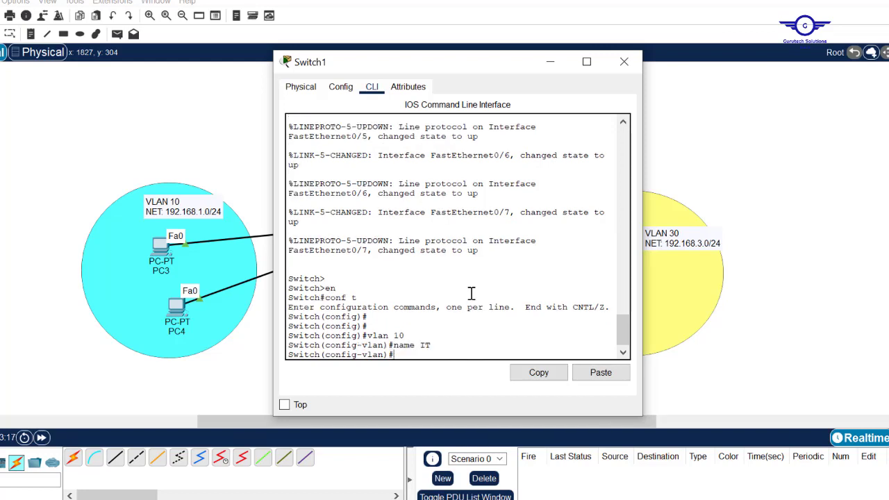
type("ex")
key("Return")
key("Return")
Create VLAN 20 named HR on Switch1 and return to global configuration mode.
type("vlan 2")
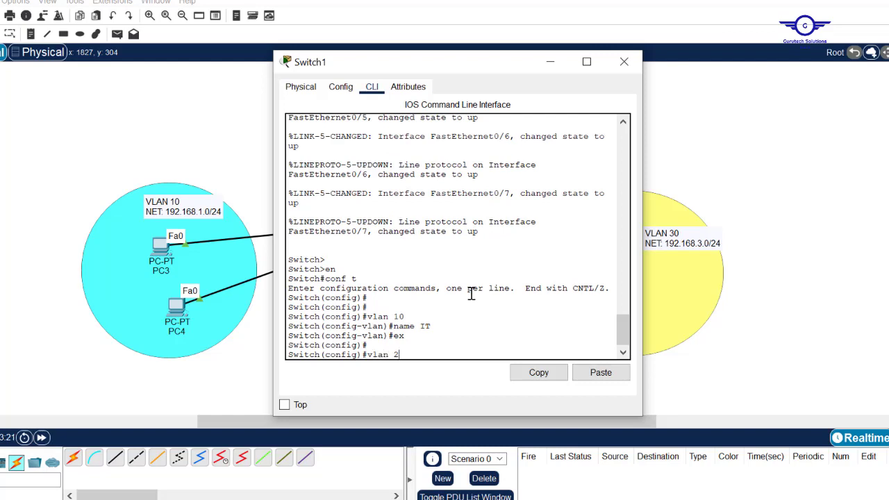
type("0")
key("Return")
type("name IT")
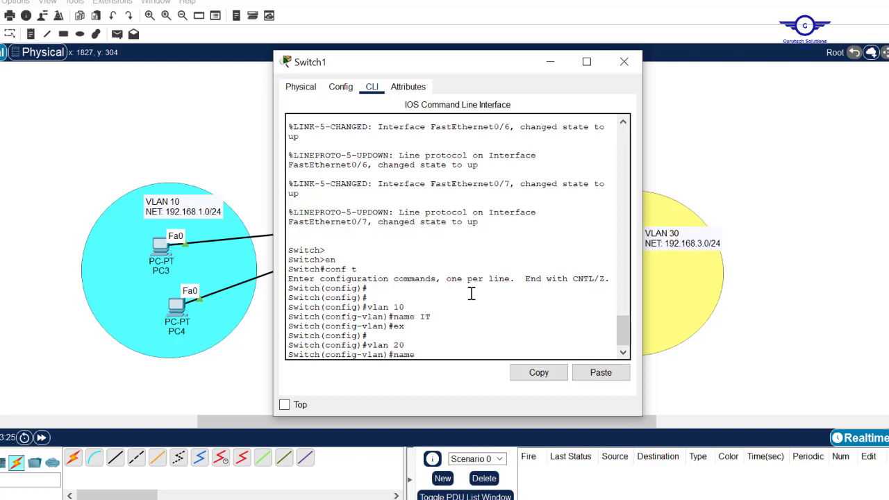
key("Return")
type("ex")
key("Return")
key("Return")
Create VLAN 30 on Switch1 and name it FIN.
key("Up")
key("Up")
key("Up")
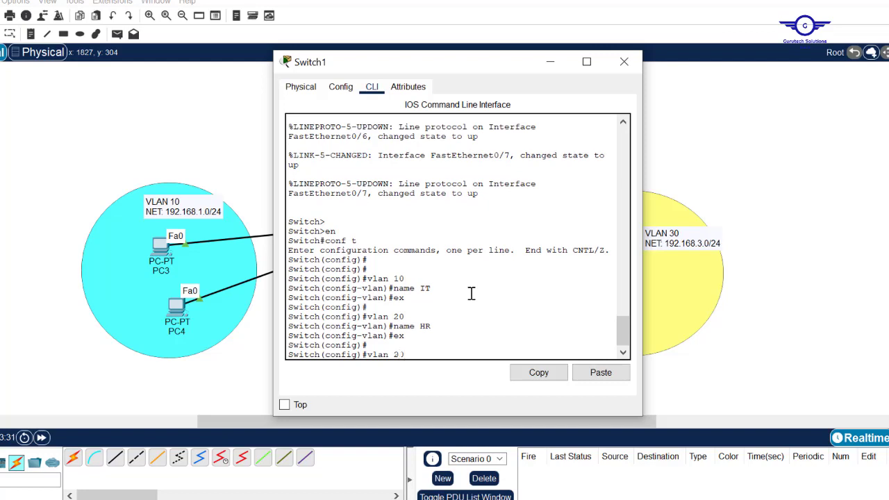
key("Return")
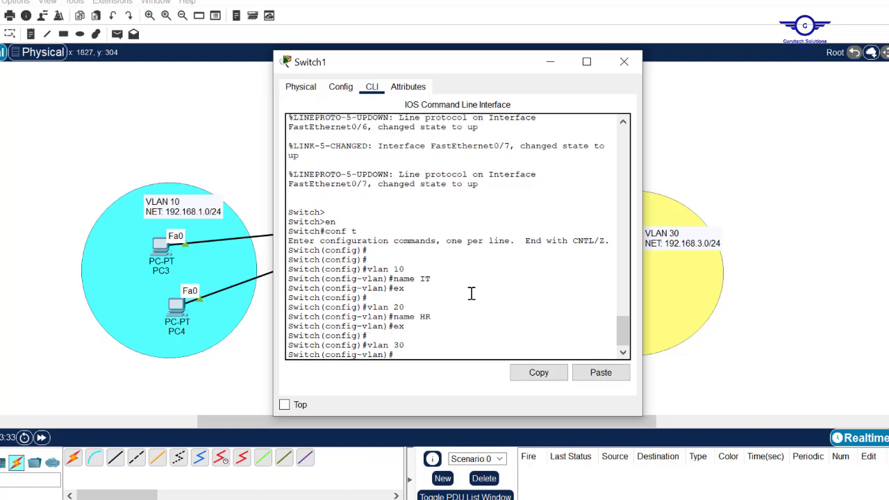
key("Up")
key("Up")
key("Up")
type("FIN")
key("Return")
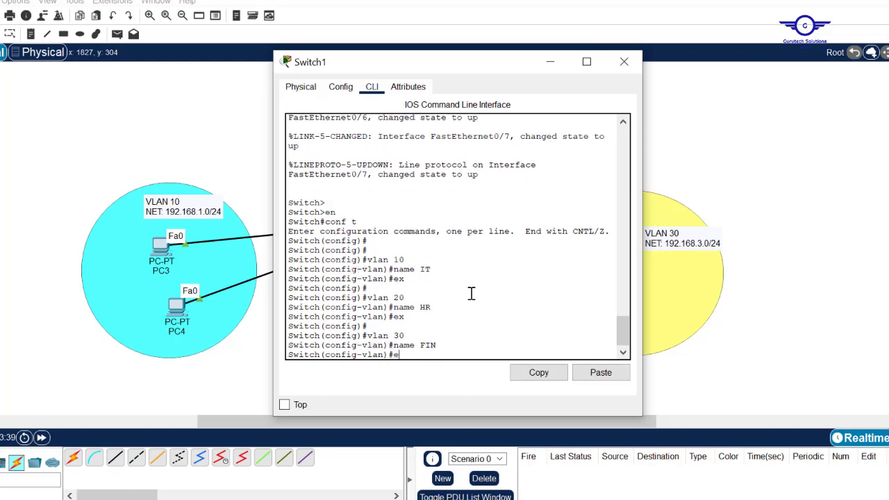
Exit VLAN 30 configuration to return to global configuration mode, and close the Switch1 window.
type("exit")
key("Return")
key("Return")
key("Return")
key("Return")
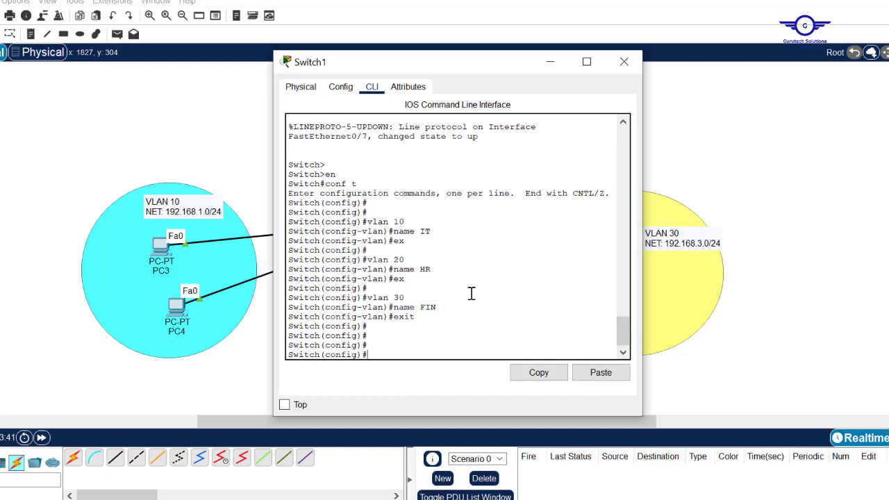
left_click(623, 62)
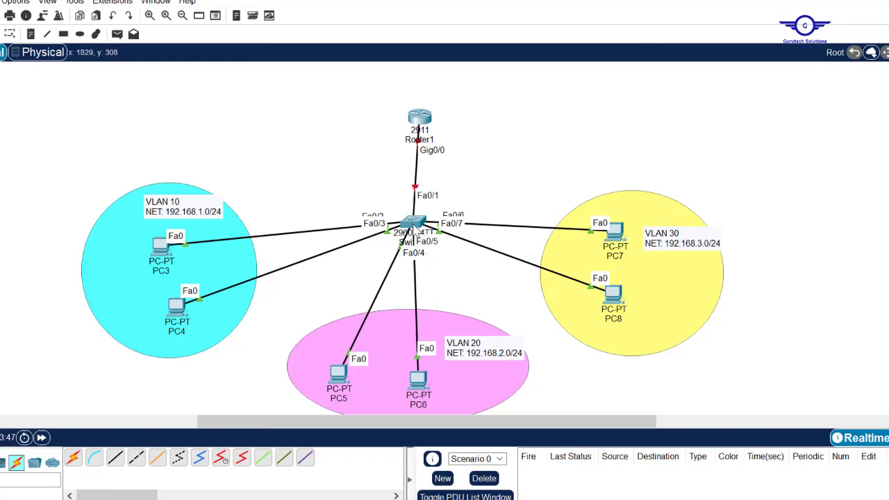
Nudge Switch1 slightly on the canvas, reopen its command line and enter configuration of interface range fa0/2-3.
mouse_move(417, 223)
left_mouse_down()
mouse_move(405, 240)
mouse_move(407, 184)
mouse_move(394, 236)
mouse_move(410, 219)
left_mouse_up()
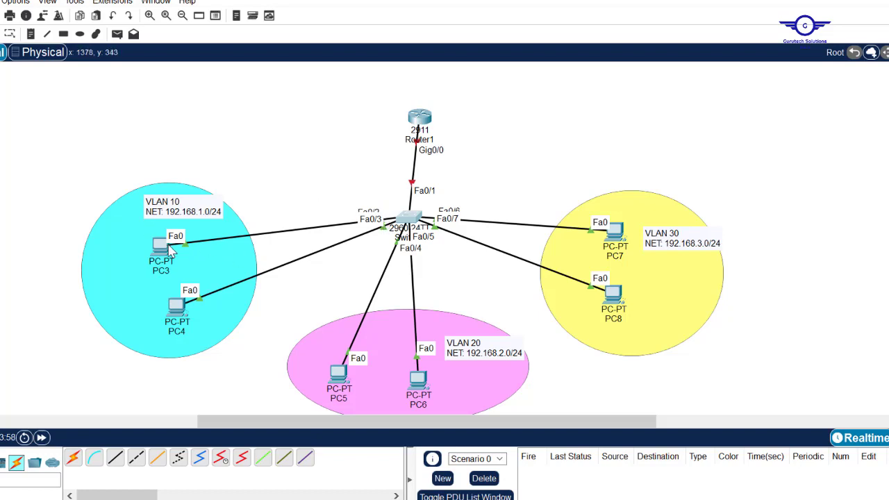
left_click(410, 217)
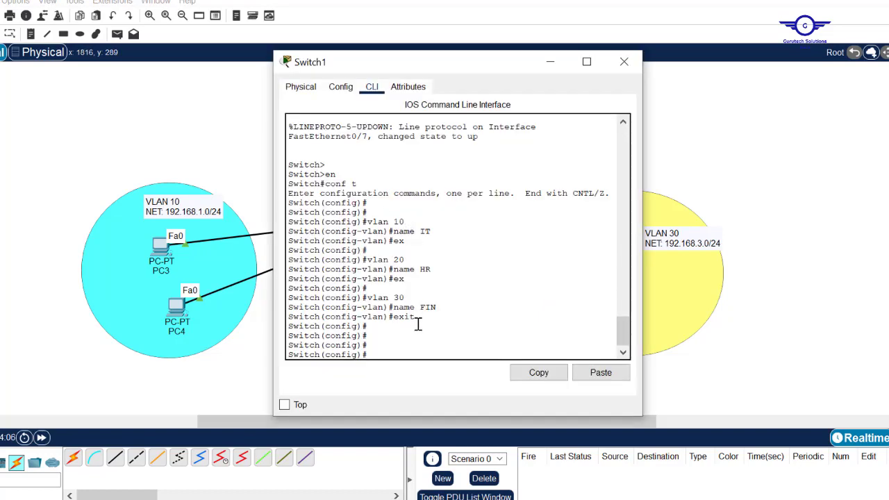
type("range fa0/2-3")
key("Return")
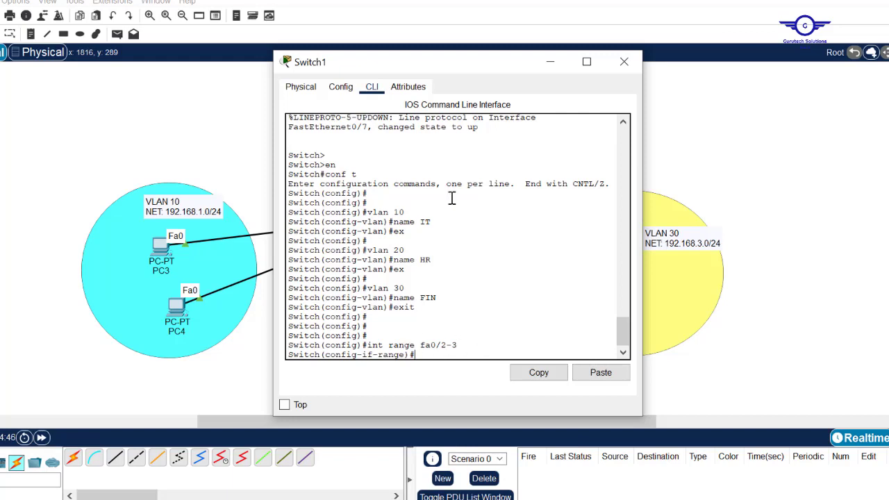
Move the Switch1 window off the topology's centre and set ports fa0/2-3 to switchport mode access.
left_click_drag(468, 63, 560, 40)
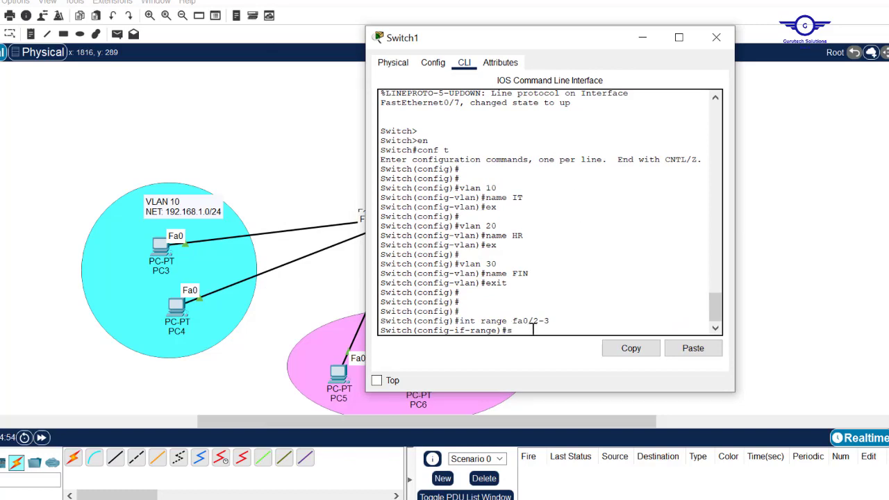
type("t")
key("Tab")
type("m")
key("Tab")
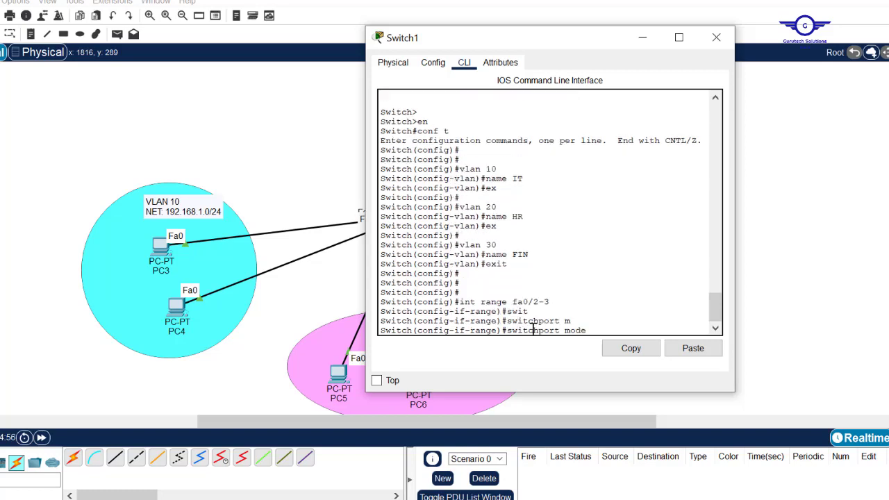
type("acc")
key("Tab")
key("Return")
key("Return")
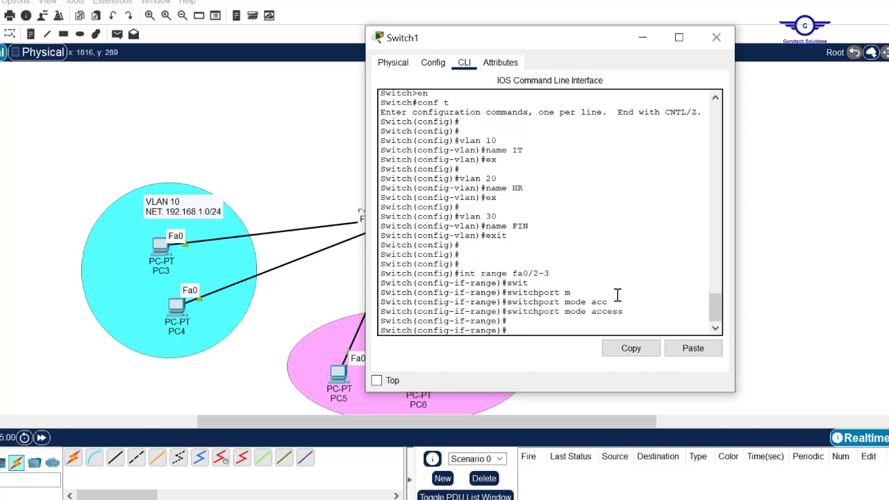
Assign ports fa0/2-3 to access VLAN 10 and exit to global configuration mode.
left_click_drag(550, 273, 480, 274)
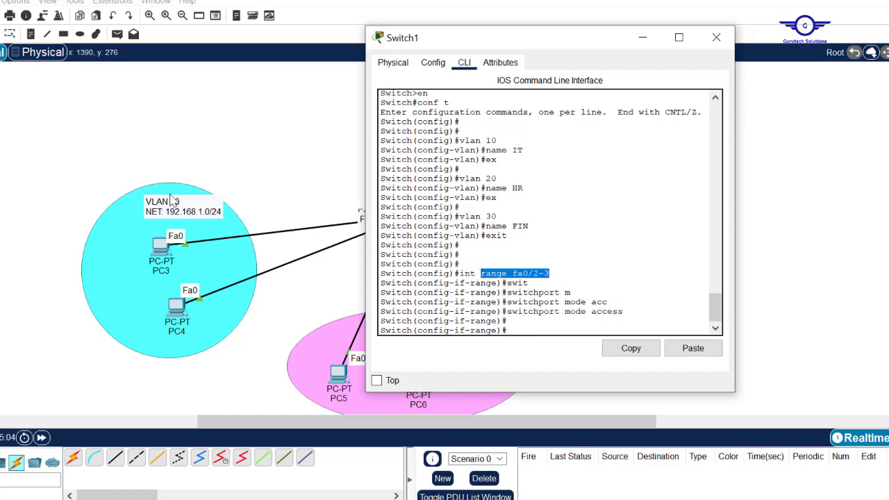
left_click(524, 335)
type("sw")
key("Tab")
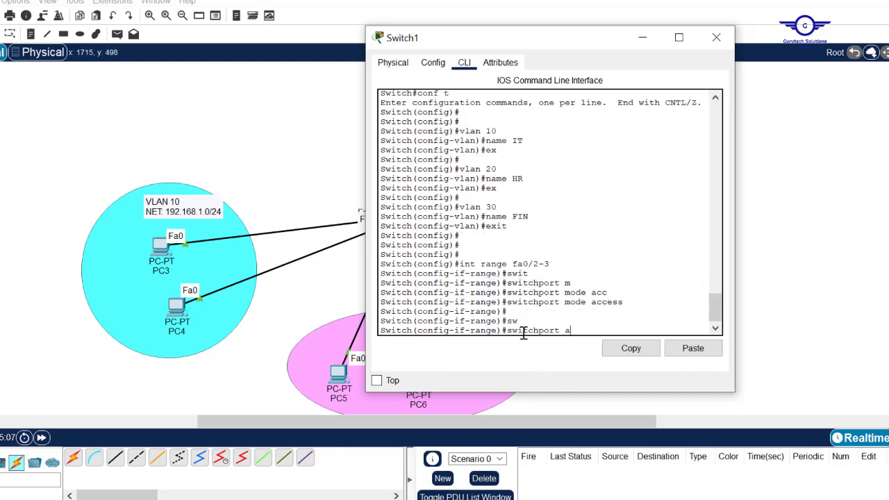
type("acc")
key("Tab")
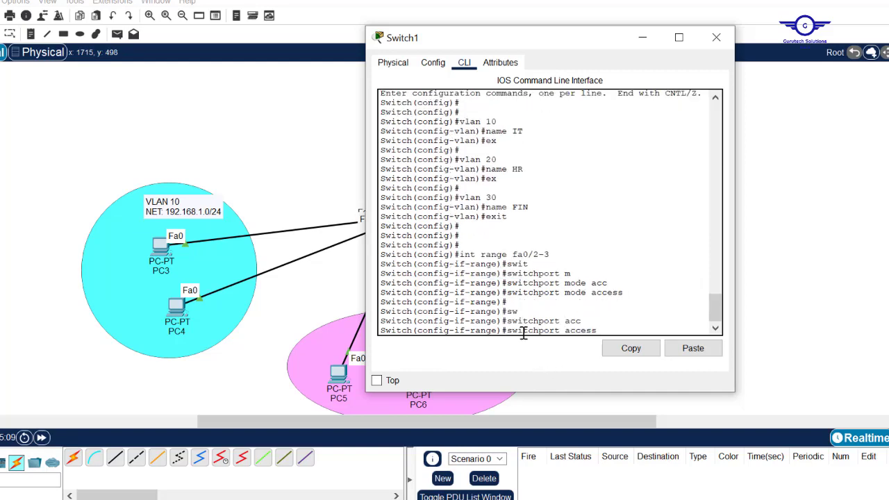
type("vlan 1")
key("Tab")
type("10")
key("Return")
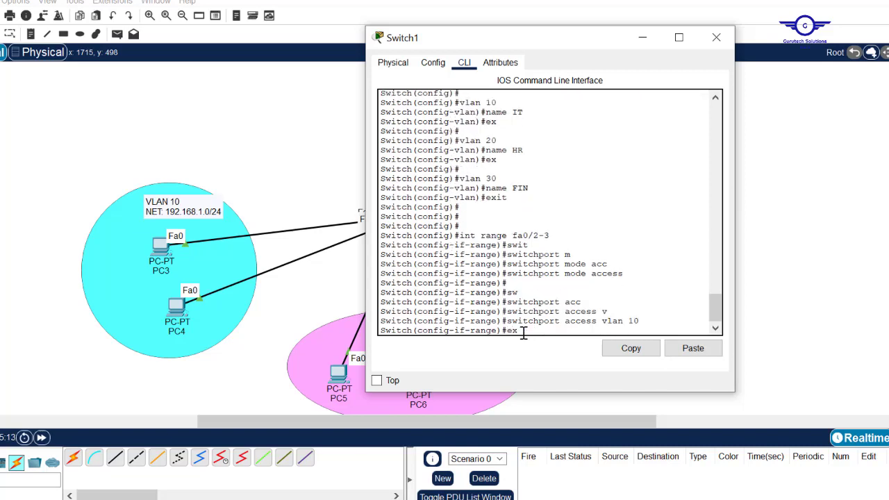
type("ex")
key("Return")
key("Return")
key("Return")
left_click(817, 196)
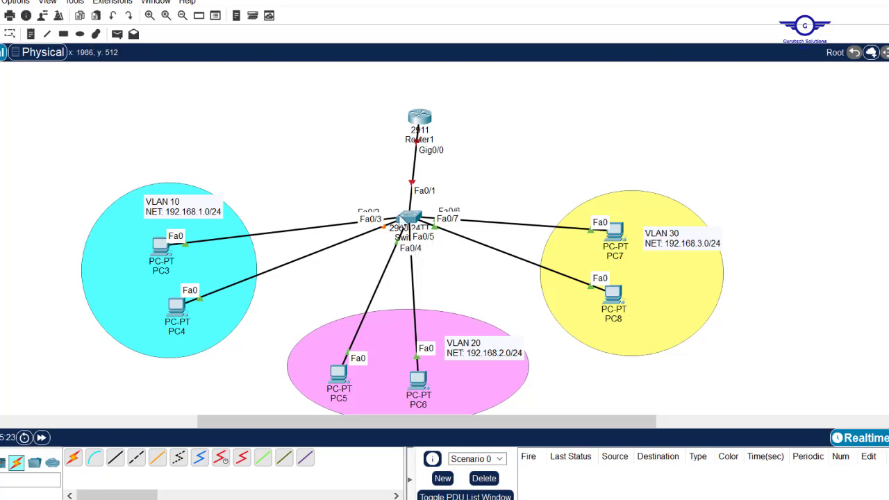
Reopen Switch1's command line and enter configuration of interface range fa0/4-5.
left_click(410, 220)
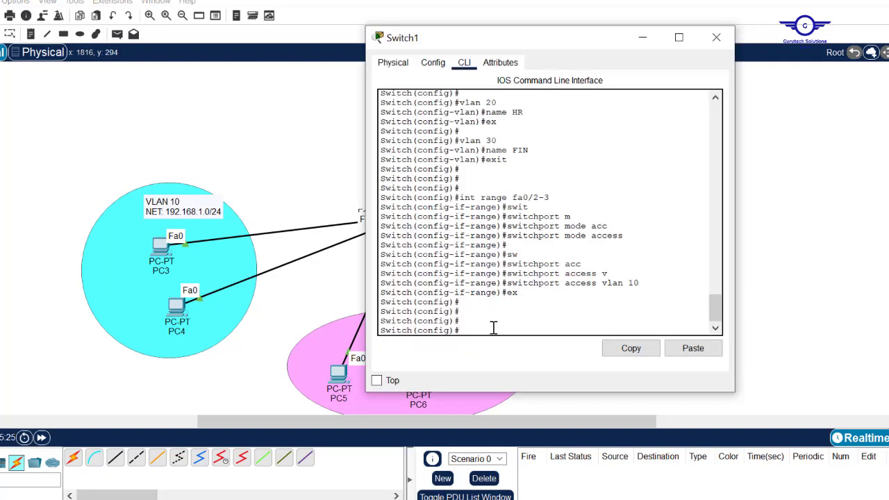
key("Up")
key("Up")
key("Up")
key("Up")
key("Up")
key("Up")
key("Up")
key("Up")
key("Up")
key("Return")
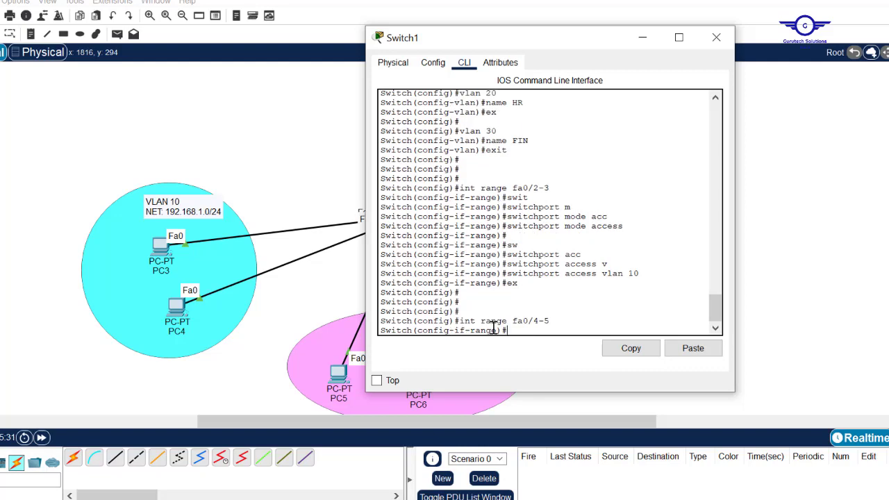
Set ports fa0/4-5 to switchport mode access.
key("Up")
key("Up")
key("Up")
key("Up")
key("Up")
key("Up")
key("Up")
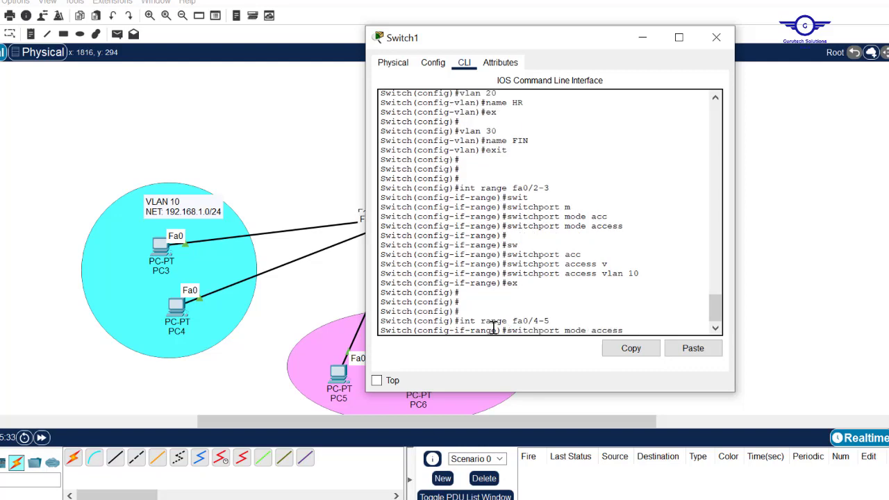
key("Return")
Assign ports fa0/4-5 to access VLAN 20 and exit to global configuration mode.
key("Up")
key("Up")
key("Up")
key("Up")
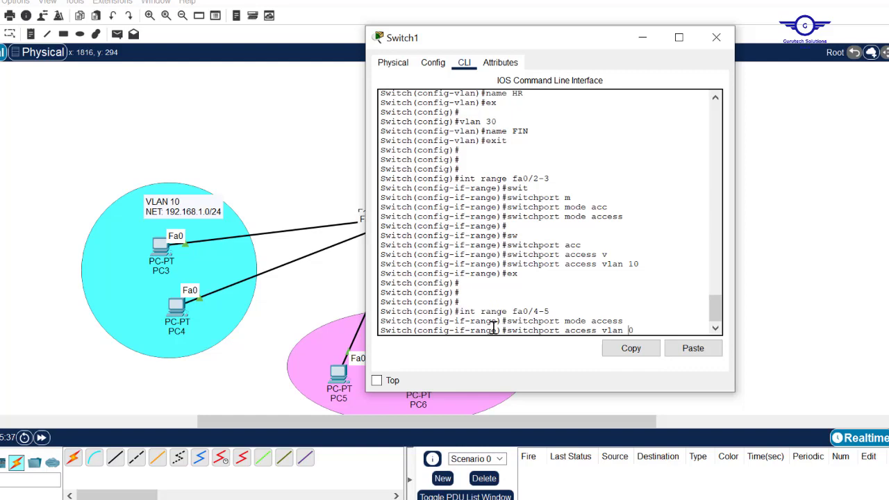
key("Return")
type("e)#e")
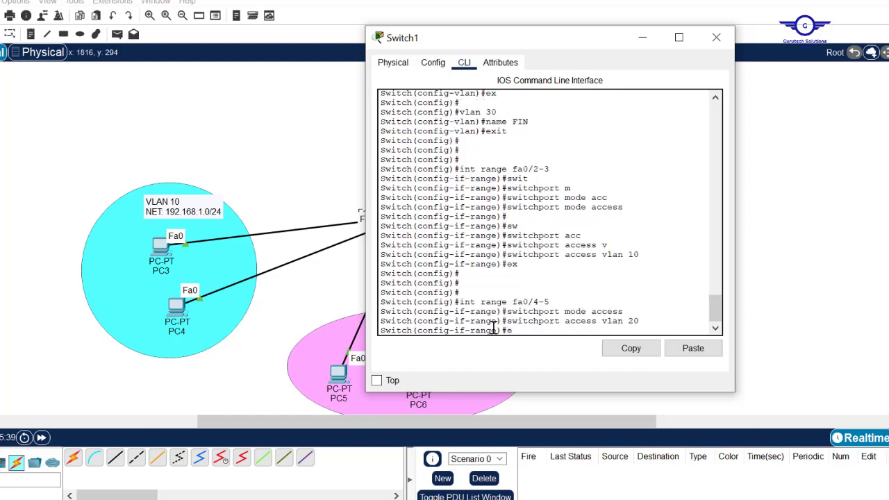
type("x")
key("Return")
key("Return")
key("Return")
key("Return")
left_click(253, 96)
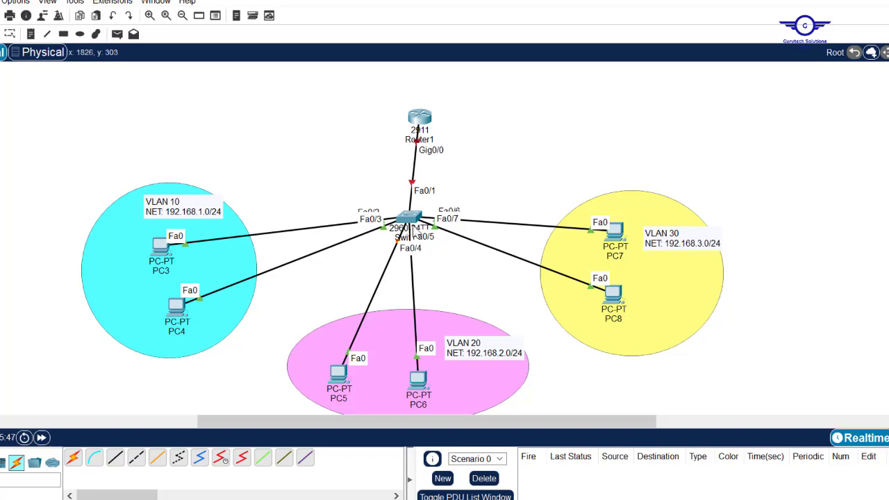
Enter interface range fa0/6-7 on Switch1 and set its ports to switchport mode access.
left_click(410, 221)
key("Up")
key("Up")
key("Up")
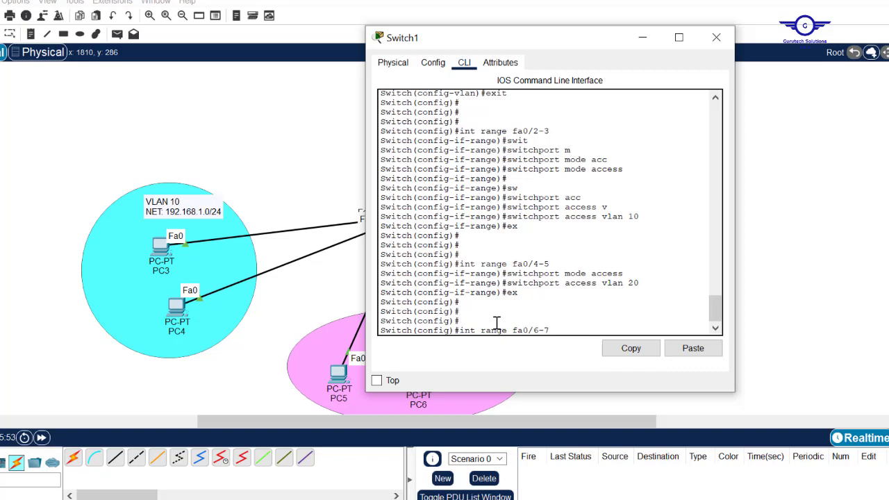
key("Return")
key("Up")
key("Up")
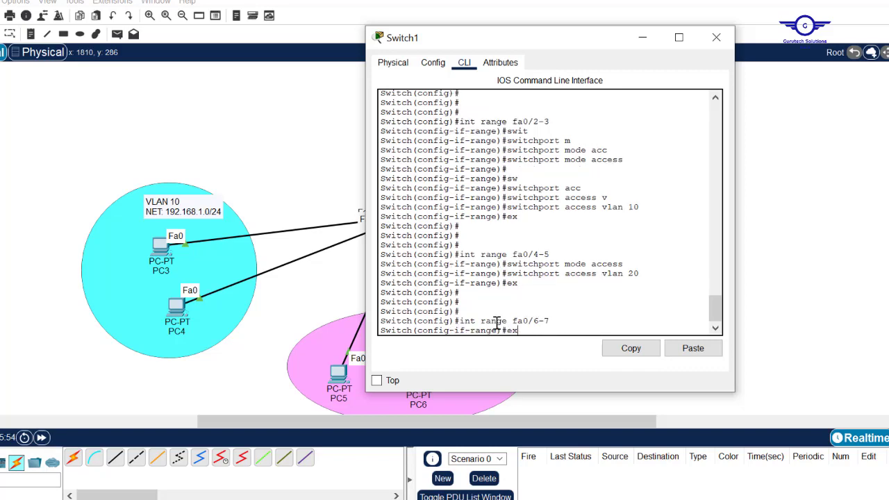
key("Up")
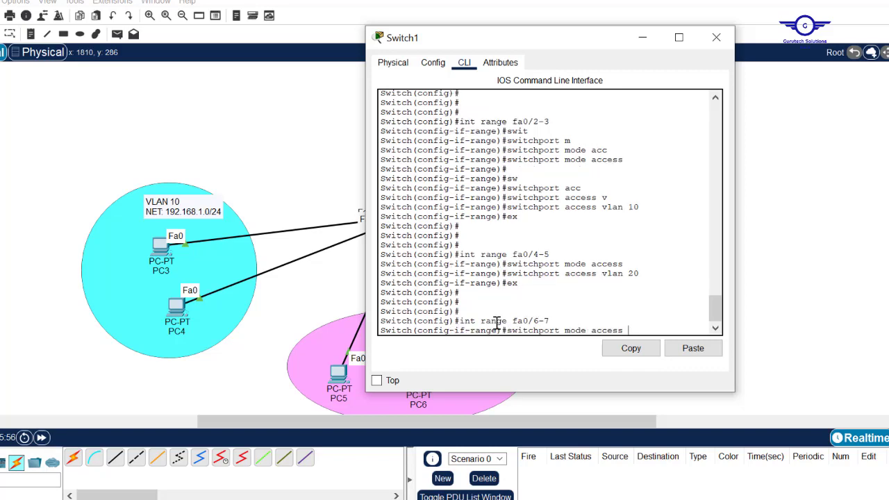
key("Return")
Assign ports fa0/6-7 to access VLAN 30 and exit to global configuration mode.
key("Up")
key("Up")
key("Up")
key("Up")
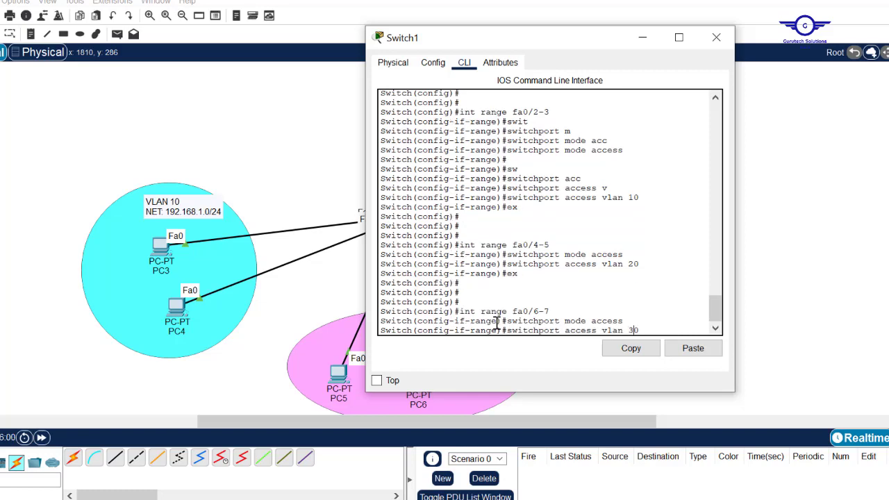
key("Return")
type("ex")
key("Return")
key("Return")
key("Return")
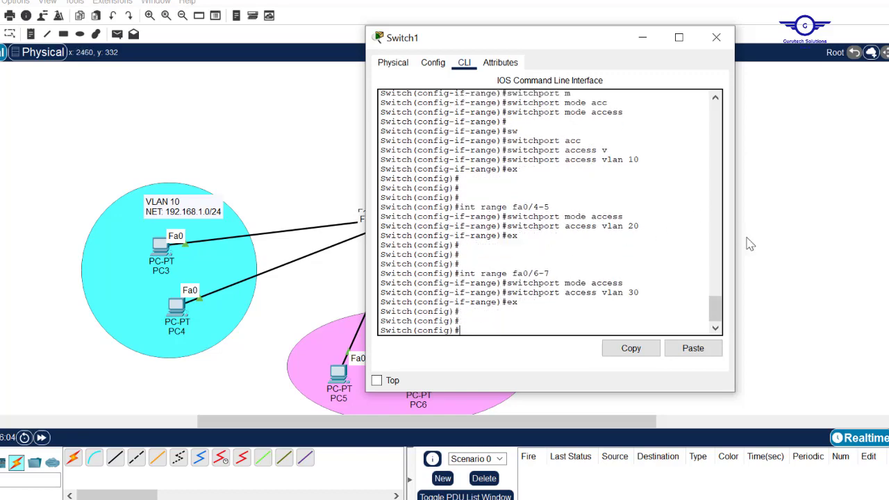
Save Switch1's running configuration with do wr and return to the topology.
type("do wr")
key("Return")
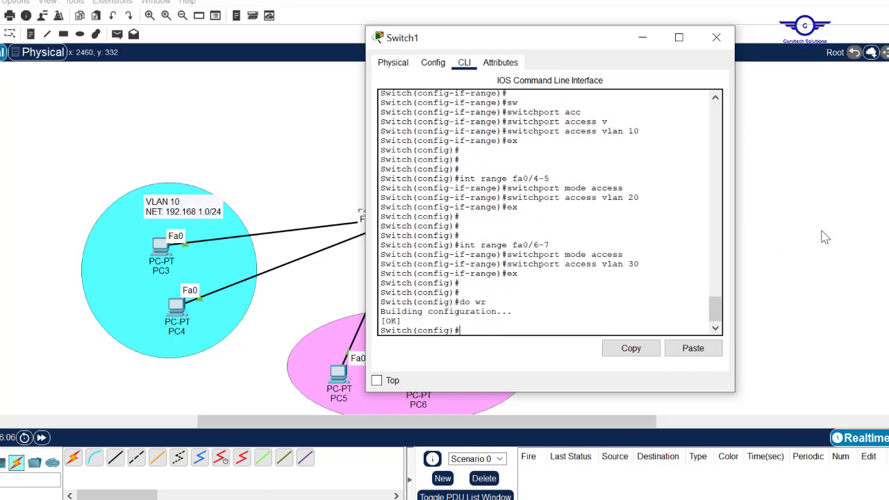
left_click(760, 225)
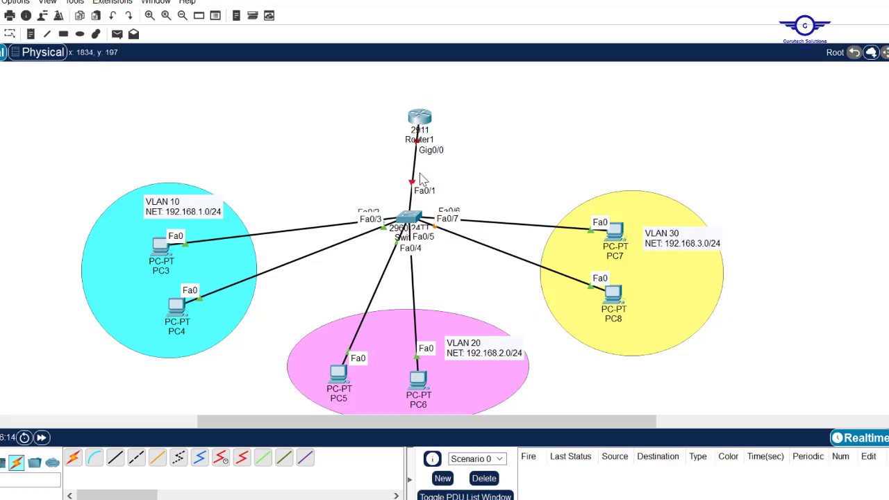
Display Switch1's VLAN table with do sh vlan and widen the window so its rows fit.
left_click_drag(383, 177, 455, 201)
left_click(415, 217)
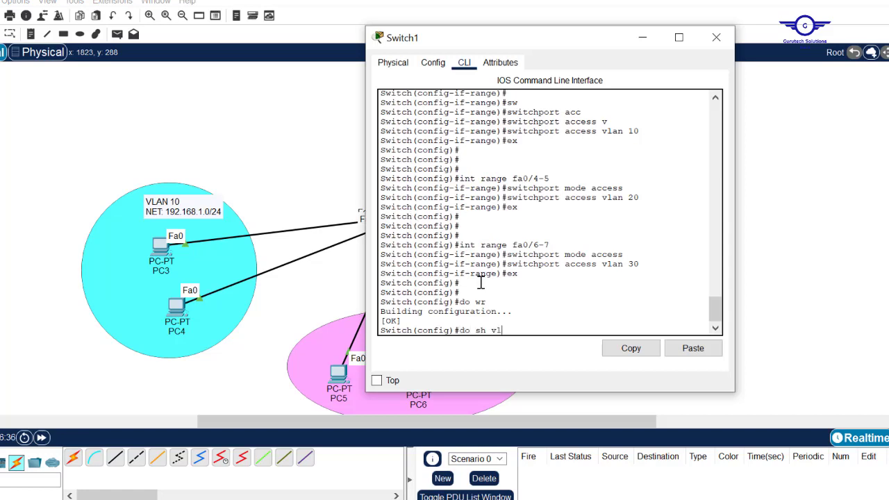
type("n")
key("Return")
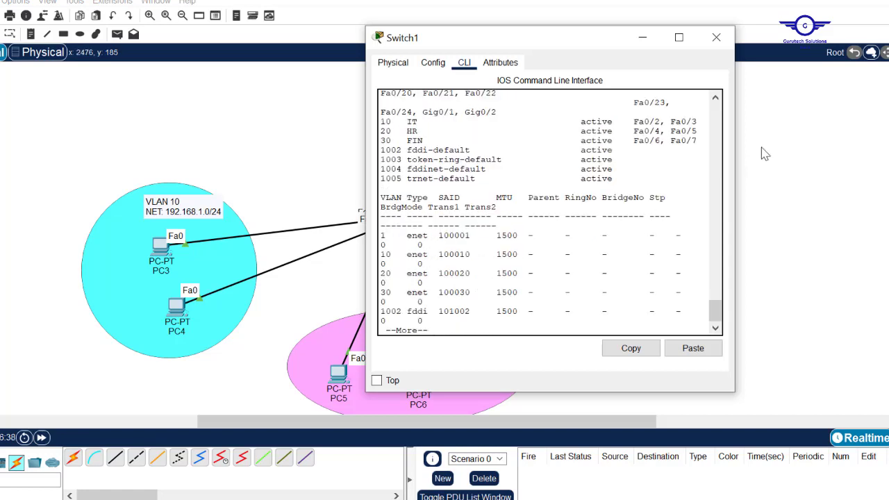
left_click_drag(734, 151, 888, 146)
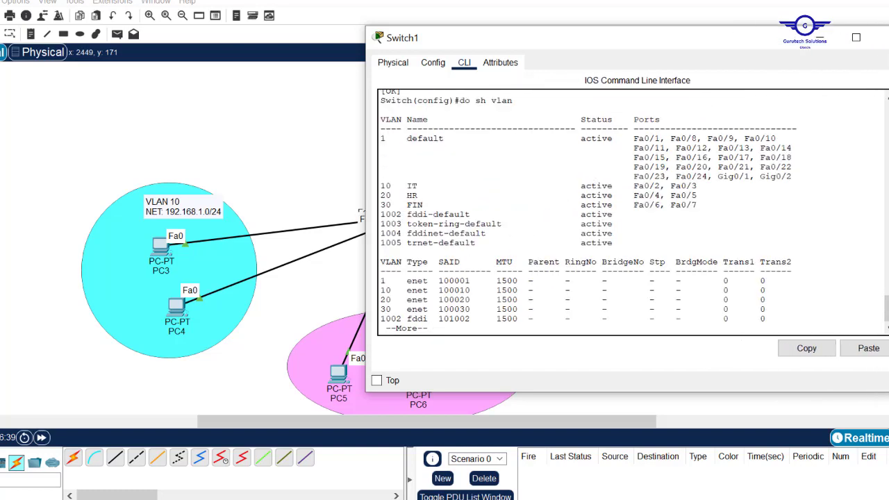
Examine which ports are assigned to the default VLAN and to VLANs 10, 20 and 30.
left_click_drag(382, 138, 737, 204)
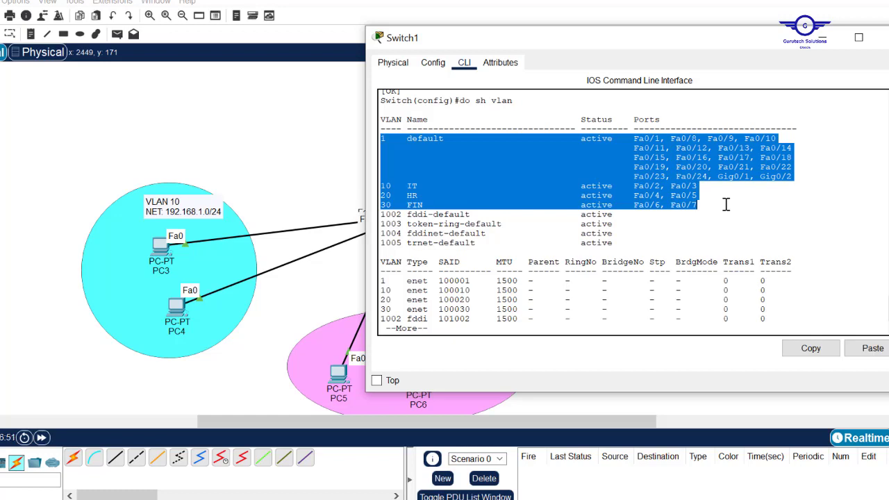
left_click(798, 178)
left_click_drag(798, 179, 637, 134)
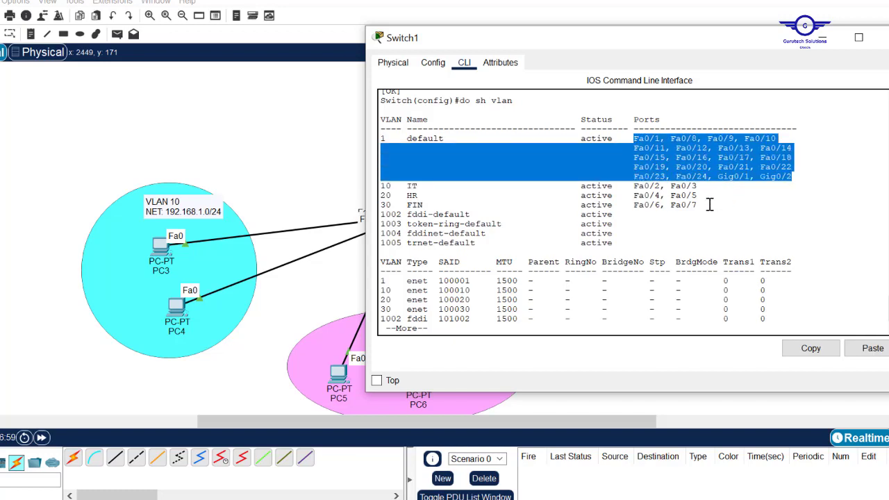
left_click_drag(704, 191, 647, 182)
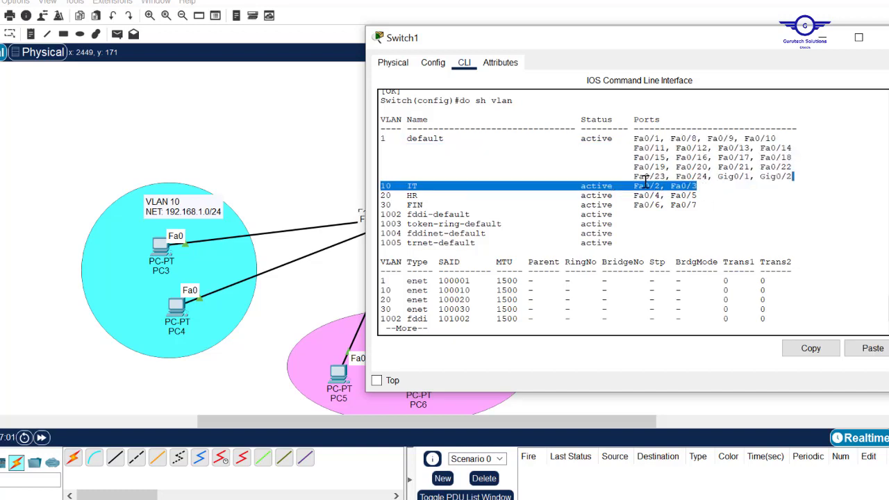
left_click_drag(704, 196, 624, 194)
left_click(708, 205)
left_click_drag(708, 205, 602, 195)
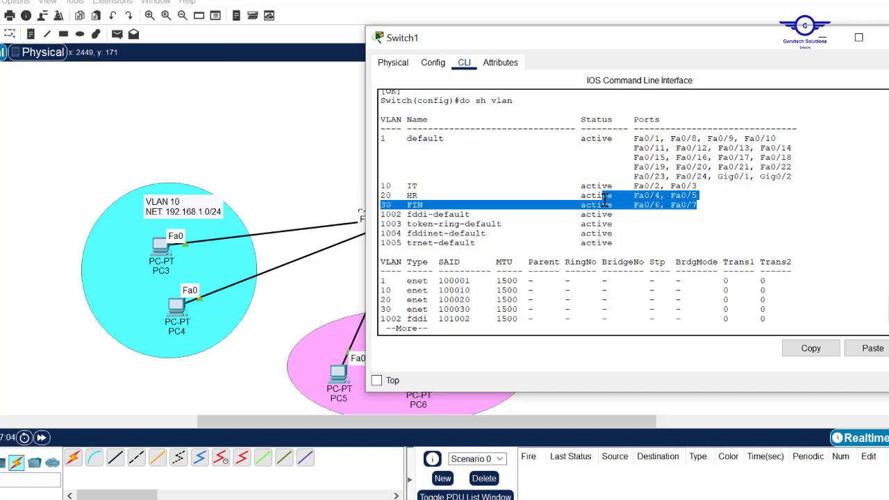
left_click(824, 40)
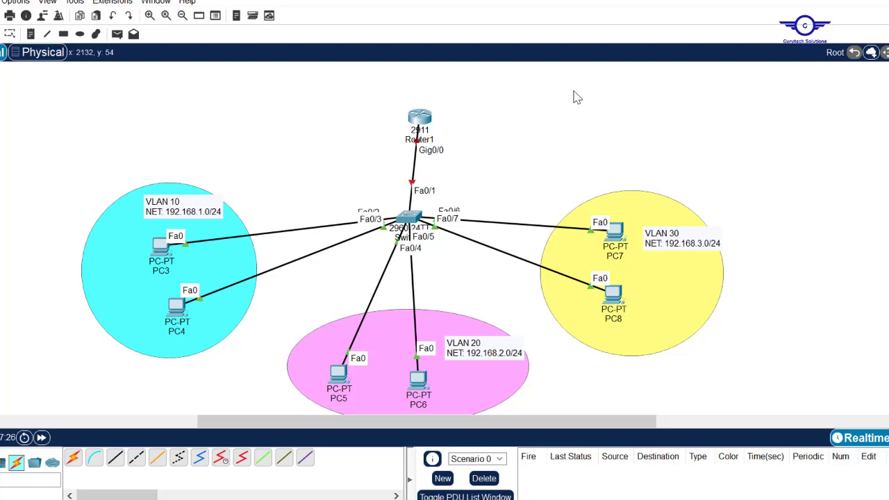
left_click_drag(351, 101, 477, 145)
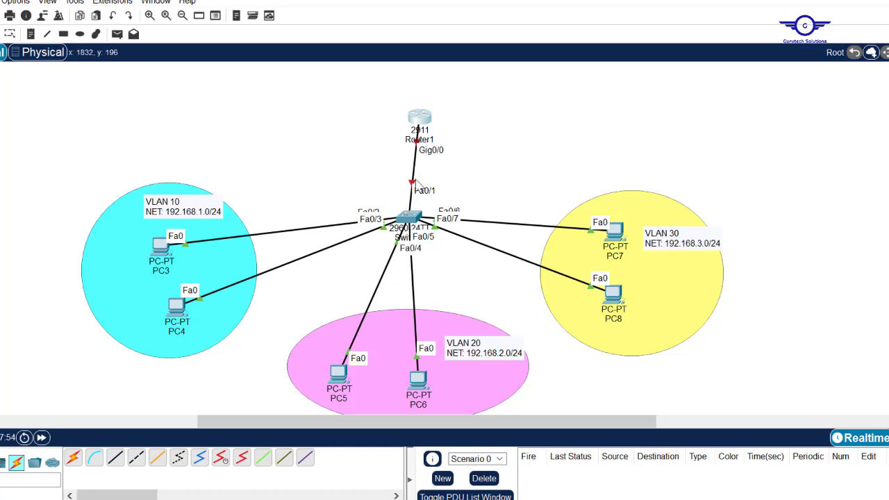
left_click_drag(369, 173, 465, 206)
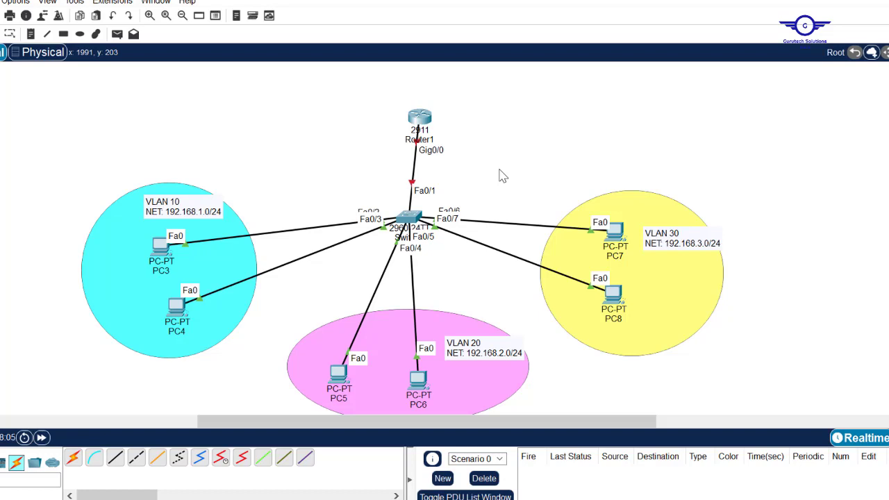
left_click_drag(391, 175, 455, 201)
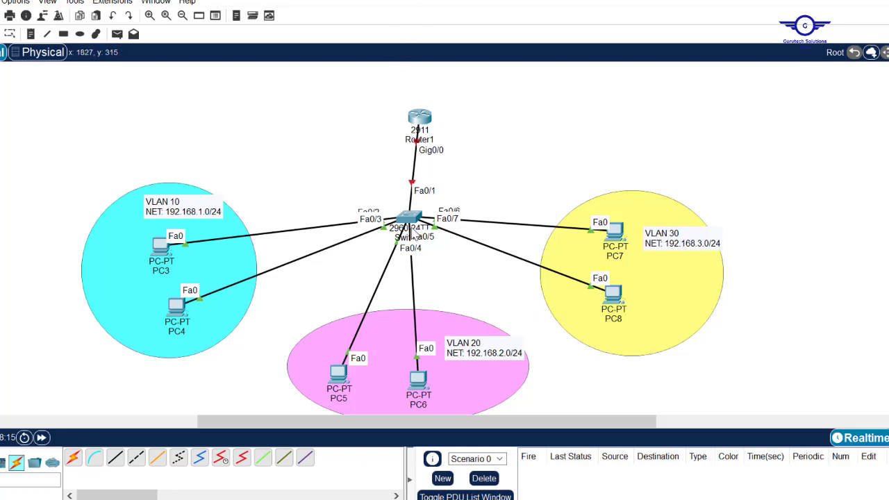
left_click_drag(375, 174, 474, 202)
left_click_drag(51, 178, 729, 409)
left_click(617, 119)
Open Switch1's command line, finish the paged VLAN output and enter interface configuration for fa0/1.
left_click(410, 219)
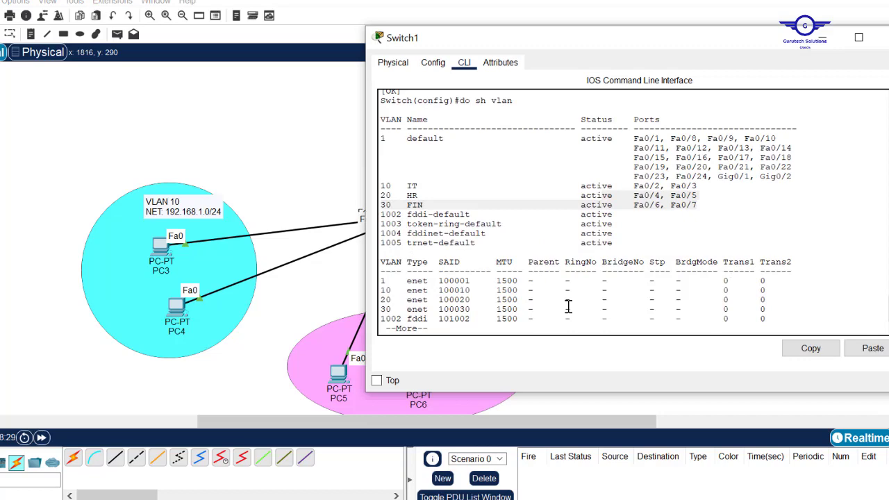
key("space")
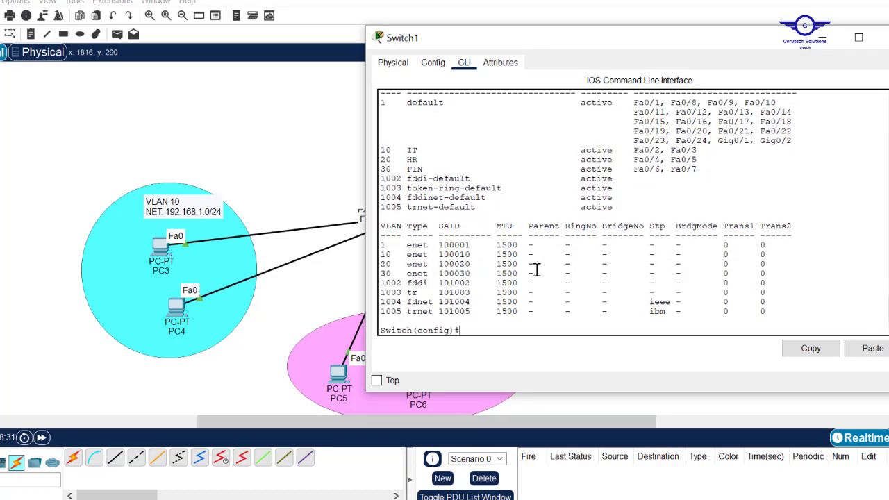
type("int fa0/1")
key("Return")
key("Return")
key("Return")
key("Return")
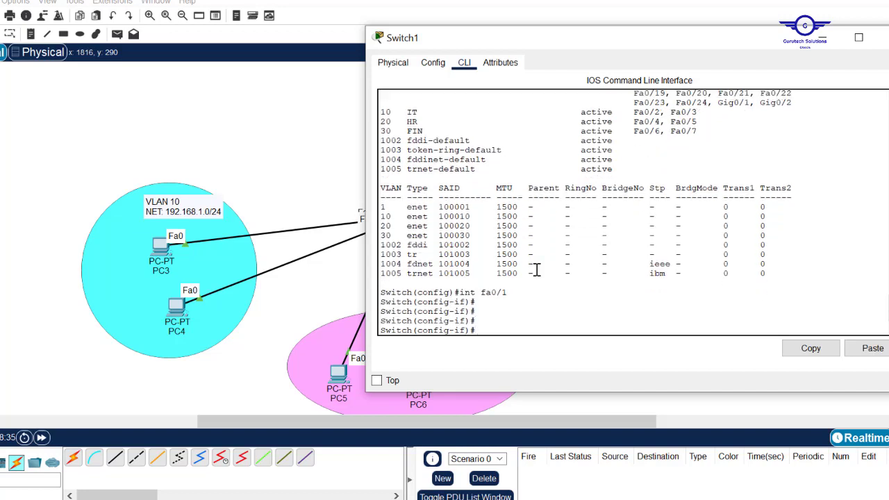
Set the switchport mode of Switch1's interface fa0/1 to trunk.
type("swi")
key("Tab")
type("m")
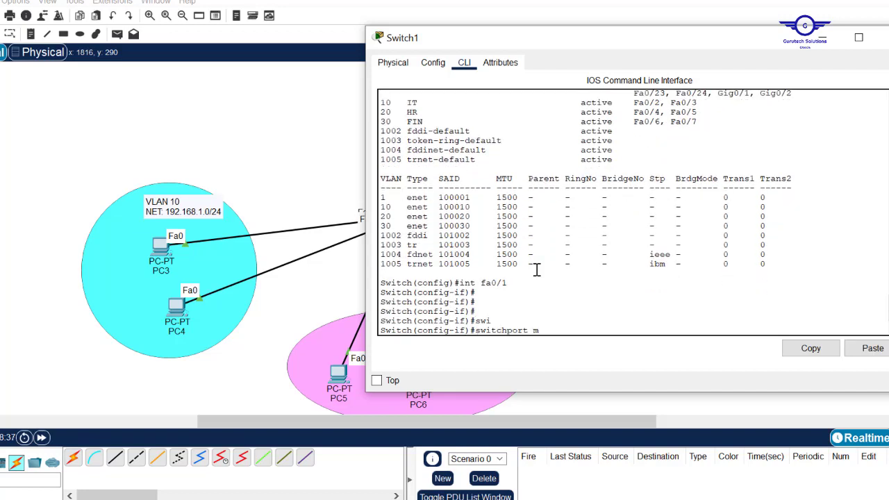
key("Tab")
type("tr")
key("Tab")
key("Return")
Exit the interface configuration on Switch1, save the configuration with do wr and close its window.
type("exx")
key("Return")
key("Return")
key("Return")
type("ex")
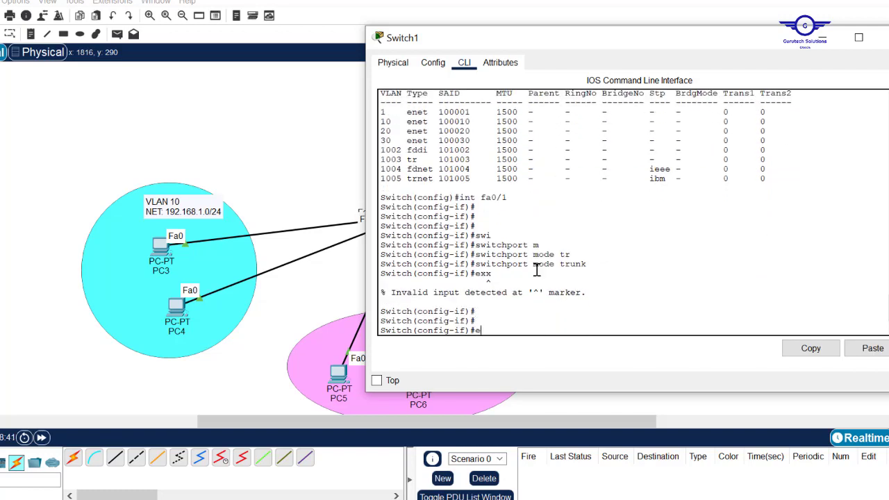
key("Return")
key("Return")
key("Return")
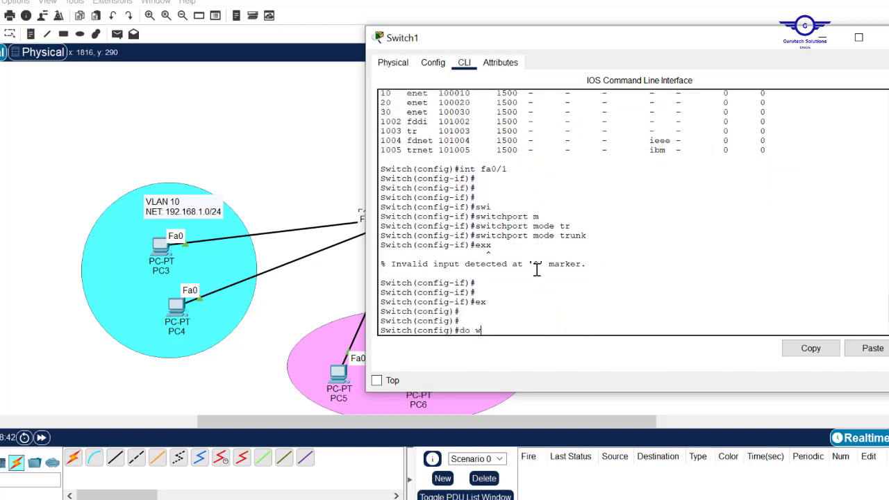
key("Return")
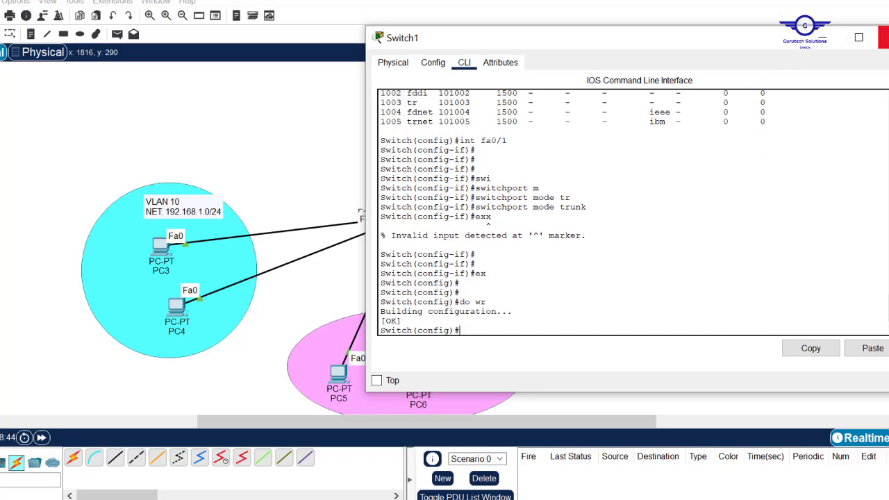
left_click(881, 37)
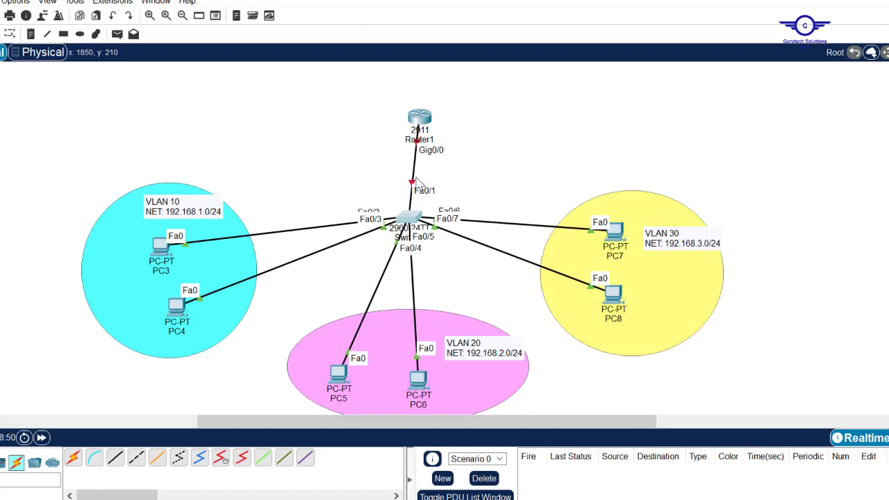
Reposition Router1 so that it sits directly above Switch1 in the topology.
left_click_drag(386, 173, 459, 204)
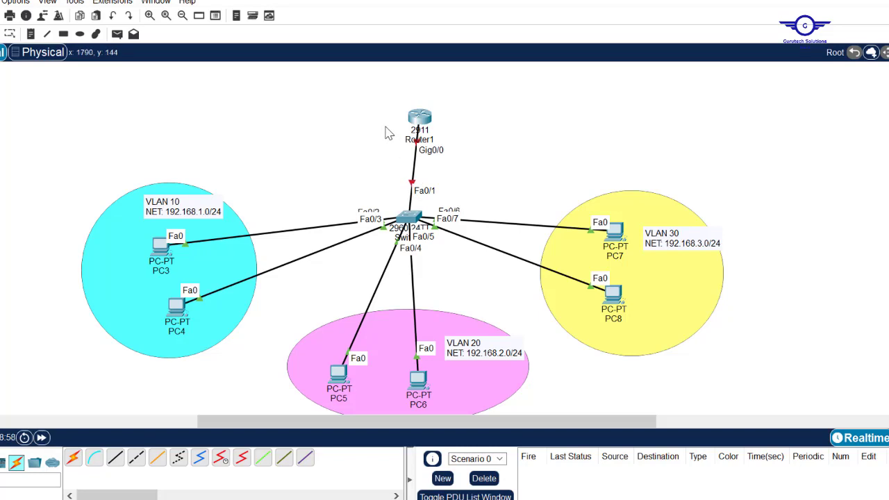
left_click_drag(382, 95, 414, 123)
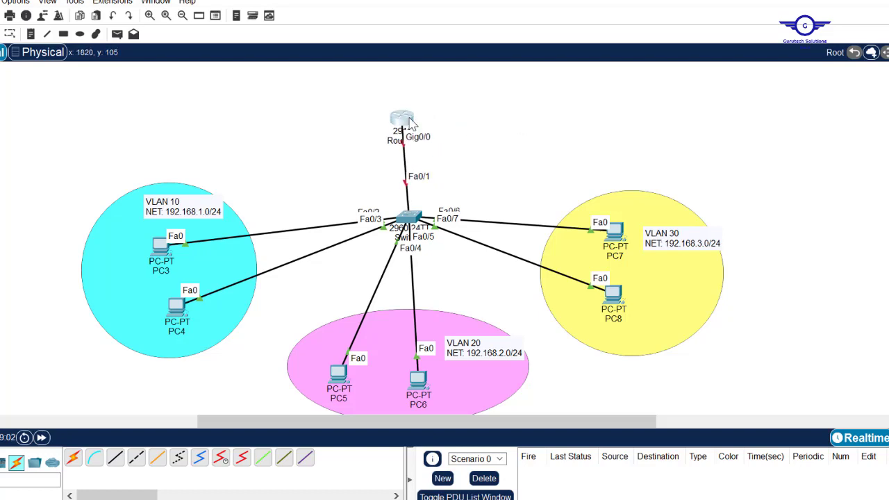
left_click_drag(348, 103, 476, 151)
mouse_move(408, 121)
left_mouse_down()
mouse_move(423, 119)
mouse_move(411, 121)
left_mouse_up()
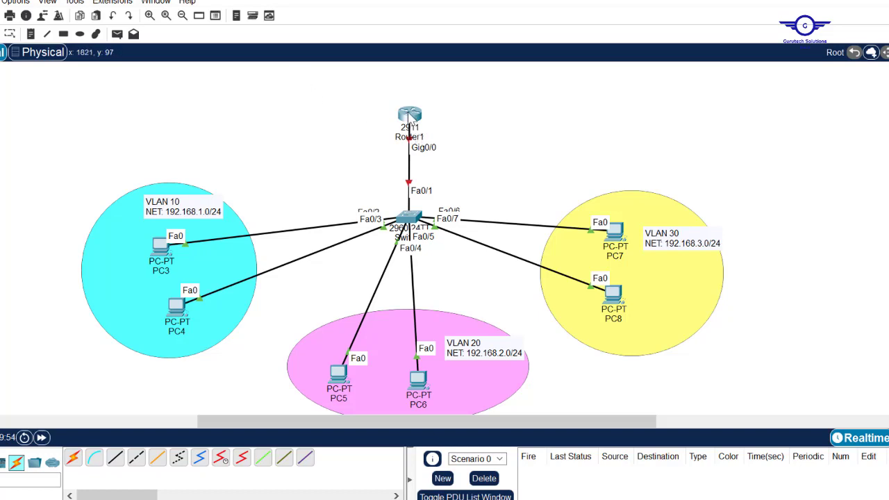
left_click_drag(361, 106, 495, 167)
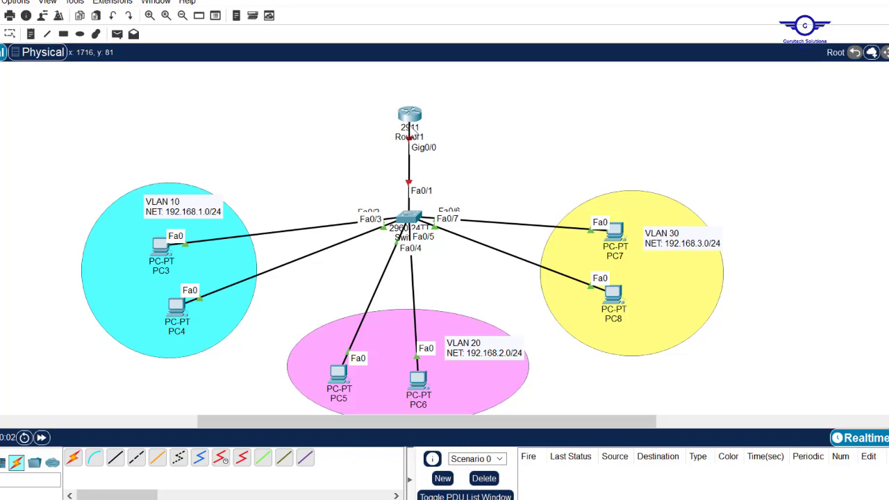
left_click_drag(366, 142, 494, 165)
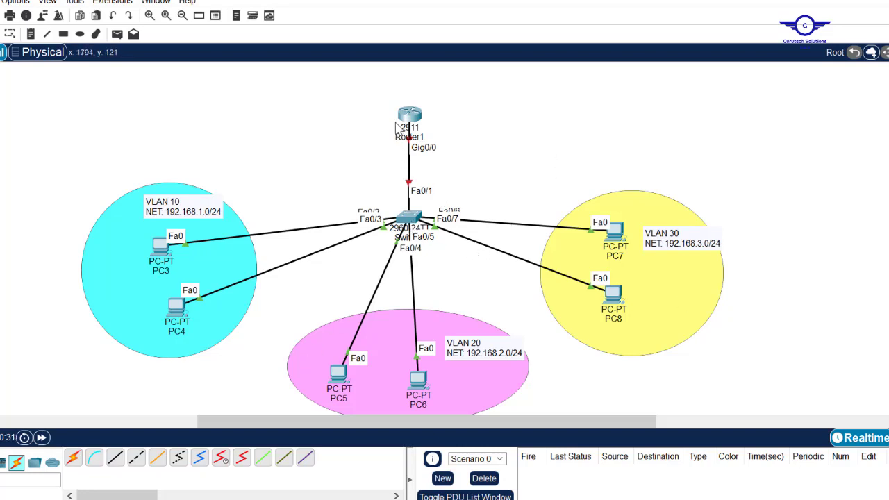
Open Router1's command line and enter global configuration mode with en and conf t.
mouse_move(419, 116)
left_click(410, 116)
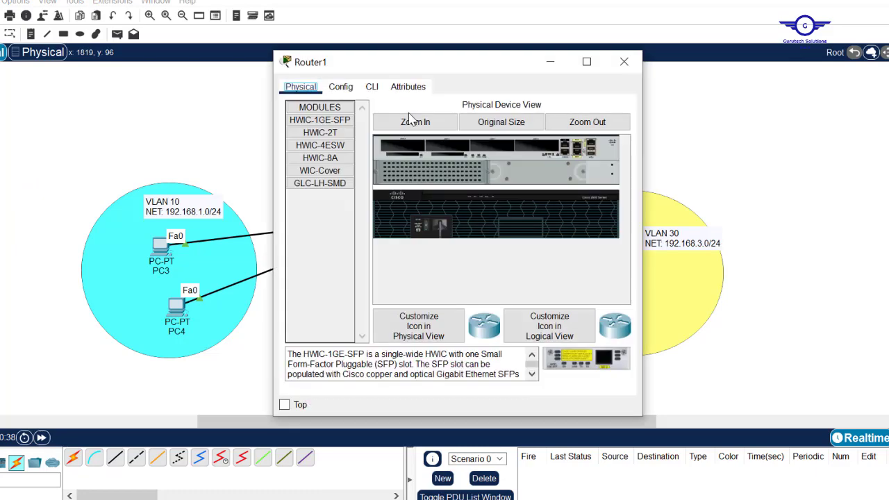
left_click(347, 87)
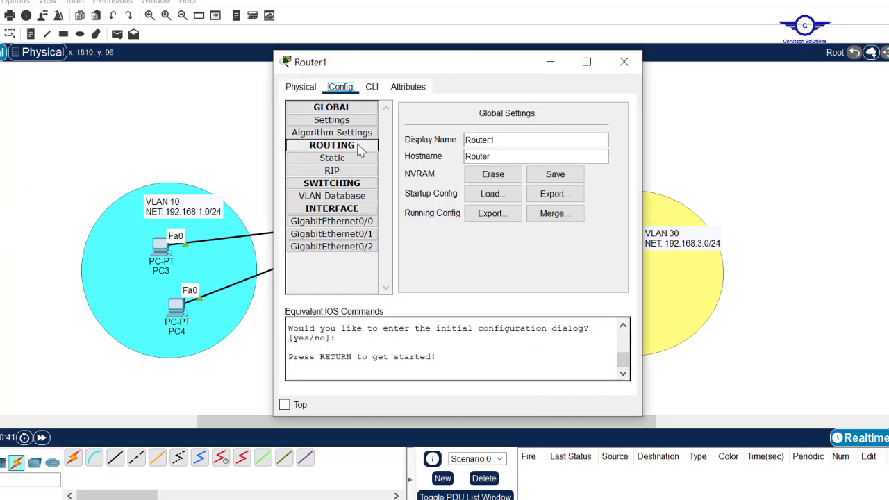
left_click(372, 87)
key("Return")
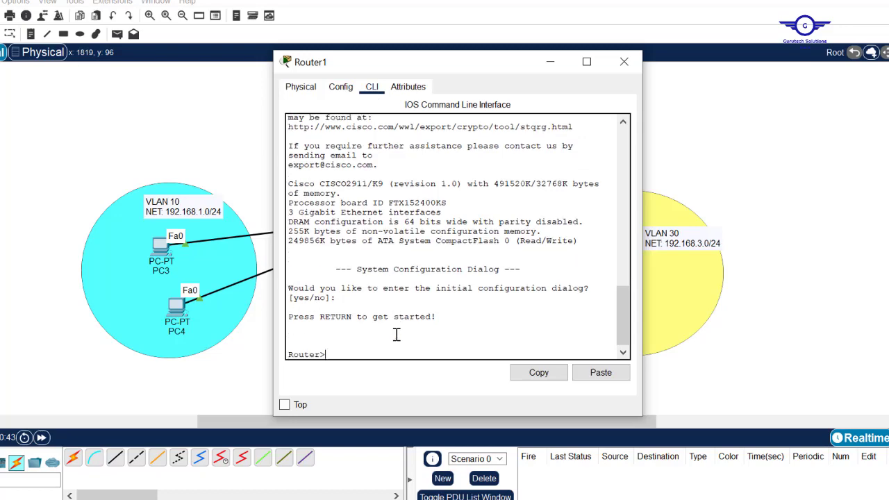
key("Return")
type("en")
key("Return")
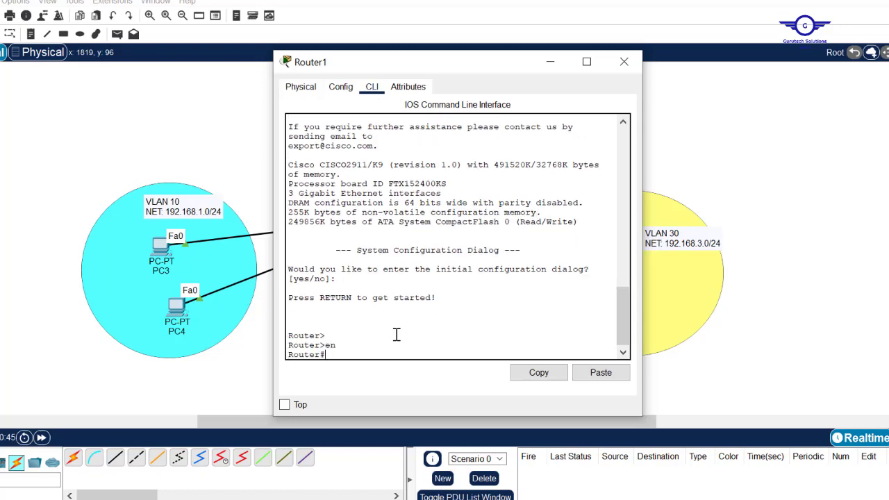
type("conf t")
key("Return")
key("Return")
key("Return")
Bring up Router1's interface gig0/0 with no shut and minimize the router window.
type("ig")
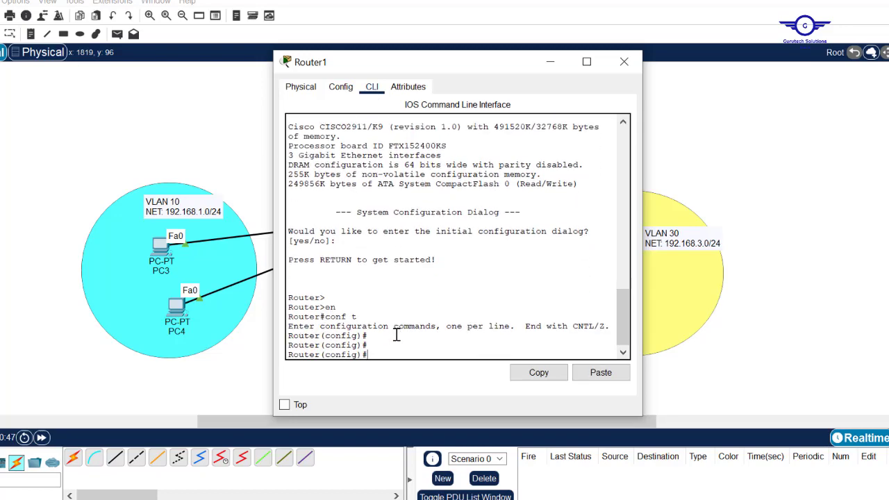
type("nt gig0/0")
key("Return")
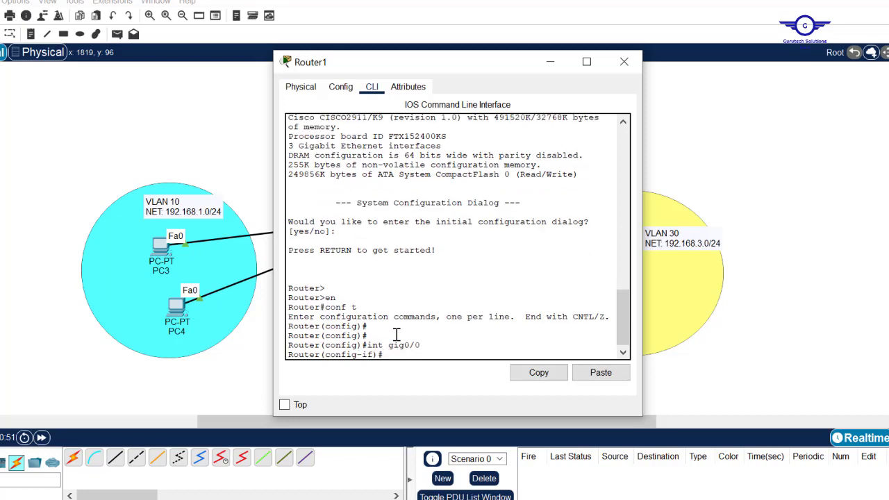
type("no shut")
key("Return")
left_click(553, 63)
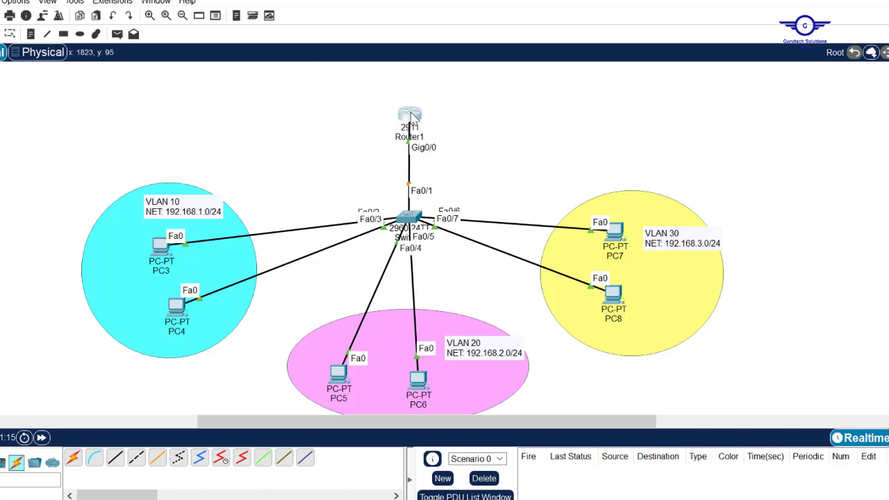
Reopen Router1's command line and exit the interface configuration to global configuration mode.
left_click(415, 117)
key("Return")
key("Return")
key("Return")
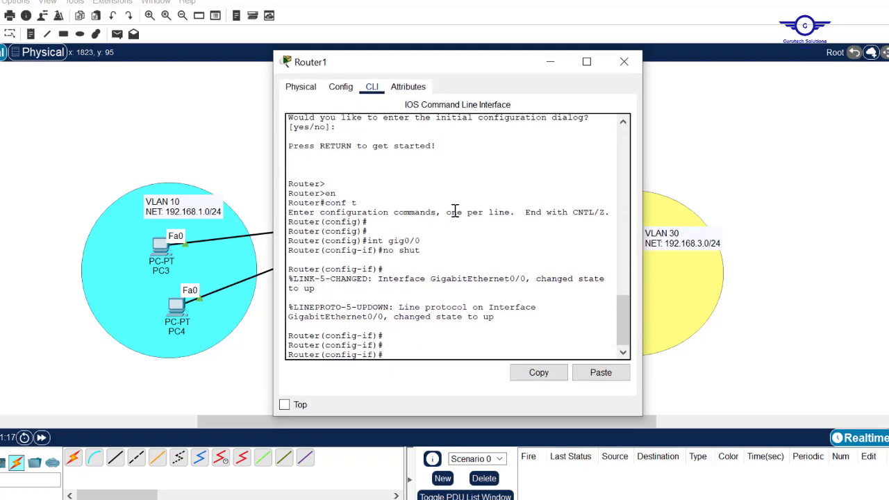
type("ex")
key("Return")
key("Return")
key("Return")
key("Return")
Create the subinterface gig0/0.10 on Router1 and highlight the command that creates it.
type("int gig0/0")
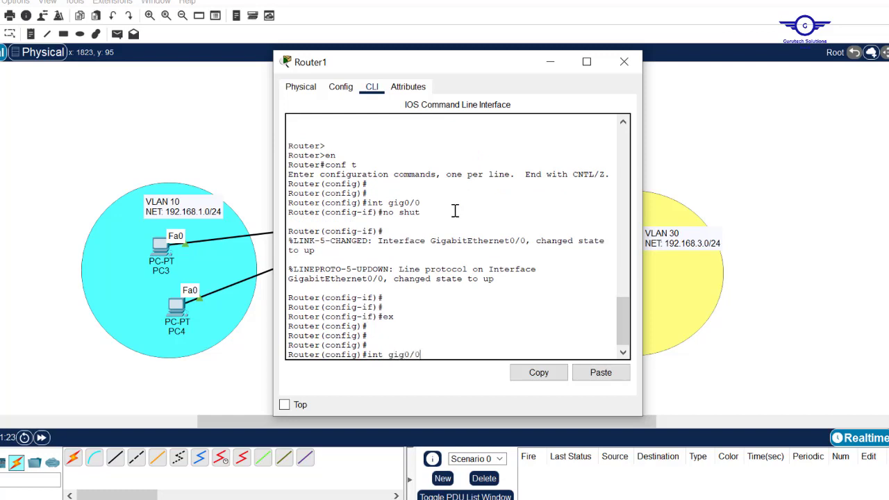
type("10")
key("Return")
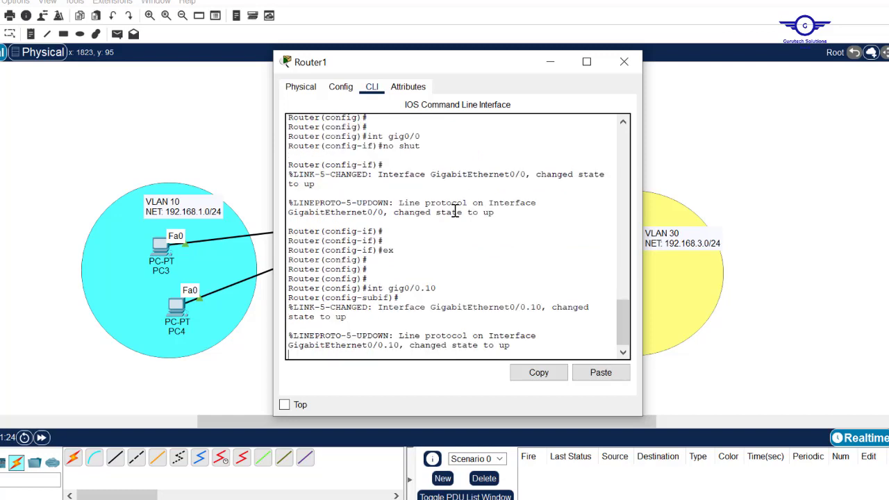
key("Return")
key("Return")
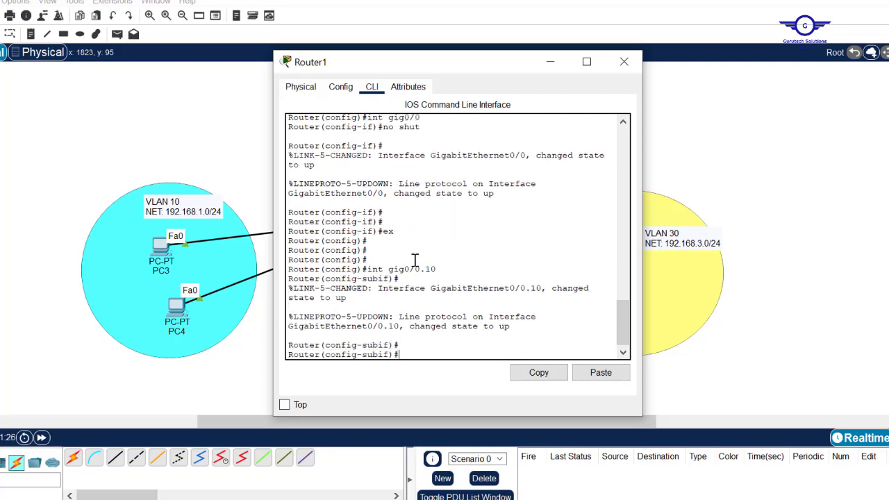
left_click_drag(436, 270, 372, 273)
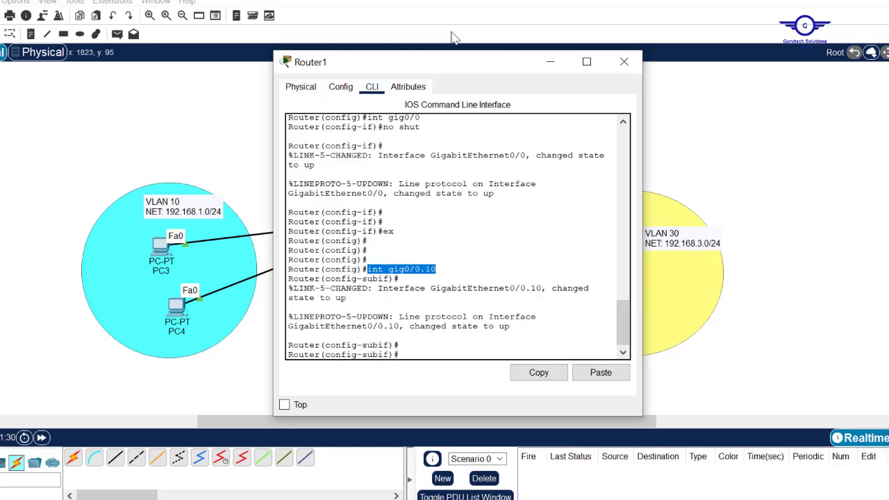
Set the encapsulation of Router1's subinterface gig0/0.10 to dot1Q 10, with the router window moved clear of the VLAN labels.
left_click_drag(443, 62, 460, 15)
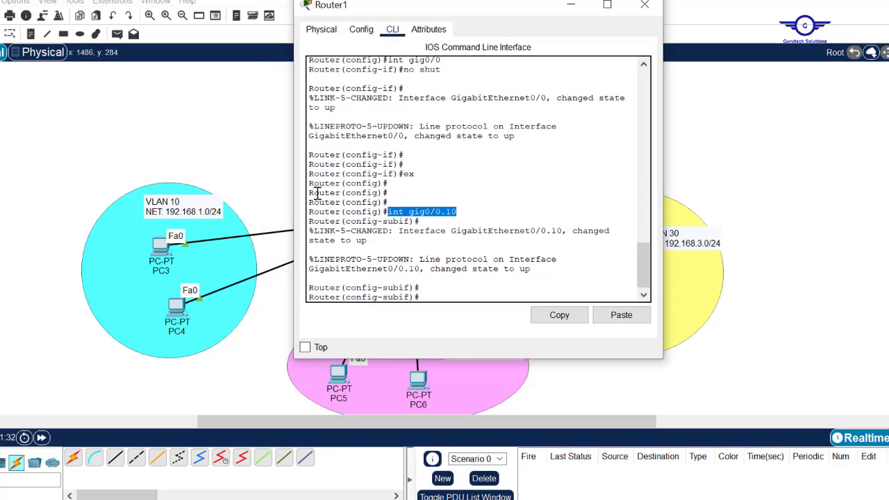
left_click(448, 299)
type("enc")
key("Tab")
type("d")
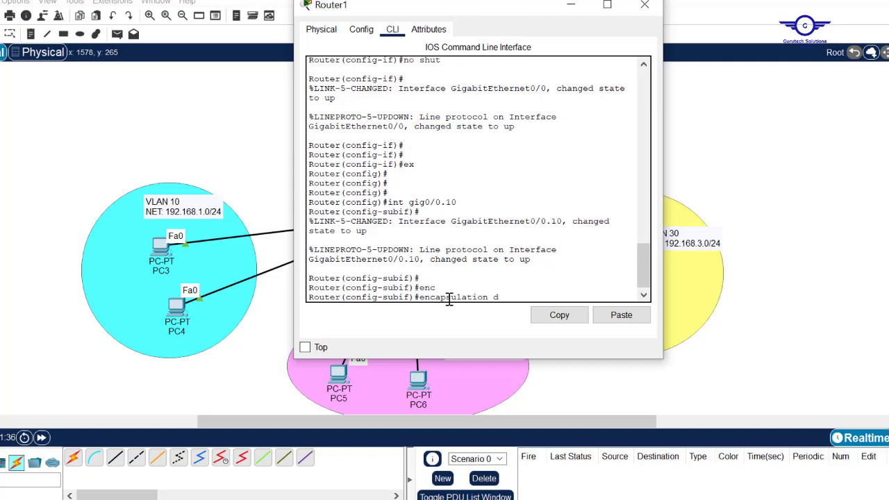
type("o")
key("Tab")
type("10")
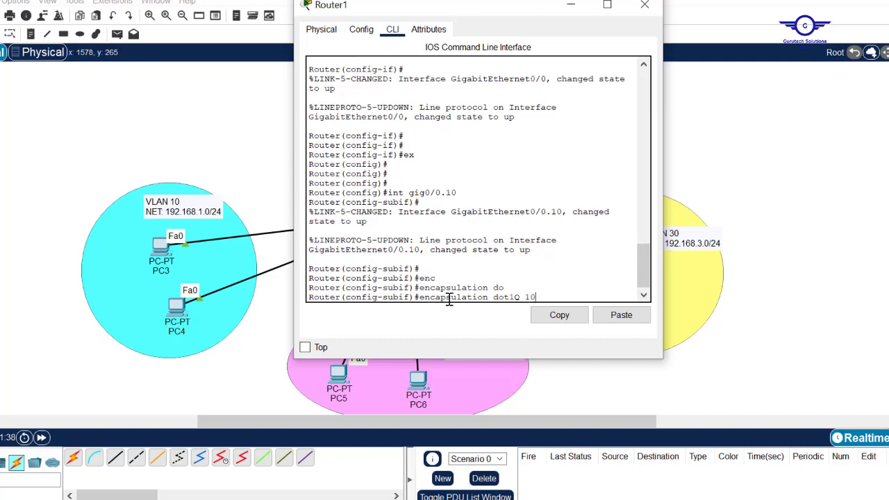
left_click_drag(536, 295, 423, 298)
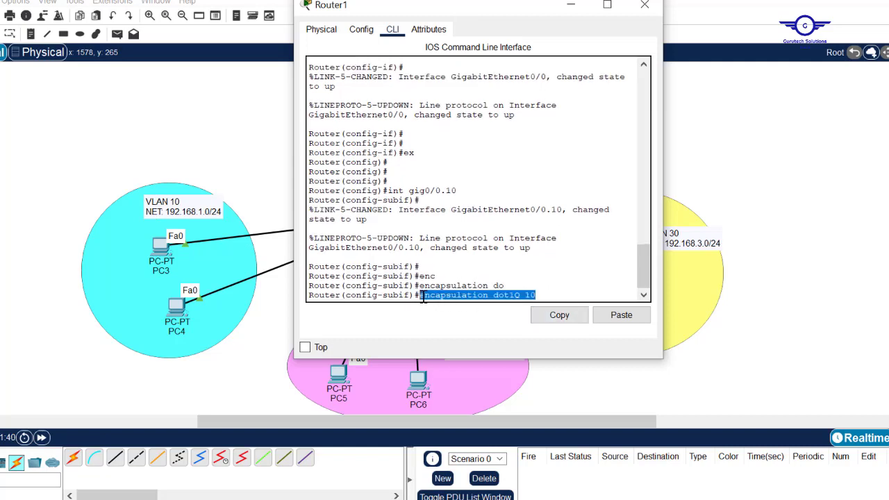
key("Return")
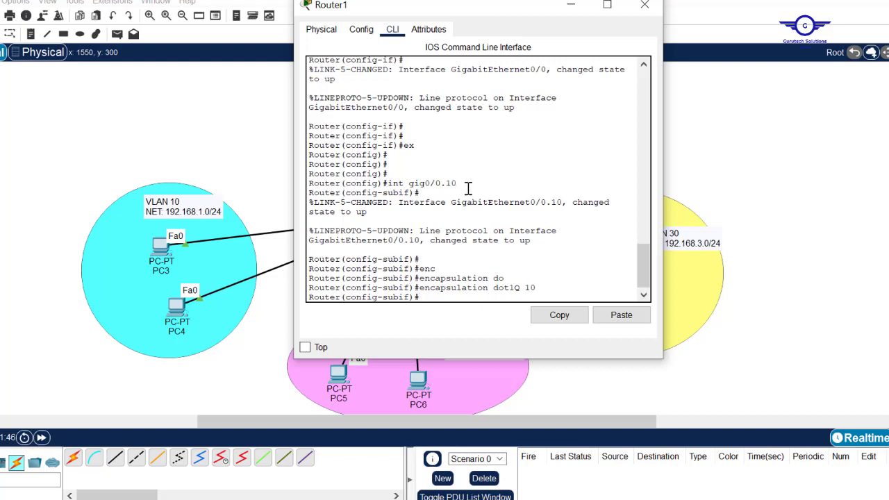
left_click_drag(467, 184, 388, 187)
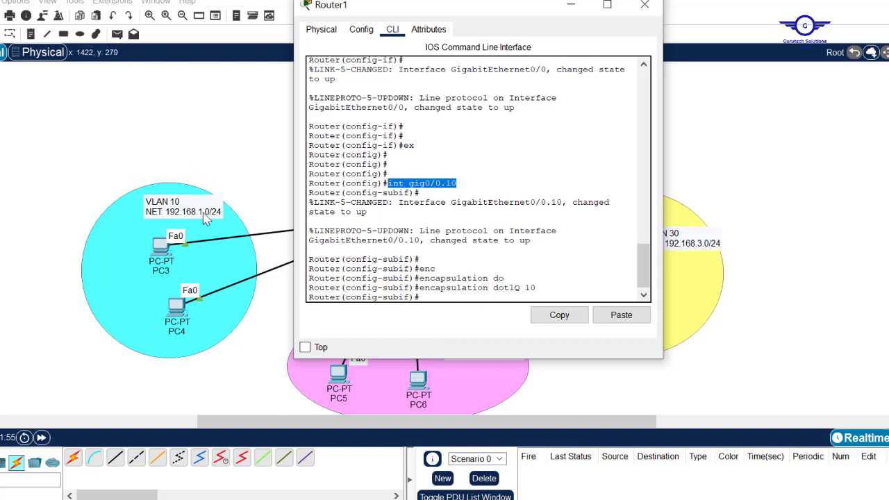
Assign IP address 192.168.1.1 with mask 255.255.255.0 to subinterface gig0/0.10, return to global configuration mode, and highlight the assigned address.
left_click(426, 292)
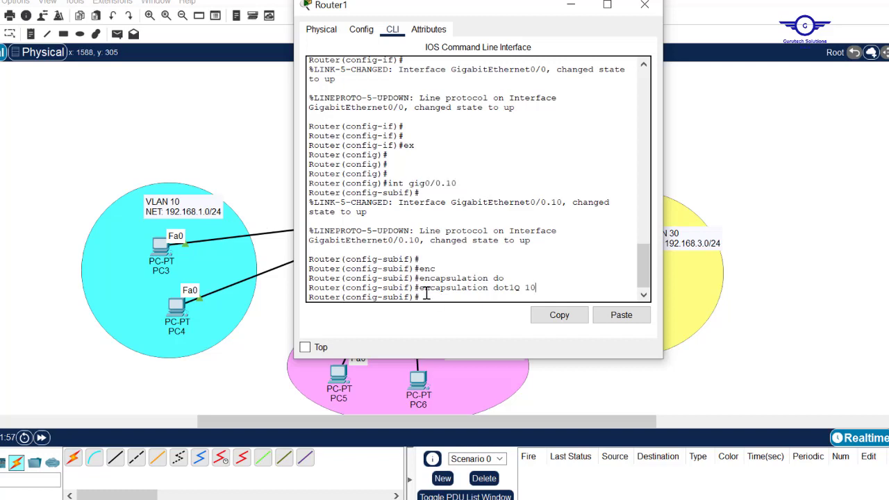
type("ip add 192.168.1.1 255.255")
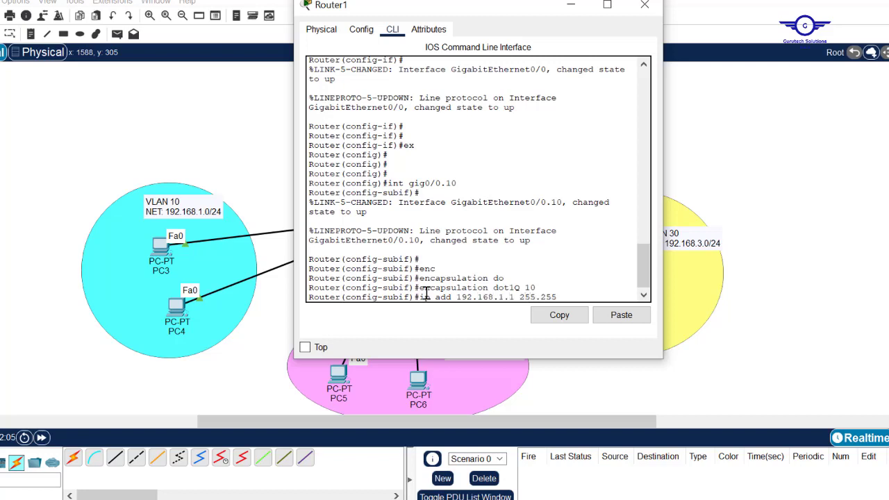
type(".255.0")
key("Return")
type("ex")
key("Return")
key("Return")
key("Return")
key("Return")
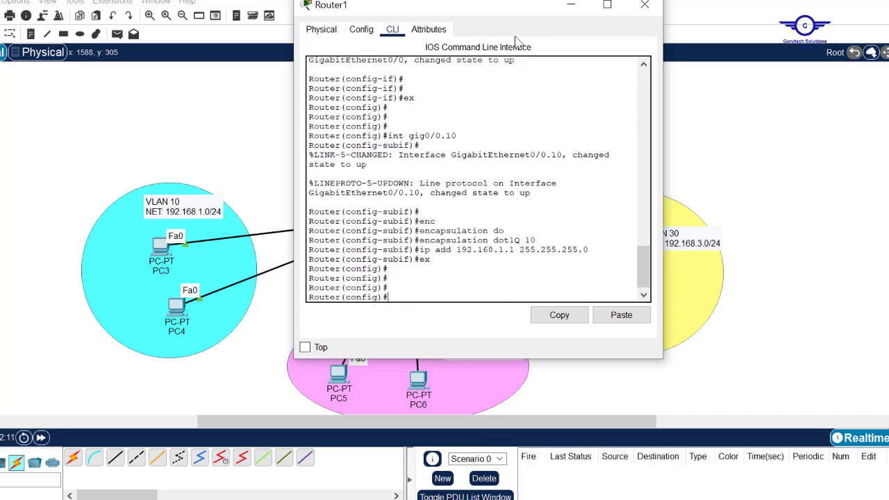
left_click_drag(494, 14, 646, 28)
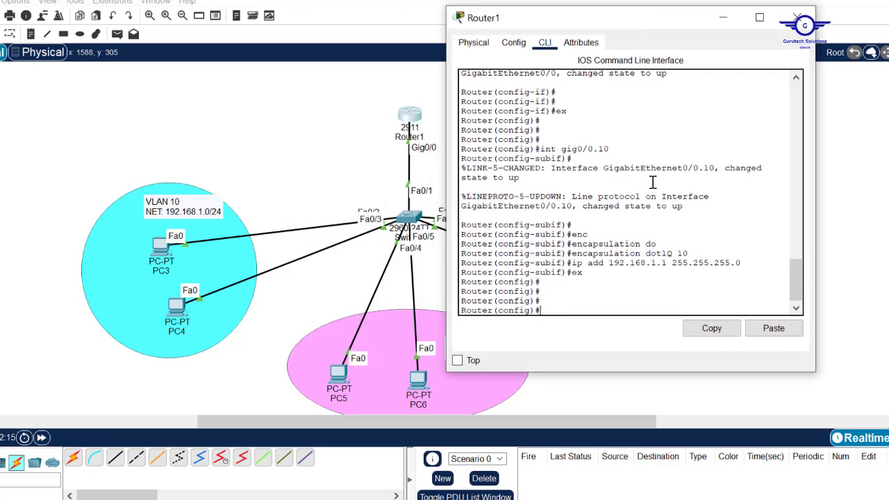
left_click_drag(668, 263, 611, 262)
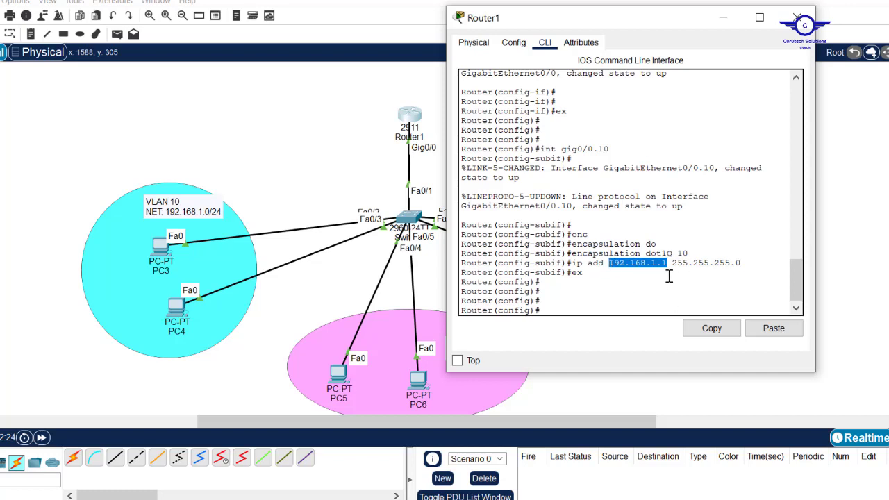
left_click(583, 307)
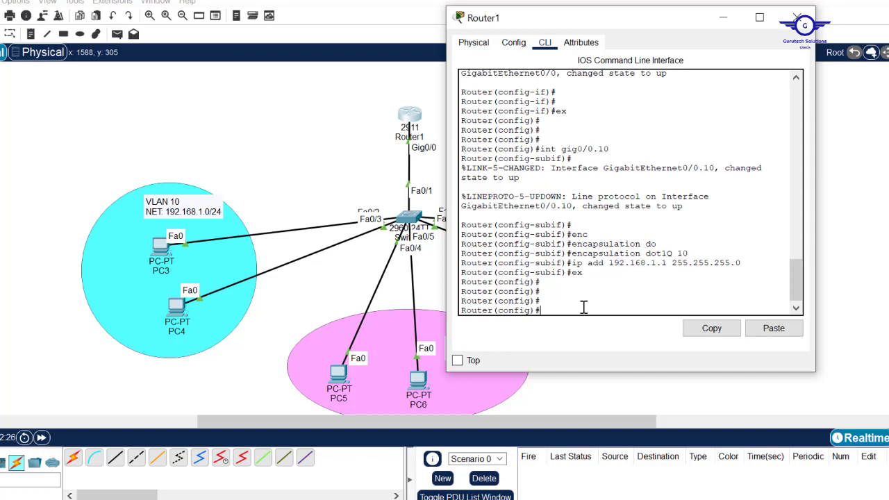
Create the subinterface gig0/0.20 on Router1, reusing the earlier gig0/0.10 interface command.
left_click_drag(620, 151, 544, 151)
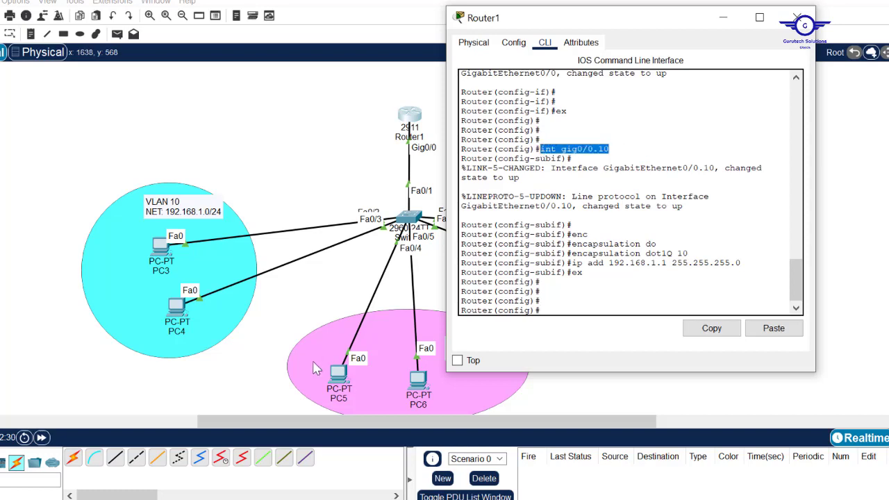
left_click(565, 311)
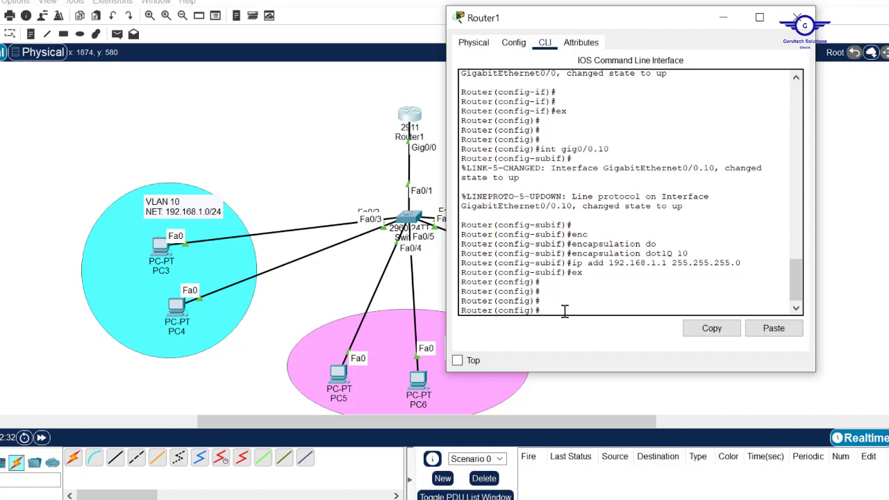
key("Up")
key("Up")
key("Up")
key("Up")
key("Up")
key("Up")
type("2")
key("Return")
key("Return")
key("Return")
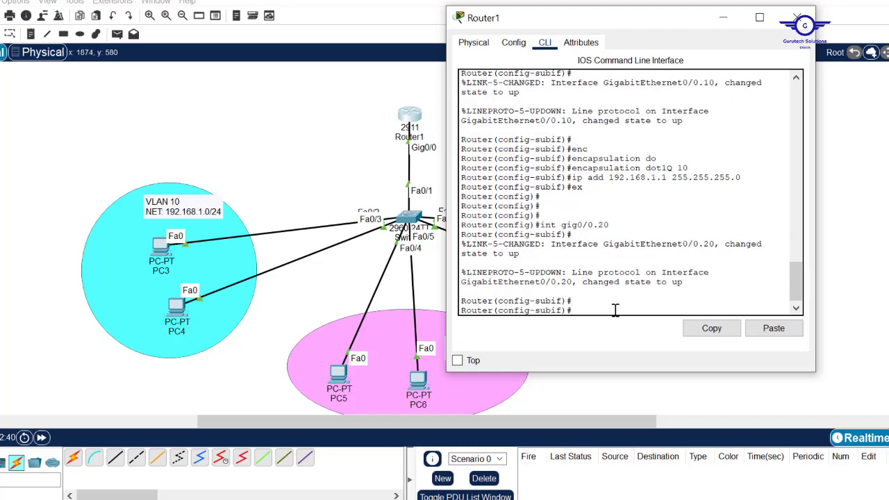
Move the router window clear of the VLAN 20 label and set the encapsulation of gig0/0.20 to dot1Q 20.
left_click_drag(619, 23, 683, 31)
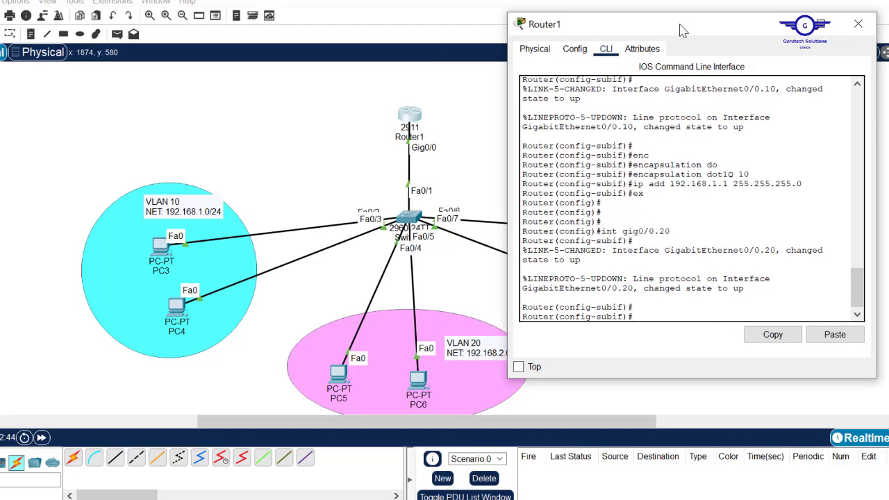
type("enc")
key("Tab")
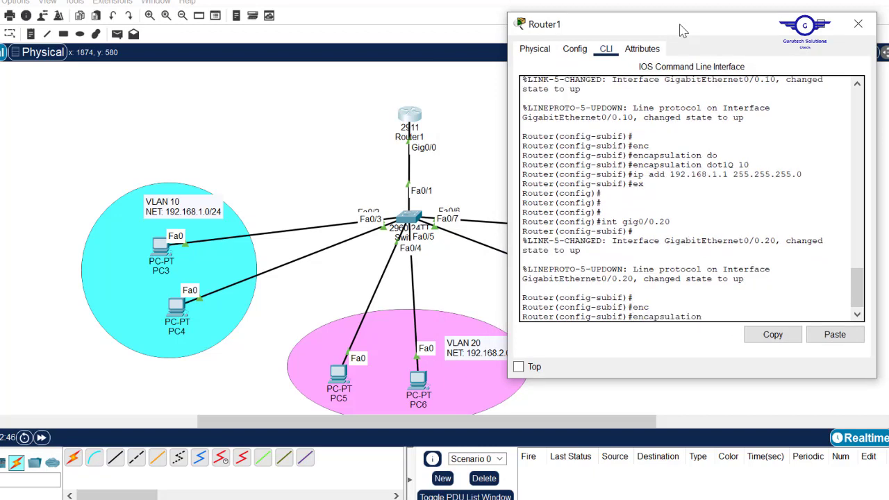
type("d")
key("Tab")
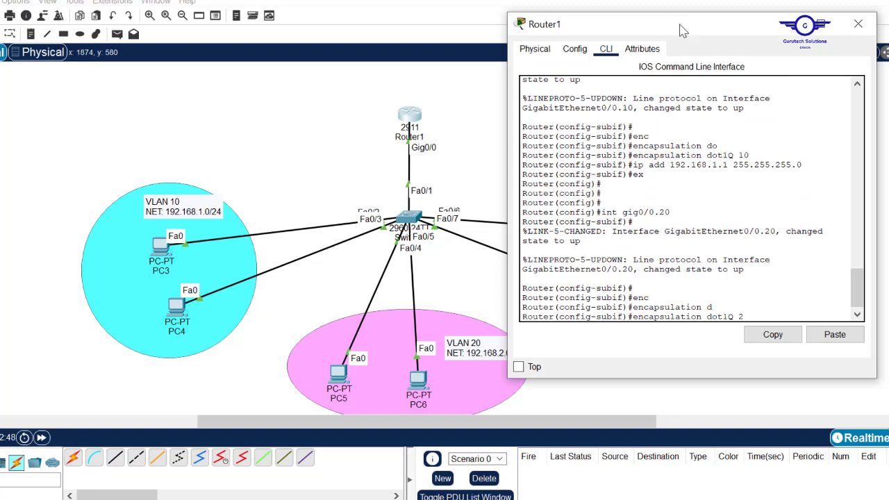
type("20")
key("Return")
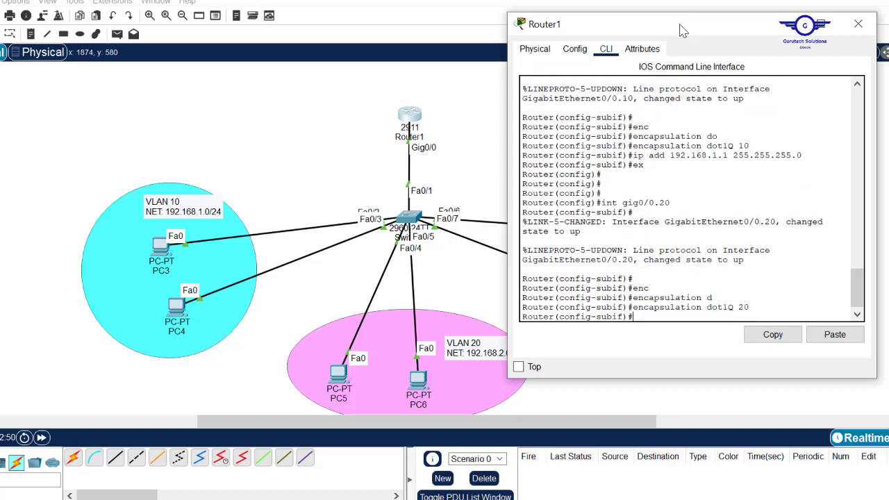
Assign IP address 192.168.2.1 with mask 255.255.255.0 to subinterface gig0/0.20 and exit to global configuration mode.
key("Up")
key("Up")
key("Up")
key("Up")
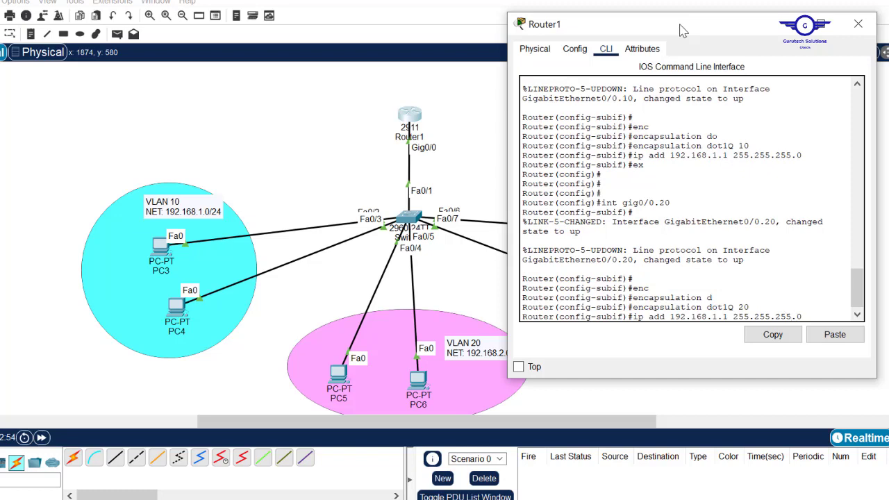
key("Left")
key("Left")
key("Left")
key("Left")
key("Left")
key("Left")
key("Left")
key("Left")
key("Left")
key("Left")
key("Left")
key("Left")
key("Left")
key("Left")
key("Left")
key("Left")
key("BackSpace")
type("2")
key("Return")
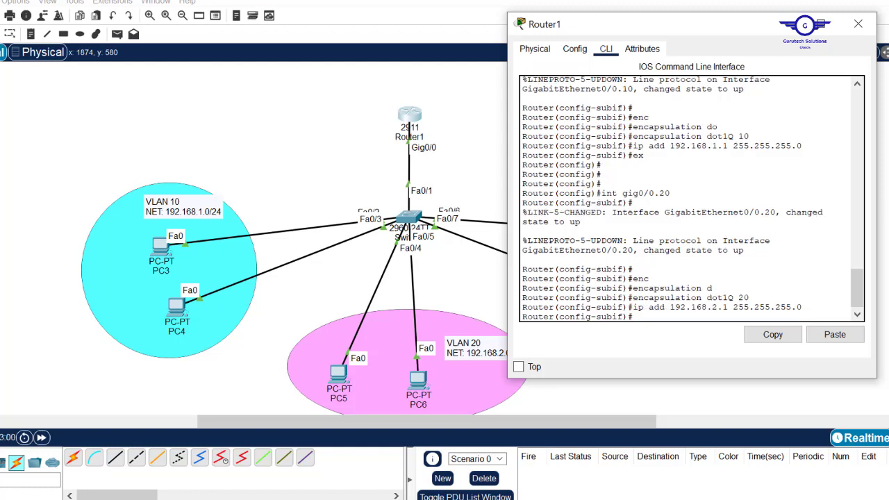
key("Return")
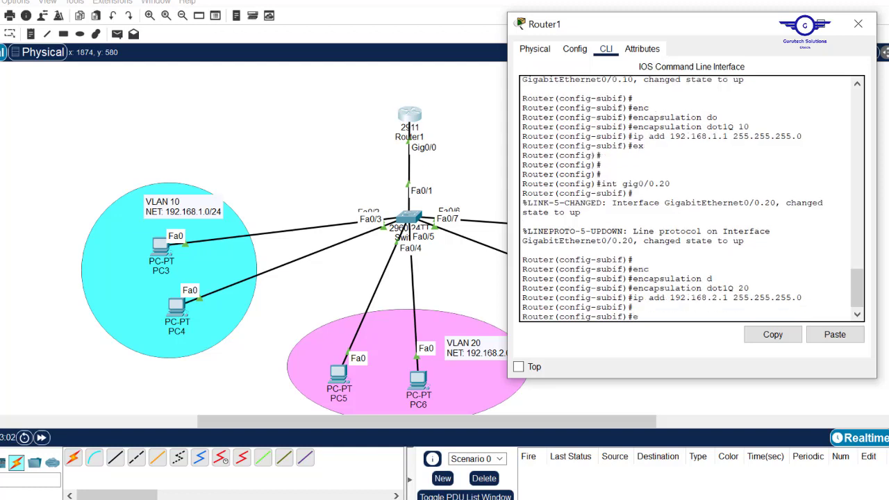
type("ex")
key("Return")
key("Return")
key("Return")
key("Return")
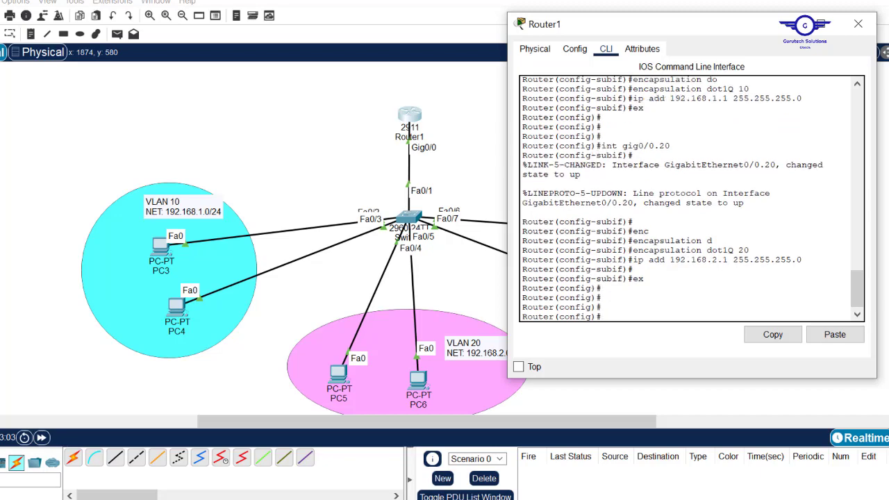
Move the router window clear of the VLAN 30 area and create the subinterface gig0/0.30 on Router1.
left_click_drag(739, 31, 371, 52)
key("Up")
key("Up")
key("Up")
key("Up")
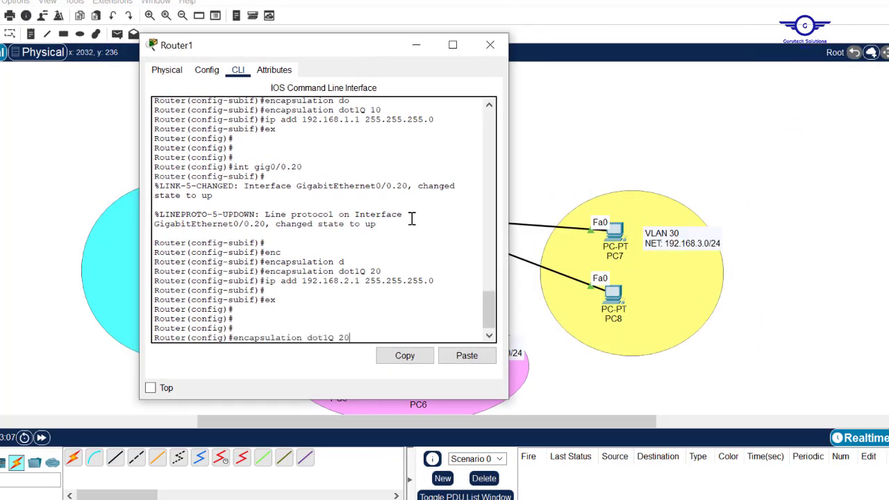
type("3")
key("Return")
key("Return")
key("Return")
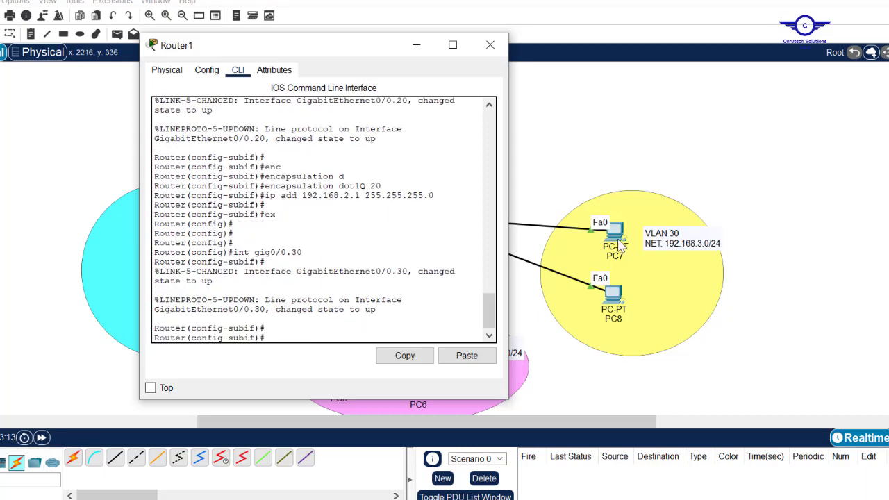
Set the encapsulation of Router1's subinterface gig0/0.30 to dot1Q 30.
type("enc")
key("Tab")
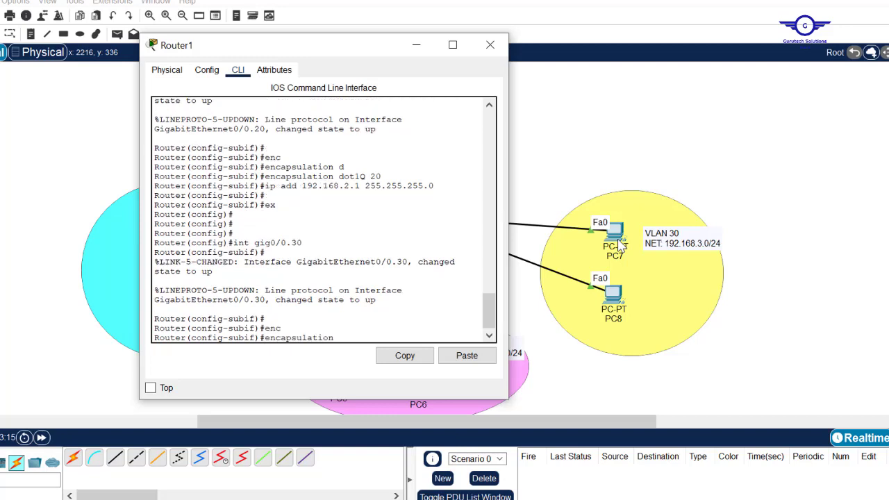
type("d")
key("Tab")
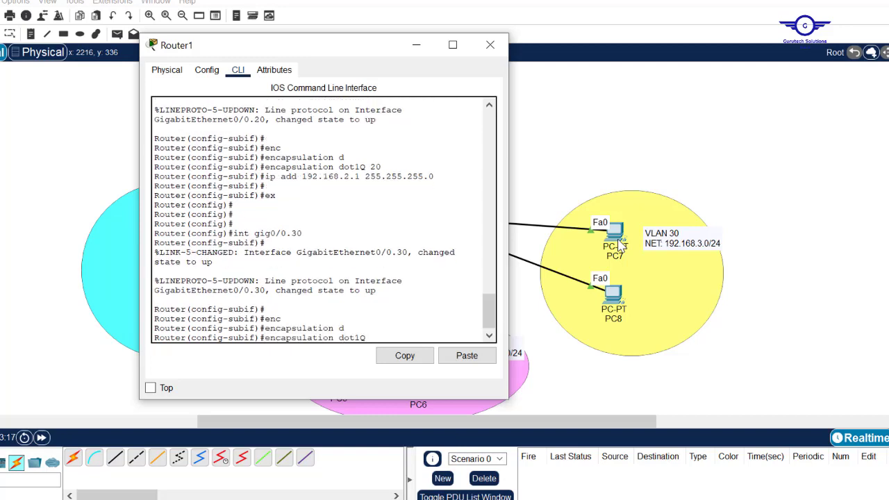
type("30")
key("Return")
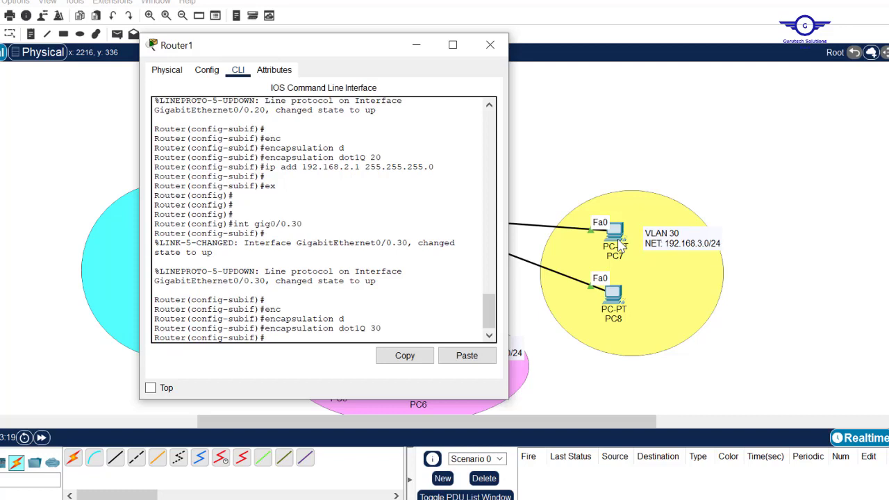
Assign IP address 192.168.3.1 with mask 255.255.255.0 to subinterface gig0/0.30 and exit to global configuration mode.
key("Up")
key("Up")
key("Up")
key("Up")
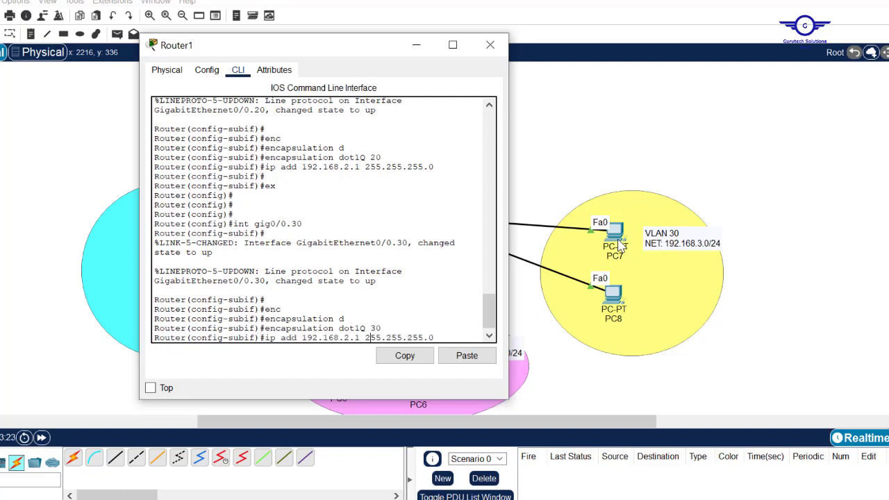
key("Left")
key("Left")
key("Left")
key("Left")
key("Left")
key("Left")
key("Left")
key("Left")
key("Left")
key("Left")
key("Left")
key("Left")
key("Left")
key("Left")
key("Left")
key("Left")
key("Left")
key("BackSpace")
type("3")
key("Return")
type("exit")
key("Return")
key("Return")
key("Return")
key("Return")
Save Router1's configuration with do wr and close the router window.
type("d")
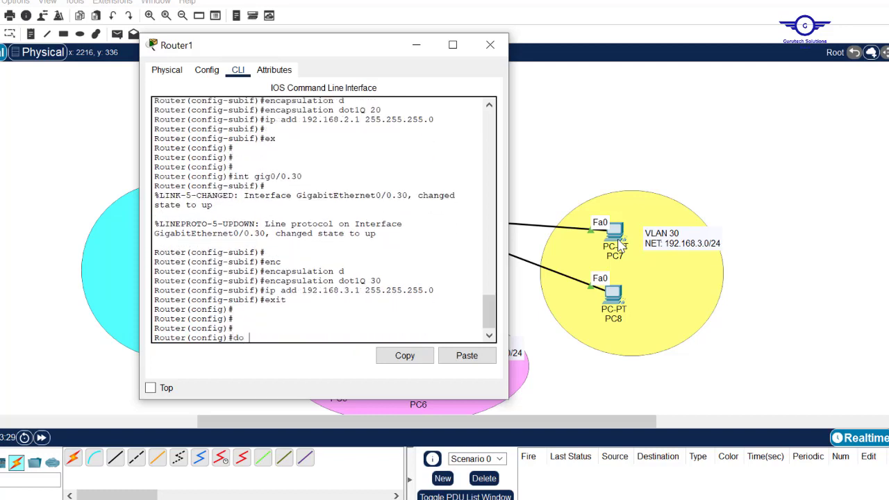
key("Return")
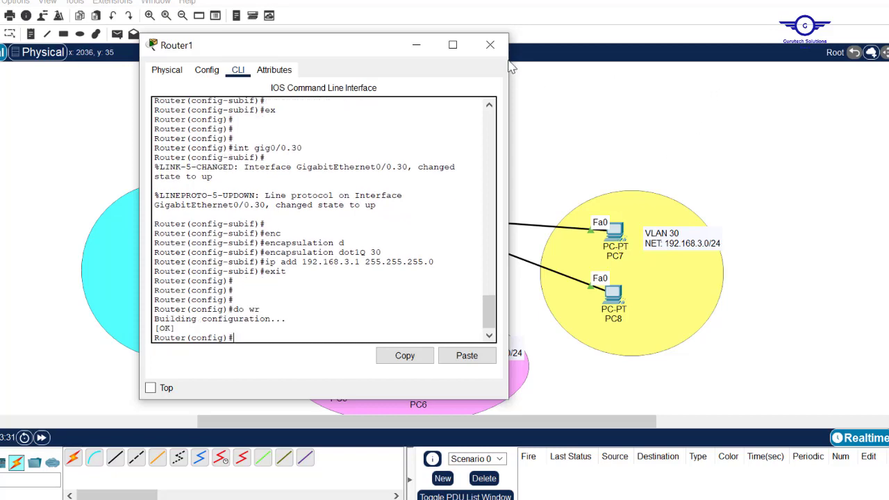
left_click(491, 46)
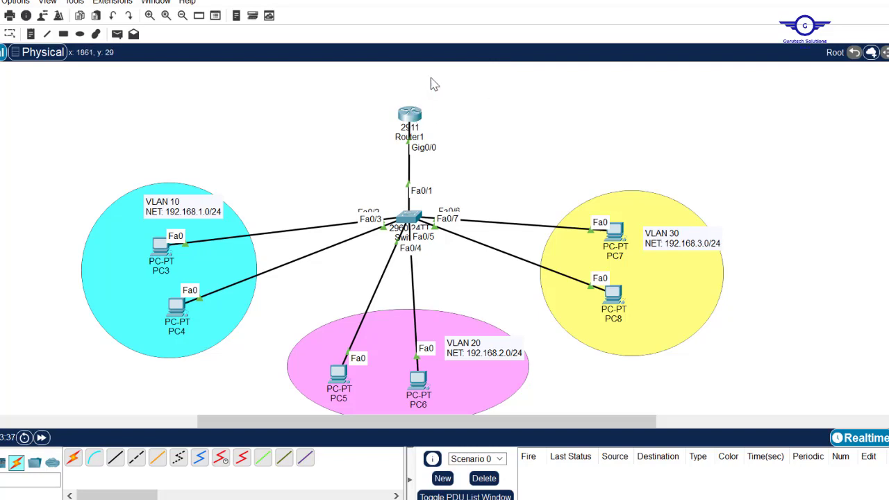
Examine Router1's interface summary and command line to review the subinterface addresses, with the router window dismissed at the end.
left_click_drag(355, 93, 484, 148)
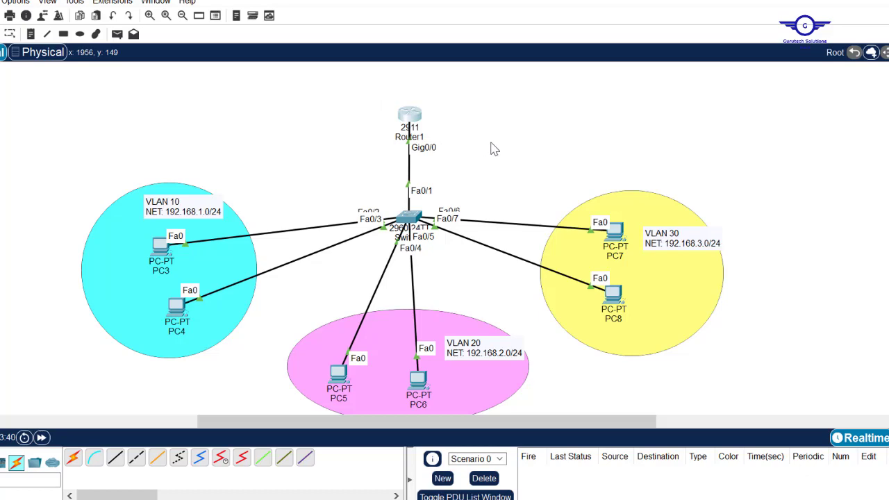
left_click(508, 144)
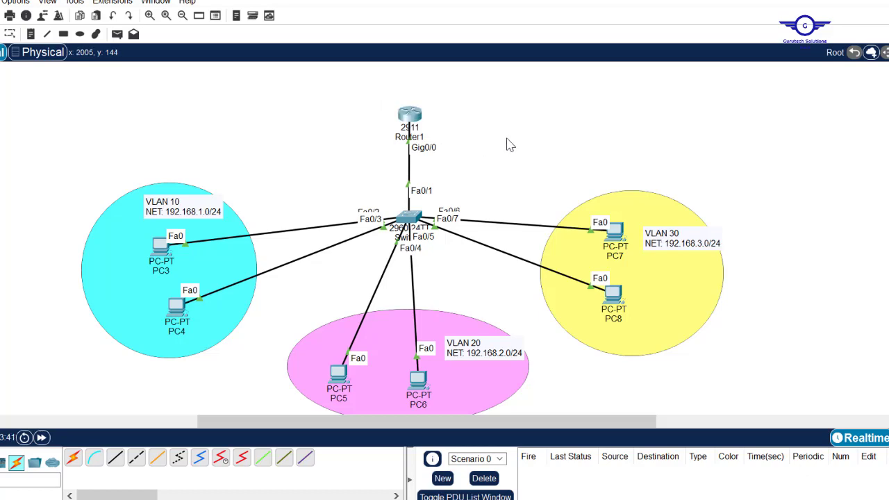
left_click(414, 120)
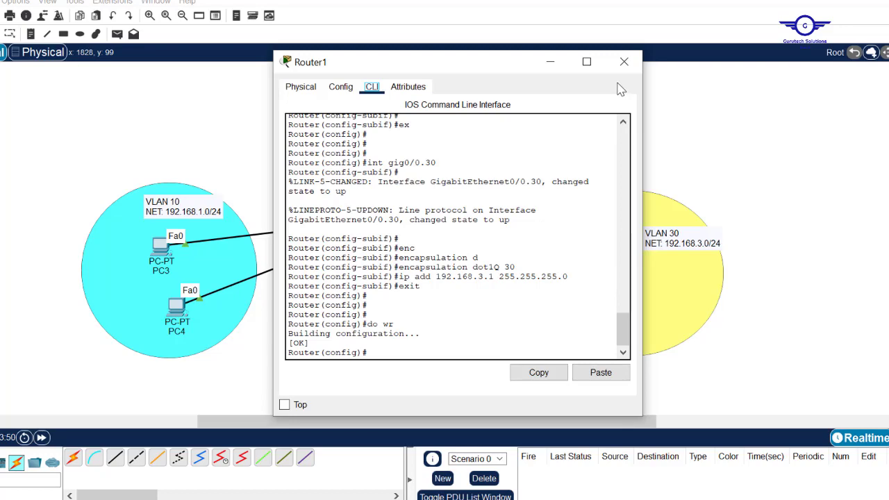
left_click(624, 62)
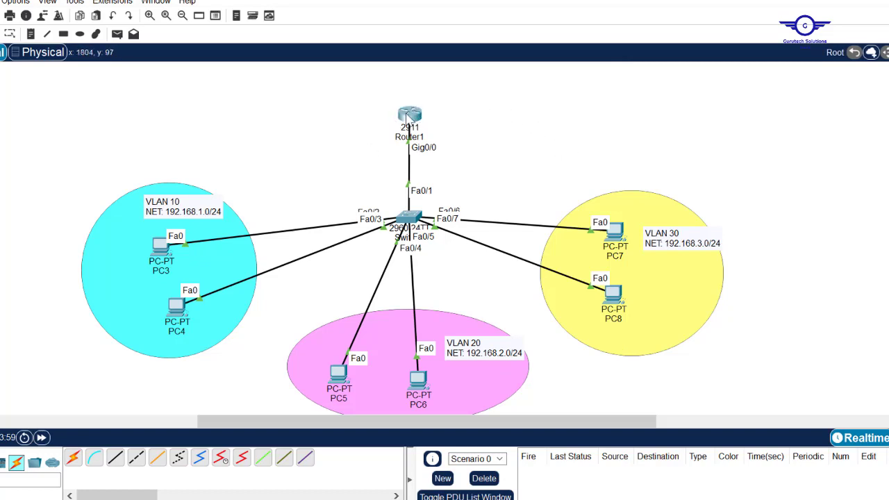
mouse_move(414, 121)
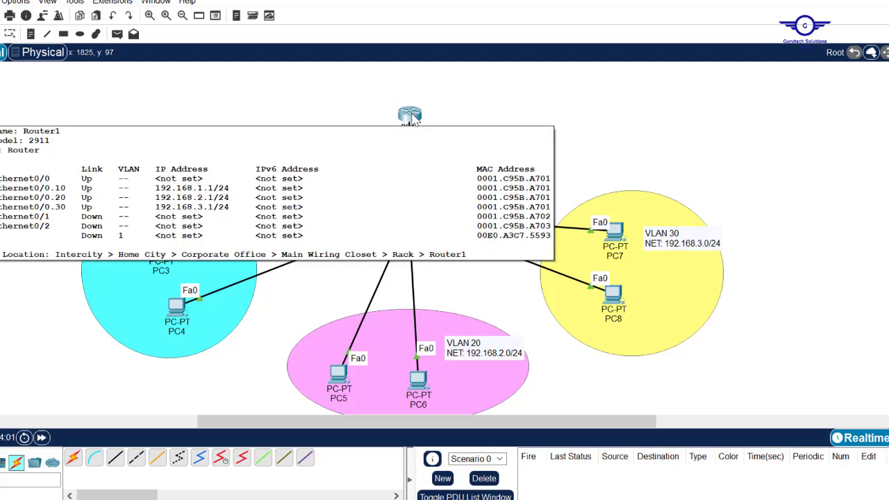
left_click(413, 120)
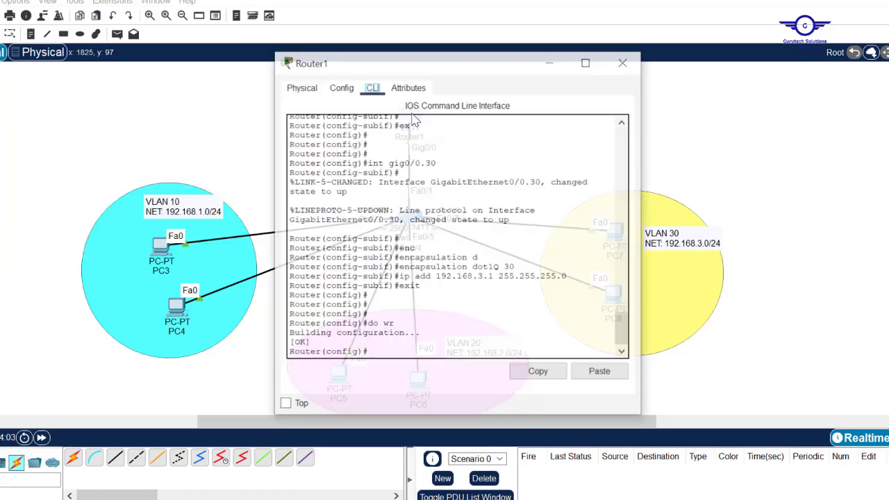
key("Return")
key("Return")
key("Return")
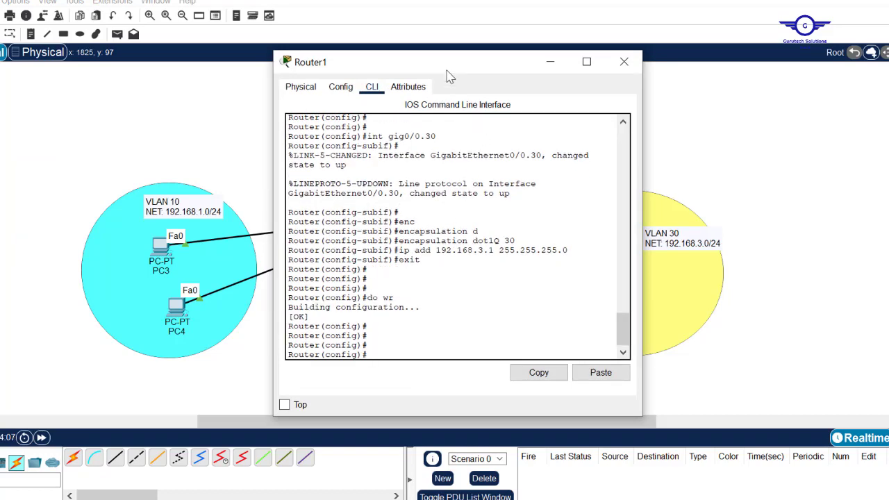
left_click(709, 119)
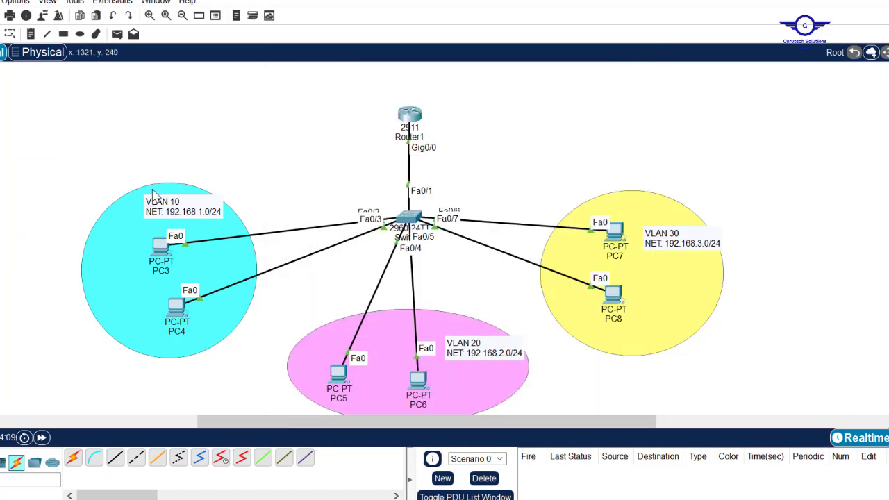
Mark out the VLAN 10 area and the VLAN 20 area of the topology one after the other.
left_click_drag(98, 142, 253, 359)
left_click_drag(314, 281, 521, 417)
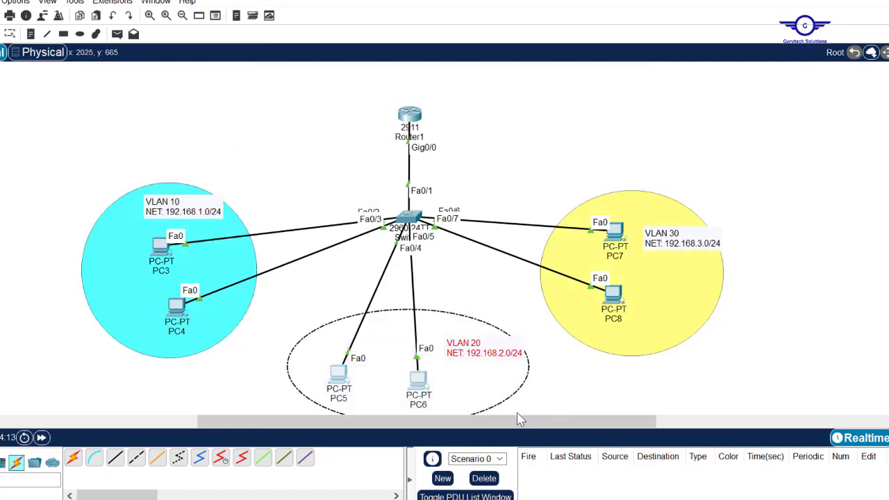
Mark out the VLAN 30 area, and enable the DHCP service on Router1 with service dhcp in global configuration mode.
left_click_drag(552, 158, 756, 384)
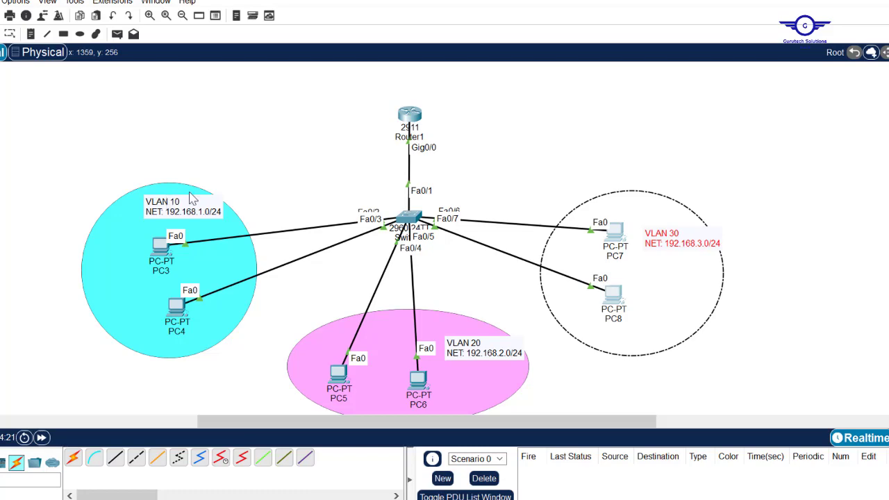
left_click(416, 123)
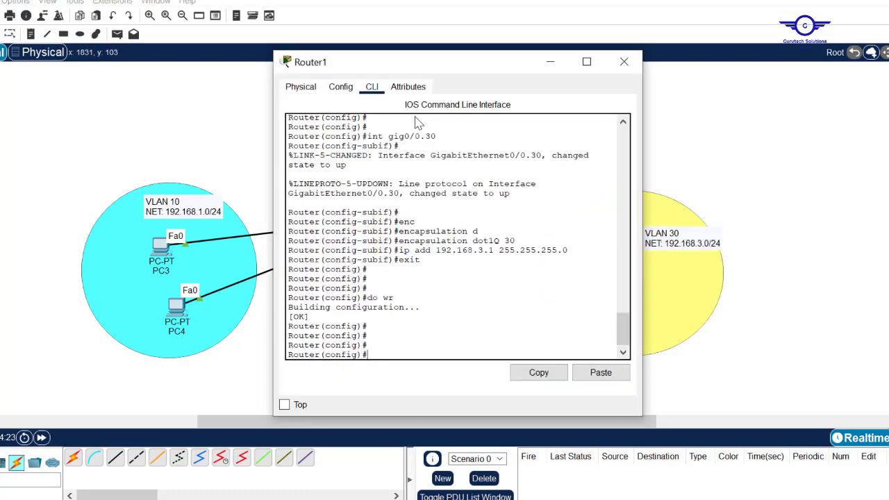
left_click_drag(450, 64, 545, 29)
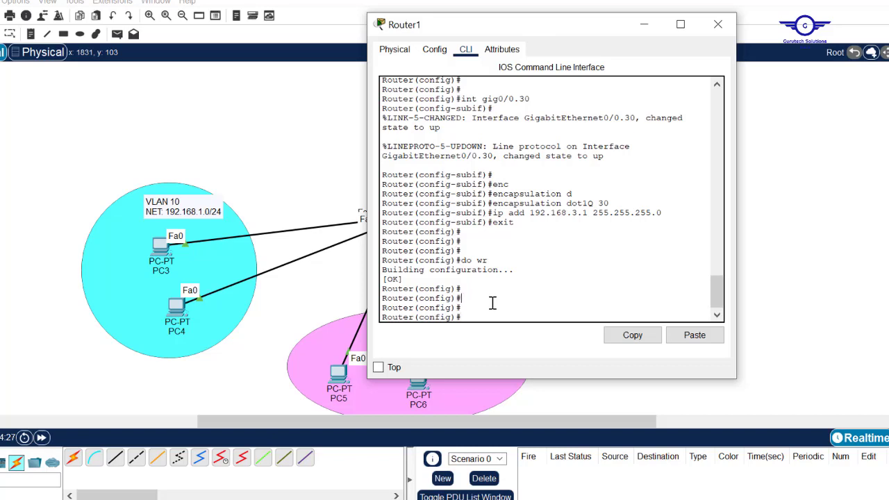
type("serv")
key("Tab")
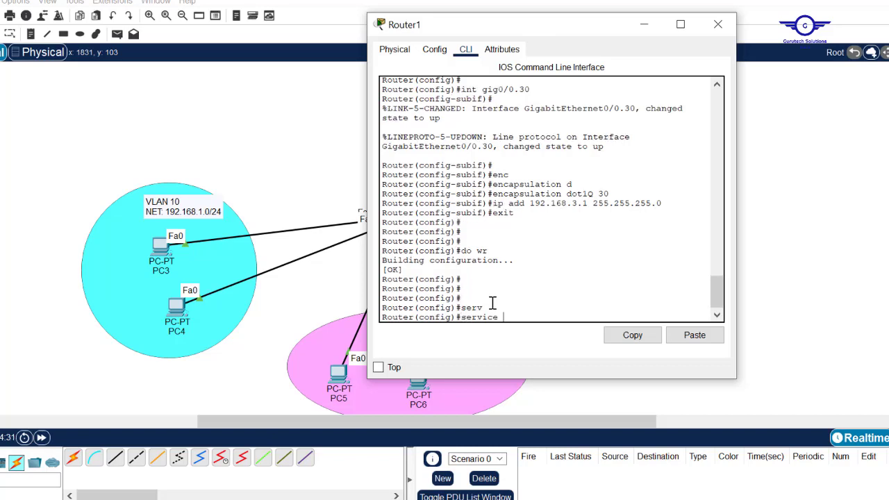
type("dh")
key("Tab")
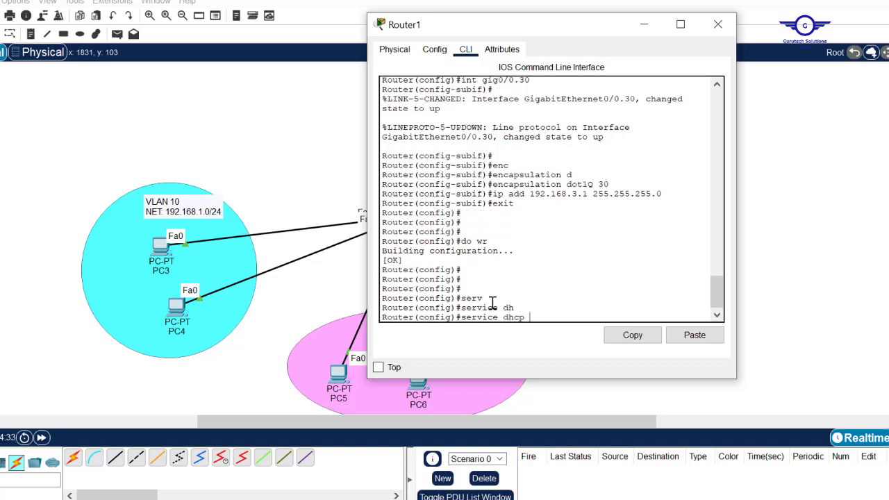
key("Return")
key("Return")
key("Return")
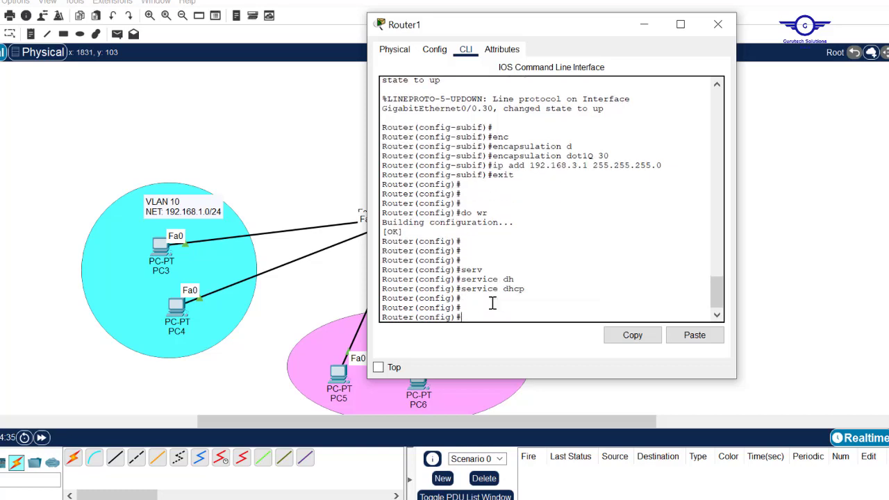
Create a DHCP pool named IT-POOL on Router1 and enter its configuration mode.
type("ip dhc")
key("Tab")
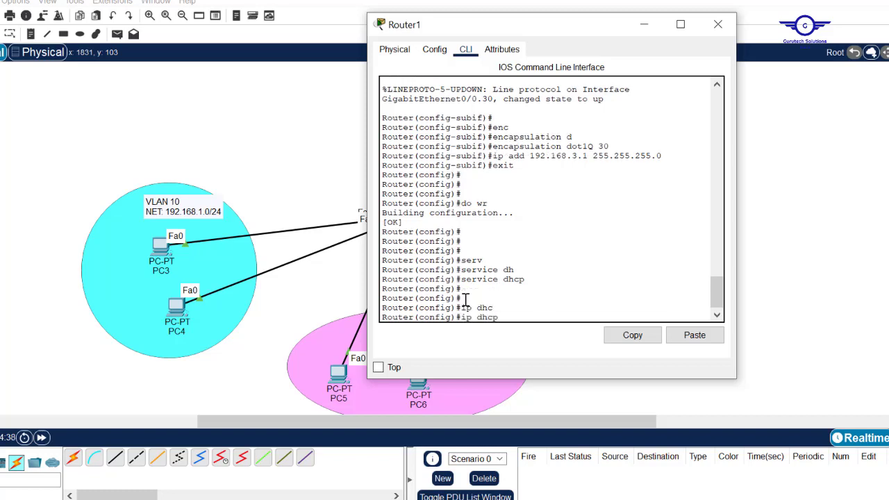
type("po")
key("Tab")
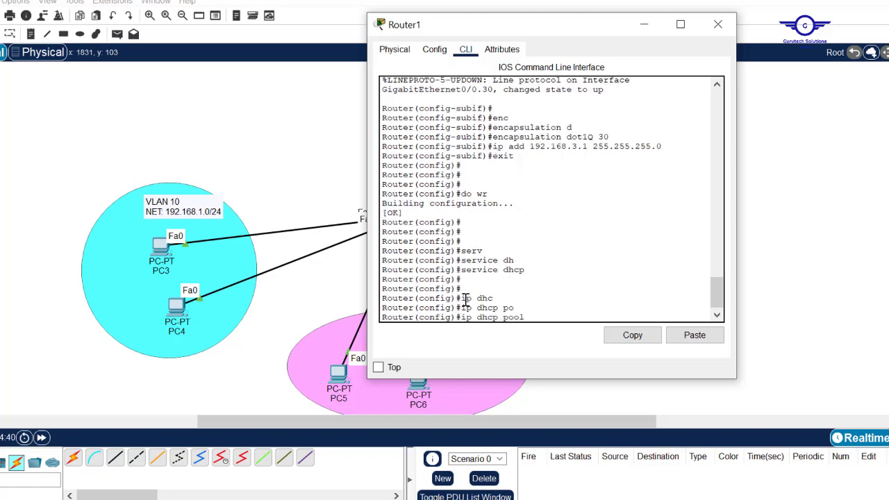
key("Caps_Lock")
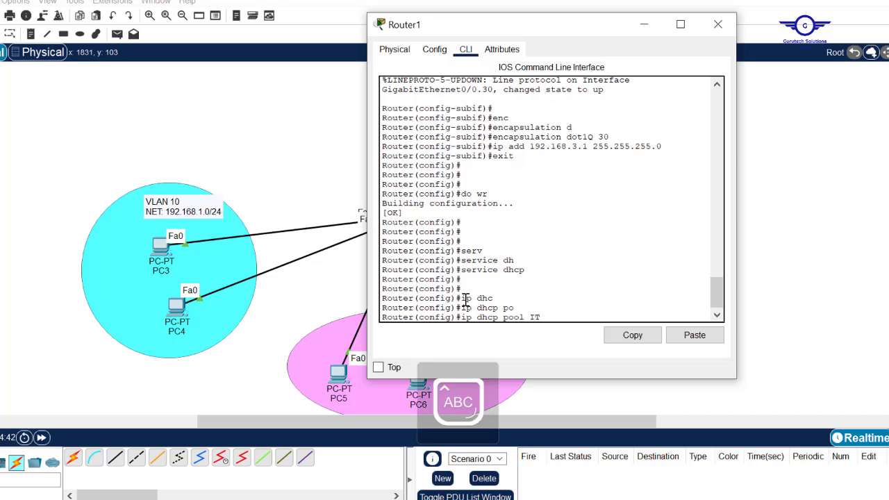
type("IT-POOL")
key("Return")
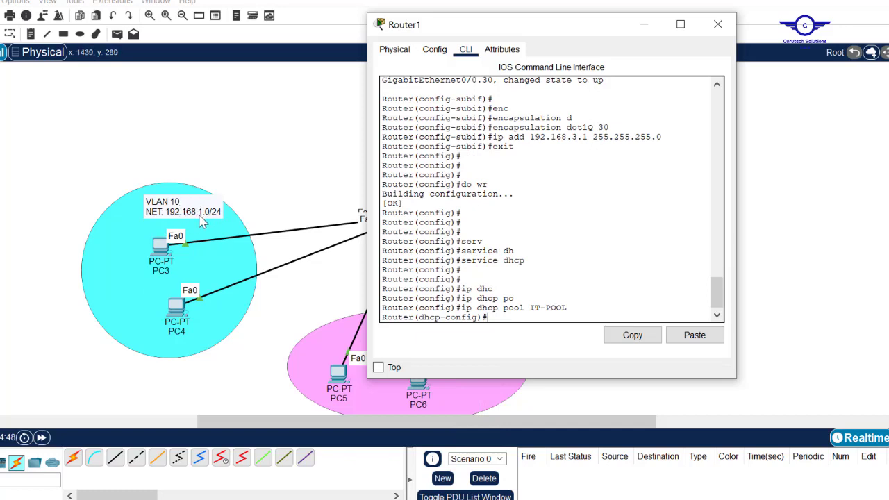
Assign network 192.168.1.0 with mask 255.255.255.0 to the IT-POOL DHCP pool.
type("NET")
key("Tab")
key("Caps_Lock")
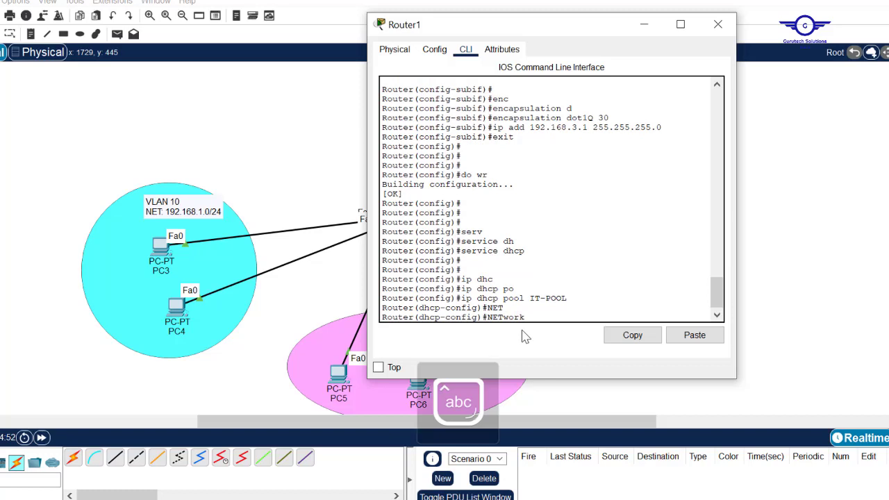
type("192.168.1.0")
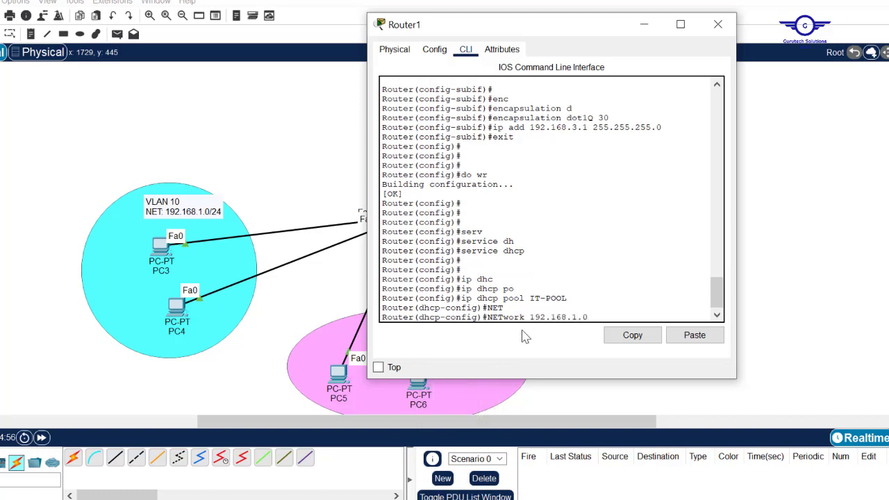
type(" 255.255.255.0")
key("Return")
key("Return")
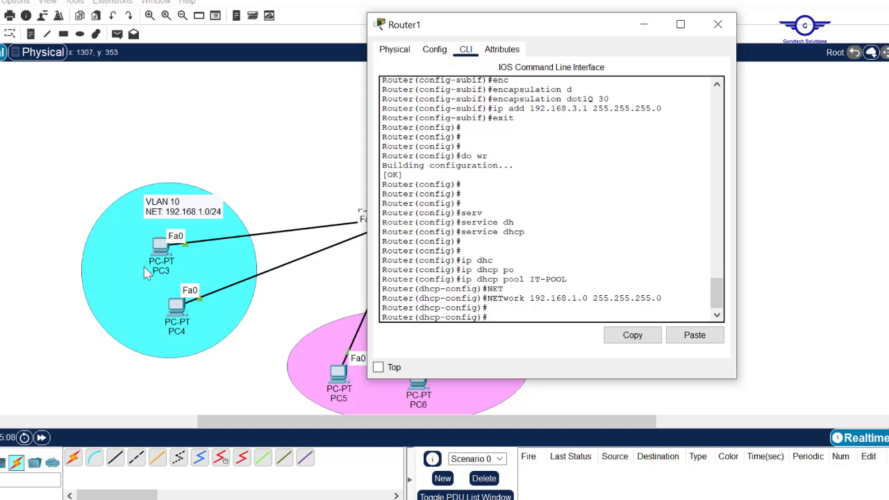
Check the earlier gig0/0.10 subinterface configuration and set IT-POOL's default router to 192.168.1.1.
left_click_drag(574, 278, 529, 279)
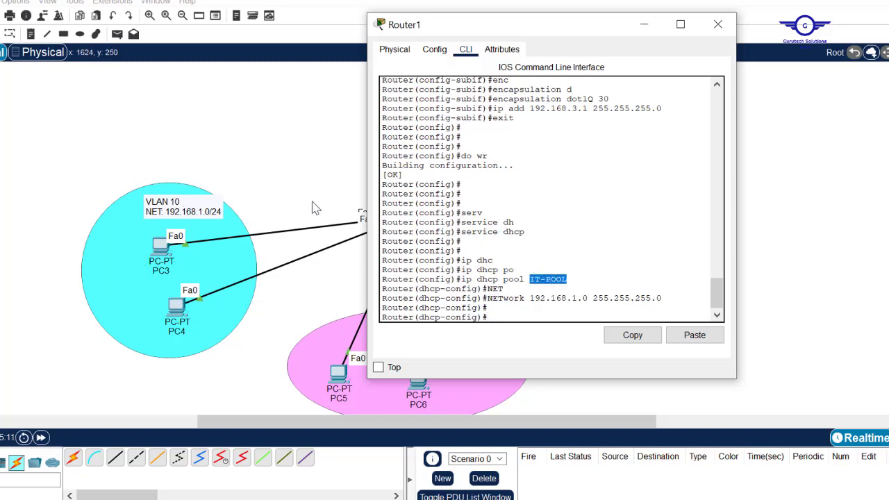
left_click_drag(720, 297, 720, 235)
left_click_drag(533, 146, 458, 150)
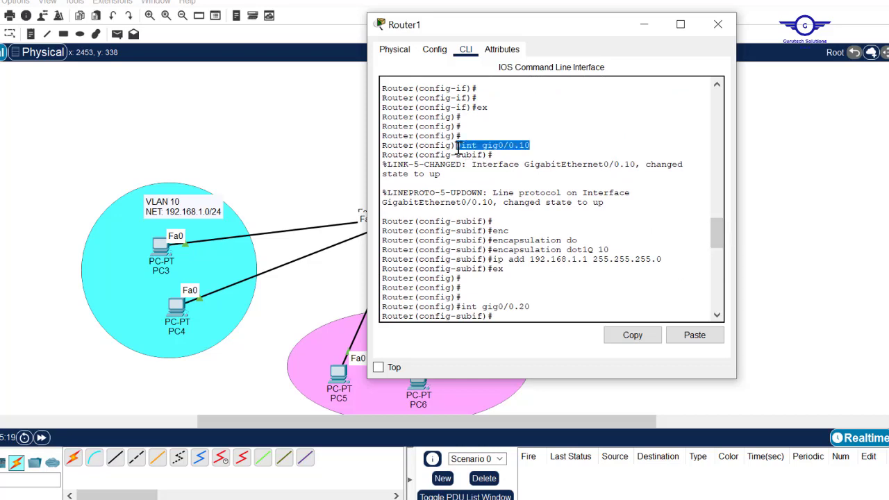
left_click_drag(588, 260, 535, 259)
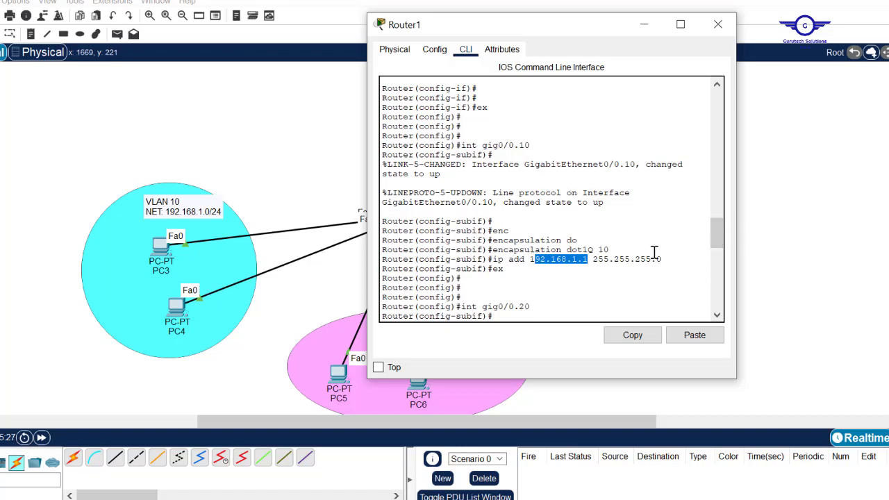
left_click_drag(617, 252, 495, 254)
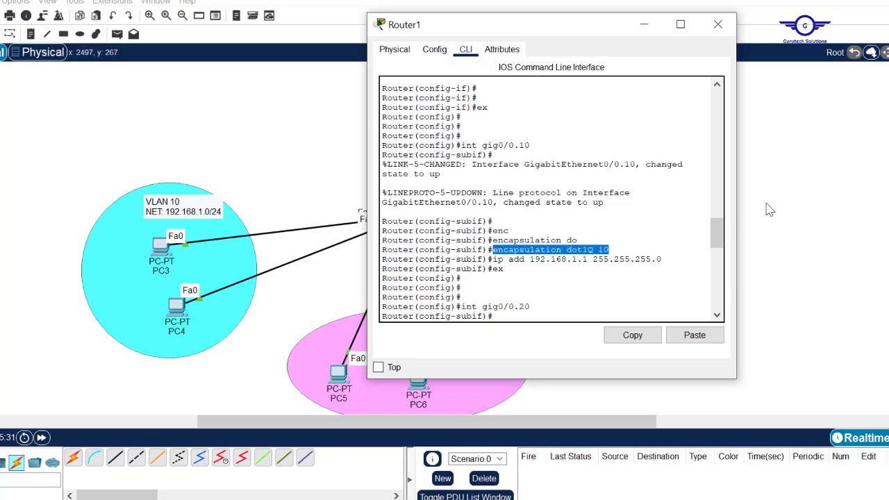
left_click_drag(717, 237, 719, 292)
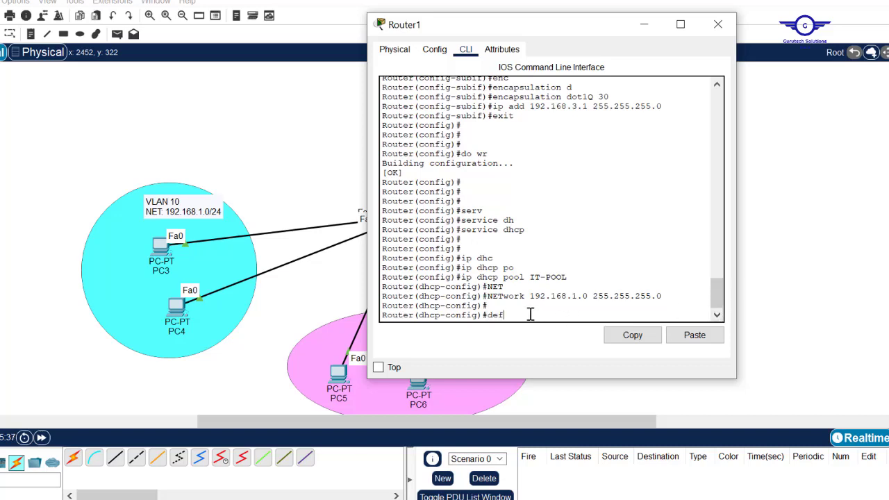
key("Tab")
type("192.168")
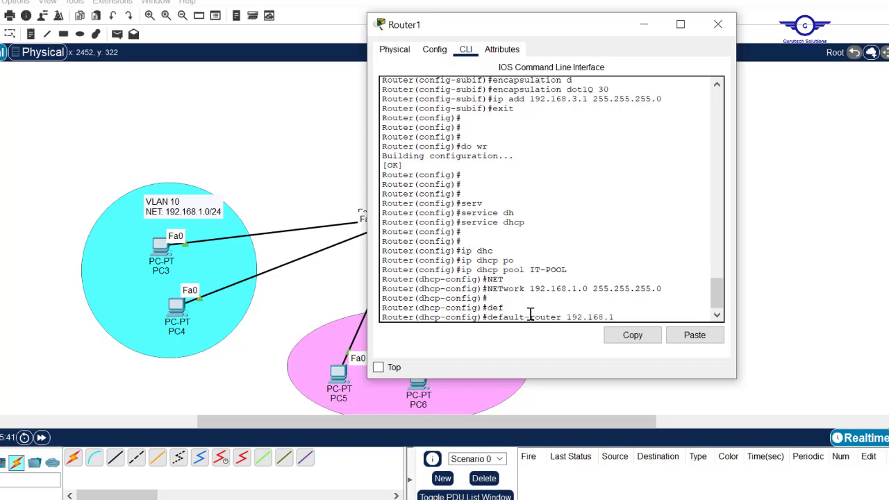
key("Return")
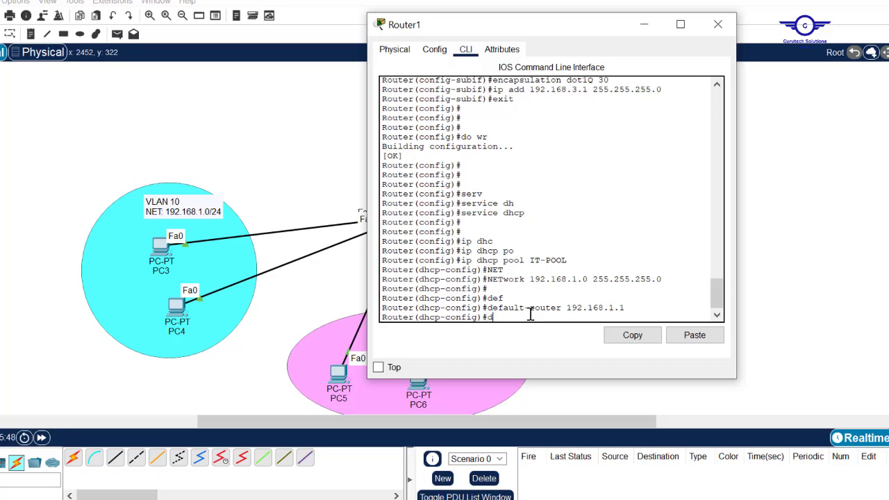
Set IT-POOL's DNS server to 192.168.1.1 and exit to global configuration mode.
key("Tab")
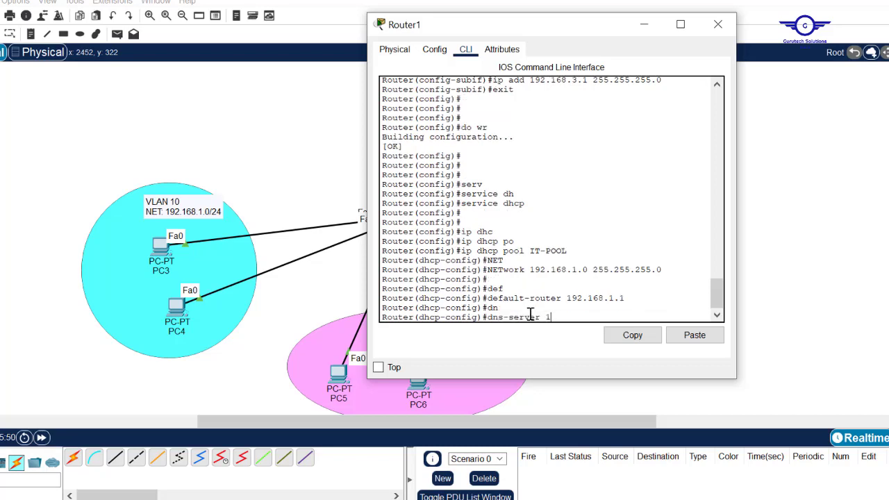
type("192.168.1.1")
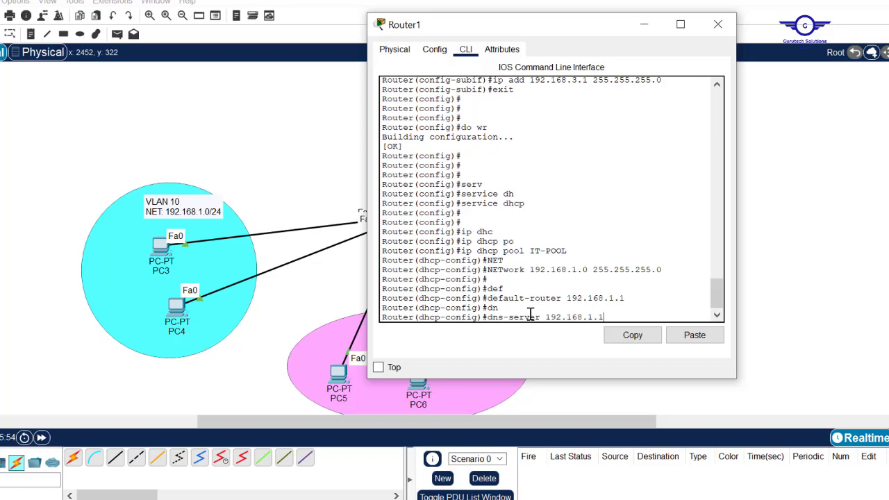
left_click_drag(614, 317, 490, 317)
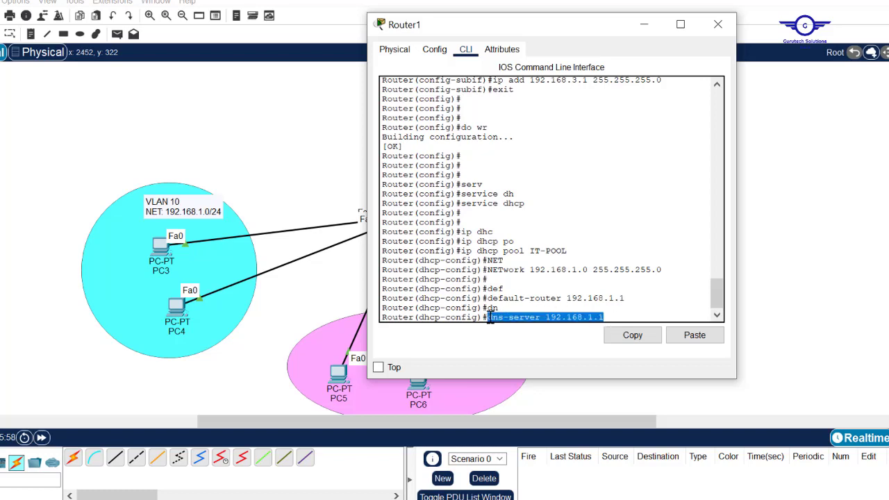
left_click(625, 316)
key("Return")
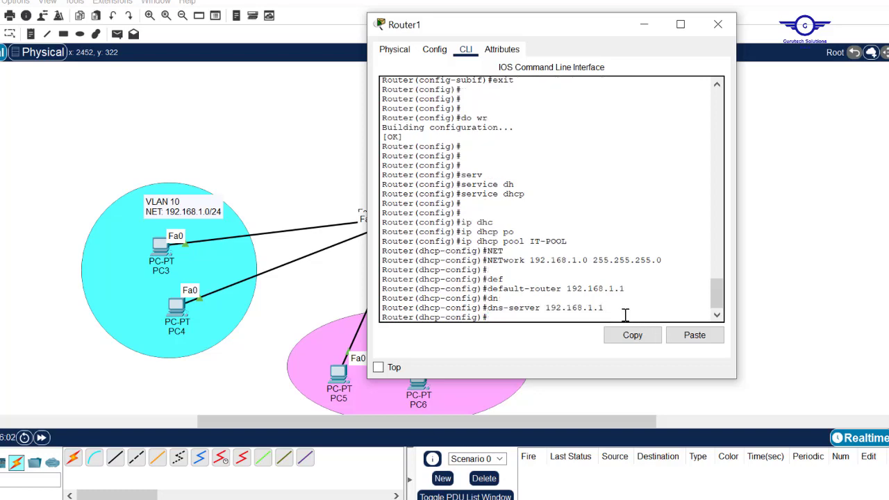
type("exit")
key("Return")
key("Return")
key("Return")
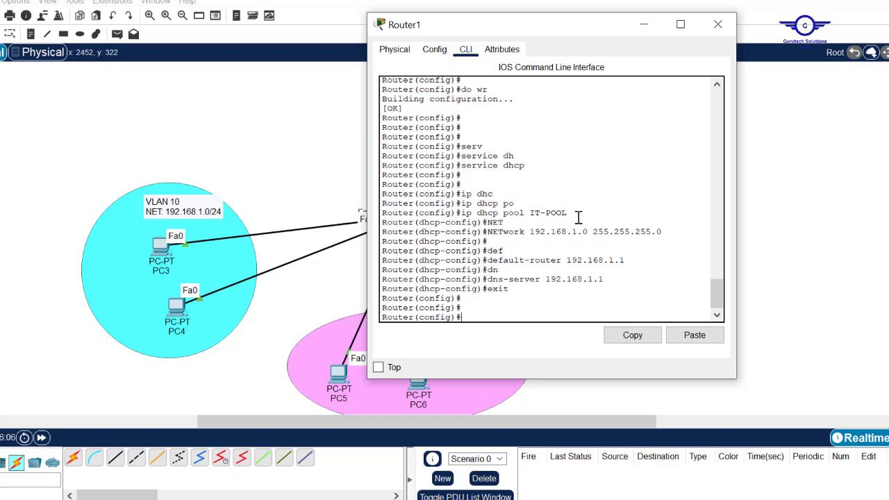
Review the IT-POOL settings against the gig0/0.10 encapsulation and address in Router1's command history, with the router window dismissed at the end.
left_click_drag(584, 213, 533, 215)
left_click_drag(663, 231, 487, 232)
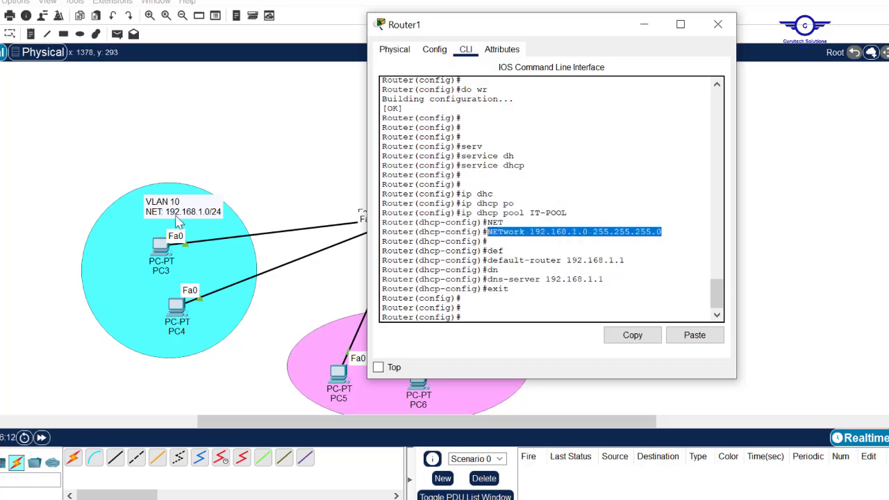
left_click(636, 260)
left_click_drag(635, 261, 484, 260)
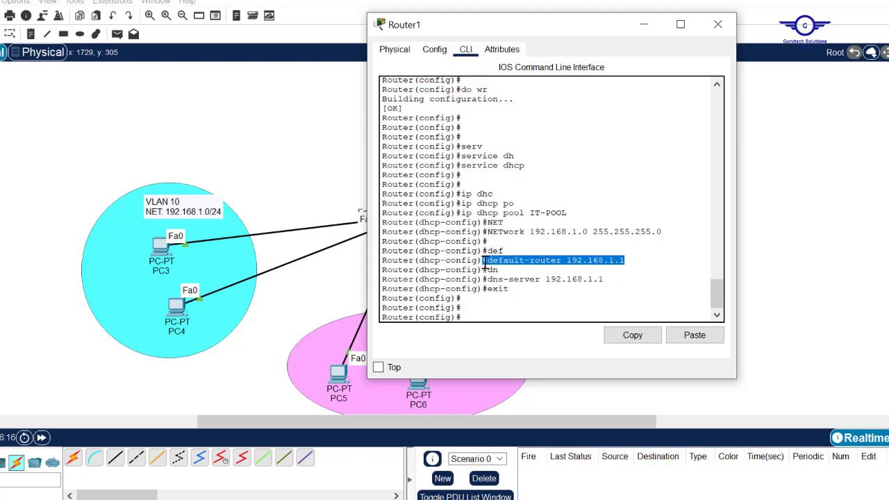
left_click_drag(718, 297, 718, 236)
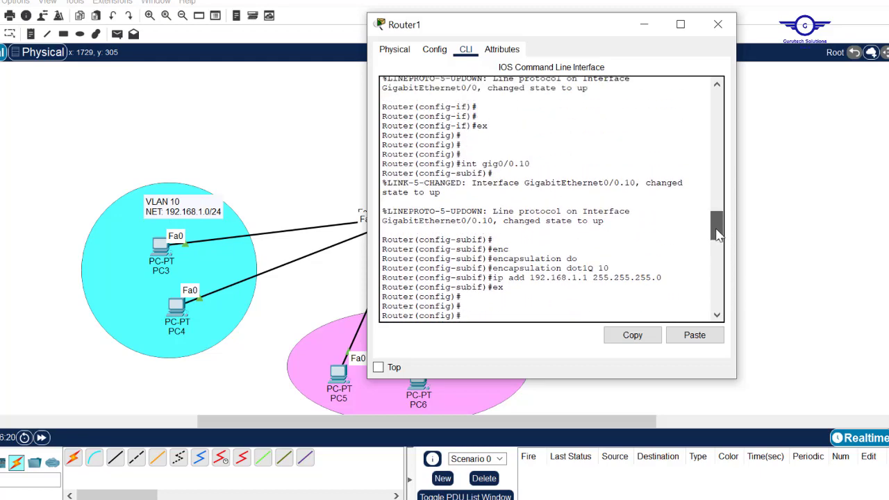
left_click_drag(662, 277, 465, 164)
left_click(533, 165)
left_click_drag(535, 164, 461, 164)
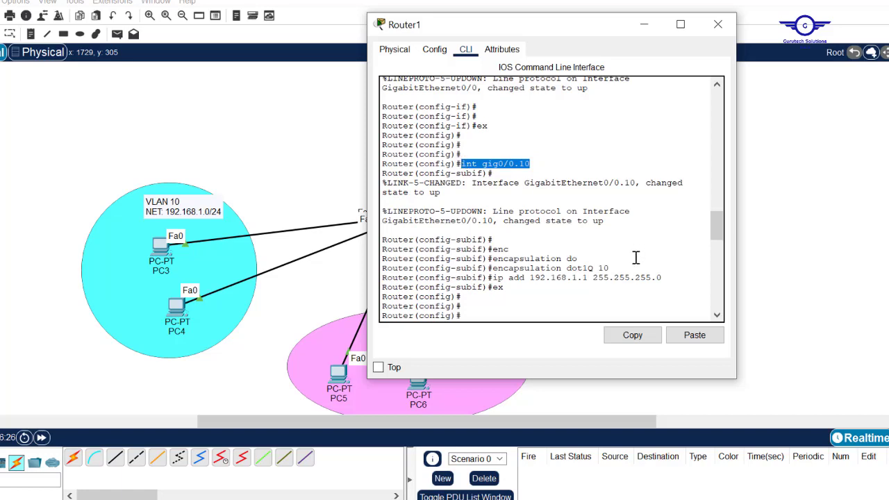
left_click_drag(610, 268, 487, 268)
left_click_drag(662, 278, 494, 278)
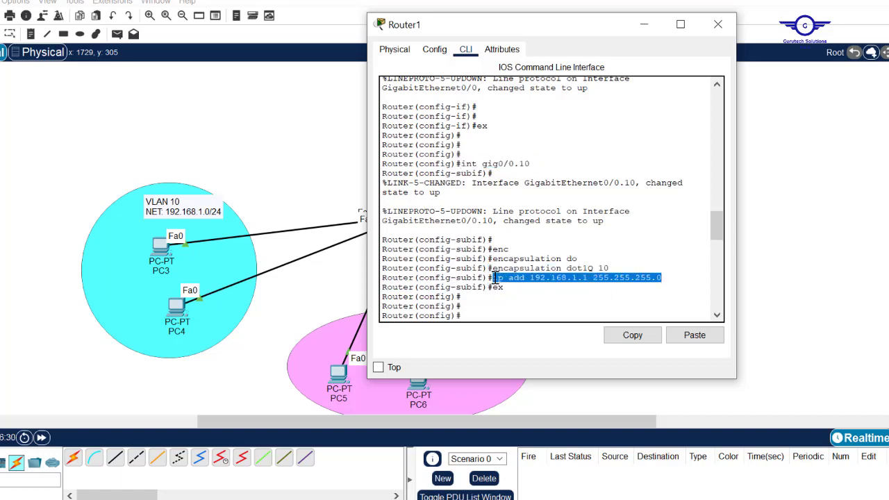
left_click(264, 118)
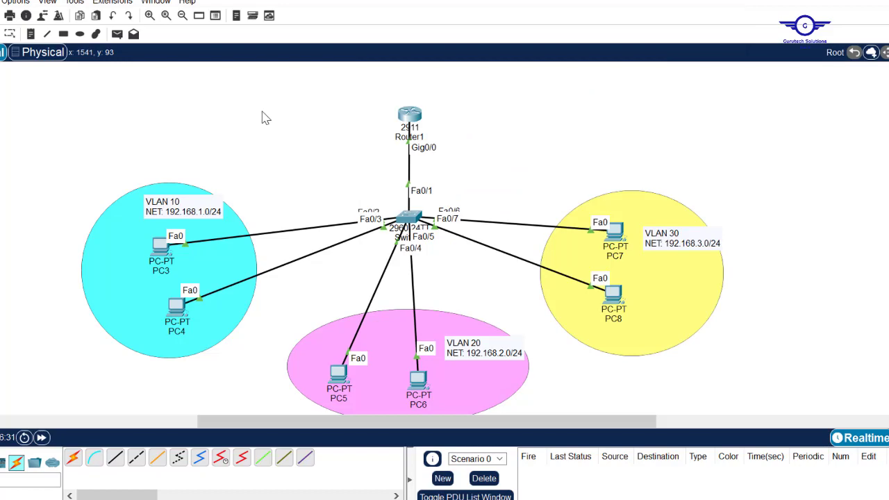
Request a fresh DHCP lease on PC4 by switching its IP configuration to Static and back to DHCP, and close its window.
left_click(179, 307)
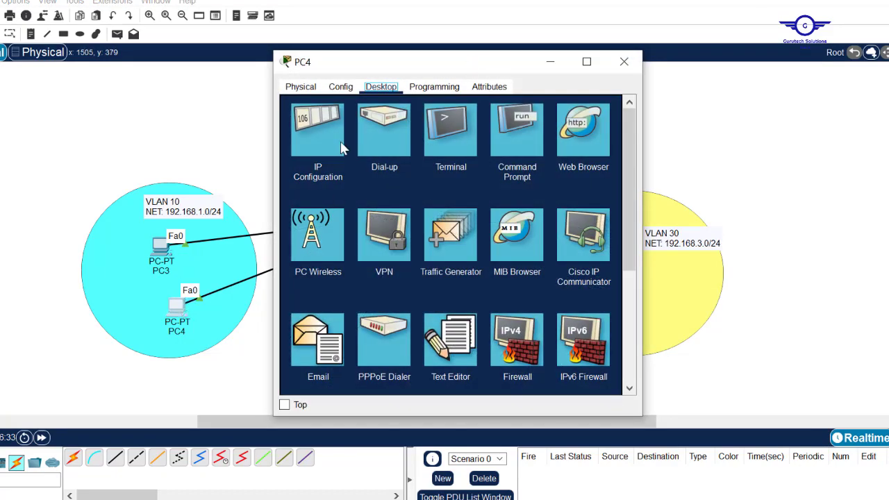
left_click(330, 138)
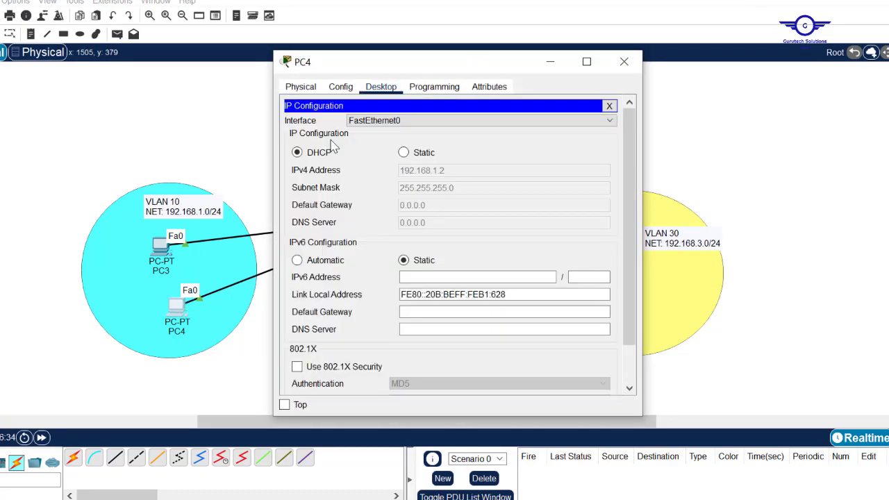
left_click(406, 155)
left_click(297, 152)
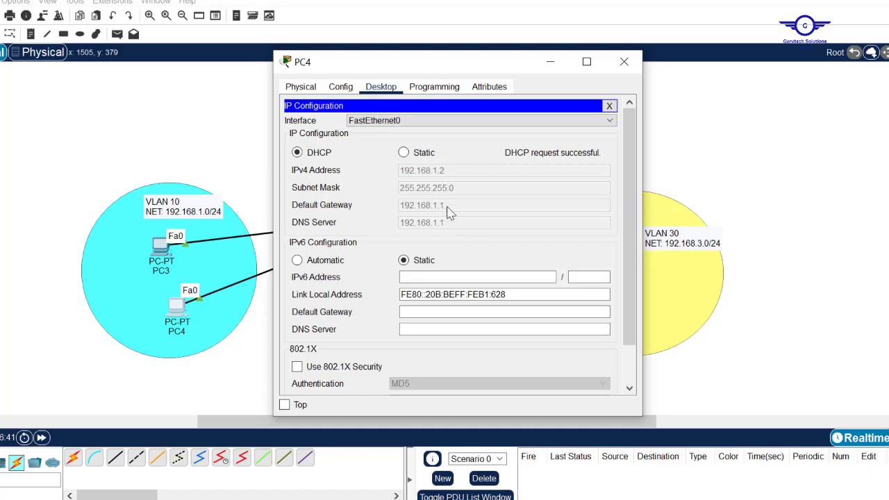
left_click(624, 61)
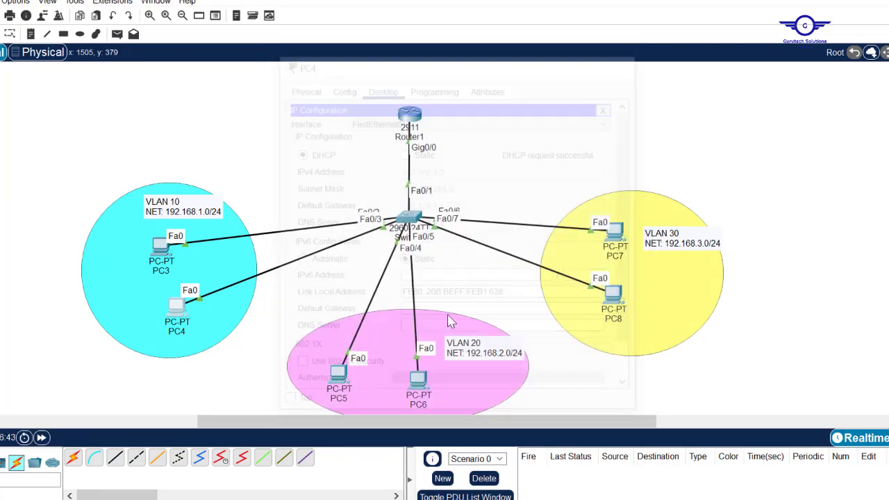
Try to obtain a DHCP lease on PC6 by switching its IP configuration to Static and back to DHCP, and minimize its window.
left_click(417, 380)
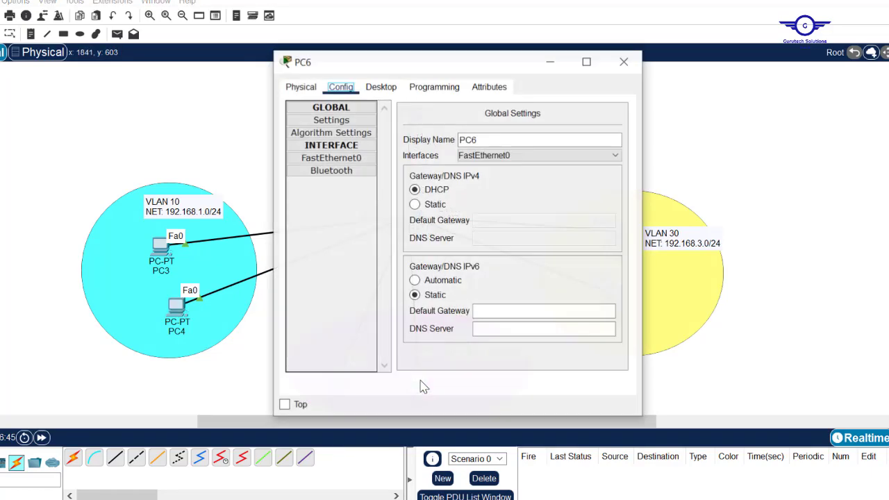
left_click(380, 86)
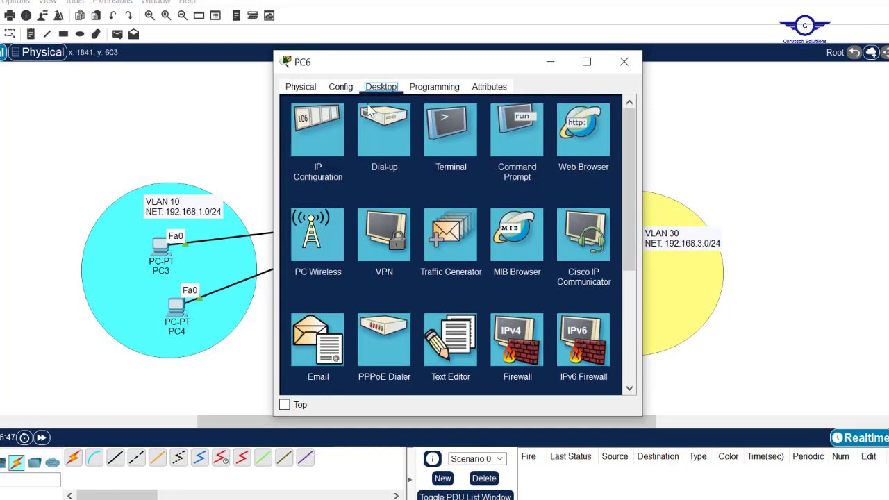
left_click(319, 135)
left_click(404, 153)
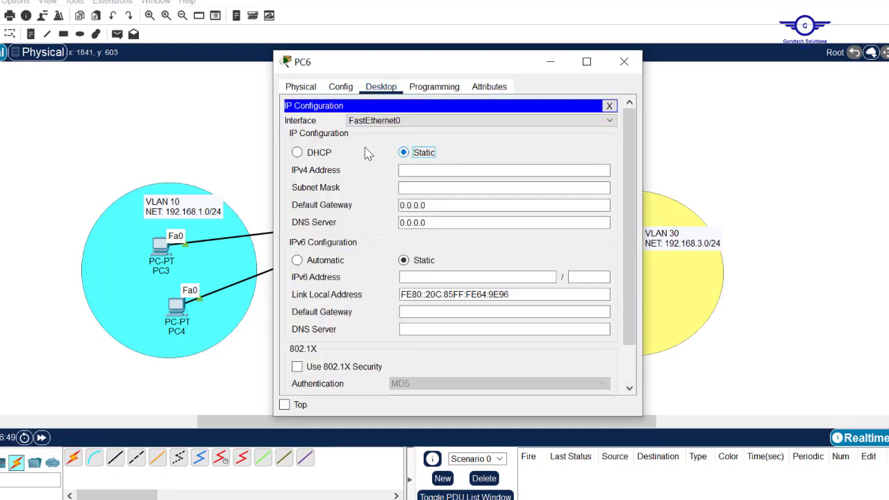
left_click(314, 155)
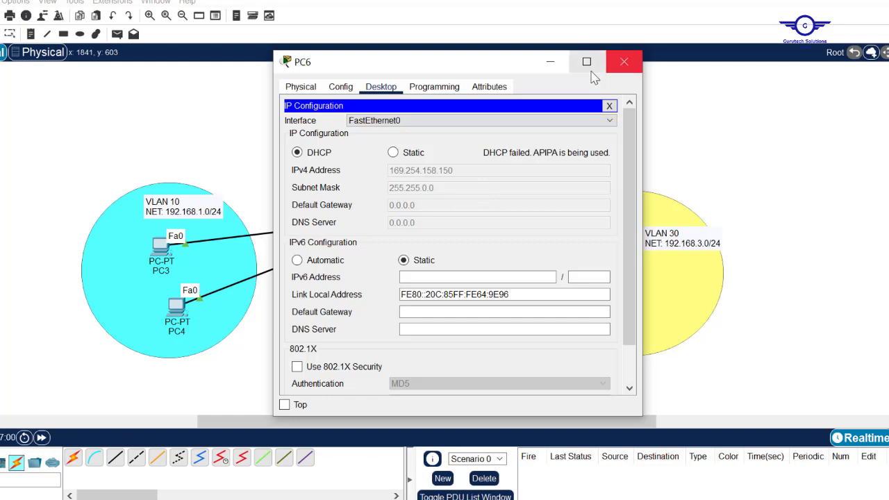
left_click(551, 65)
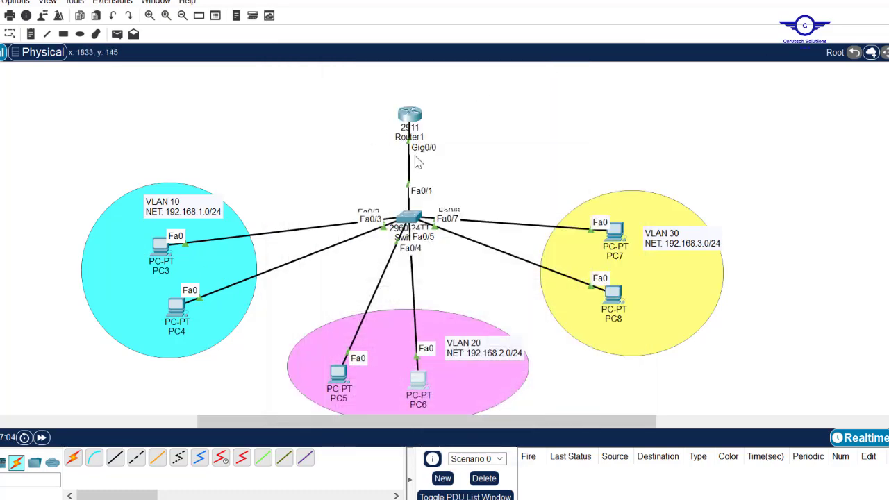
Mark the VLAN 20 area in the topology and review the IT-POOL commands in Router1's command history.
left_click_drag(292, 304, 535, 421)
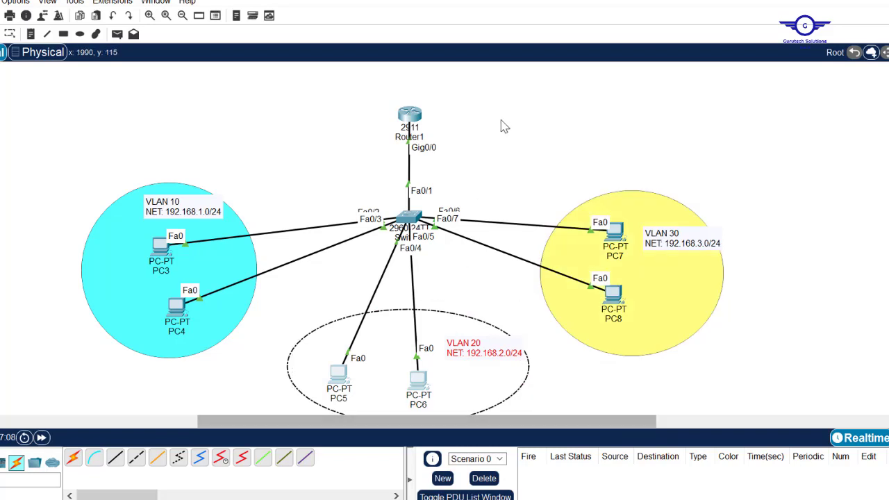
left_click(529, 119)
left_click(415, 118)
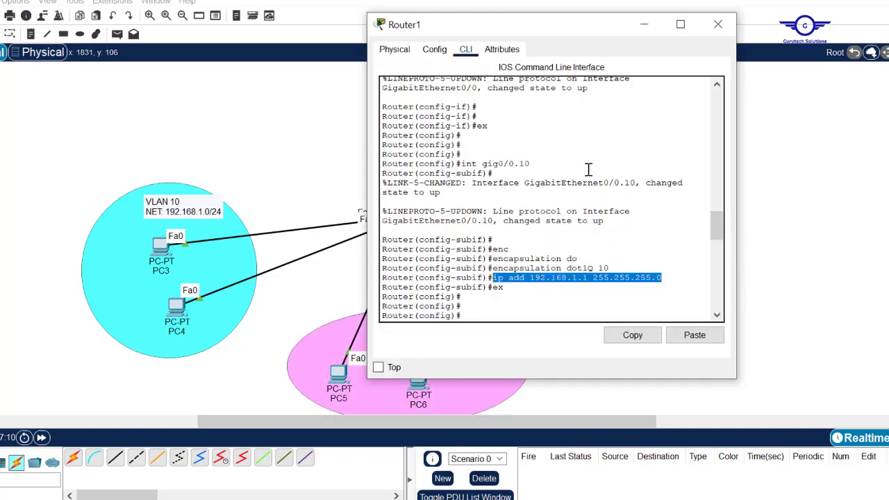
left_click_drag(718, 230, 757, 319)
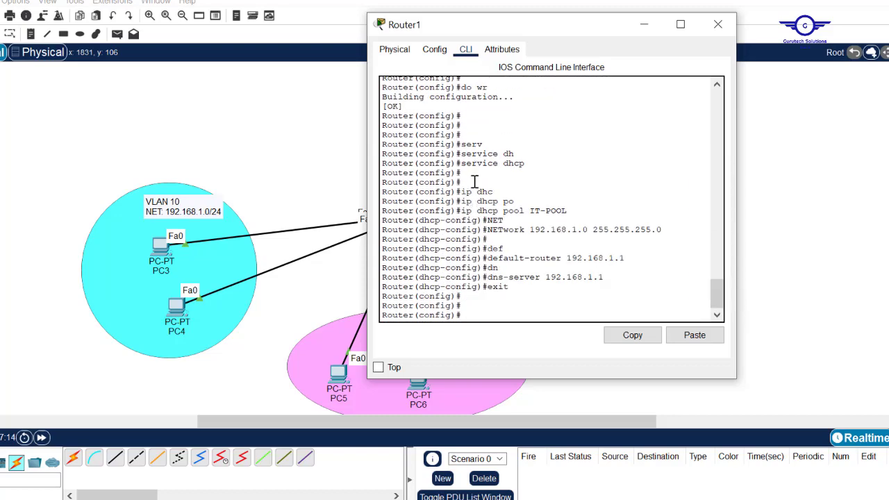
left_click_drag(460, 210, 609, 280)
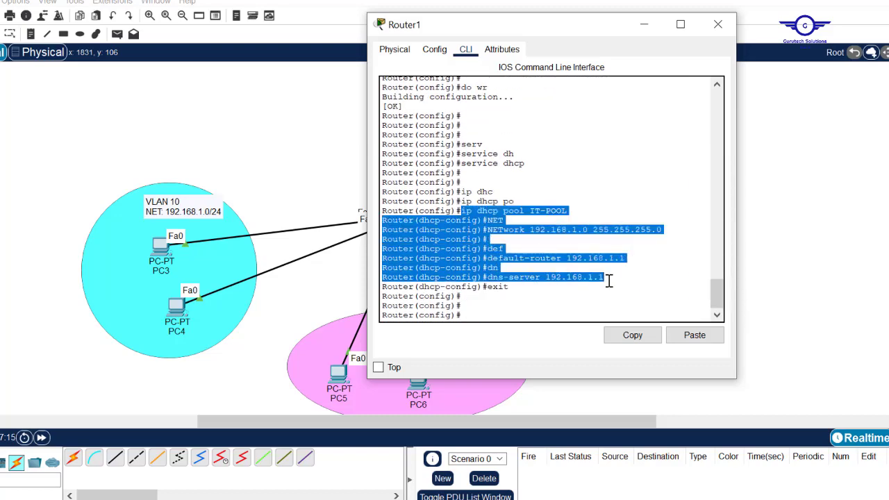
left_click(506, 311)
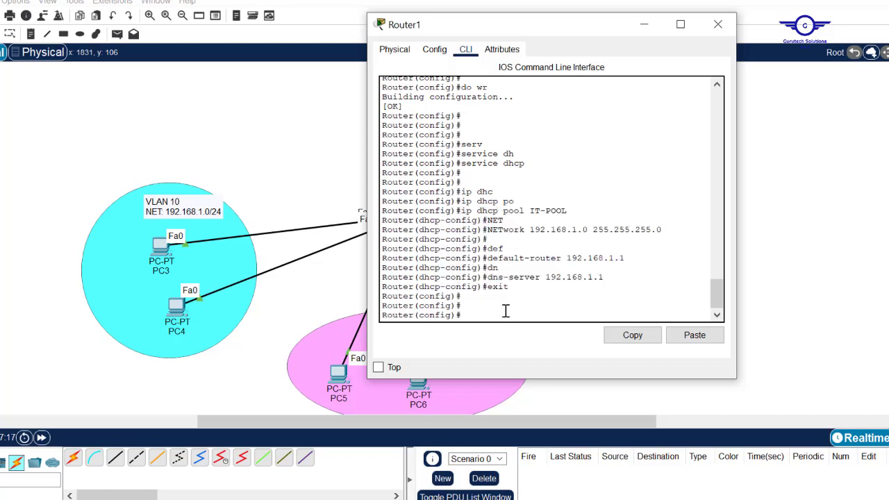
Create a DHCP pool named HR-POOL on Router1 from global configuration mode.
key("Return")
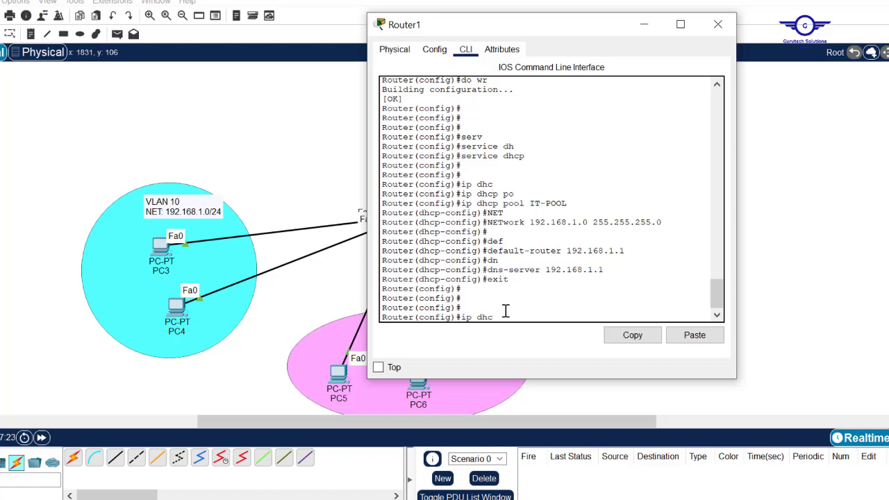
type("ip dhc")
key("Tab")
type("po")
key("Tab")
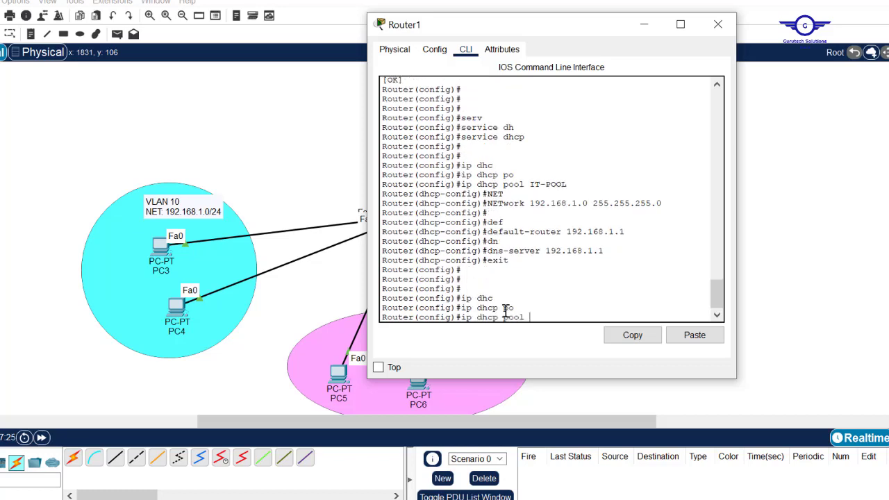
key("Caps_Lock")
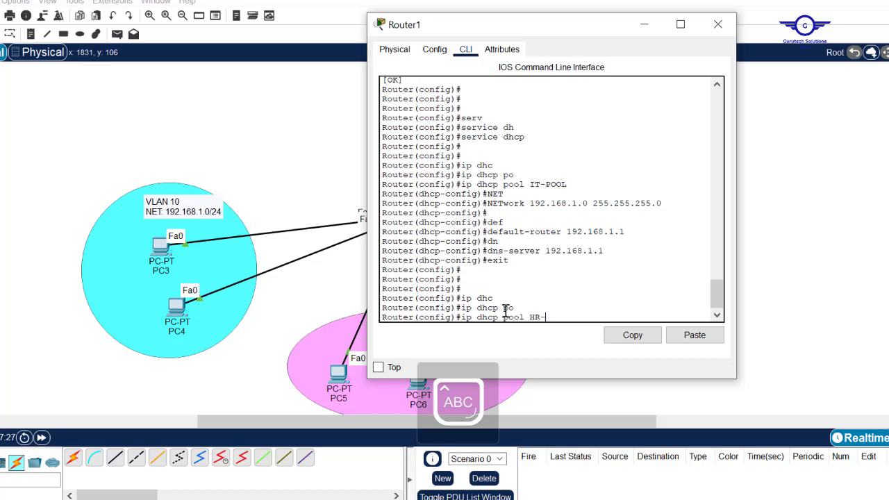
type("HR-POOL")
key("Return")
key("Caps_Lock")
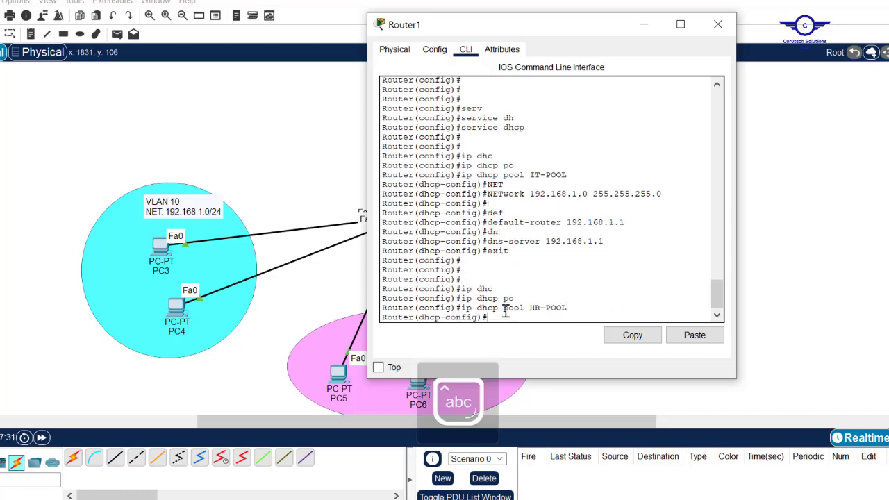
Set HR-POOL's network to 192.168.2.0 255.255.255.0 by reusing the earlier IT-POOL network command.
key("Up")
key("Up")
key("Up")
key("Up")
key("Up")
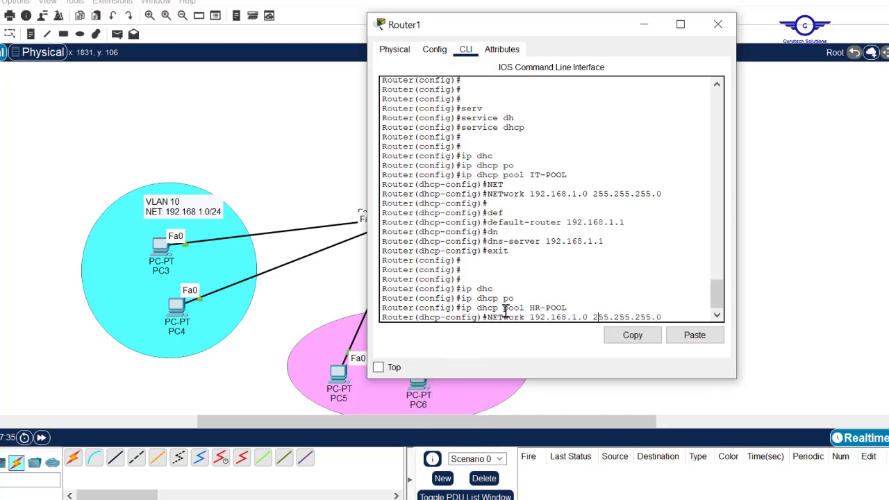
key("BackSpace")
type("2")
key("Return")
Set HR-POOL's DNS server to 192.168.2.1 by recalling and editing the earlier dns-server command.
key("Up")
key("Up")
key("Up")
key("Up")
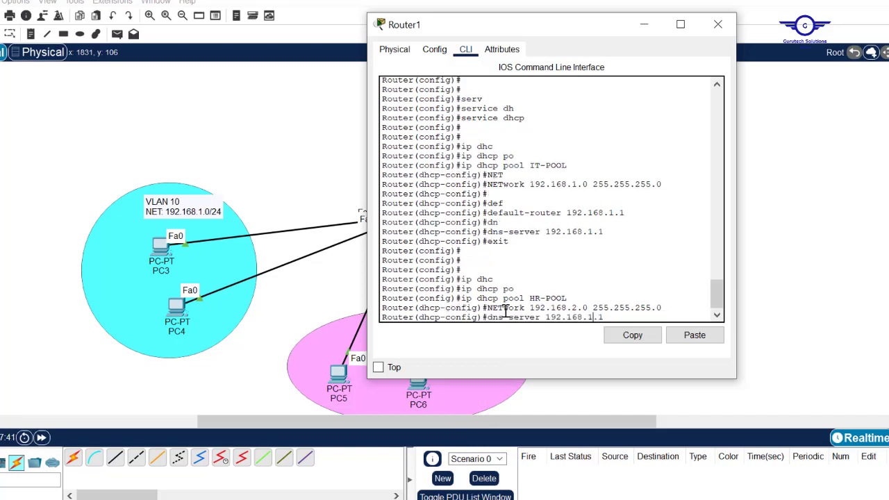
key("Return")
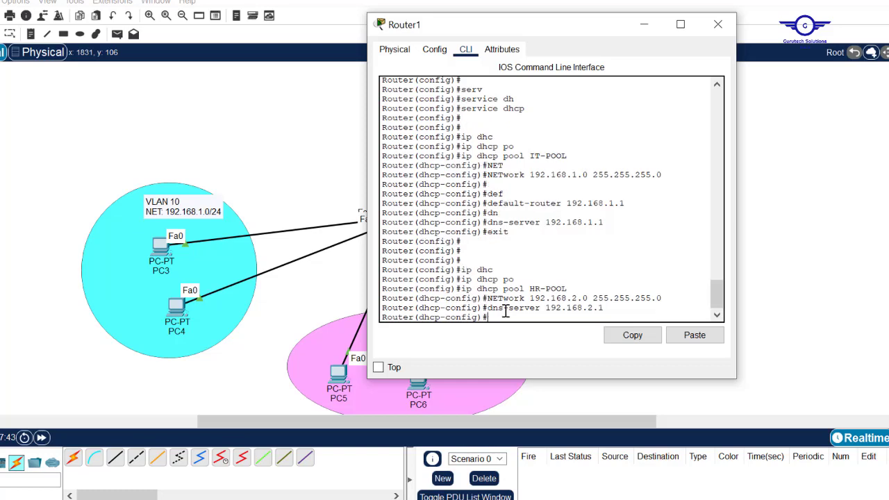
Set HR-POOL's default router to 192.168.2.1 by recalling and editing the earlier default-router command.
key("Up")
key("Up")
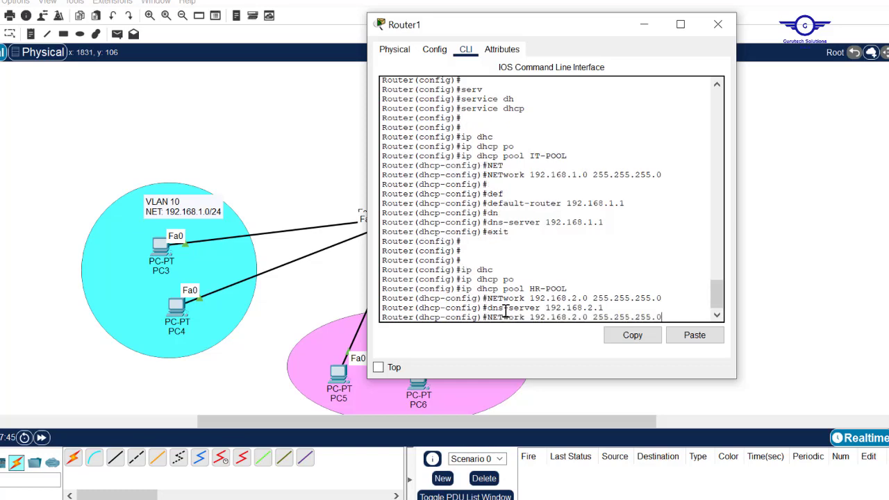
key("Up")
key("Up")
key("Up")
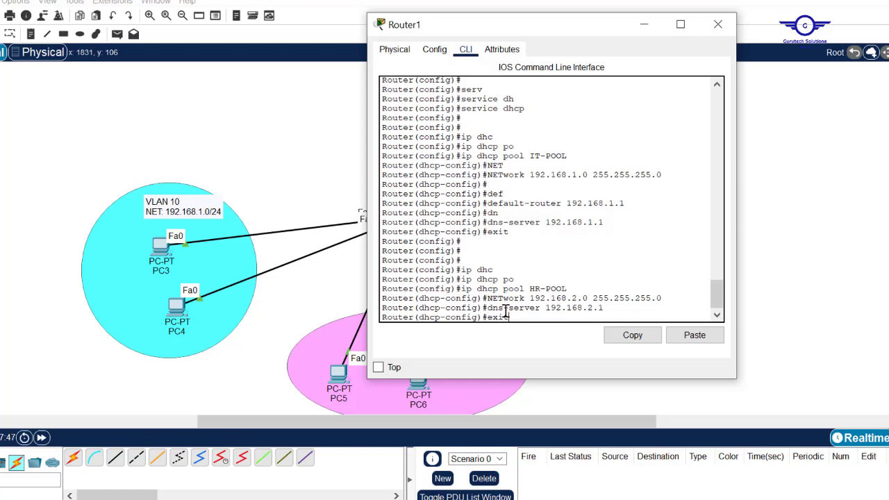
key("Up")
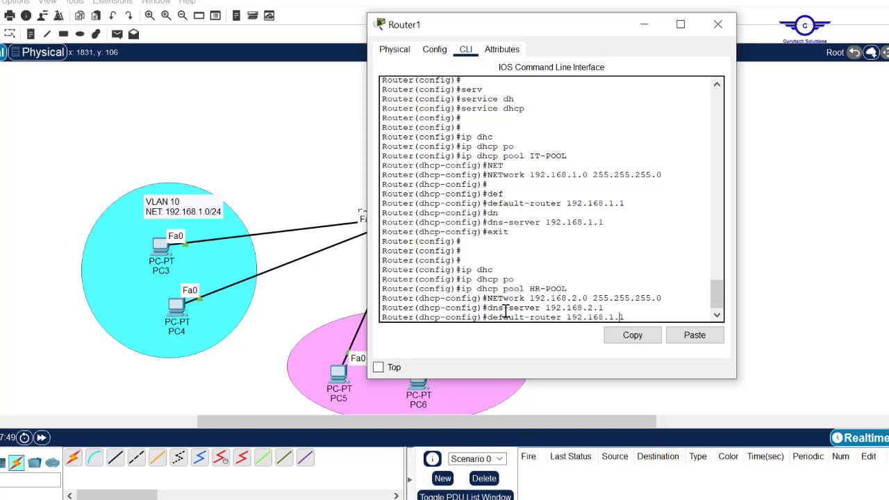
key("BackSpace")
type("2")
key("Return")
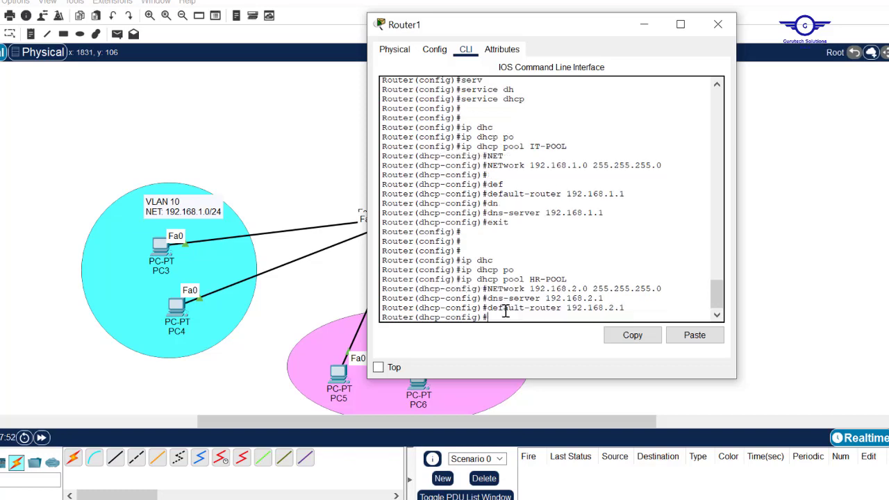
Review the HR-POOL settings against the gig0/0.20 encapsulation and IP address in Router1's command history.
left_click_drag(721, 298, 721, 300)
left_click_drag(639, 308, 572, 307)
left_click_drag(719, 299, 717, 241)
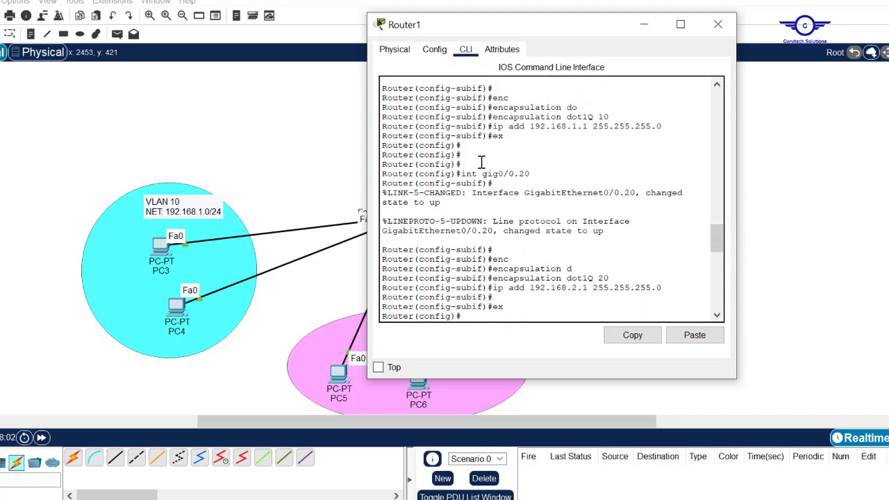
left_click_drag(533, 173, 465, 173)
left_click_drag(610, 279, 509, 278)
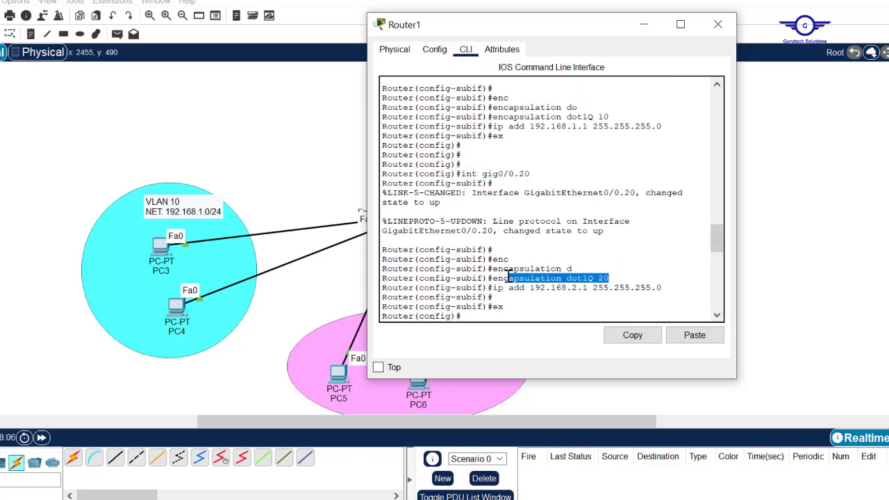
left_click_drag(588, 288, 538, 278)
left_click(541, 288)
left_click_drag(718, 239, 727, 318)
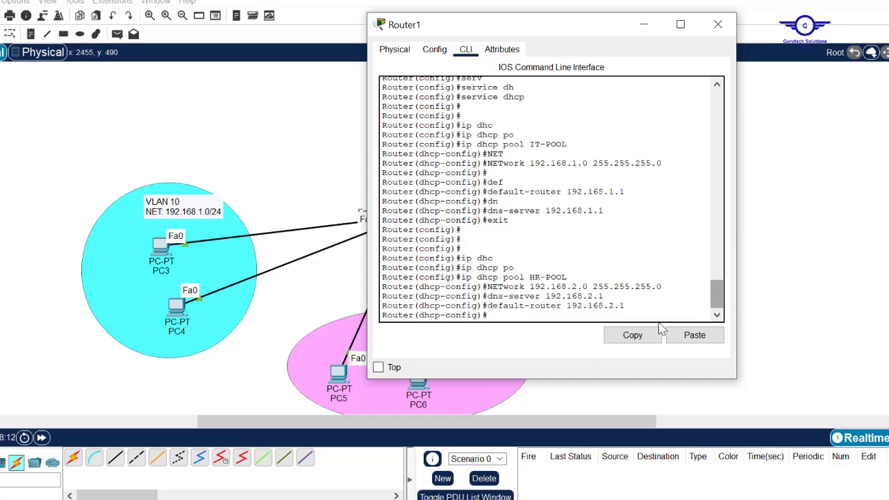
left_click_drag(638, 307, 473, 268)
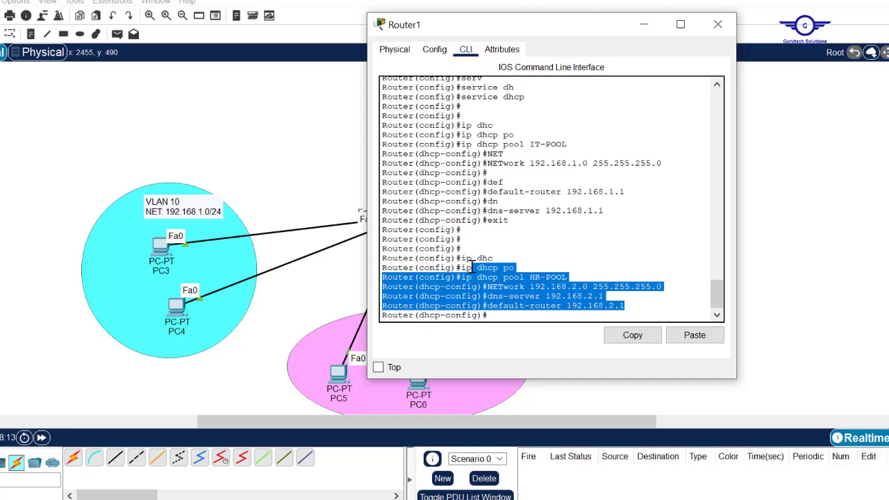
Exit HR-POOL to global configuration mode on Router1 and return to the topology.
left_click(525, 317)
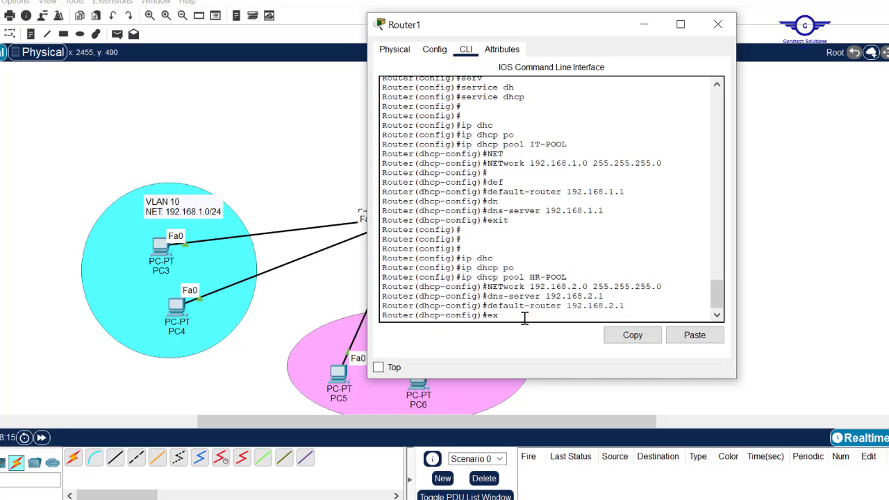
type("ex")
key("Return")
key("Return")
key("Return")
key("Return")
left_click(318, 311)
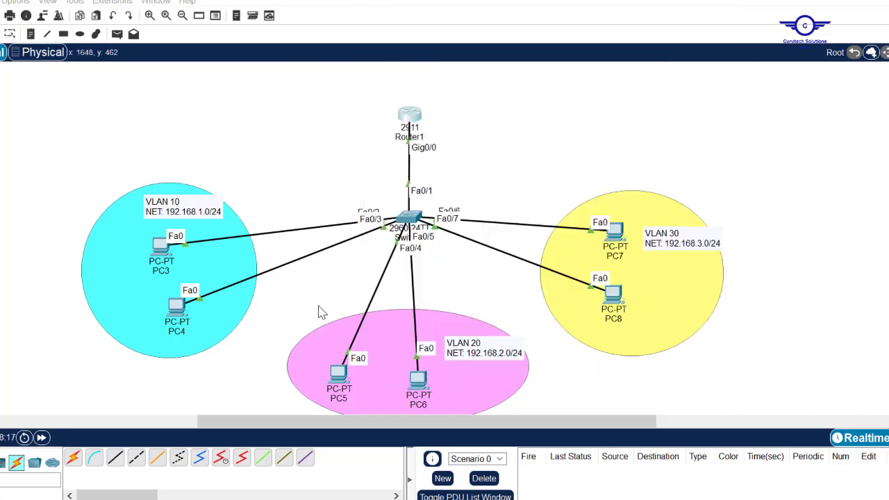
Request a fresh DHCP lease on PC6 by switching its IP configuration to Static and back to DHCP, and close its window.
left_click(419, 384)
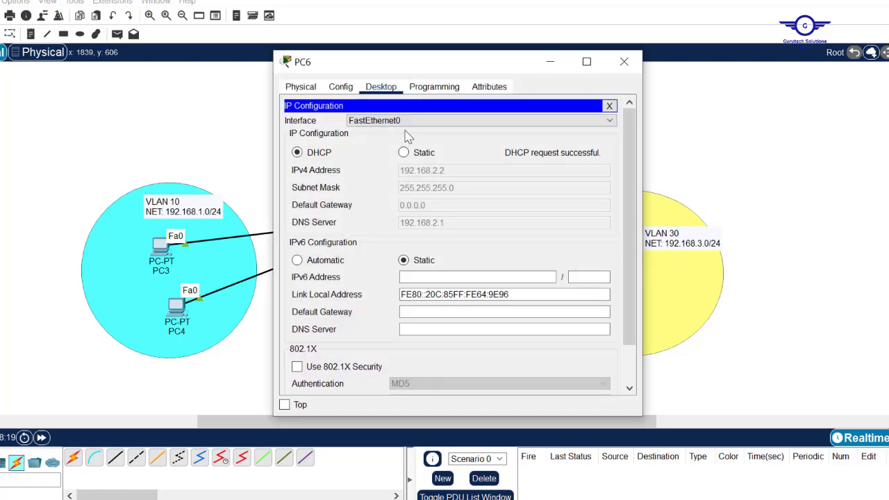
left_click(404, 158)
left_click(419, 156)
left_click(316, 157)
left_click(624, 62)
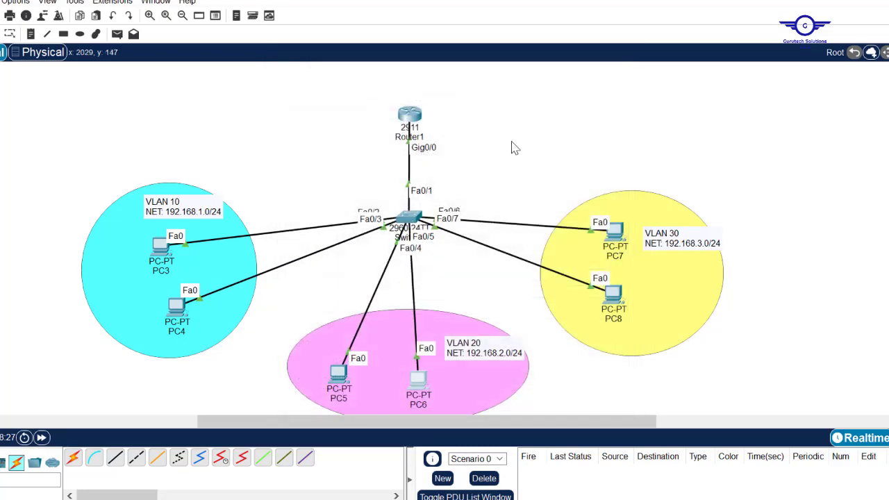
Try to obtain a DHCP lease on PC7 by switching its IP configuration to Static and back to DHCP, and close its window.
left_click(617, 235)
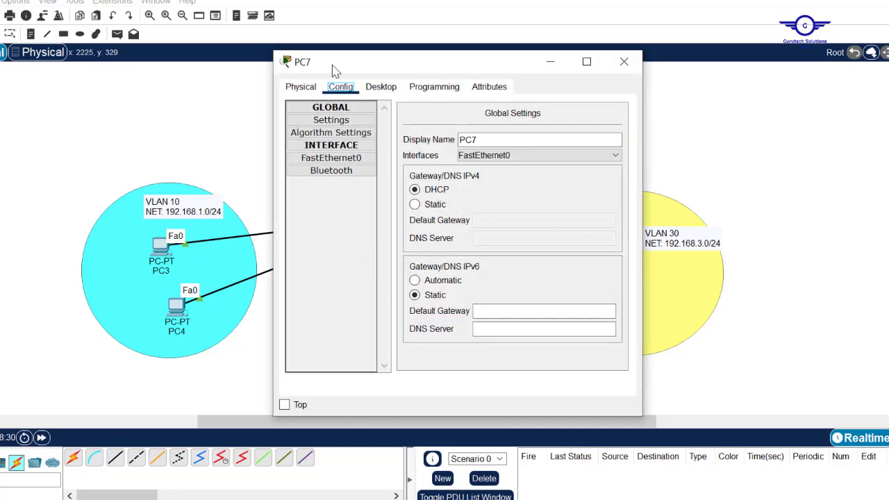
left_click(381, 87)
left_click(314, 131)
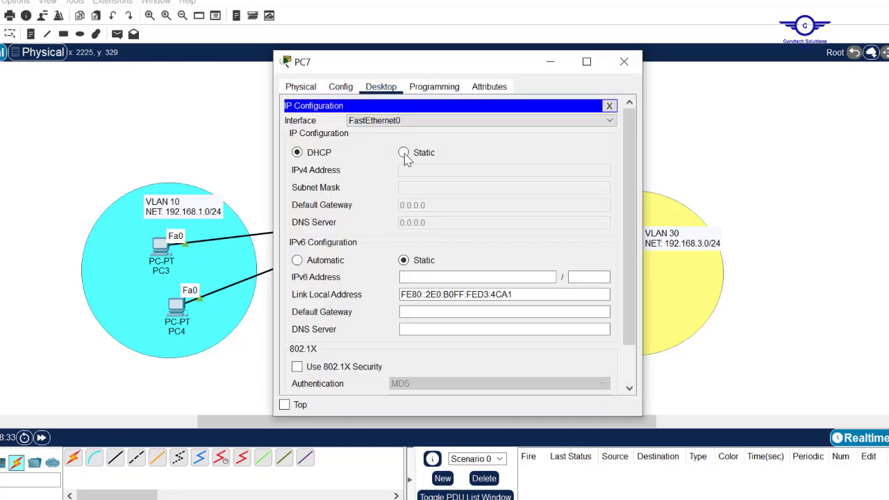
left_click(404, 153)
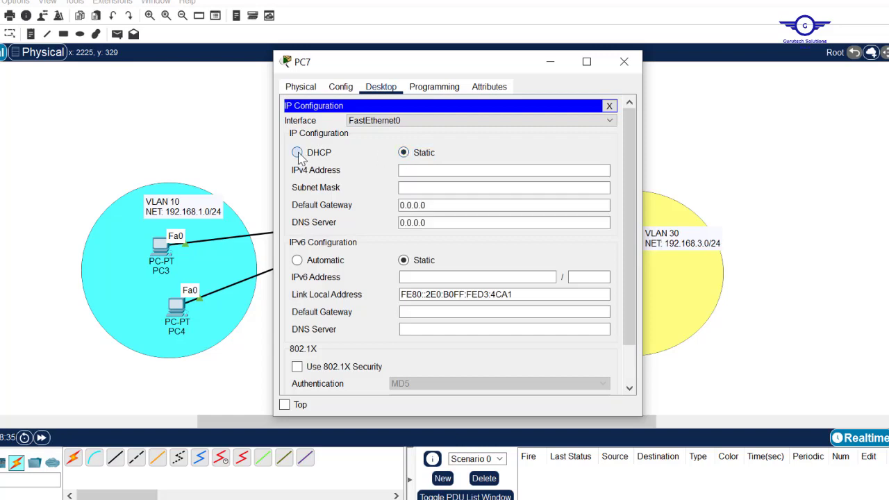
left_click(298, 154)
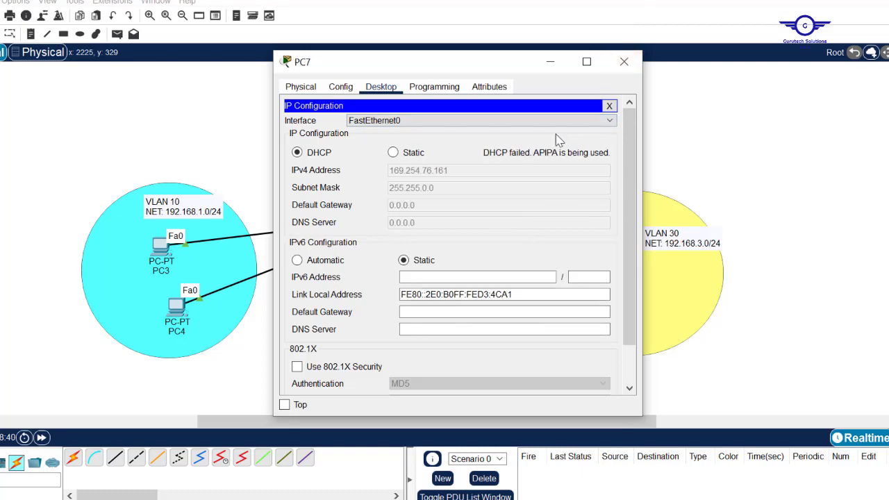
left_click(623, 61)
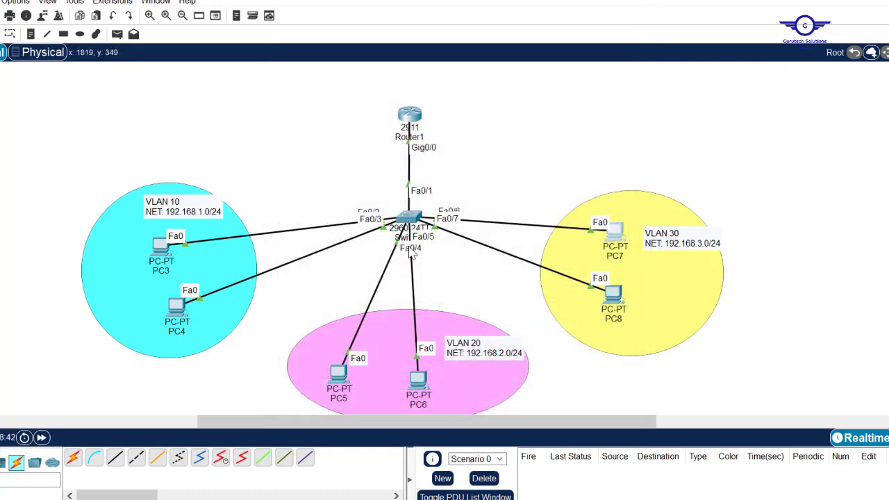
Create a DHCP pool called FIN-POOL from Router1's global configuration mode, reusing the earlier HR-POOL command.
left_click(410, 116)
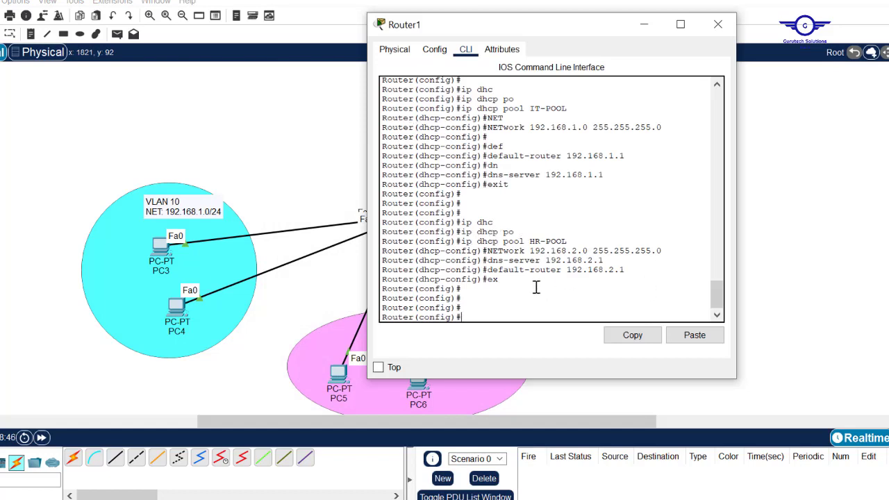
key("Up")
key("Up")
key("Up")
key("Up")
key("Up")
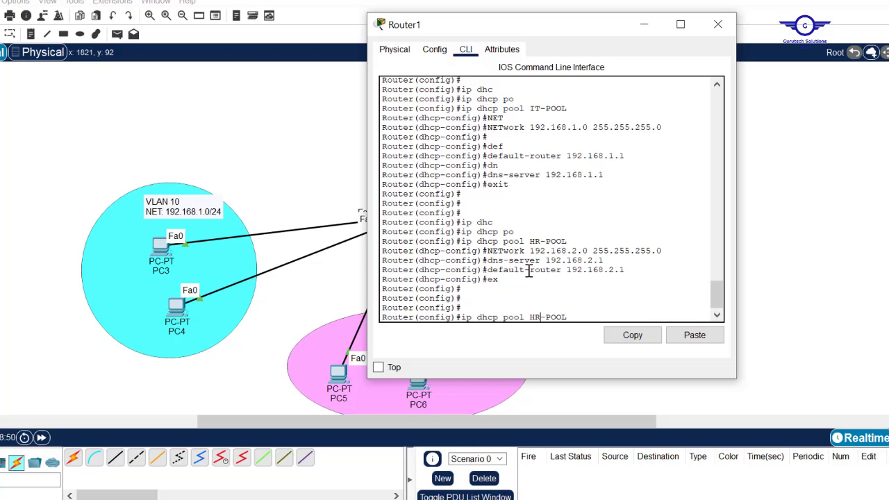
key("Left")
key("Left")
key("Left")
key("Left")
key("Left")
key("BackSpace")
key("BackSpace")
type("FI")
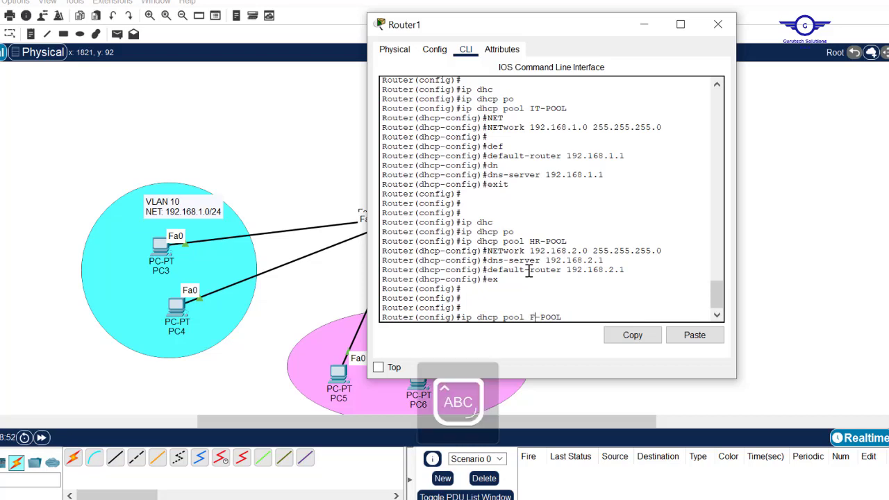
type("N")
key("Return")
Set FIN-POOL's network to 192.168.3.0 with mask 255.255.255.0 on Router1.
key("Up")
key("Up")
key("Up")
key("Up")
key("Up")
key("Left")
key("Left")
key("Left")
key("Left")
key("Left")
key("Left")
key("BackSpace")
type("3")
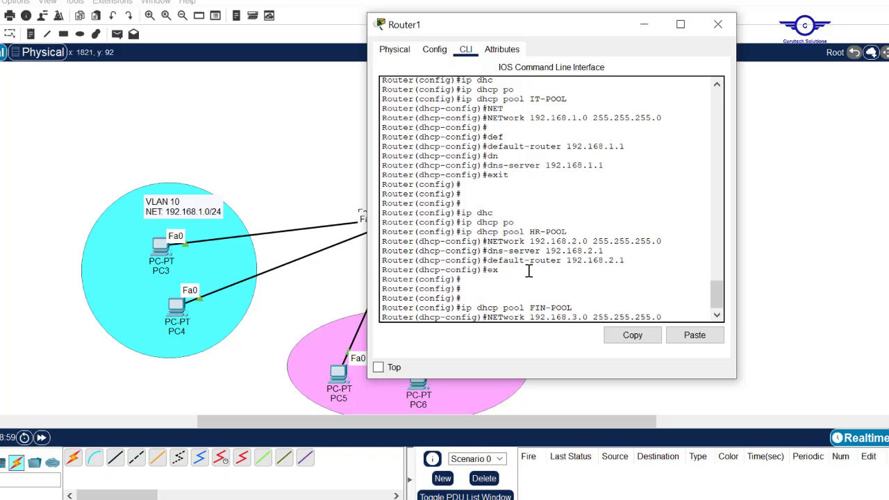
key("Return")
Set FIN-POOL's default router to 192.168.3.1.
key("Up")
key("Up")
key("Up")
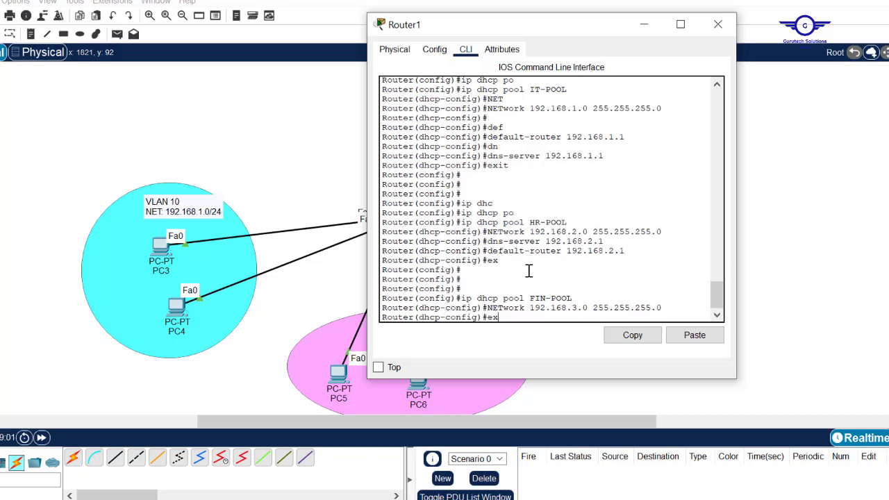
key("Up")
key("Down")
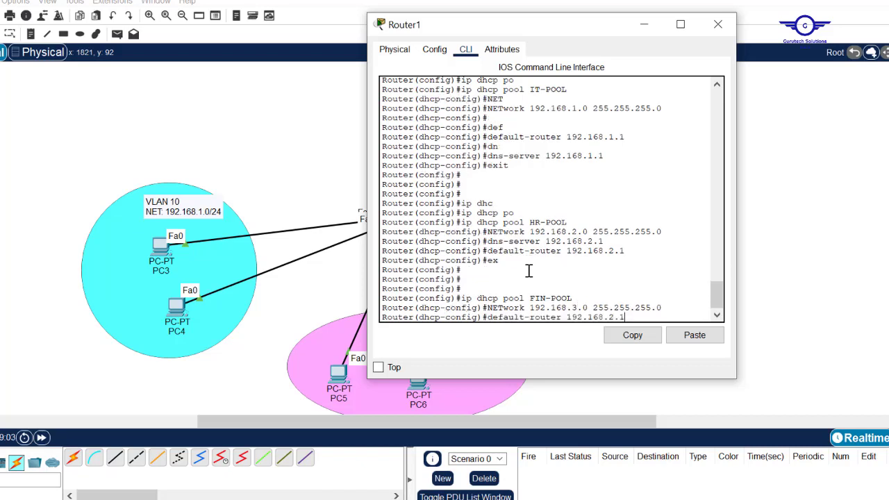
key("BackSpace")
type("3")
key("Return")
Set FIN-POOL's DNS server to 192.168.3.1.
key("Up")
key("Up")
key("Up")
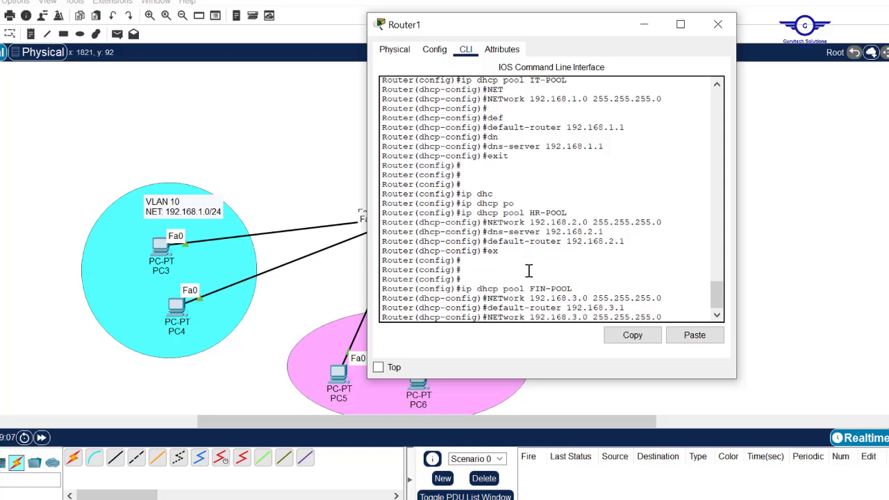
key("Up")
key("Up")
key("Up")
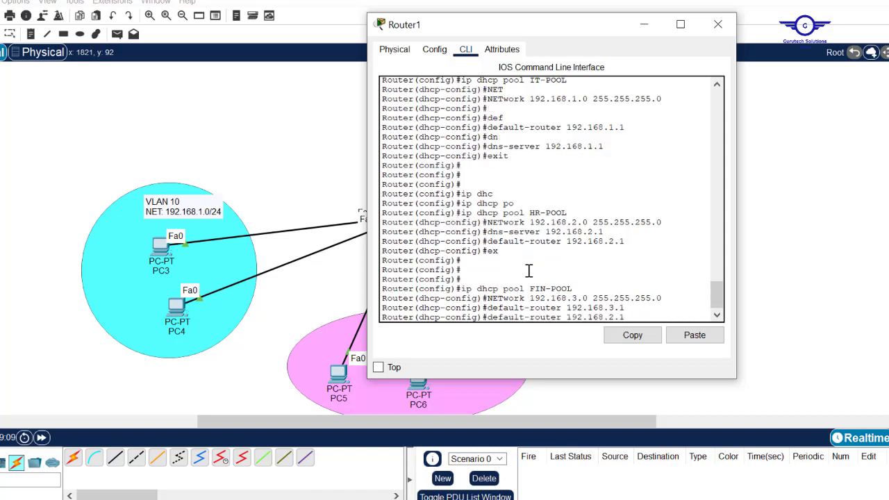
key("Left")
key("Left")
key("BackSpace")
type("3")
key("Return")
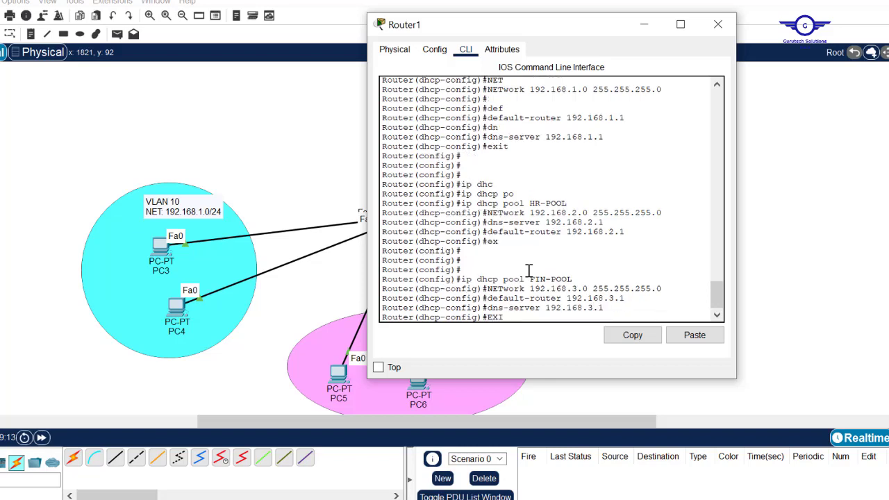
Exit FIN-POOL to global configuration mode and save Router1's configuration with DO WR, then return to the topology.
type("EXIT")
key("Return")
key("Return")
key("Return")
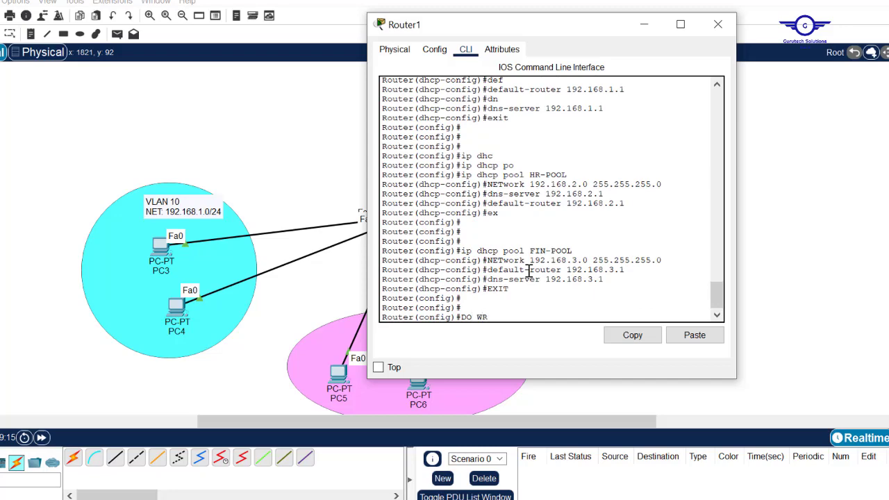
key("Return")
left_click_drag(556, 30, 301, 64)
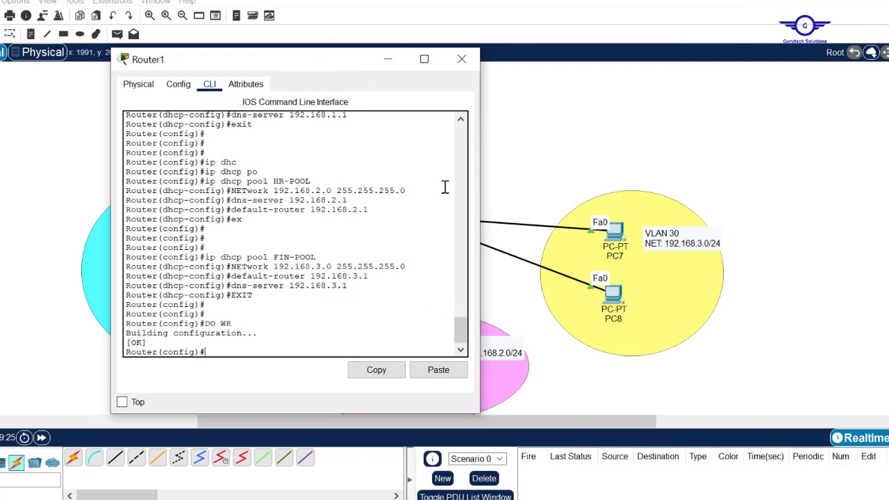
left_click(572, 135)
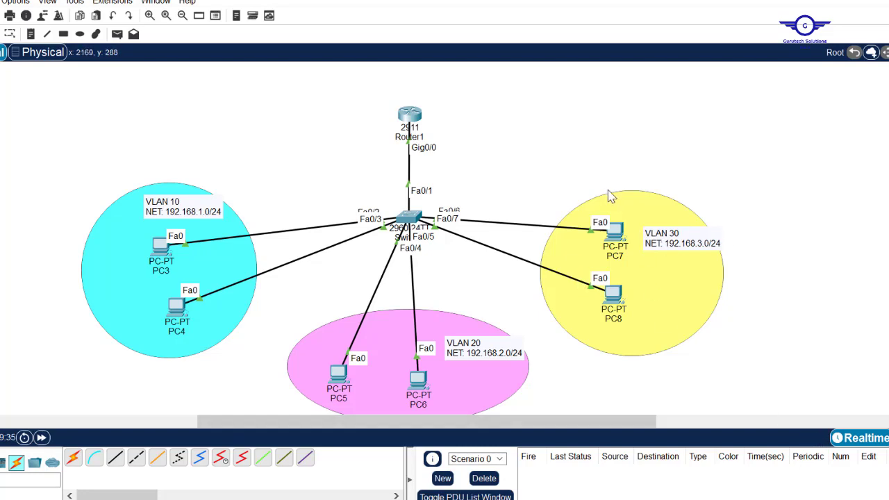
Request a DHCP lease on PC7 by switching its IP configuration to Static and back to DHCP, and close its window.
left_click(611, 229)
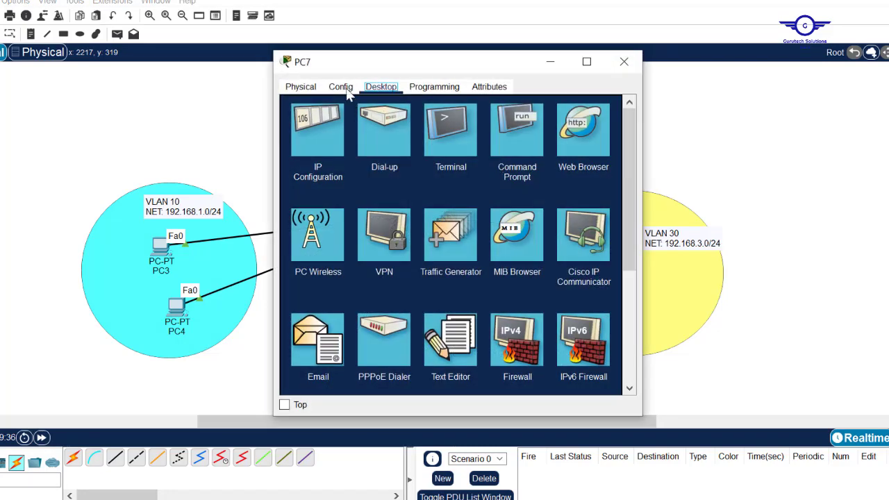
left_click(332, 138)
left_click(404, 153)
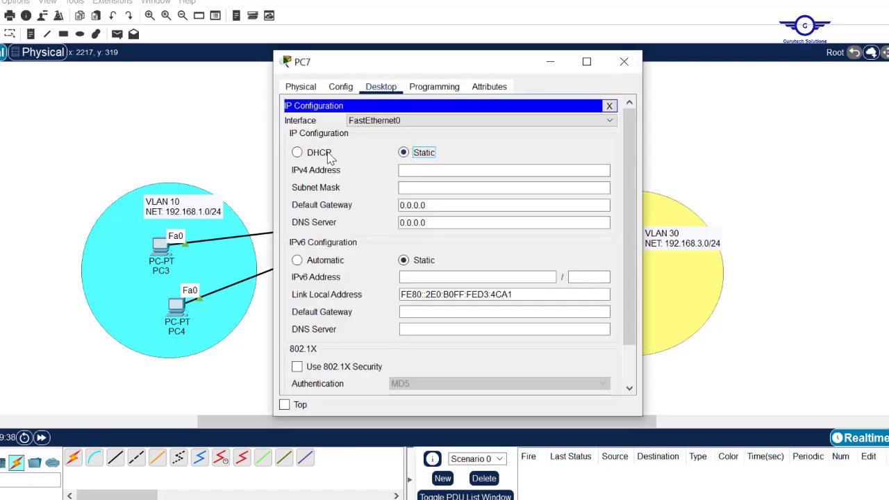
left_click(328, 154)
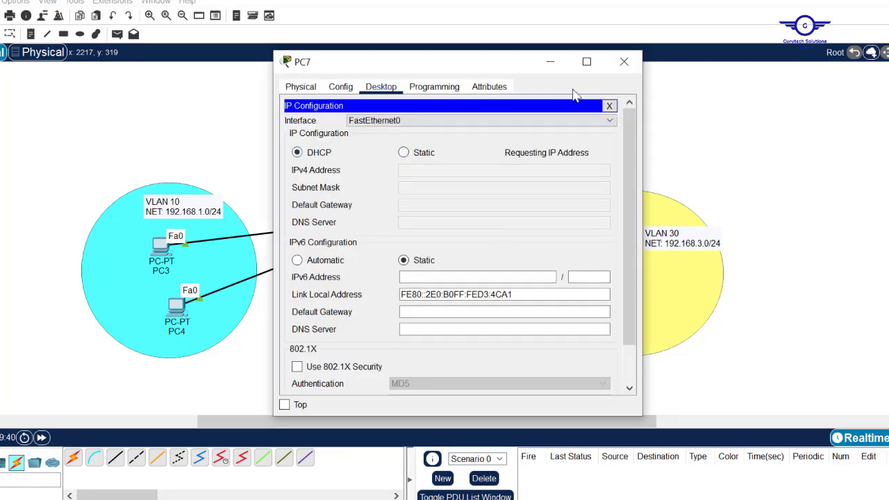
left_click(624, 62)
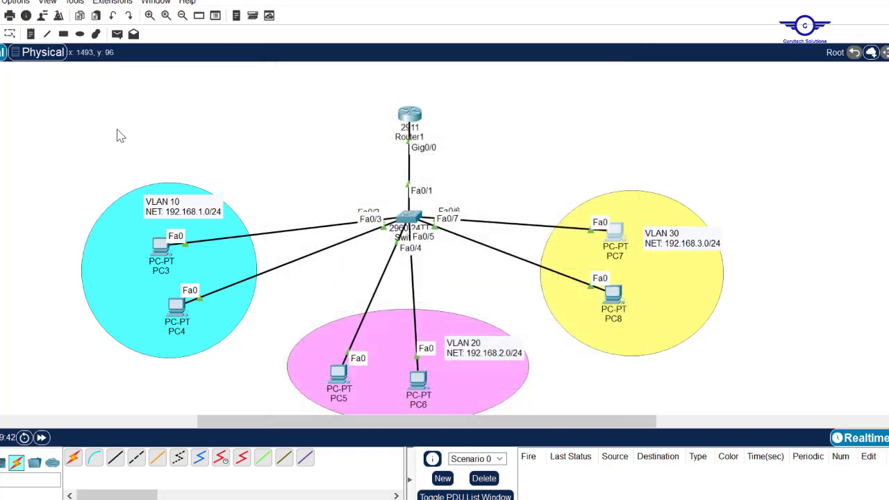
Place a note above the VLAN 30 area reading "1. Create topology and turn all PC to DHCP option".
left_click(31, 34)
left_click(685, 93)
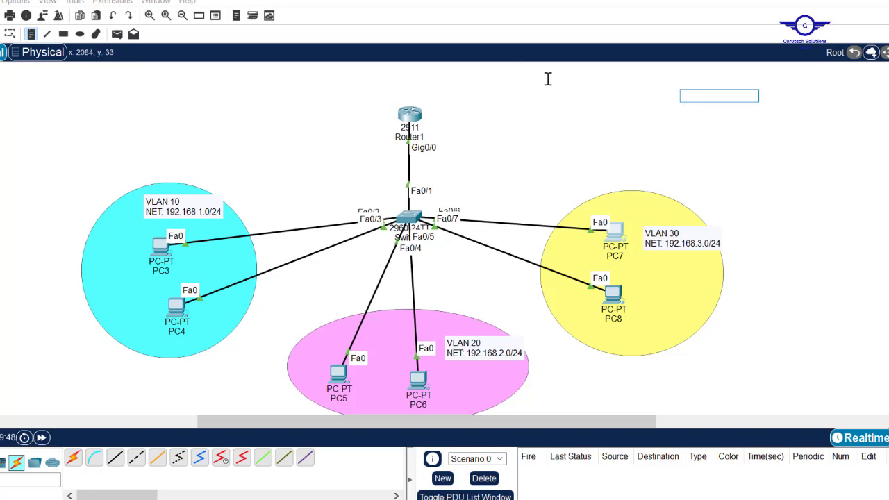
left_click(544, 73)
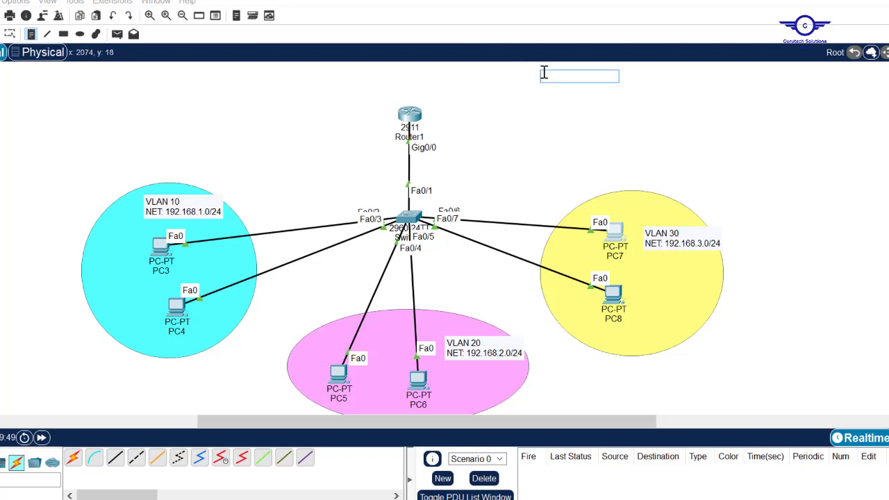
type("1. CRE")
key("Caps_Lock")
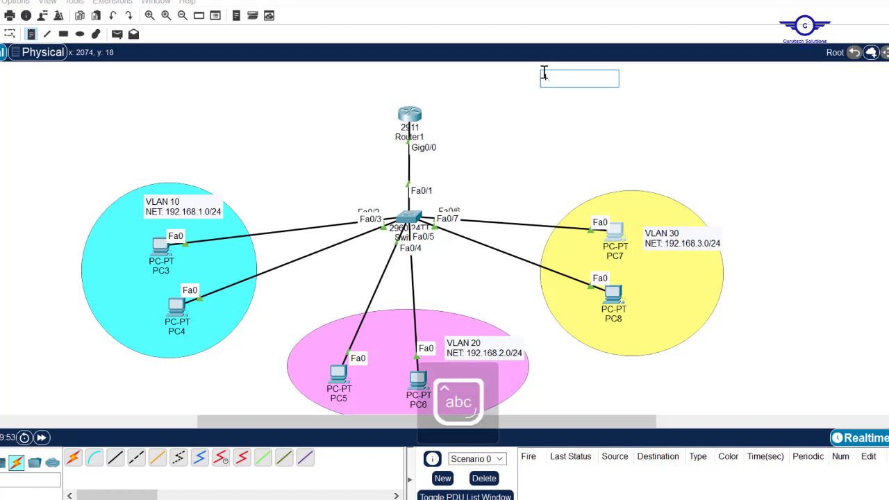
type("ate topol")
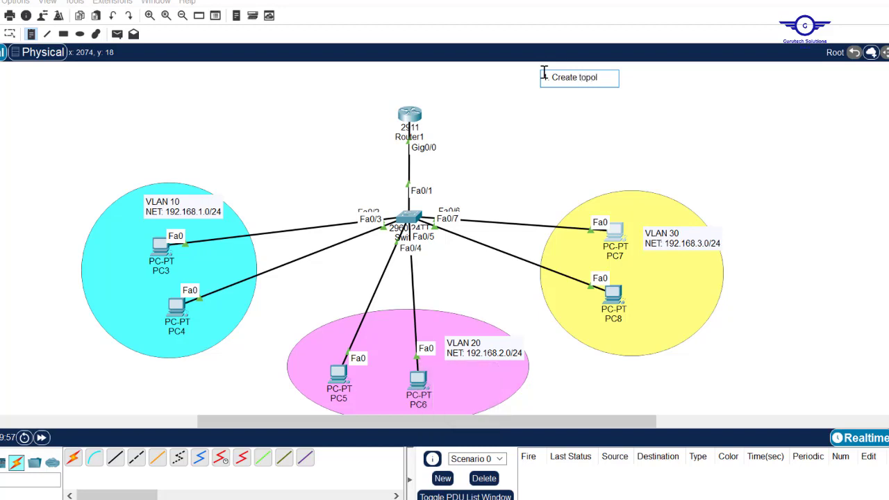
type("ogy and")
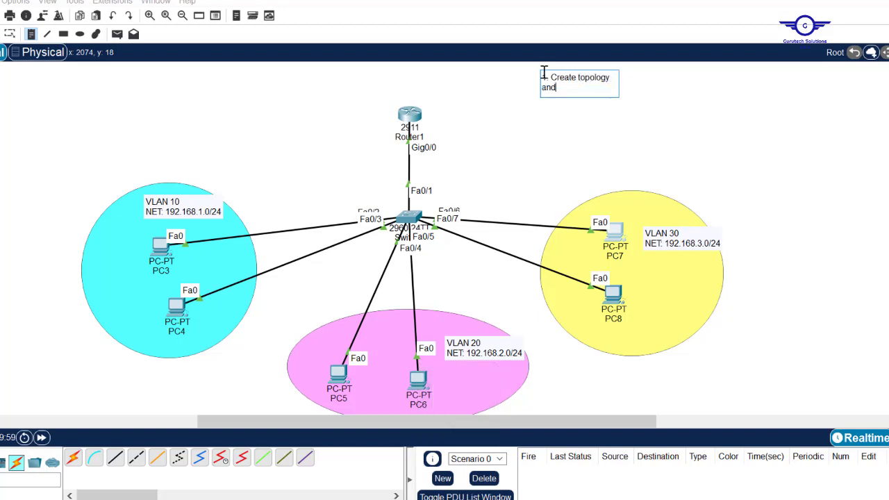
type(" turn")
type("all PC to DHCP")
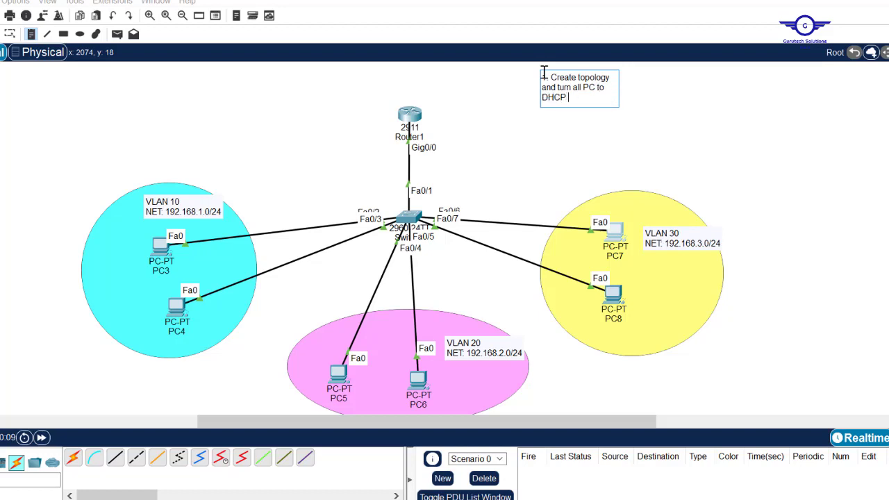
type(" opti")
left_click(477, 124)
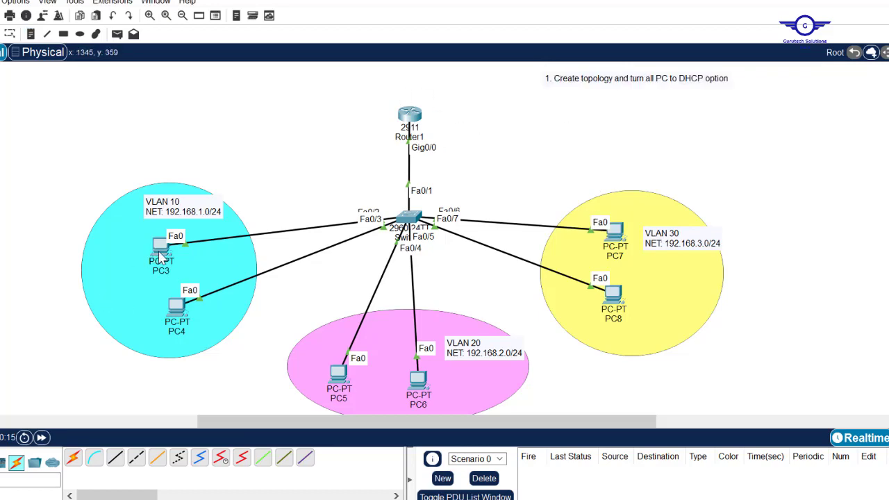
Request a new DHCP lease on PC3 by switching its IP configuration to Static and back to DHCP, and close its window.
left_click(159, 255)
left_click(381, 87)
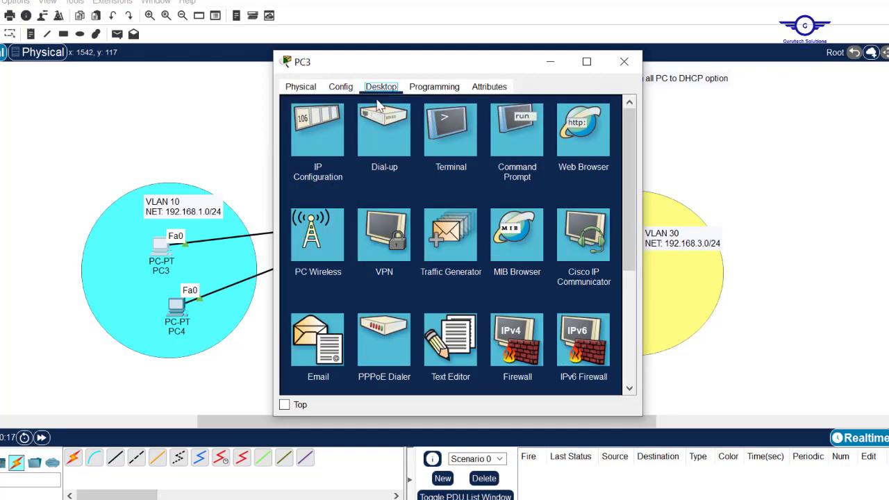
left_click(324, 129)
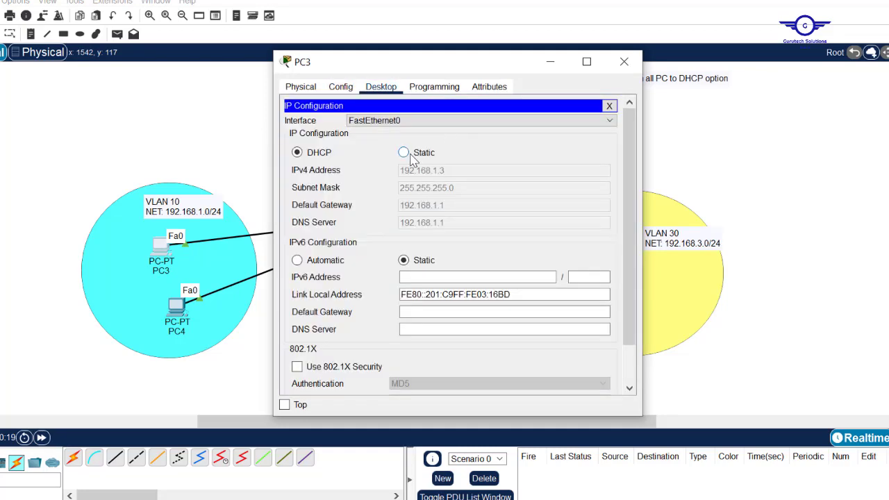
left_click(411, 155)
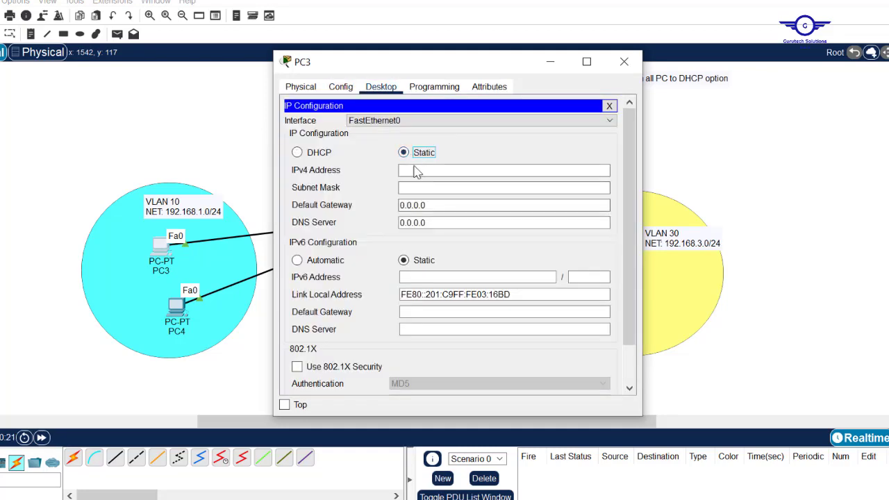
left_click(310, 154)
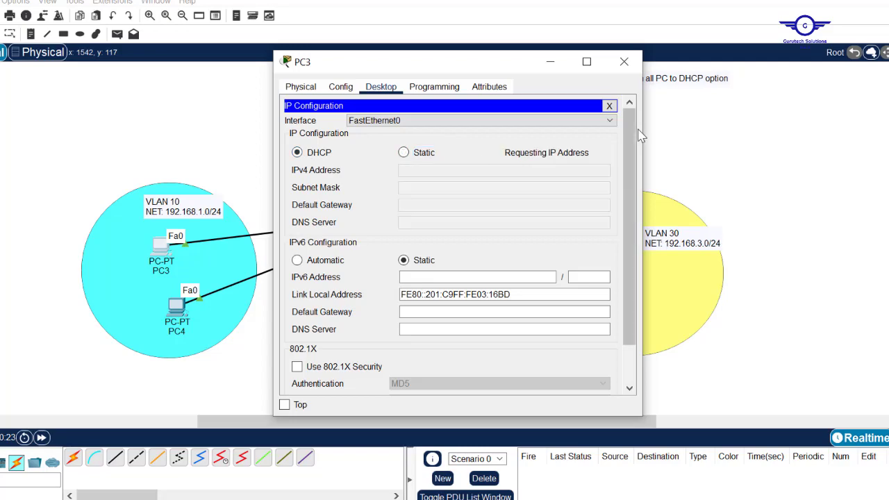
left_click(626, 61)
Extend the note with "2. Crete VLANs and assign them to the respective ports--also configure trunk port".
double_click(685, 83)
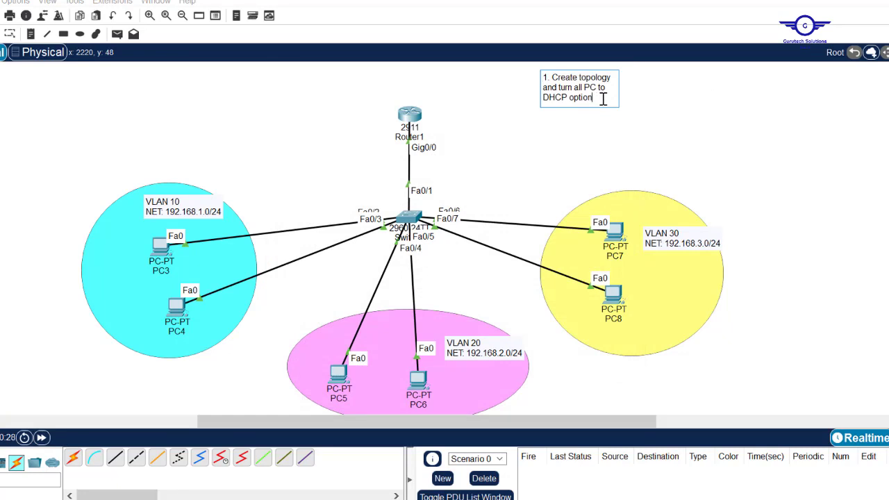
key("Return")
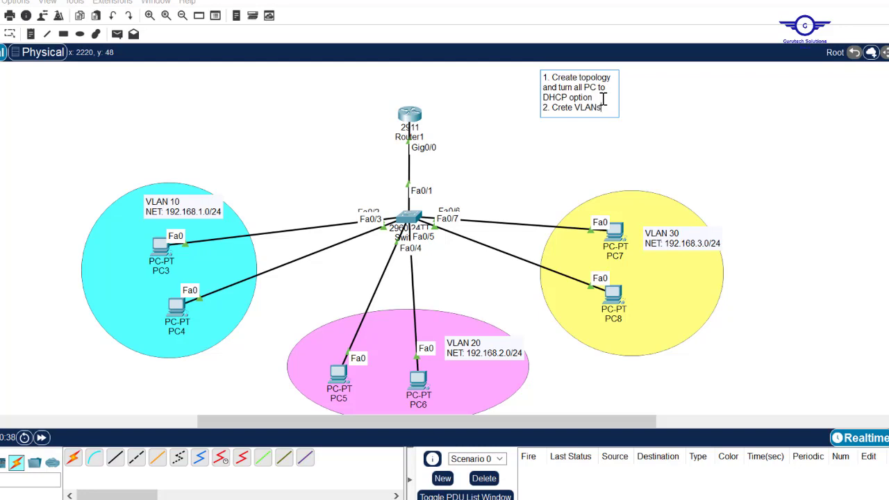
type("and")
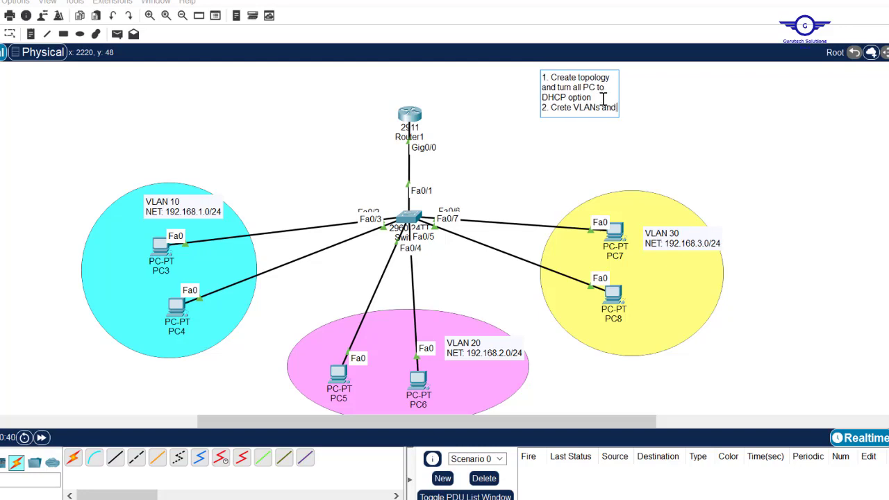
type(" assign them to the respective ports--")
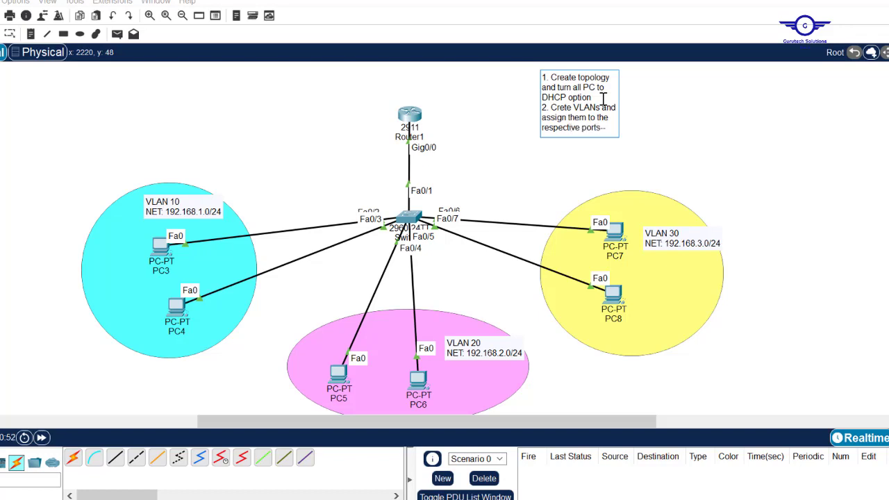
type("also configure")
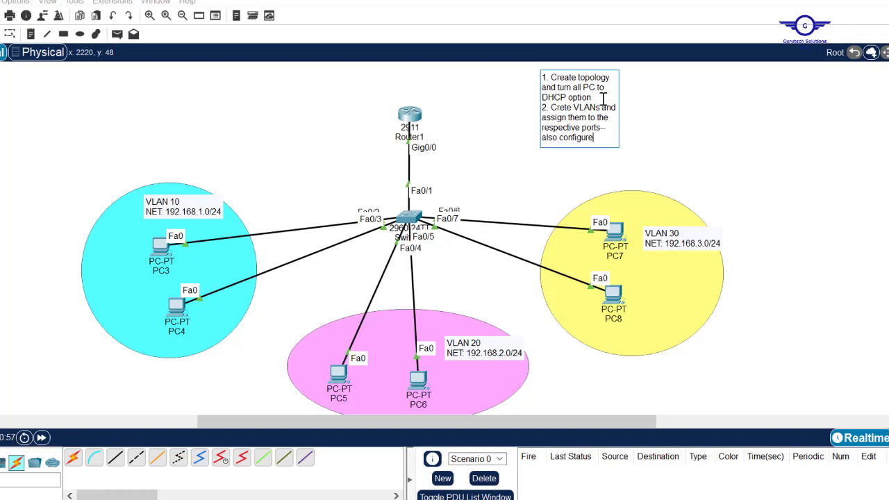
type("port")
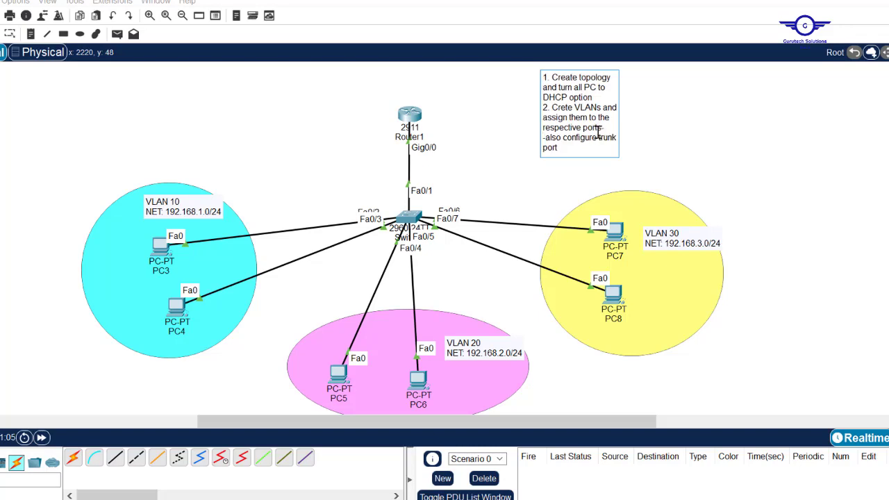
left_click(734, 154)
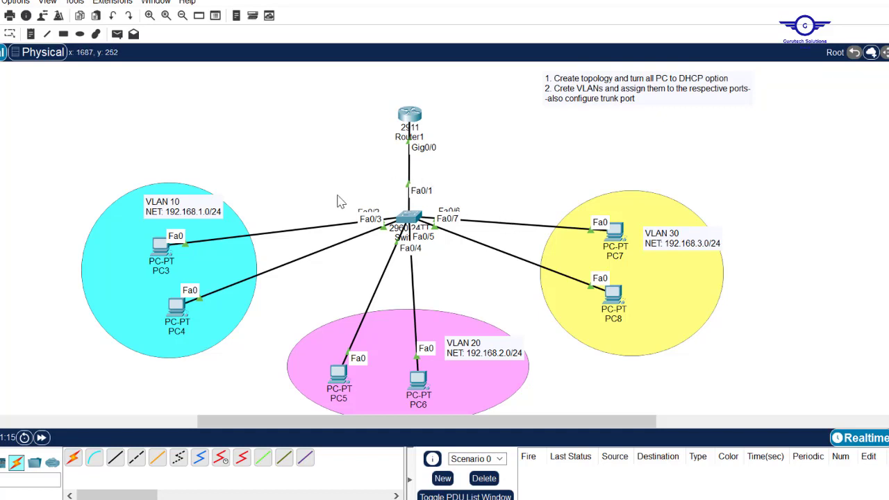
Select the numbered note above the VLAN 30 area.
left_click_drag(21, 226, 780, 313)
left_click(549, 179)
left_click_drag(516, 74, 770, 130)
left_click(771, 132)
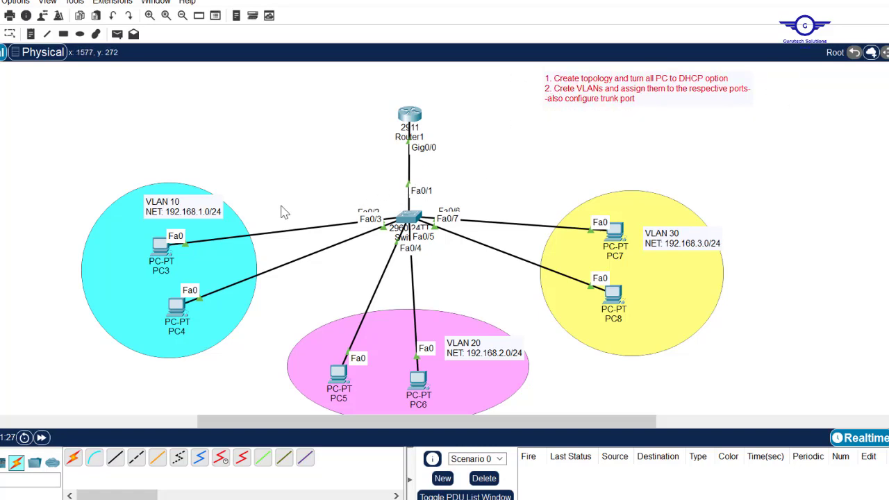
left_click_drag(331, 185, 456, 239)
left_click(469, 263)
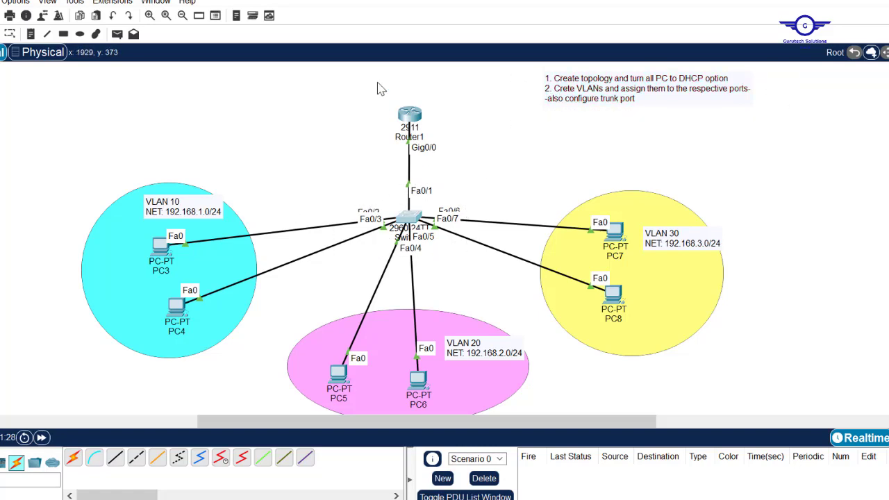
left_click_drag(351, 103, 485, 157)
Shift the numbered note above the VLAN 30 area slightly down and to the right, keeping its text.
left_click(650, 107)
left_click(650, 108)
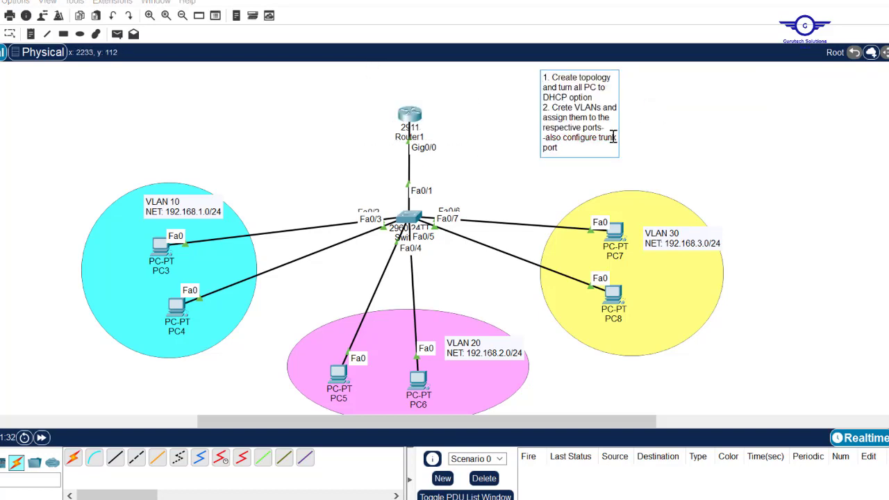
left_click(500, 126)
left_click_drag(551, 92, 568, 100)
Place a heading note reading "SWITCH" just above the numbered note.
left_click(30, 35)
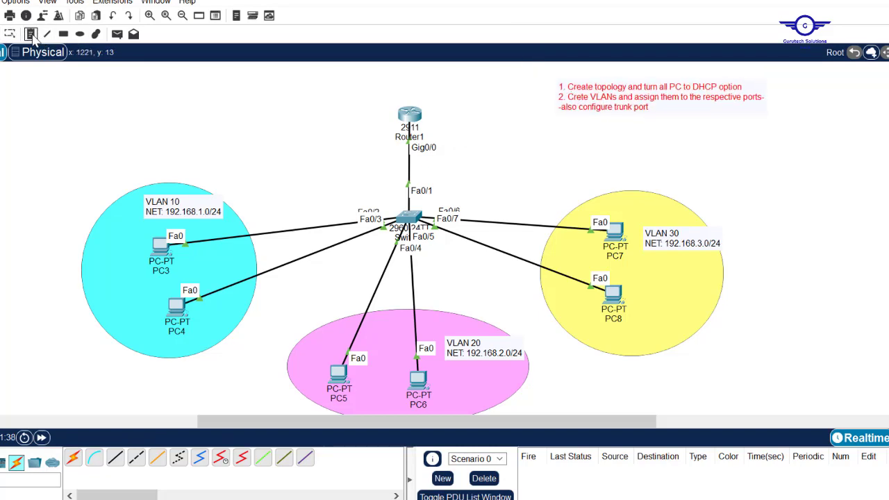
left_click(536, 68)
type("switch")
key("BackSpace")
key("BackSpace")
key("BackSpace")
key("BackSpace")
key("BackSpace")
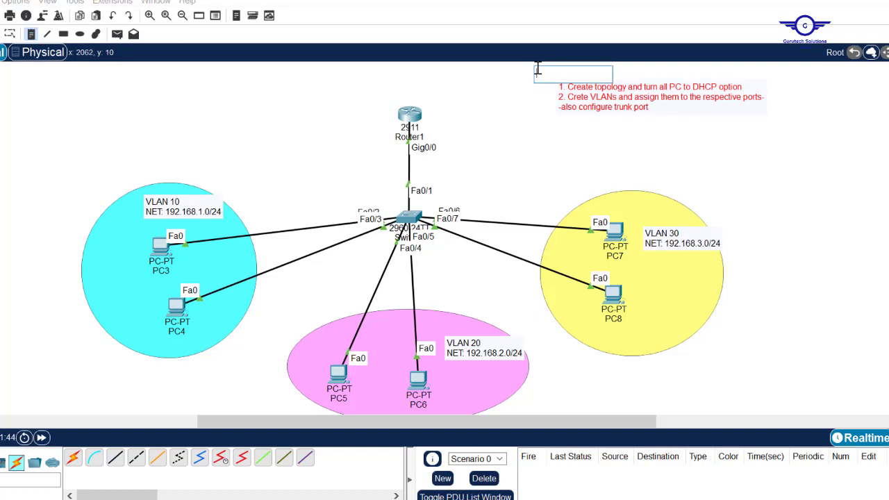
key("Caps_Lock")
type("SWITCH")
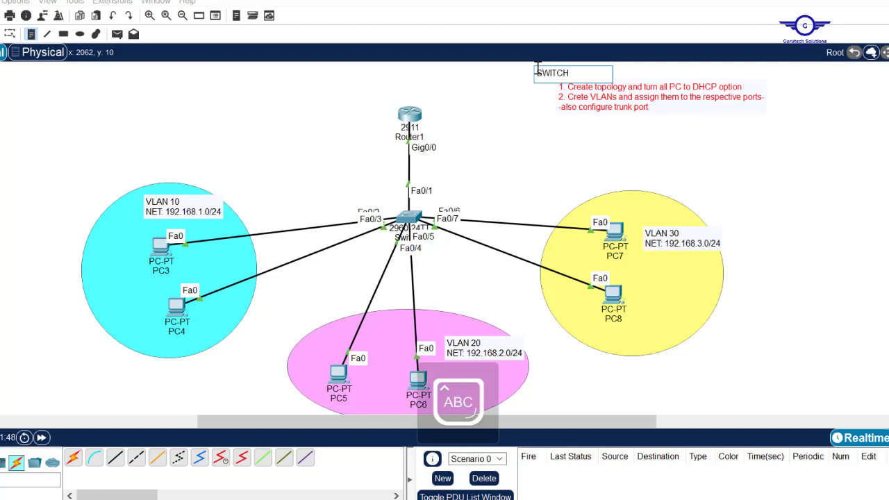
Place a second heading note reading "ROUTER" just below the numbered switch note.
left_click(546, 124)
type("ROUTER")
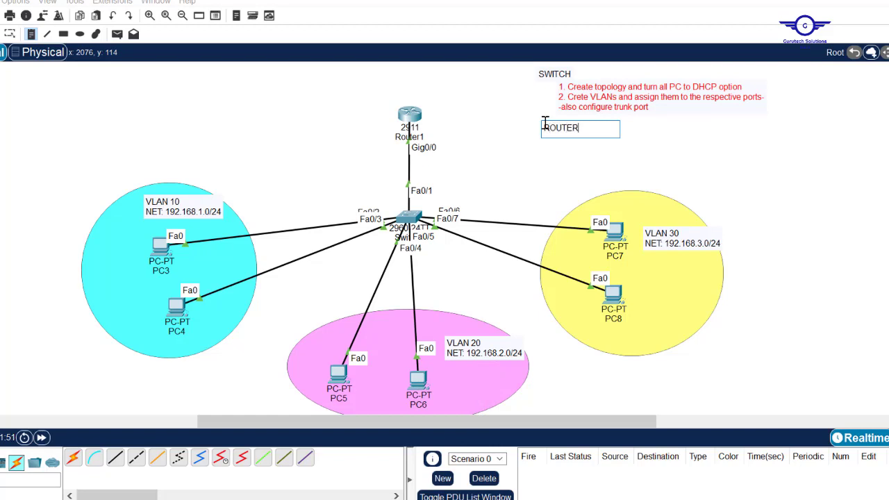
key("Caps_Lock")
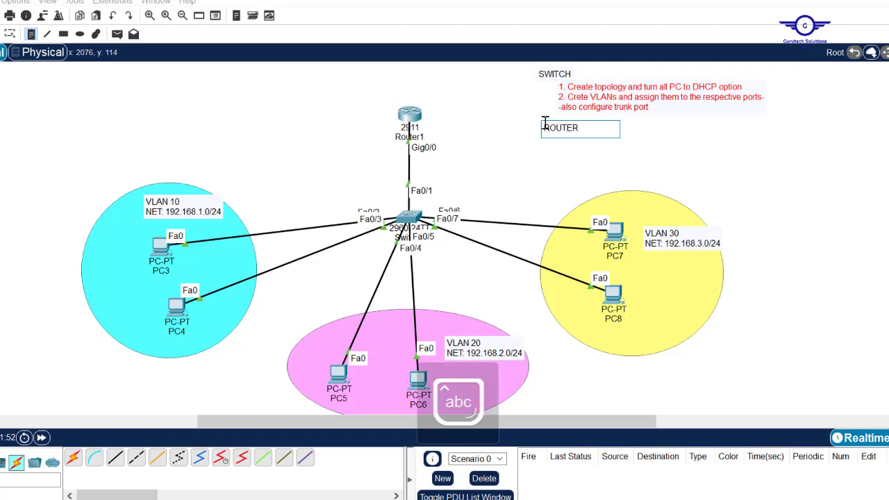
left_click(480, 116)
Start a new note under the ROUTER heading with the text "1. Inter-VLAN routing".
left_click(566, 139)
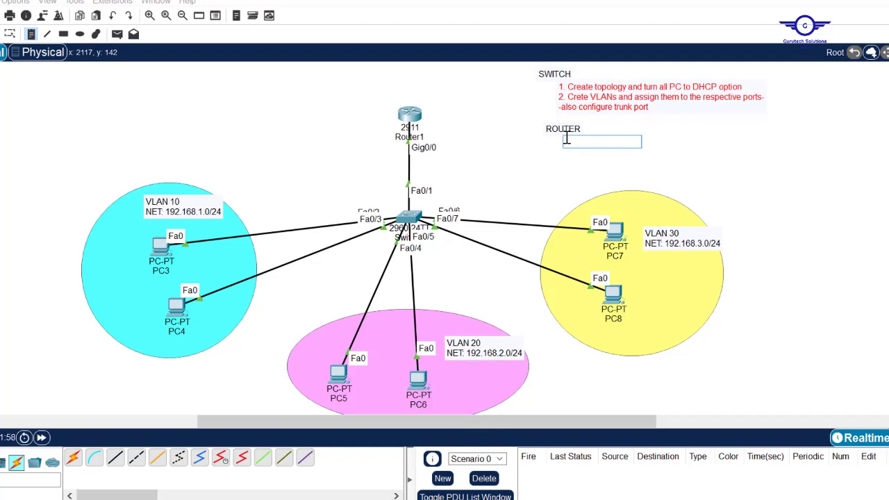
type("1.")
key("Caps_Lock")
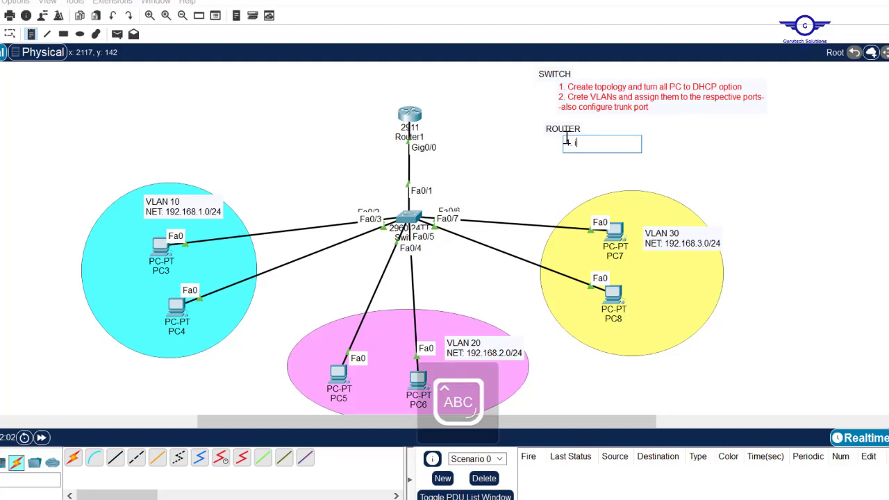
key("Caps_Lock")
type("Inter-VLAN routing")
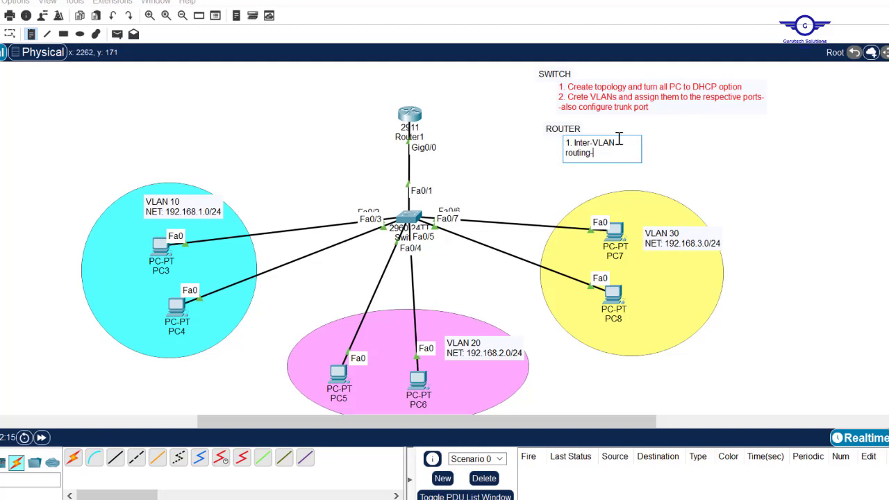
Continue the router note with "-we create subinterfaces, associate to VLAN numbers and assign them IP".
type("-we")
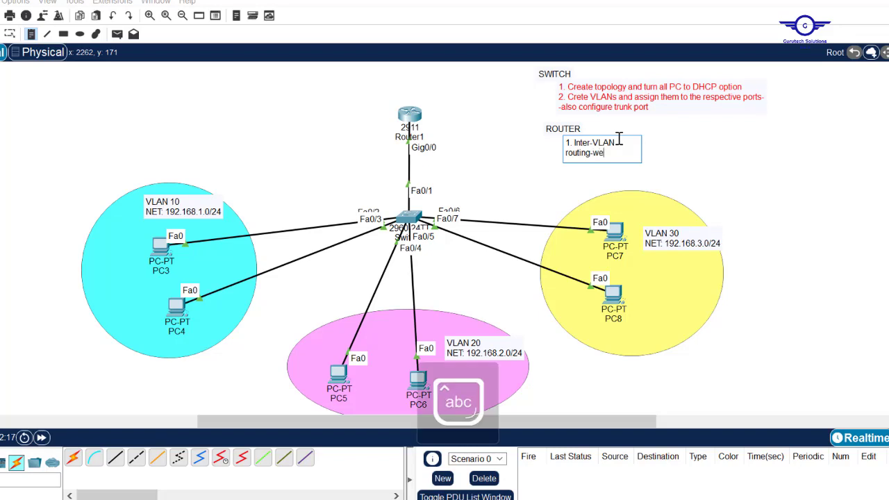
type(" create subinte")
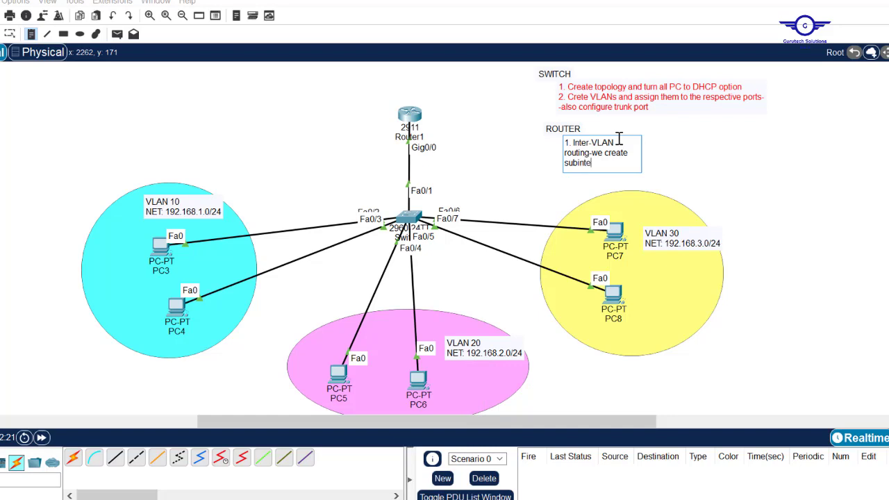
type("rfaces, assign")
key("BackSpace")
key("BackSpace")
key("BackSpace")
key("BackSpace")
type("sociate")
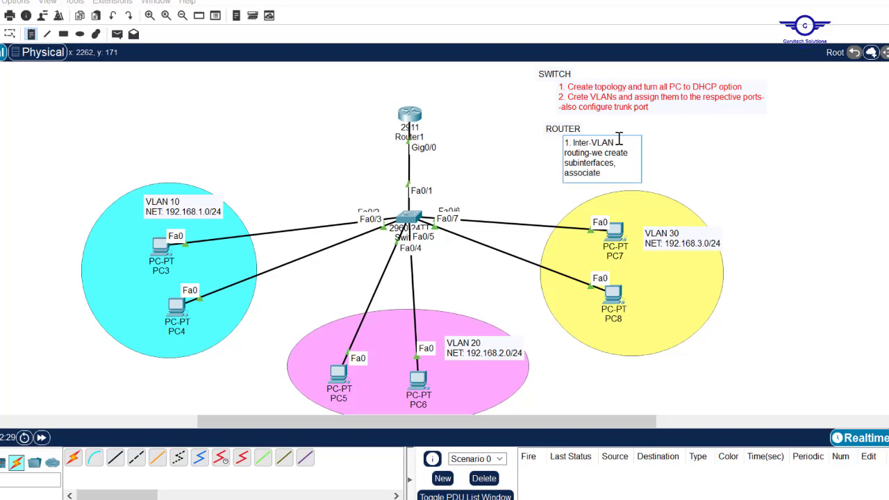
type(" to VLAN nu")
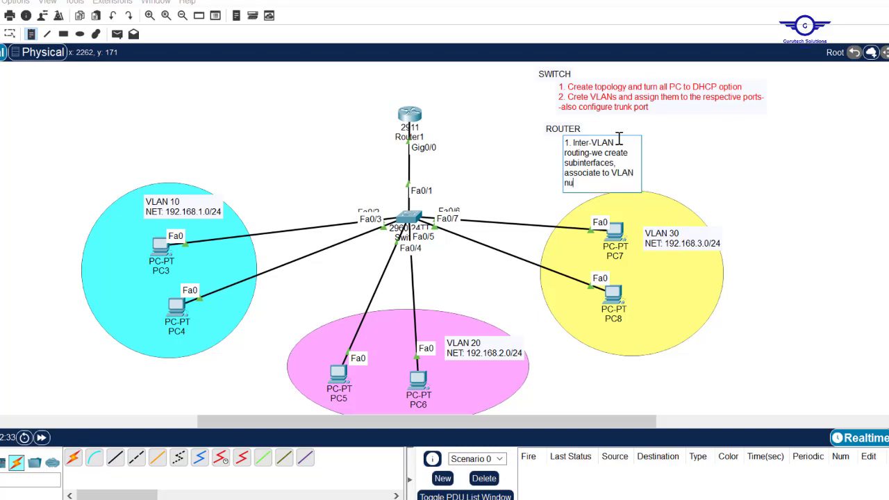
type("mbers and assign them IP")
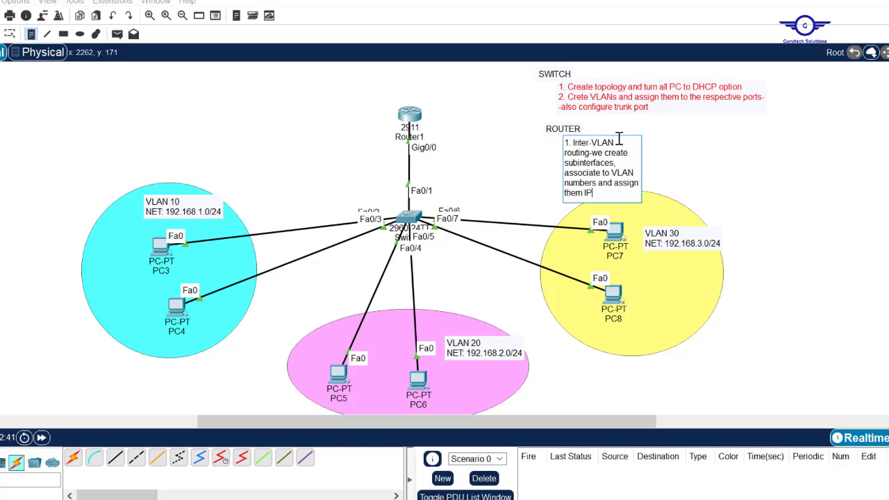
Shift the router note slightly left beneath the ROUTER heading and reopen its text for editing.
left_click(786, 188)
left_click(632, 148)
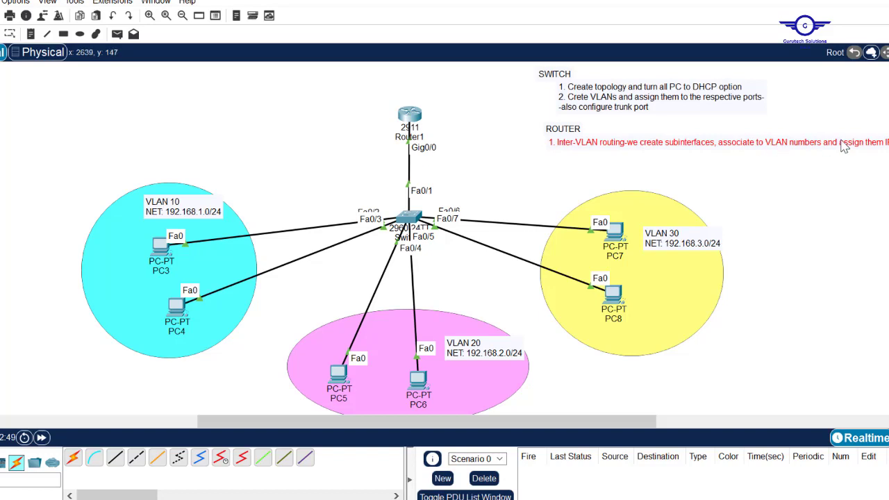
left_click(792, 144)
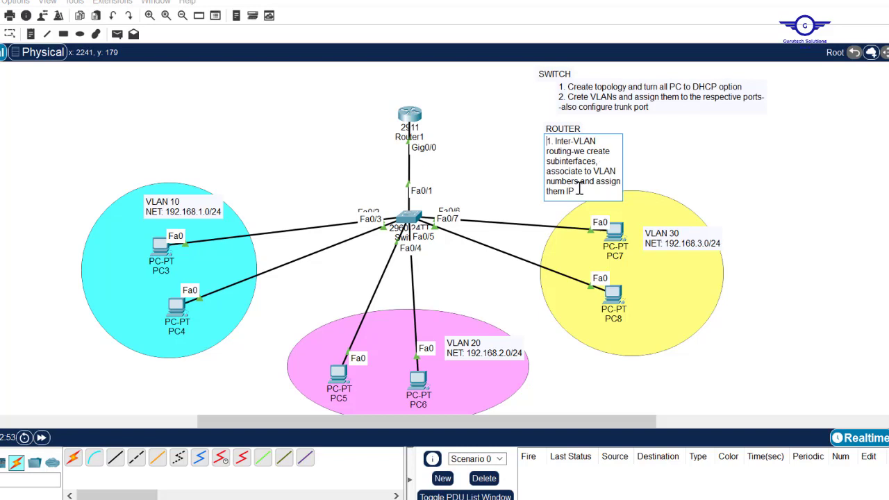
key("Return")
type("2. create")
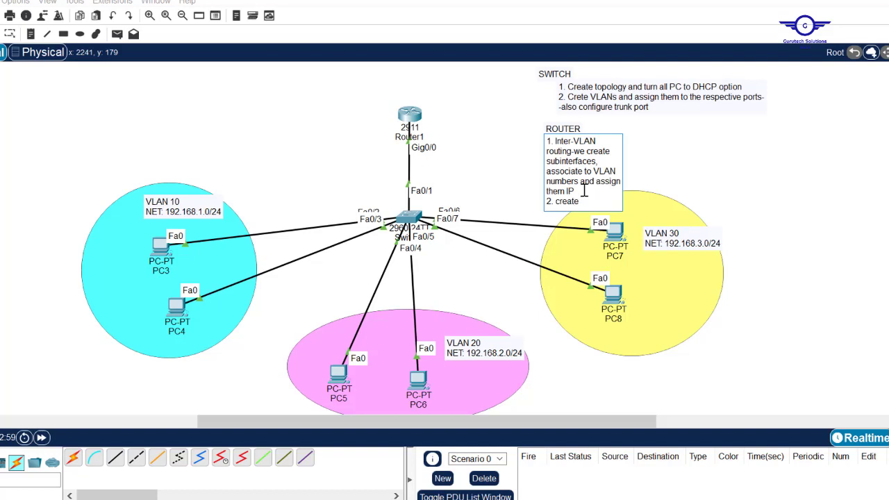
key("BackSpace")
key("BackSpace")
key("BackSpace")
key("BackSpace")
key("BackSpace")
key("BackSpace")
key("BackSpace")
key("BackSpace")
key("BackSpace")
key("BackSpace")
key("BackSpace")
key("BackSpace")
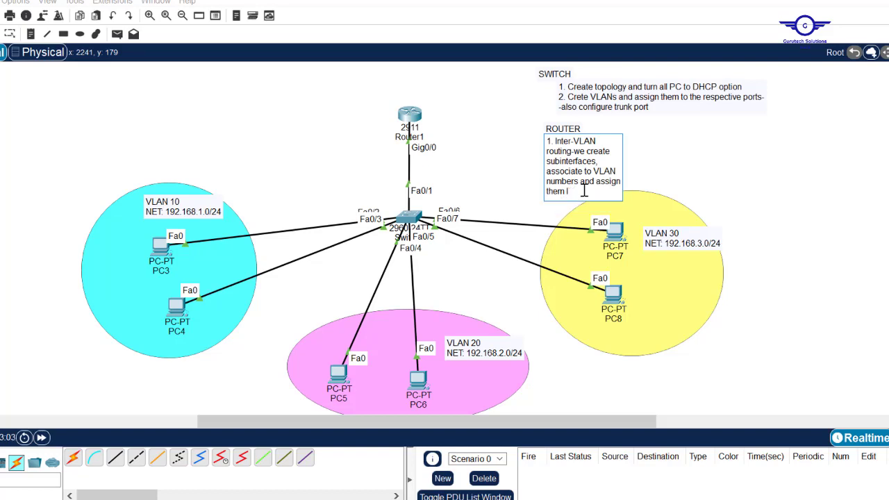
Add a second line reading "2. Create DHCP pool" to the router note.
key("Return")
type("2. create")
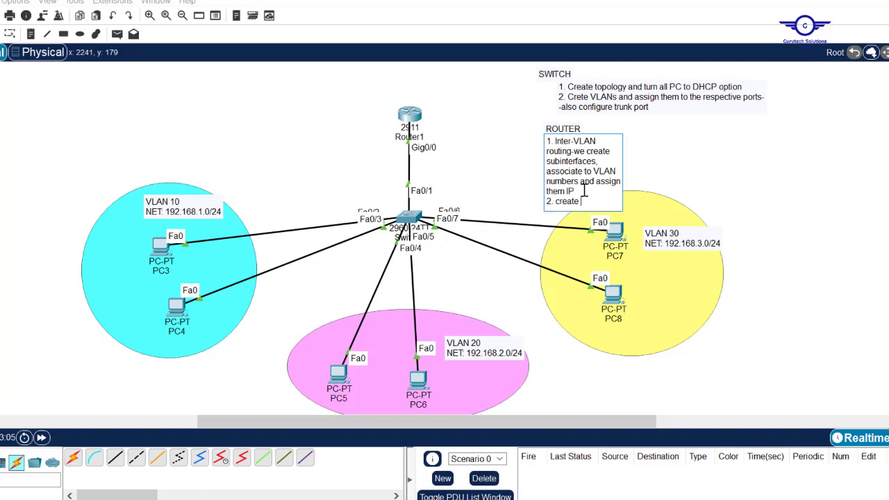
key("Left")
key("Left")
key("BackSpace")
type("Create DHCP pool")
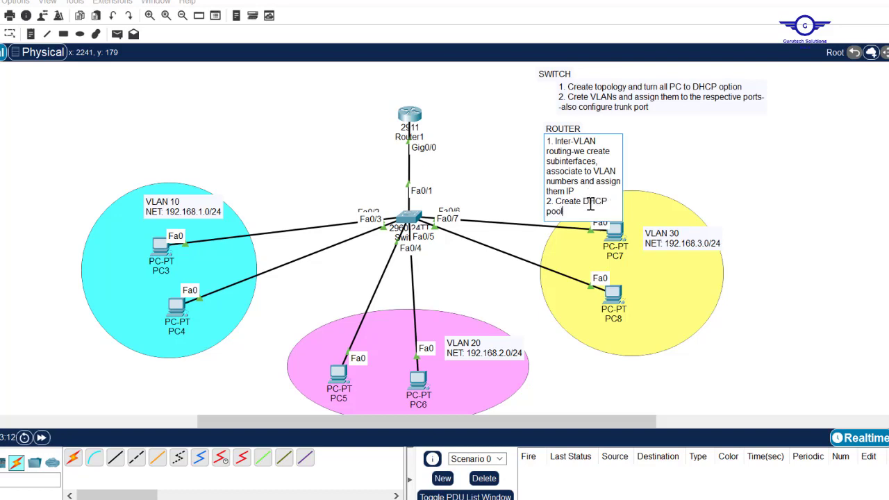
Complete the second router line so it reads "2. Create DHCP pools as per the VLANs and network in each VLAN", followed by "--".
type("s per")
key("BackSpace")
key("BackSpace")
key("BackSpace")
type("as per the VLA")
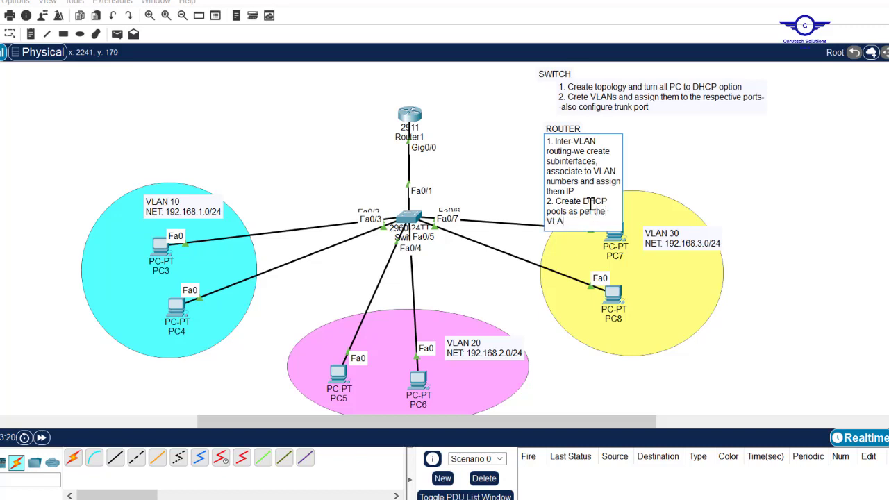
type("Ns")
type("and network")
key("Return")
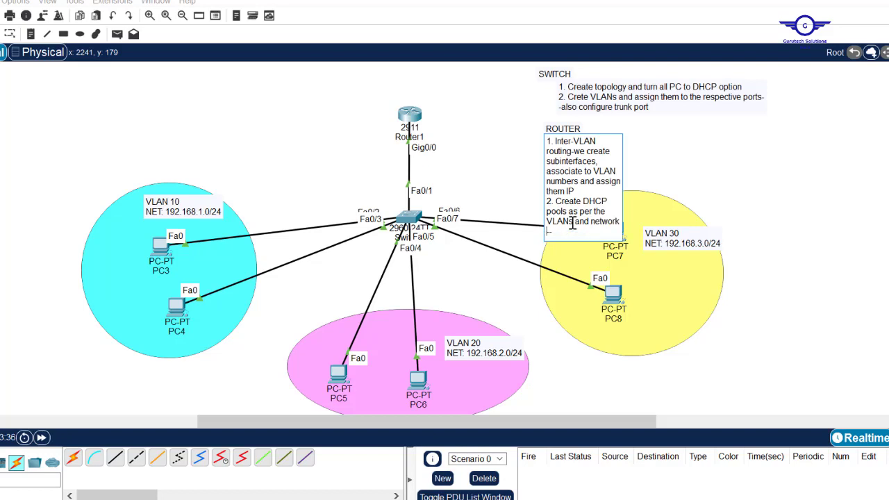
type("in each VLAN")
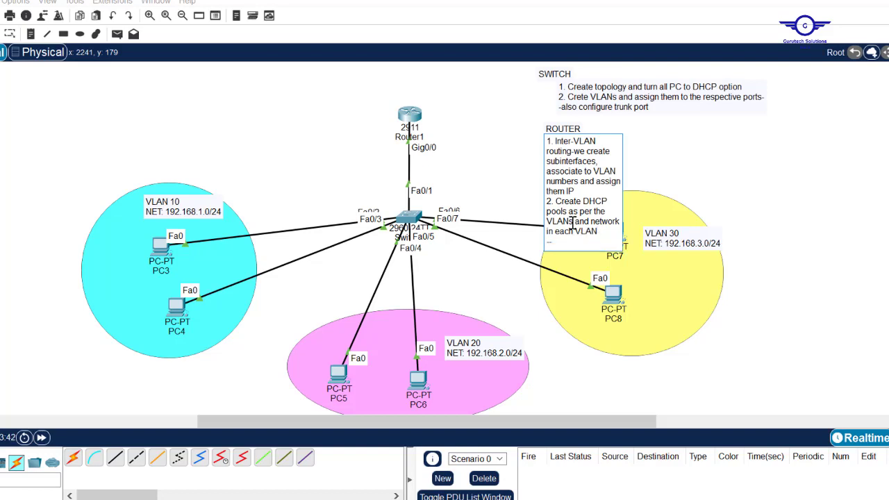
left_click(778, 221)
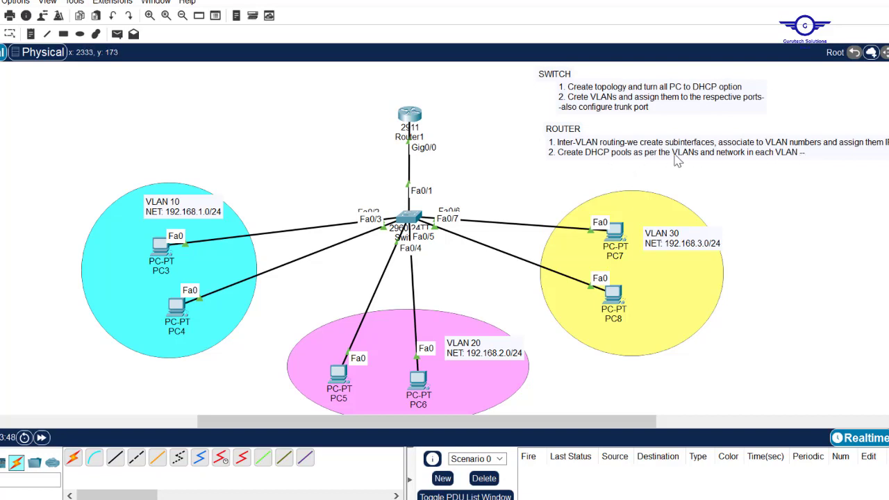
Add a new line at the end of the router note reading "N/B--The default gateway of each pool".
left_click(808, 158)
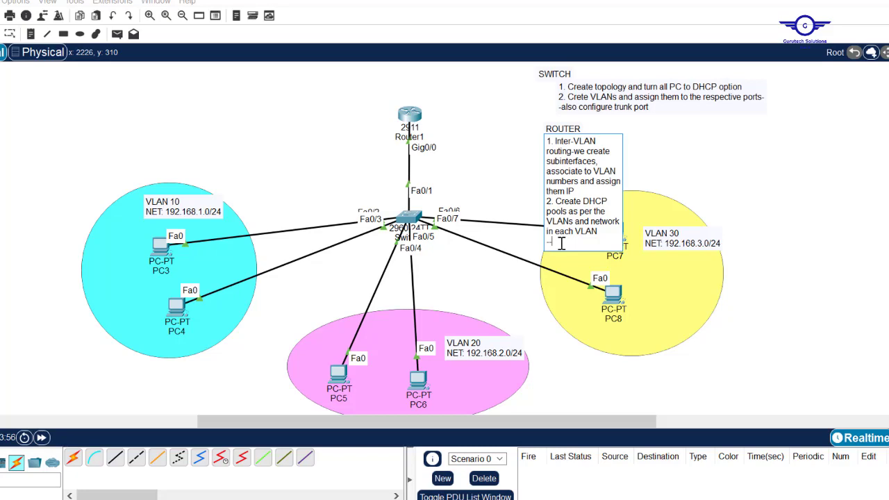
type("-")
key("Return")
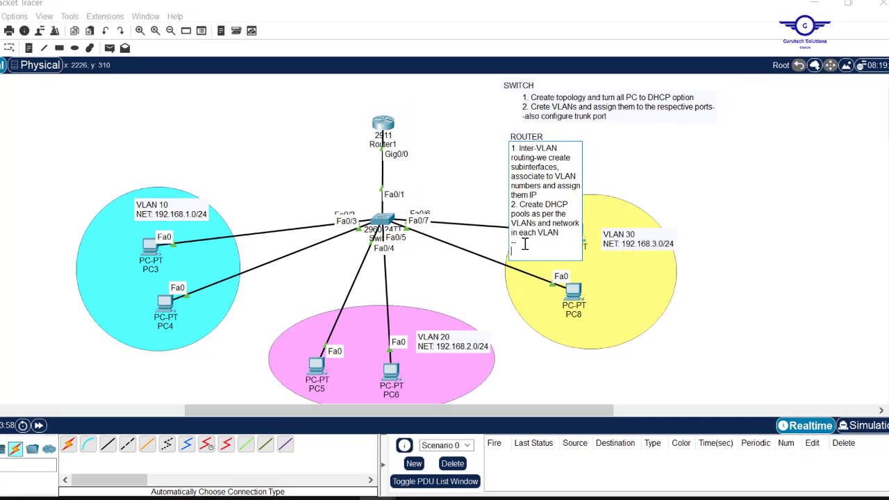
key("Caps_Lock")
type("N")
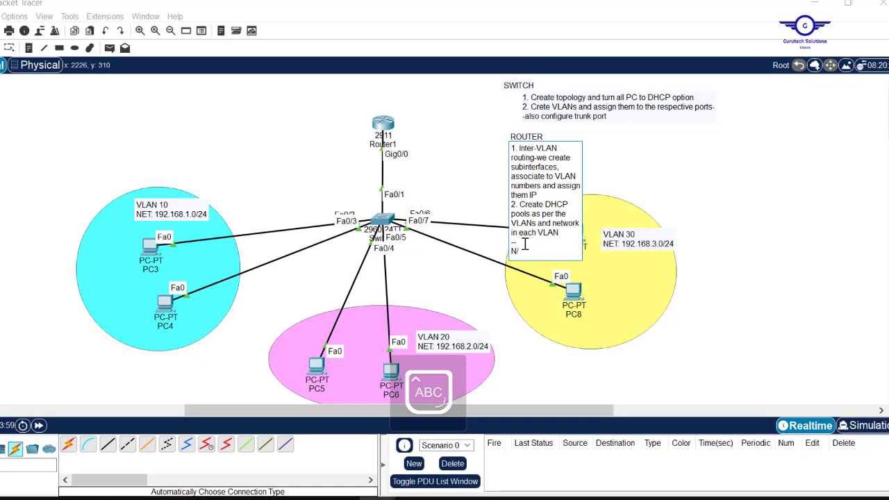
type("/B-")
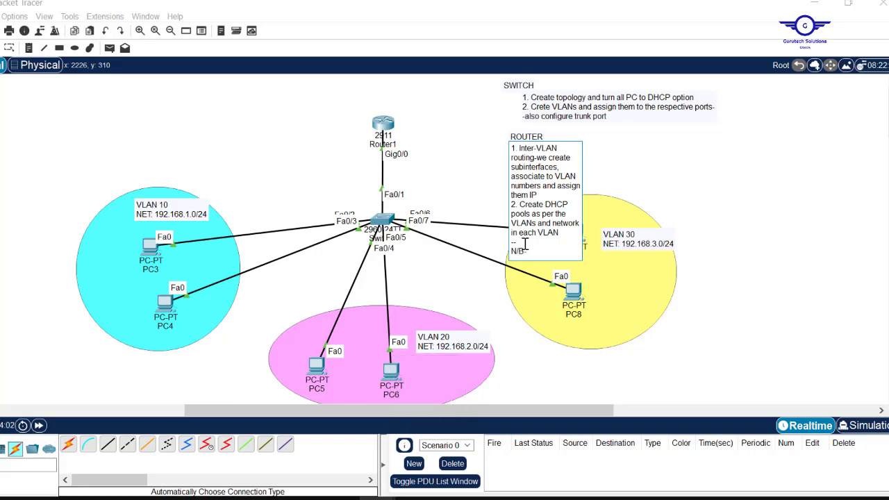
key("Caps_Lock")
type("-The defau")
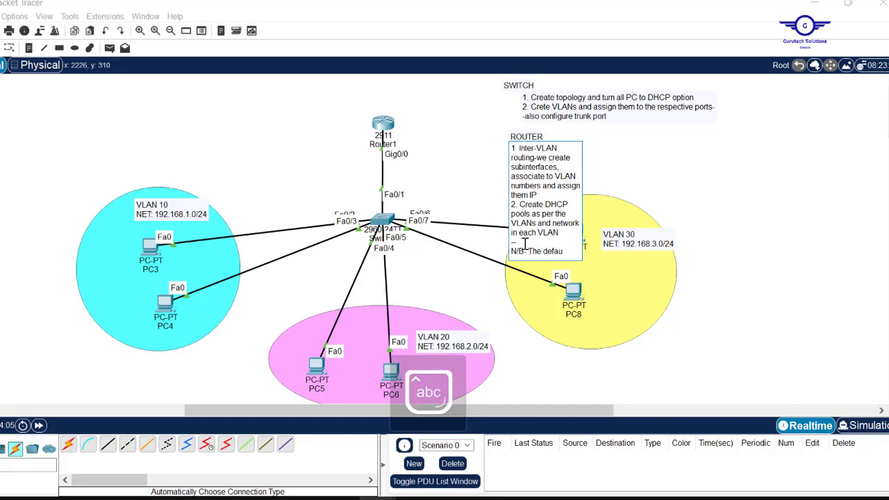
type("lt gateway of eac")
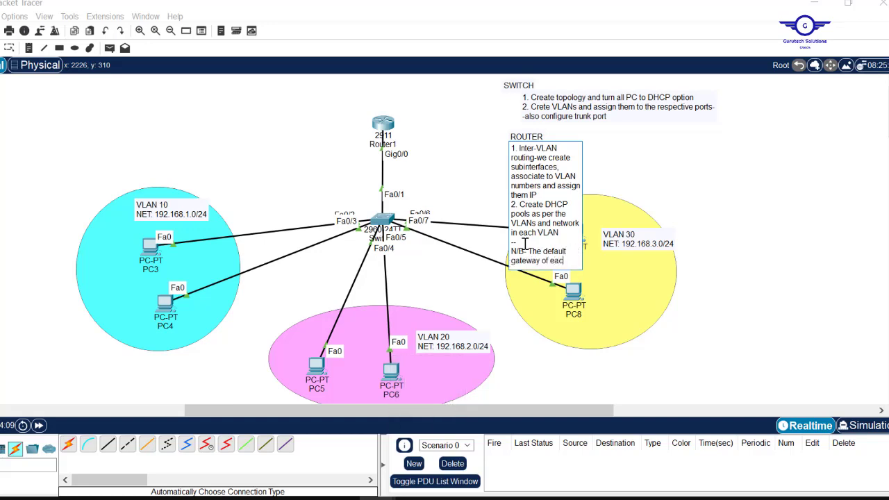
type("h pool")
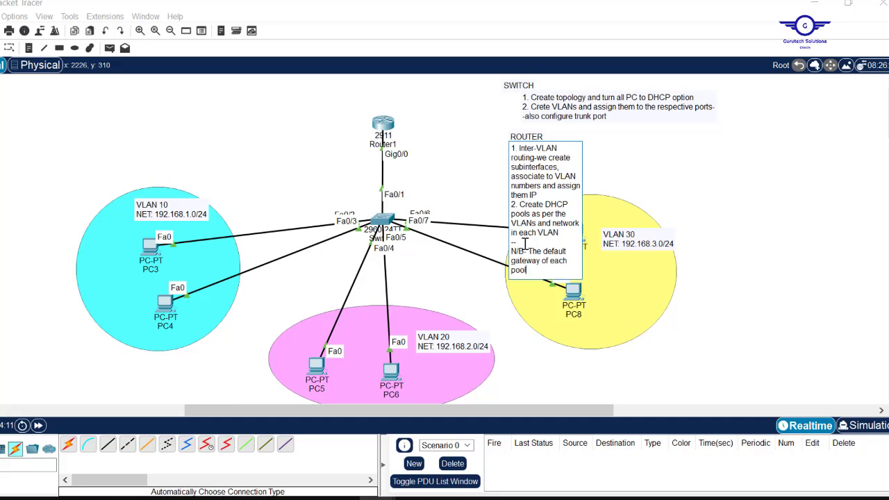
Finish the N/B line of the router note with "should the IP address of the subinterfaces created for each VLAN".
type(" should the iP")
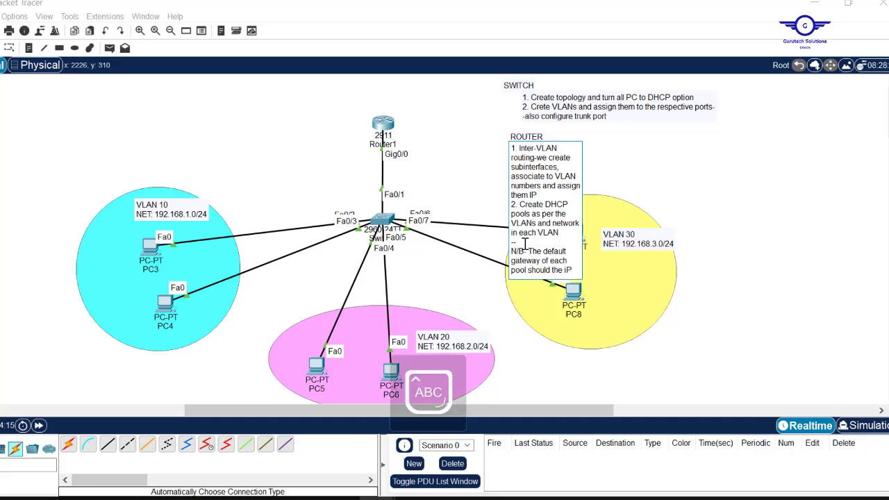
key("BackSpace")
key("BackSpace")
key("Caps_Lock")
key("BackSpace")
type("P address of")
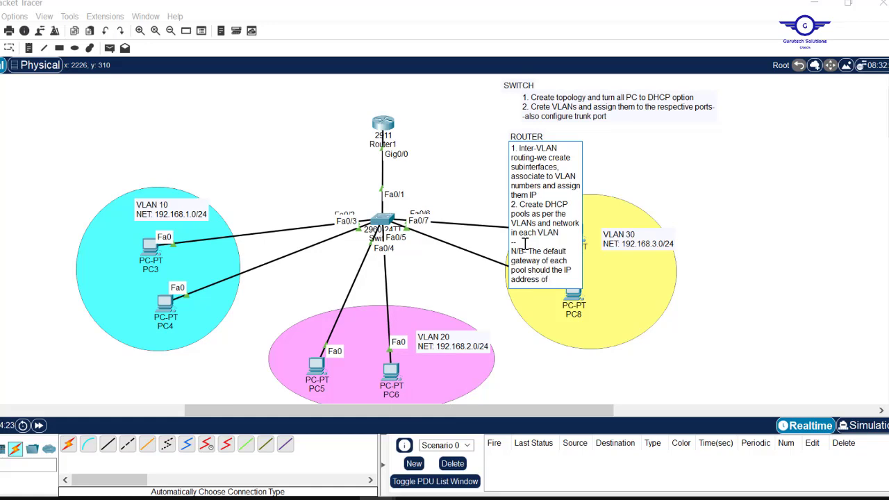
type(" the subinterfa")
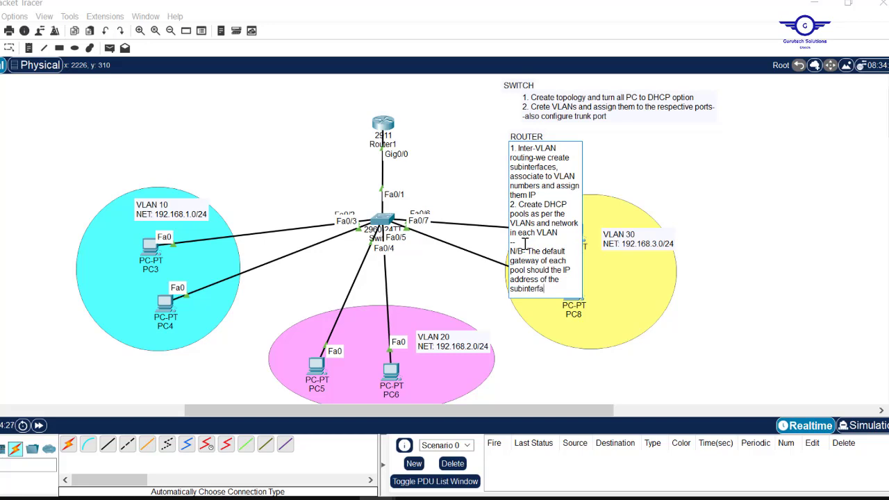
type("ces created for each")
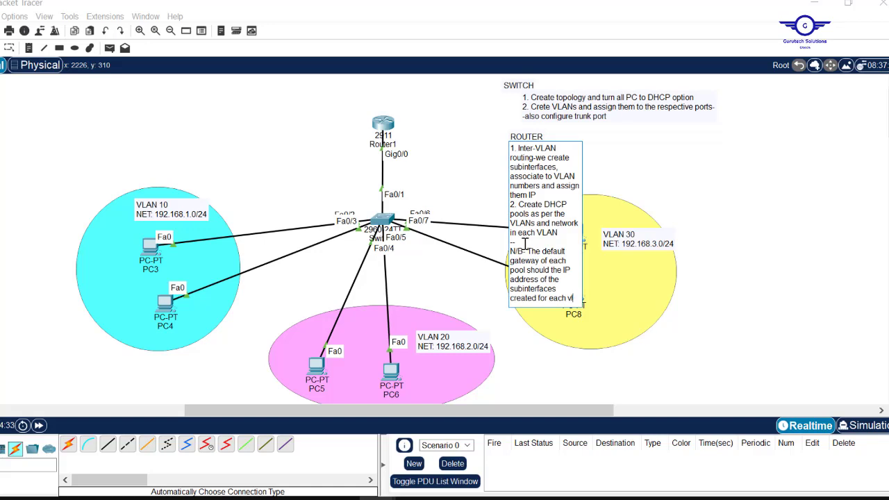
type(" VLAN")
key("Escape")
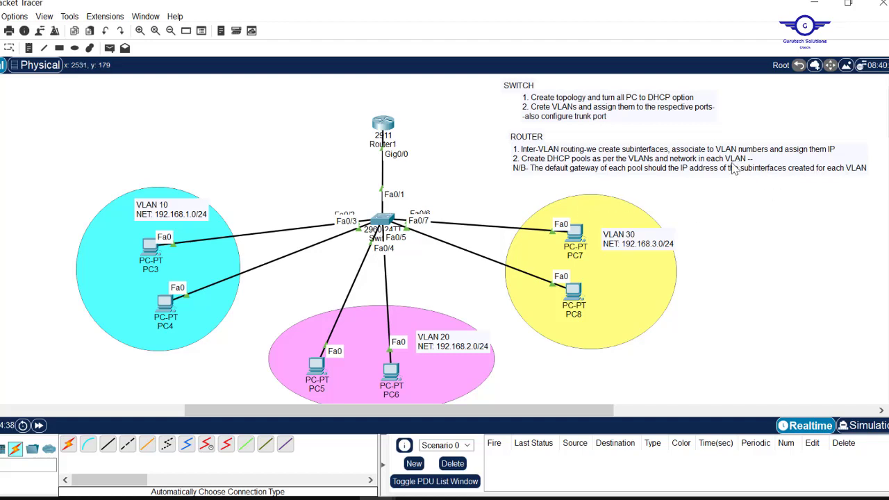
Move the ROUTER heading and its note up and slightly left, closer beneath the SWITCH note.
left_click_drag(526, 141, 507, 132)
left_click(549, 159)
left_click_drag(549, 159, 537, 155)
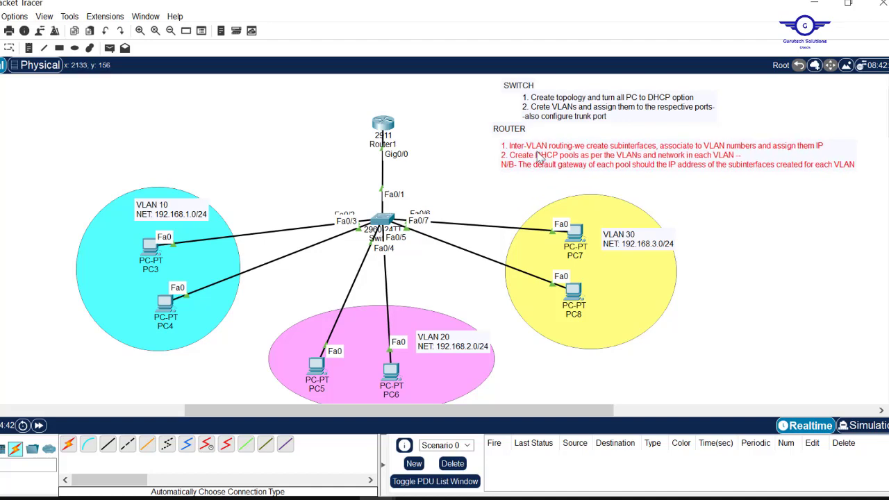
left_click(743, 196)
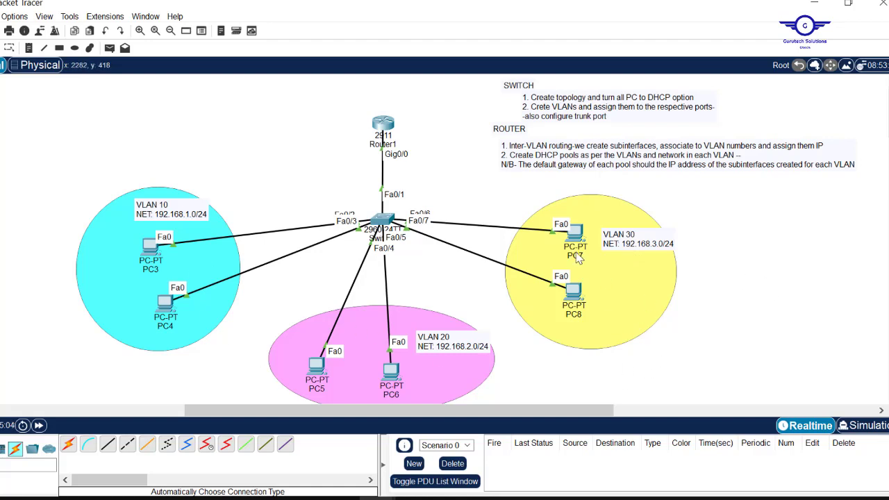
Review the gig0/0.10 subinterface, dot1Q encapsulation and IP address commands in Router1's command-line history.
left_click_drag(339, 98, 422, 143)
left_click(384, 124)
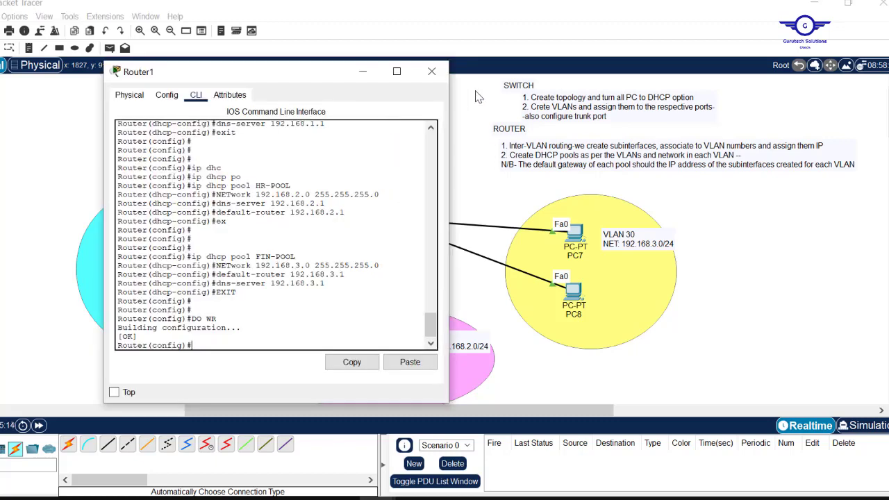
left_click_drag(430, 324, 428, 247)
left_click_drag(259, 219, 191, 219)
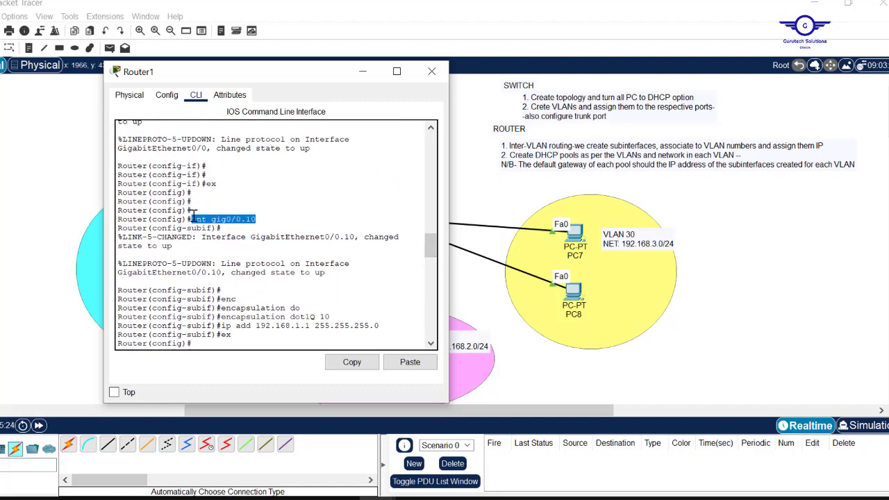
left_click_drag(332, 317, 225, 317)
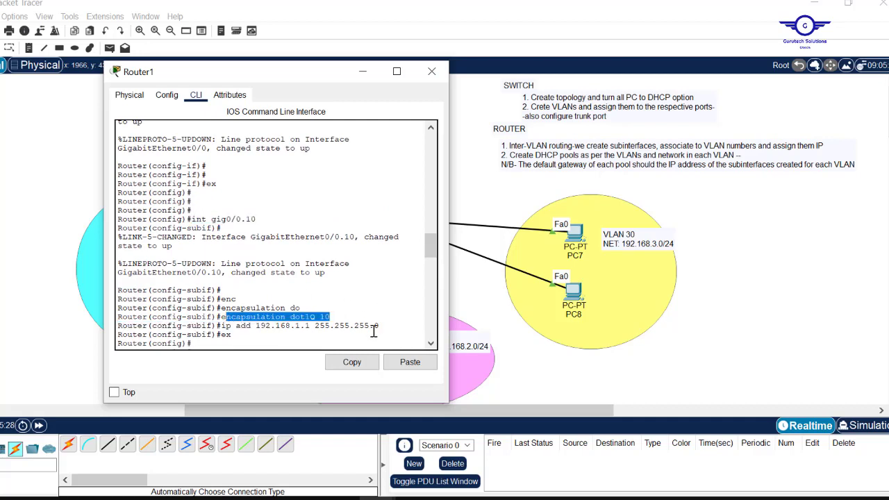
left_click_drag(380, 325, 219, 325)
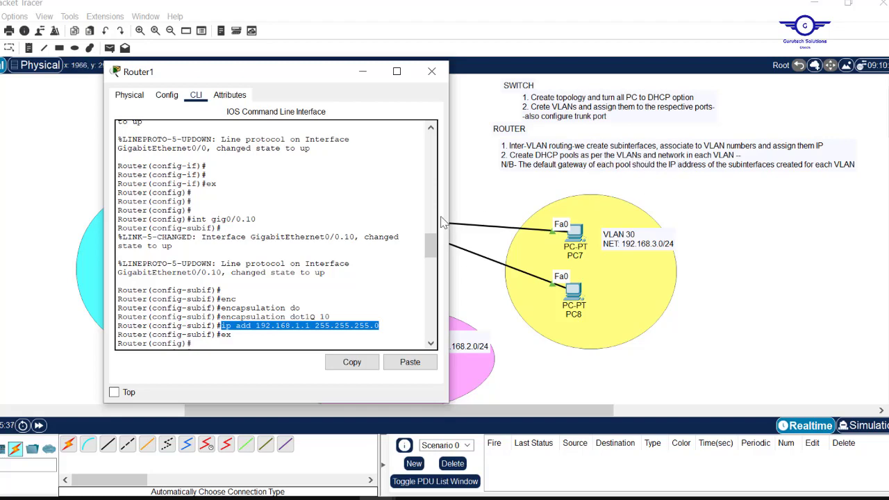
Compare the IT-POOL network and default-router commands with the gig0/0.10 subinterface address in Router1's command-line history, and close the router window.
left_click_drag(433, 249, 432, 307)
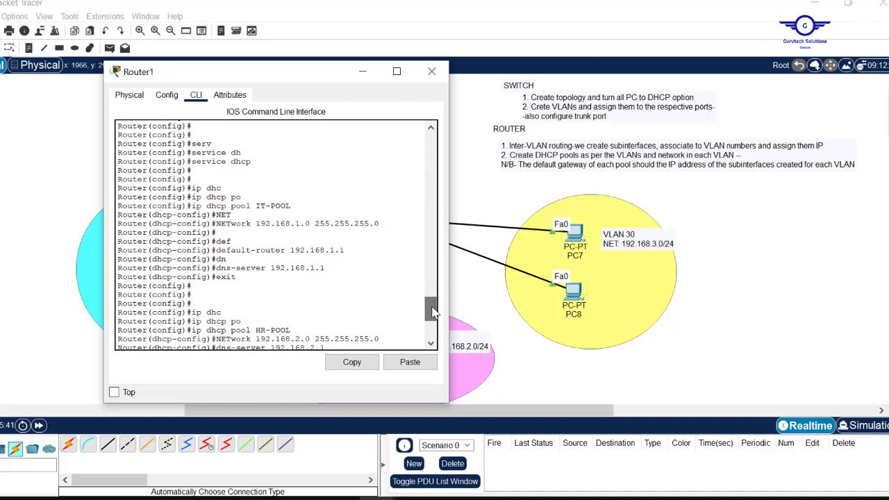
left_click_drag(291, 206, 194, 207)
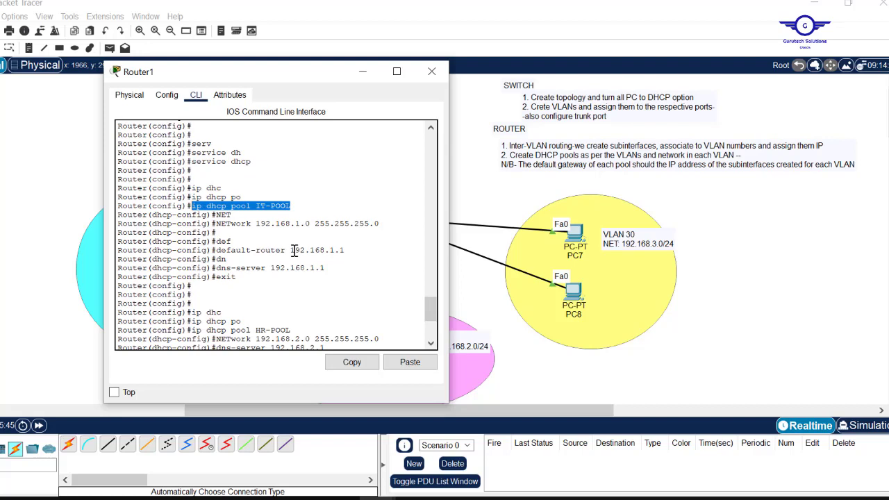
left_click_drag(381, 224, 217, 224)
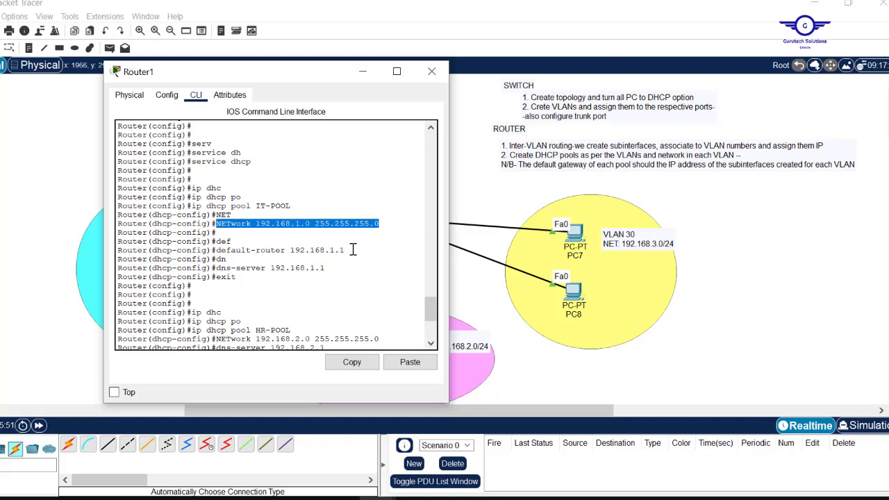
left_click_drag(345, 250, 285, 250)
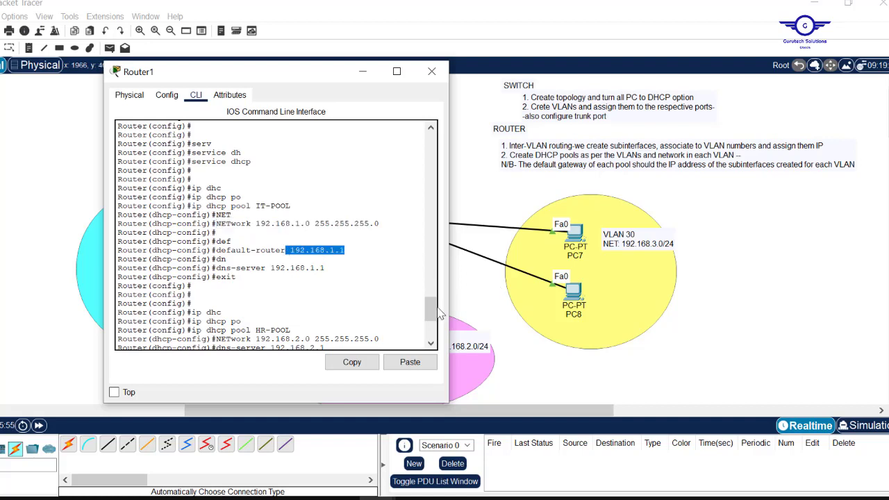
left_click_drag(429, 309, 427, 257)
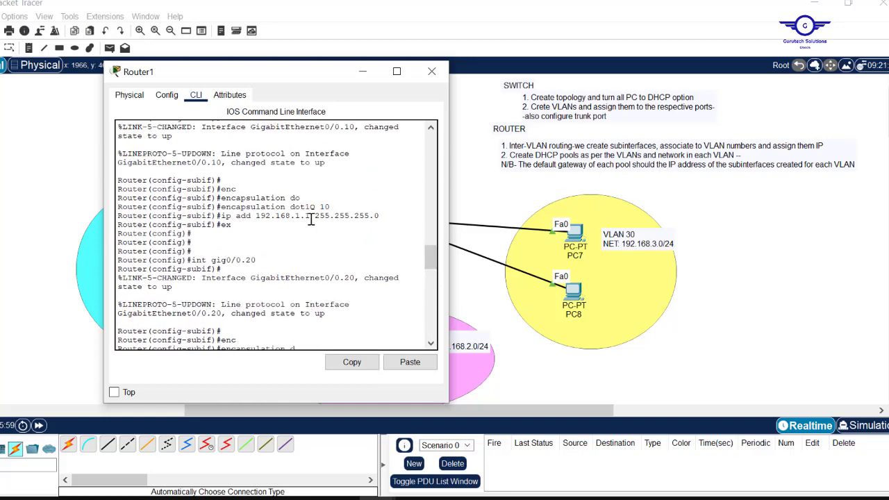
left_click_drag(311, 216, 261, 219)
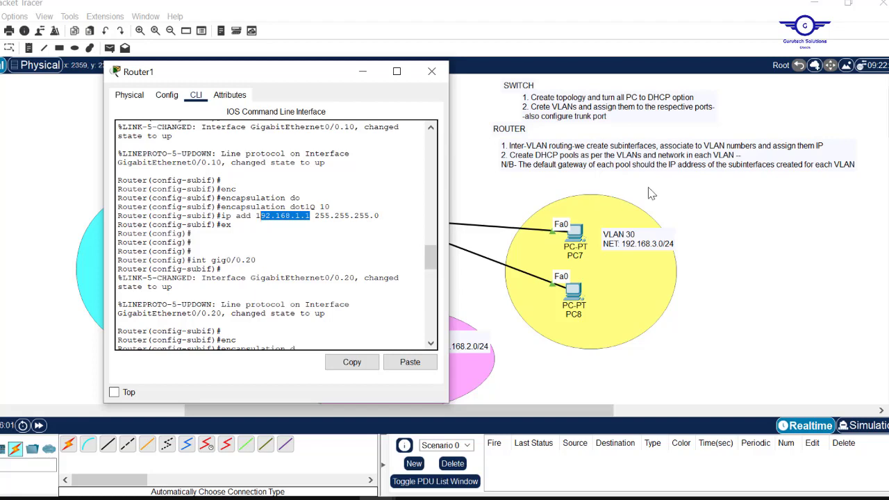
left_click_drag(432, 260, 433, 327)
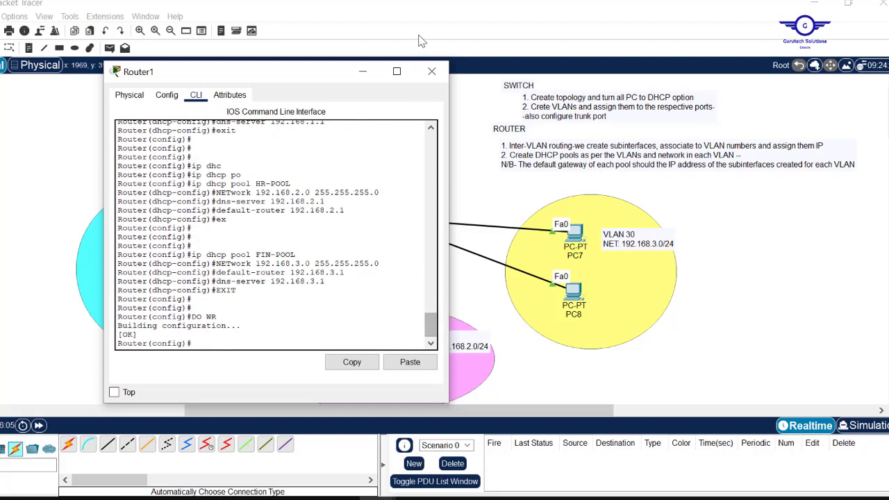
left_click(431, 73)
left_click(431, 74)
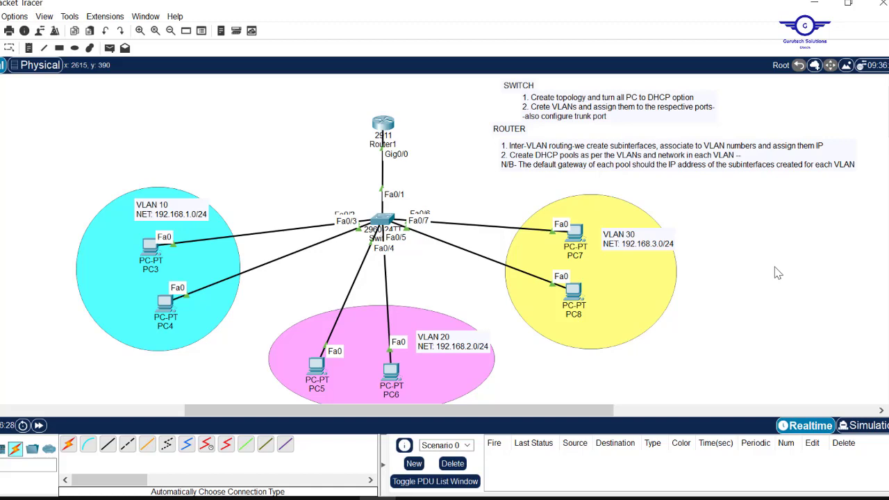
Start a text note above the IT-DEPT topology with the DHCP server, beginning with "DESIGN-".
left_click_drag(236, 415, 52, 415)
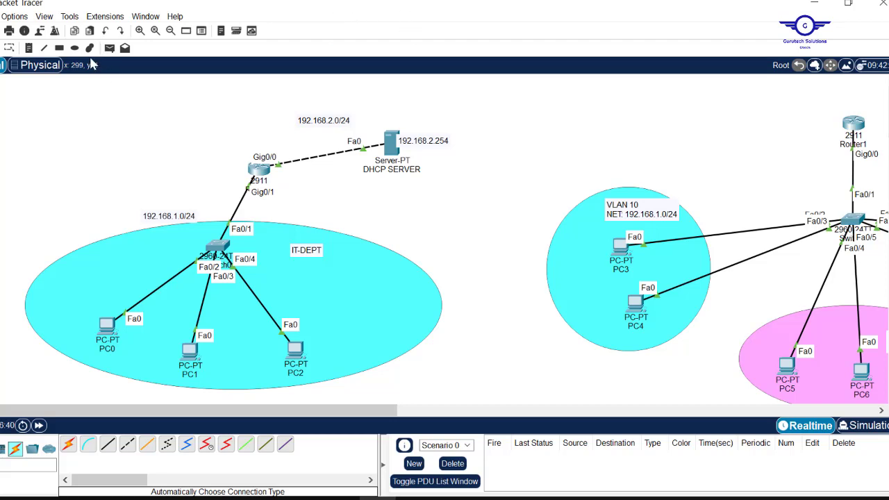
left_click(28, 48)
left_click(58, 86)
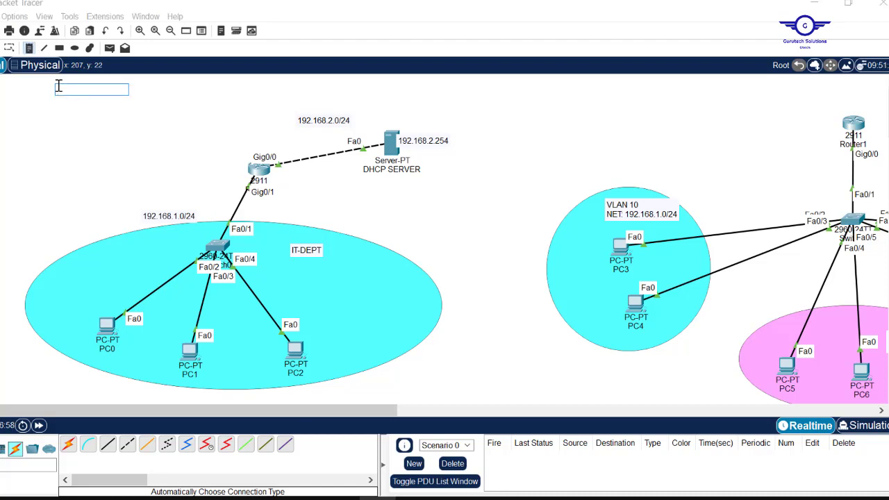
type("De")
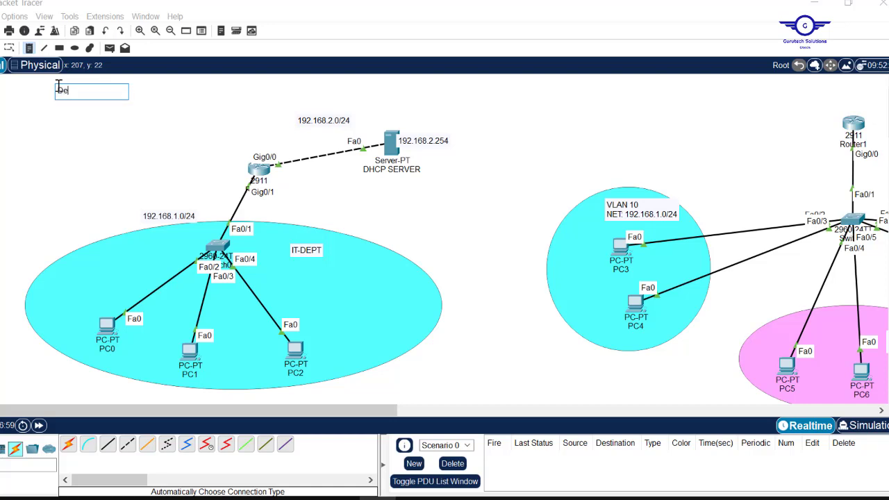
key("BackSpace")
key("BackSpace")
key("BackSpace")
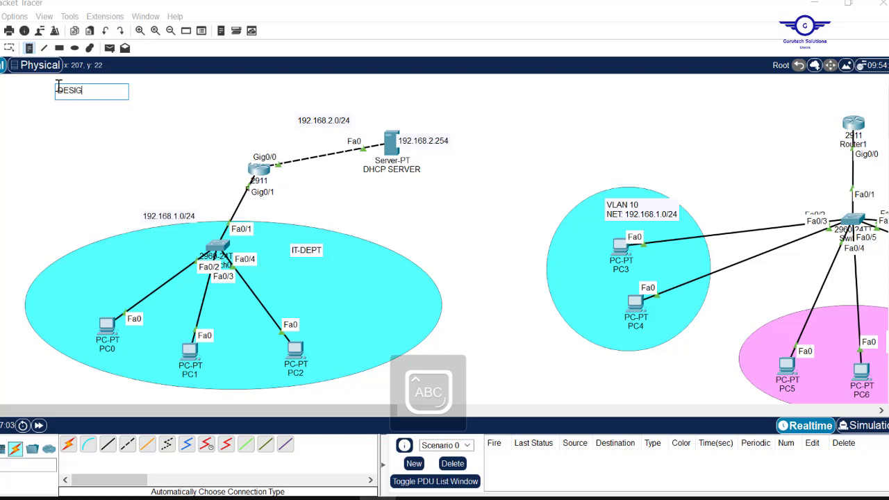
type("DESIGN-")
key("Caps_Lock")
Complete the design note with "create a simple topoly as below and turn all PCs to use DHCP option" and shift it left.
type("create a simple t")
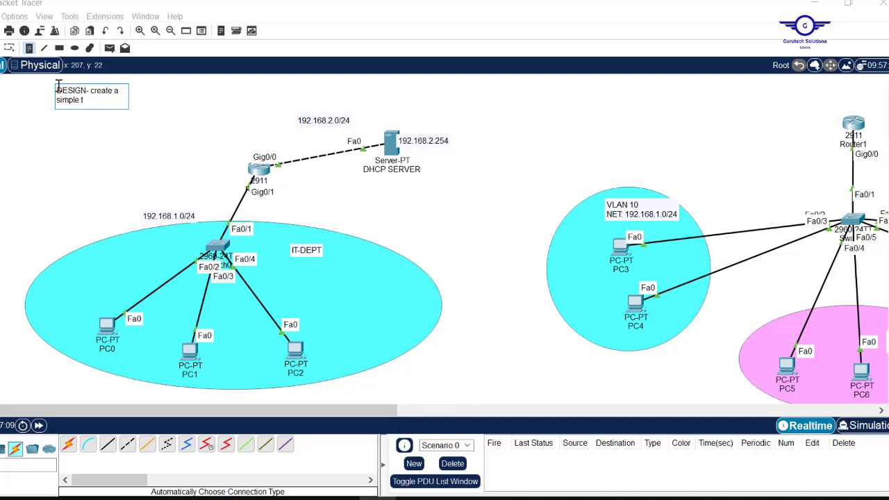
type("opoly as below and tur")
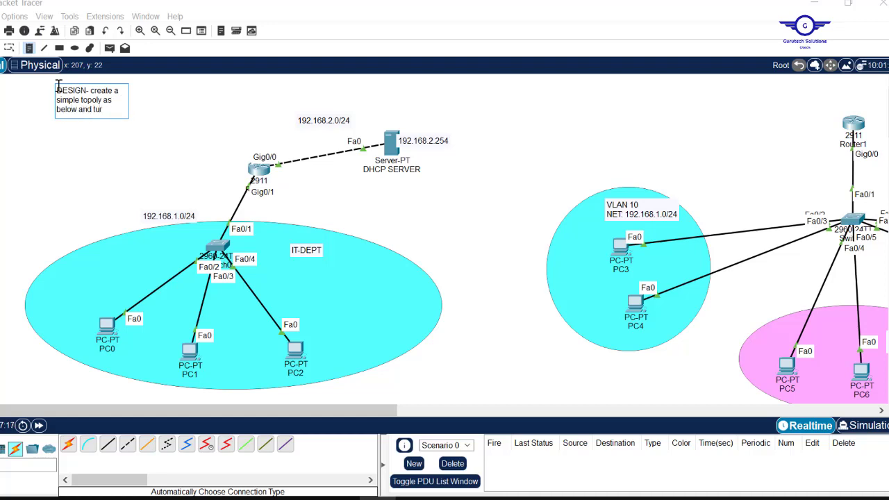
type("n all PCs to use D")
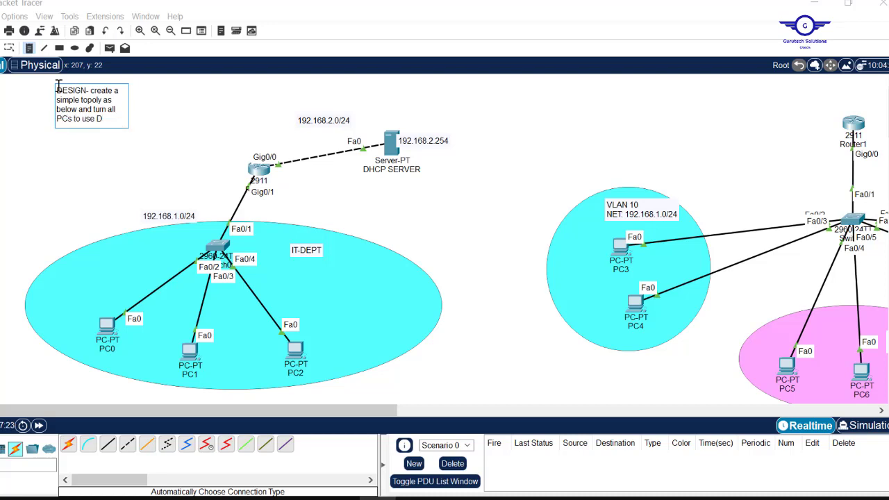
type("ption")
left_click(167, 119)
left_click_drag(184, 102, 131, 106)
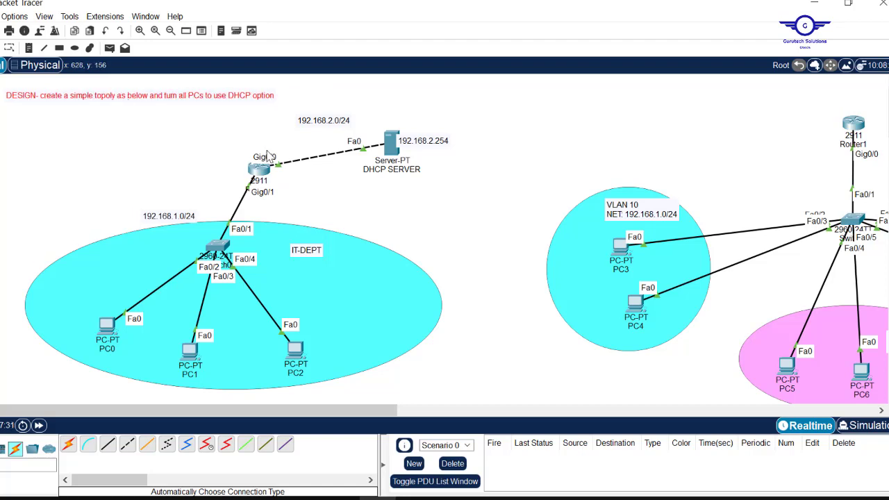
left_click_drag(91, 194, 227, 256)
left_click_drag(221, 254, 222, 254)
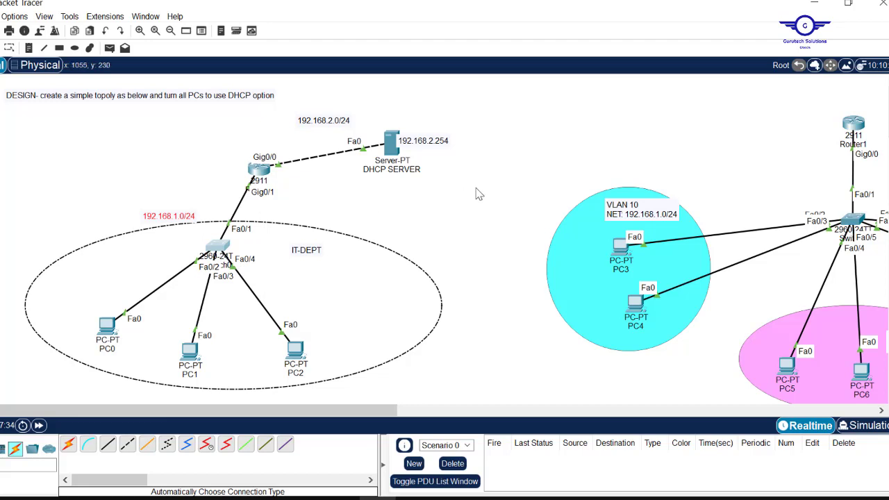
left_click(469, 197)
left_click_drag(209, 131, 302, 199)
left_click(330, 201)
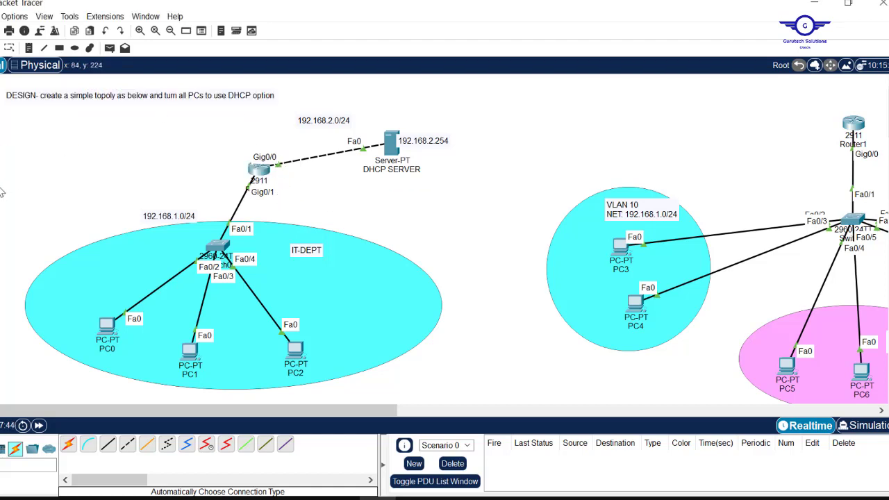
Add a "ROUTER:" heading note beneath the DESIGN note.
left_click(29, 48)
left_click(8, 116)
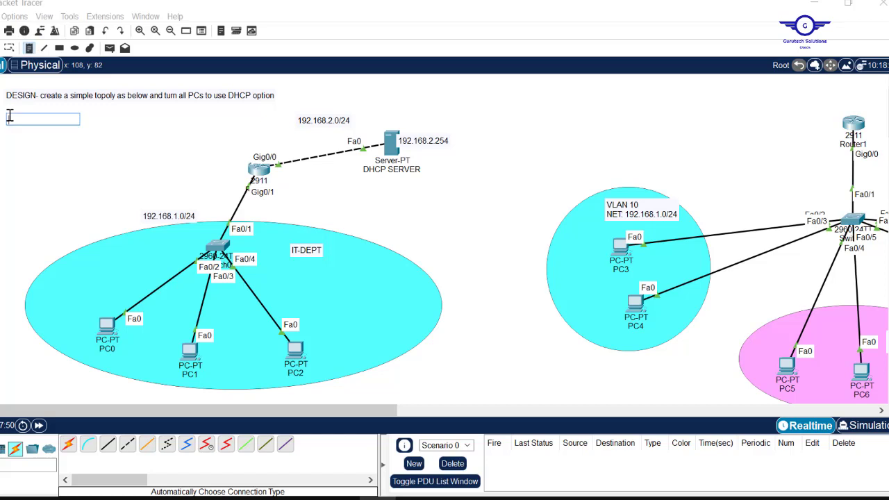
key("Caps_Lock")
type("R")
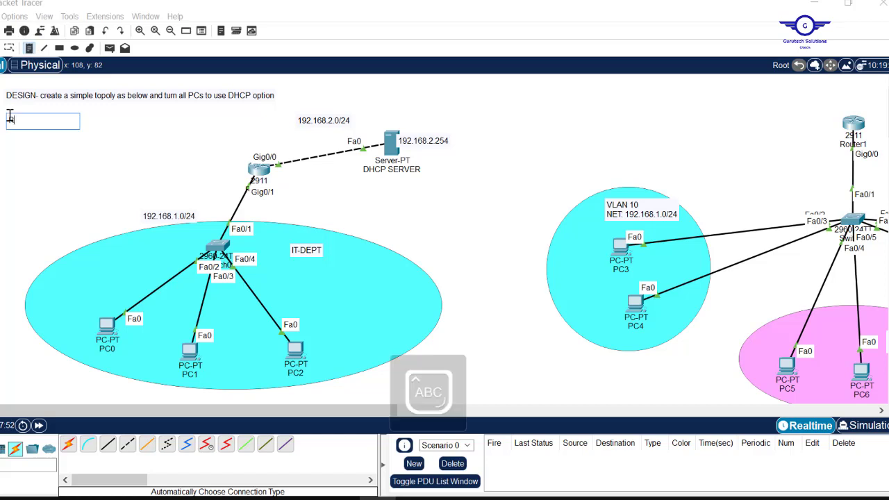
type("OUTER")
key("Caps_Lock")
type(":")
left_click(35, 138)
Add a note beneath the ROUTER: heading reading "1. Assign IP addresses to all the connectin interfaces--".
left_click(36, 132)
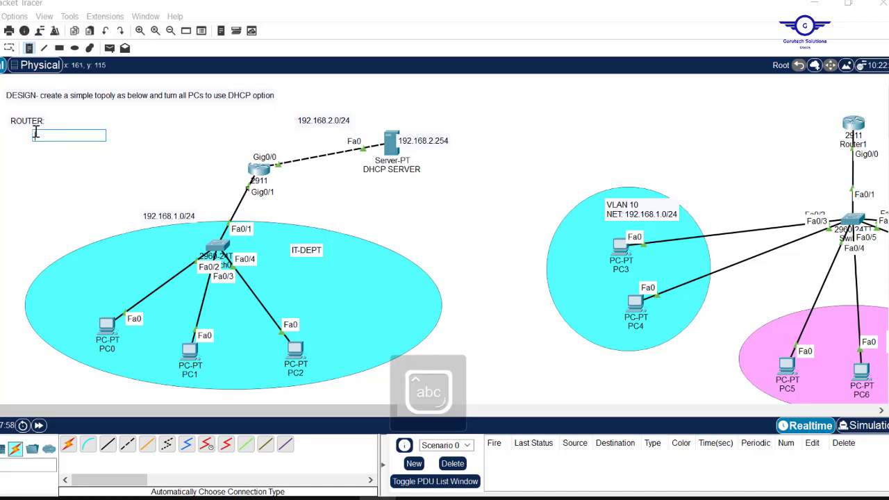
type("Assi")
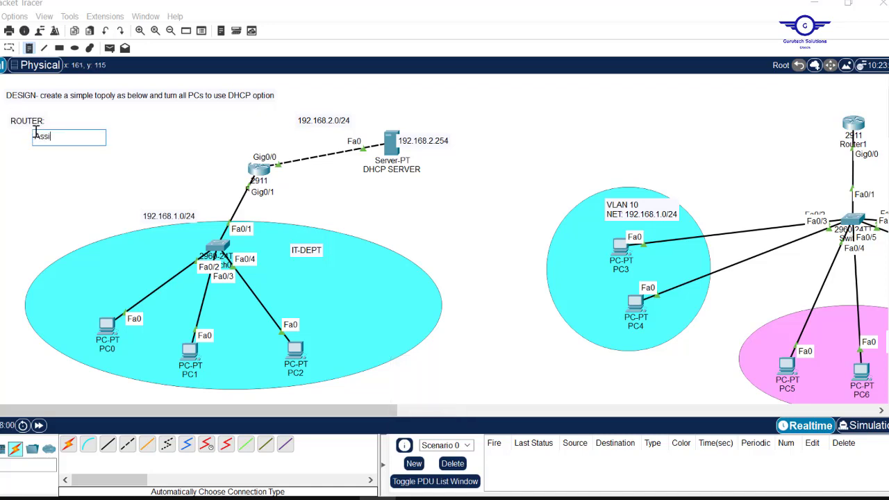
type("gn IP addresses")
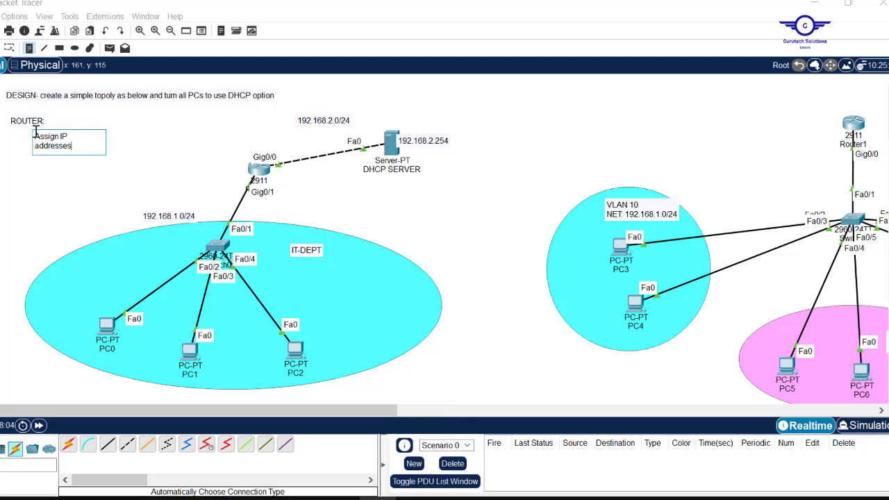
type(" to all the co")
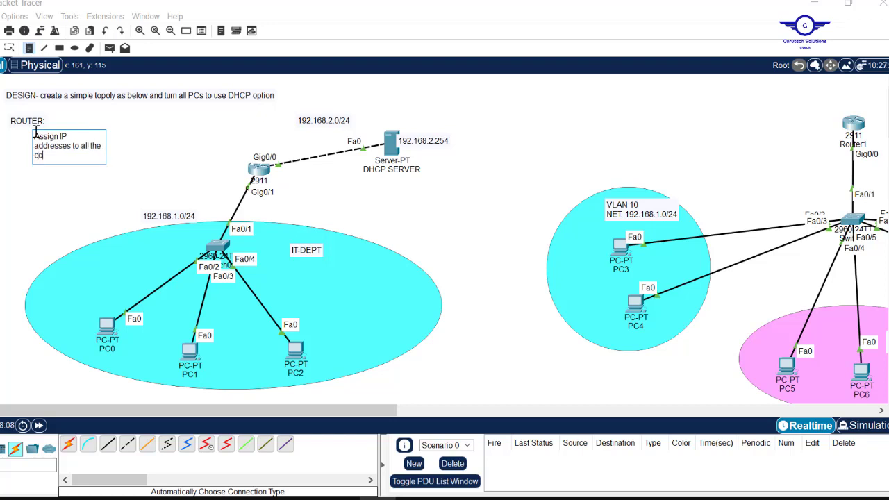
type("nnectin interfaces--")
key("Return")
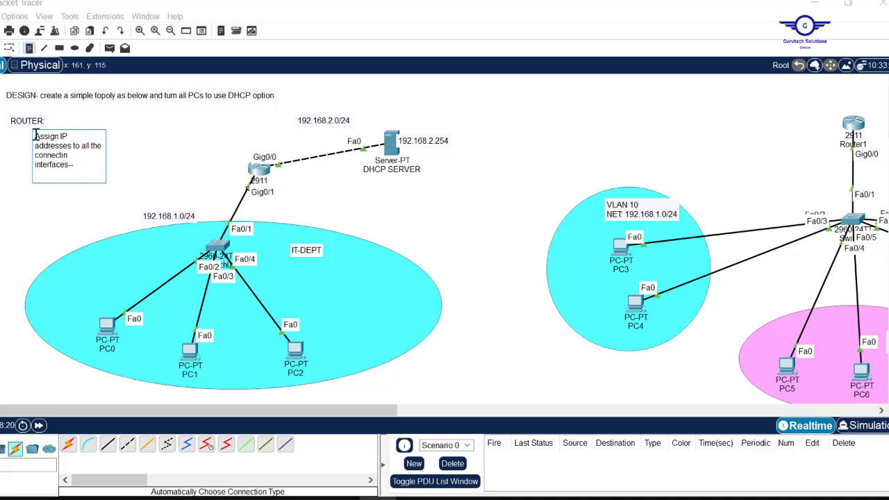
left_click(36, 136)
type("1.")
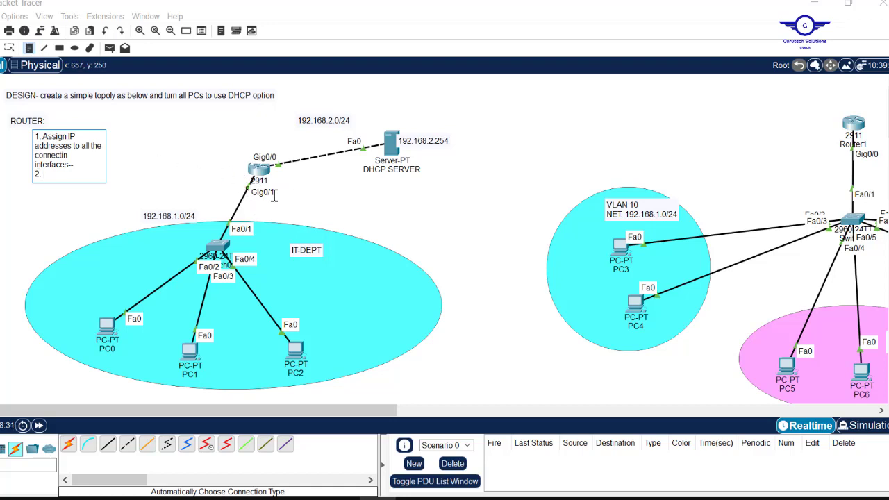
Add item 2 to the router note: "Configure DHCP relay agent on the connecting interface to the LAN".
type("Configur")
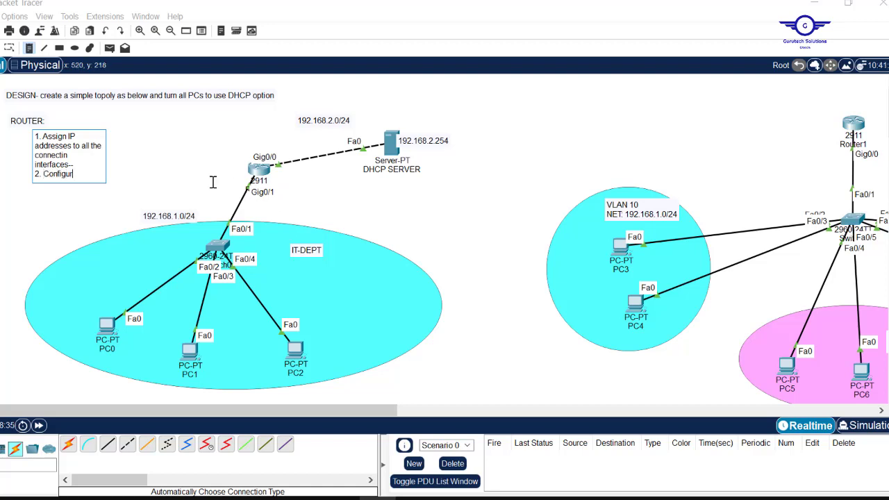
type("e DHCP relay agent on the")
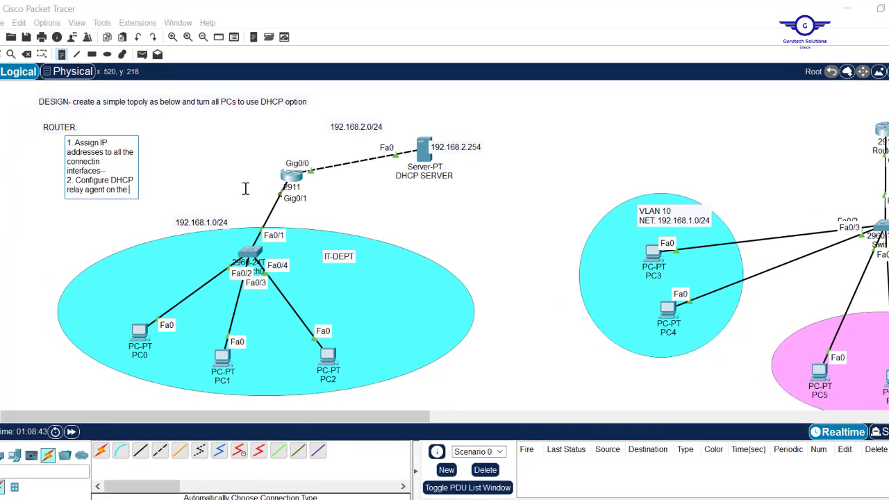
type(" connect")
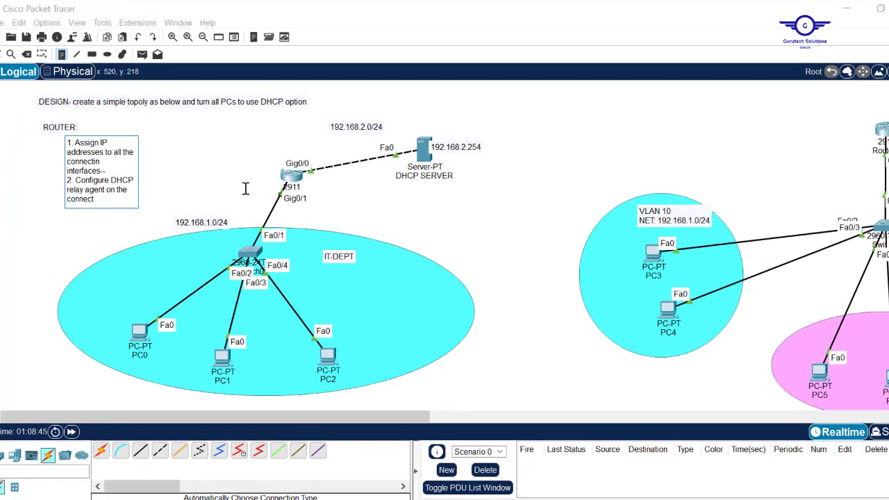
type("ing interface")
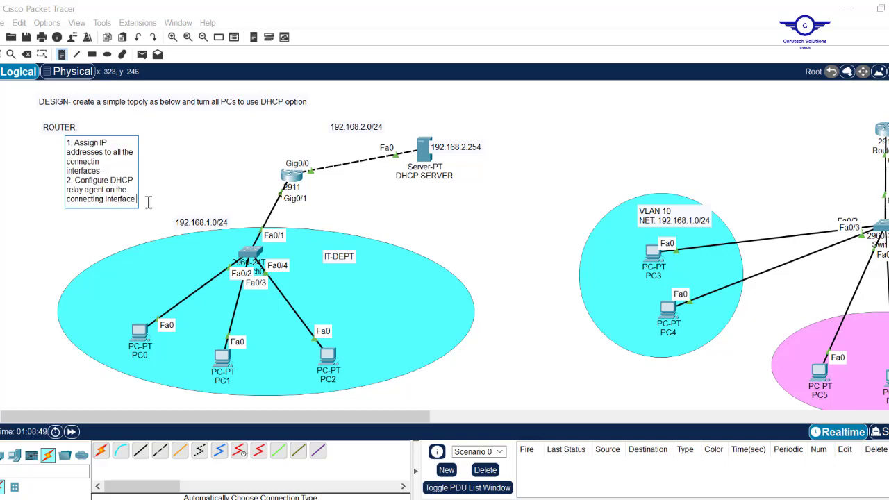
type(" to the")
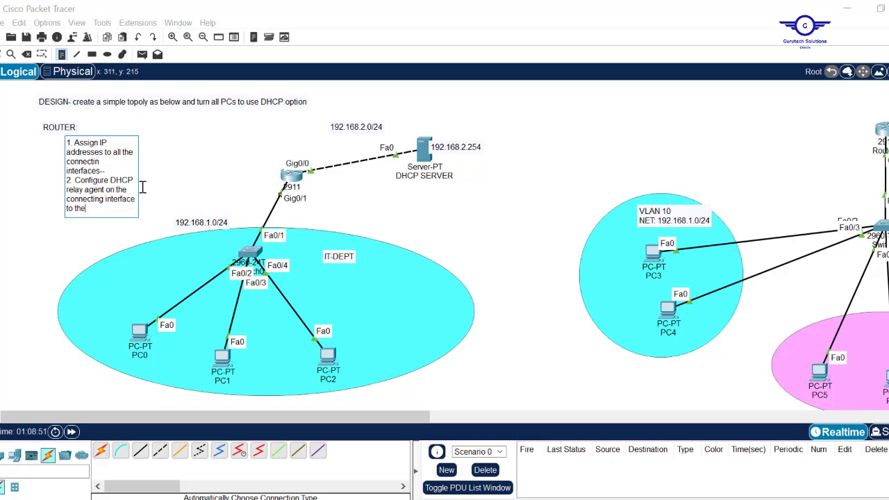
type(" LAN")
Finish the router note and shift it and the ROUTER: heading left, clear of the router.
left_click(142, 187)
left_click_drag(154, 154, 116, 160)
left_click_drag(70, 131, 34, 129)
left_click(39, 227)
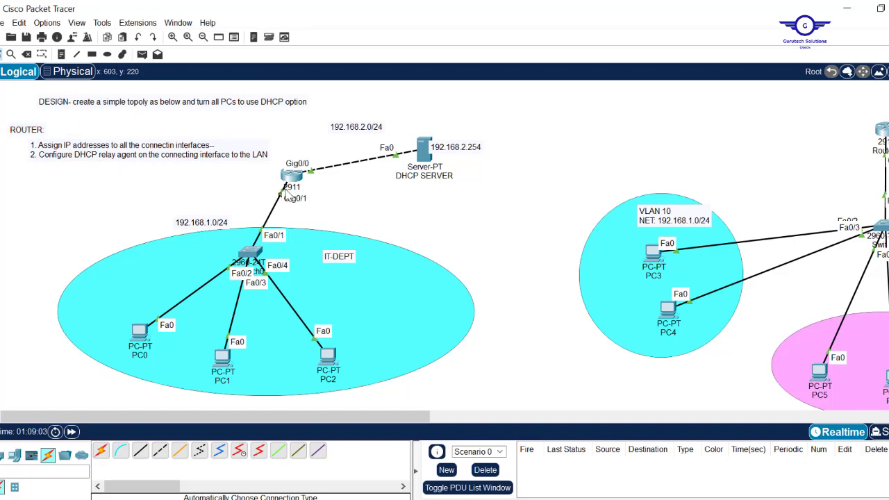
left_click_drag(259, 182, 299, 202)
left_click(347, 195)
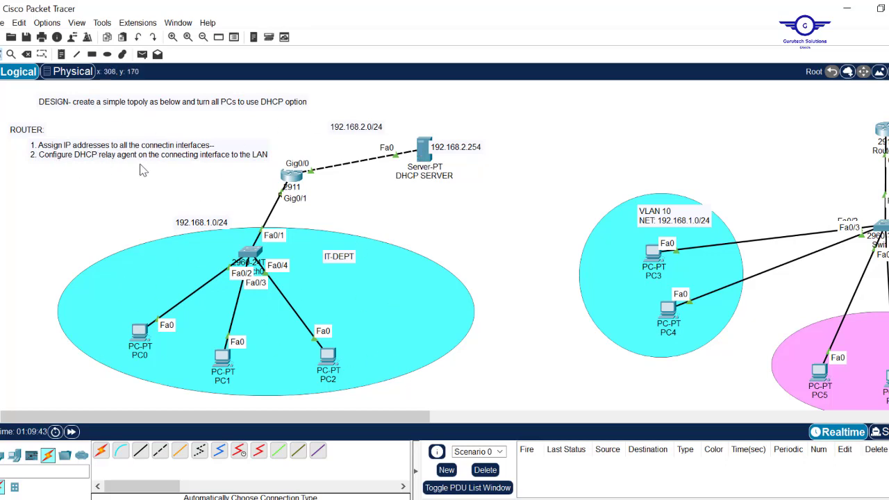
Add a "DHCP SERVER DEVICE" heading note beneath the router steps and align it there.
left_click(60, 55)
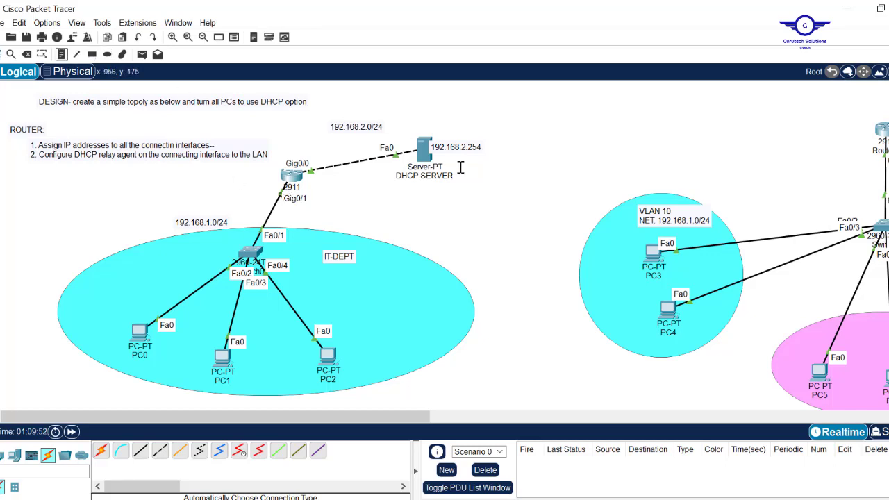
left_click(4, 178)
type("d")
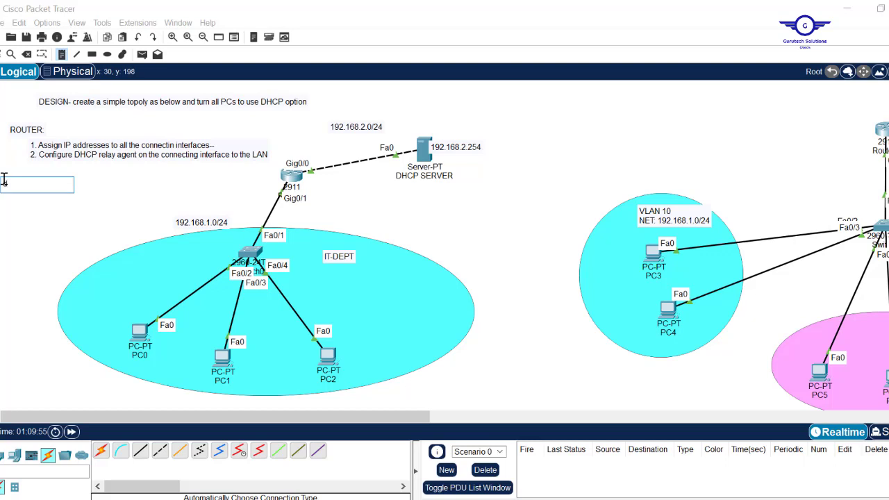
key("Caps_Lock")
type("HCP SERVER")
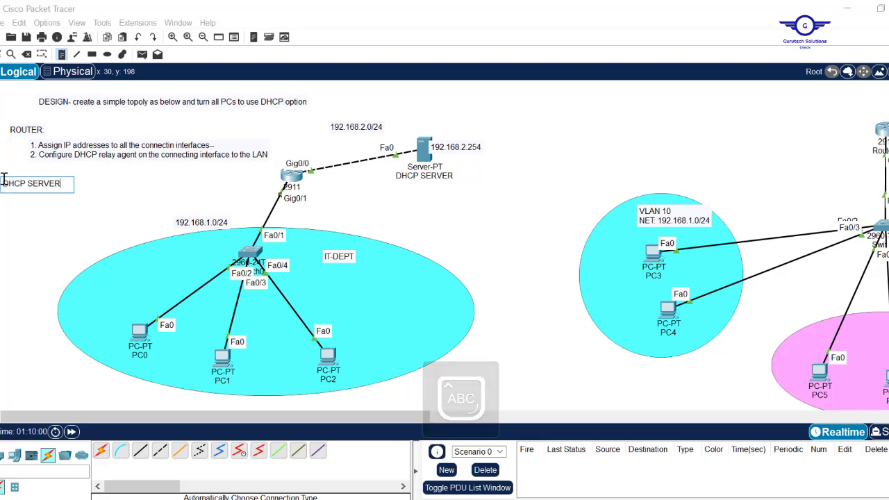
key("Return")
type("DEVICE")
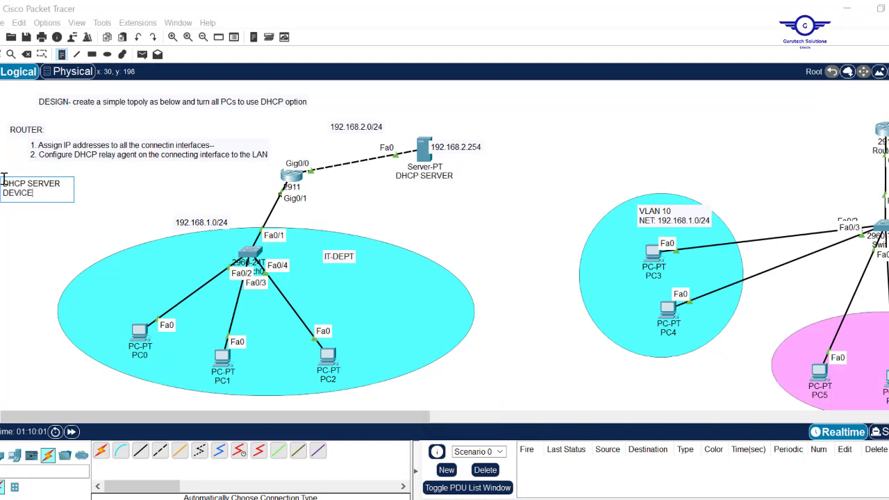
key("Return")
left_click_drag(67, 194, 64, 188)
Start a note beneath the DHCP SERVER DEVICE heading reading "1. Static IP address allocation.".
left_click(61, 54)
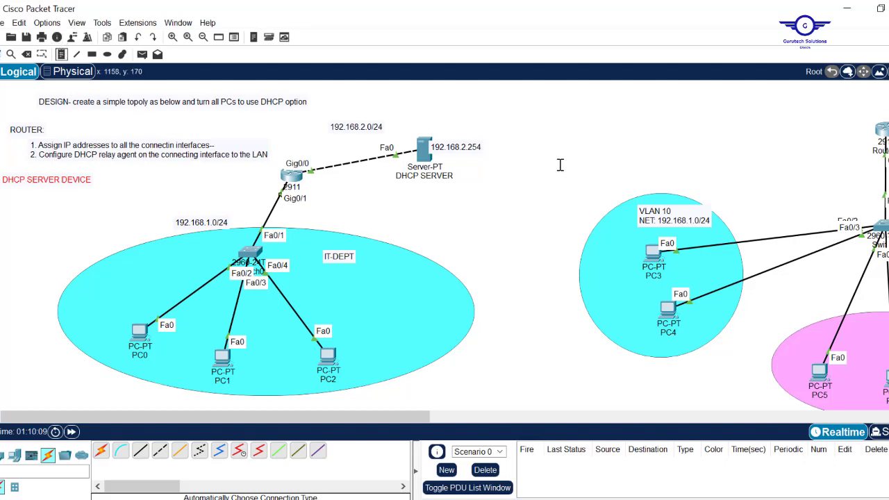
left_click(20, 191)
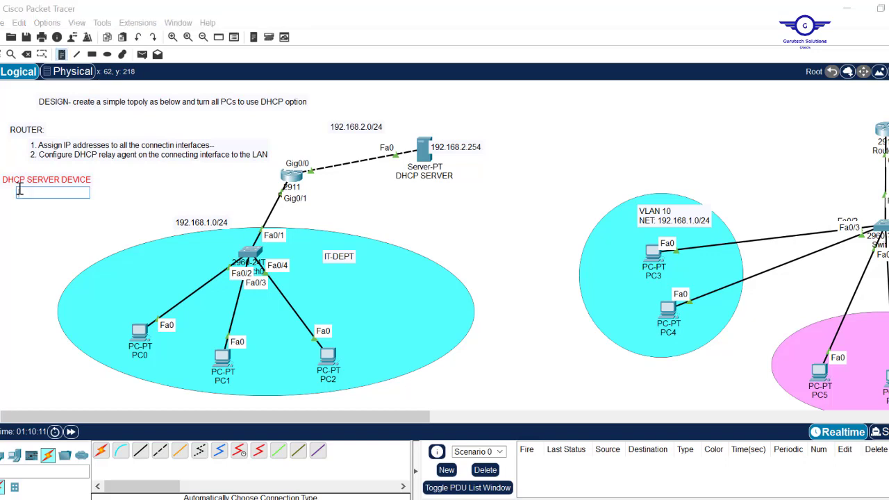
type("A")
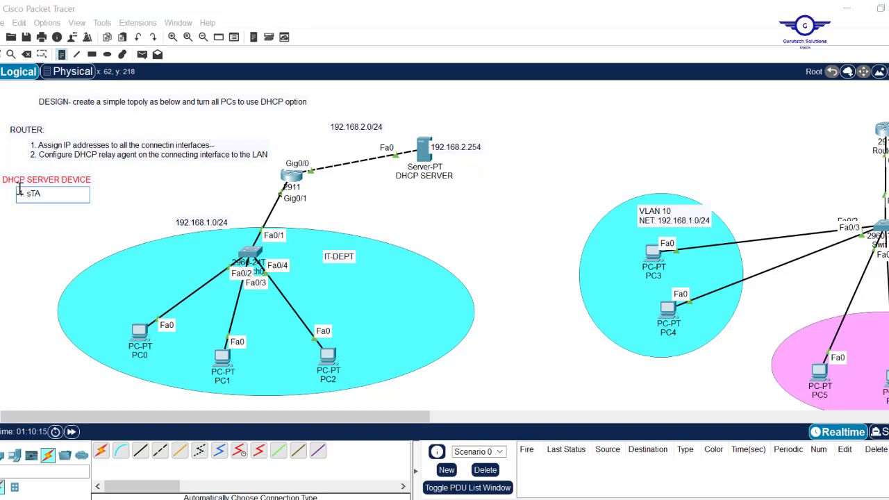
key("BackSpace")
key("BackSpace")
key("Caps_Lock")
type("Static IP address")
key("Return")
type("allocation.")
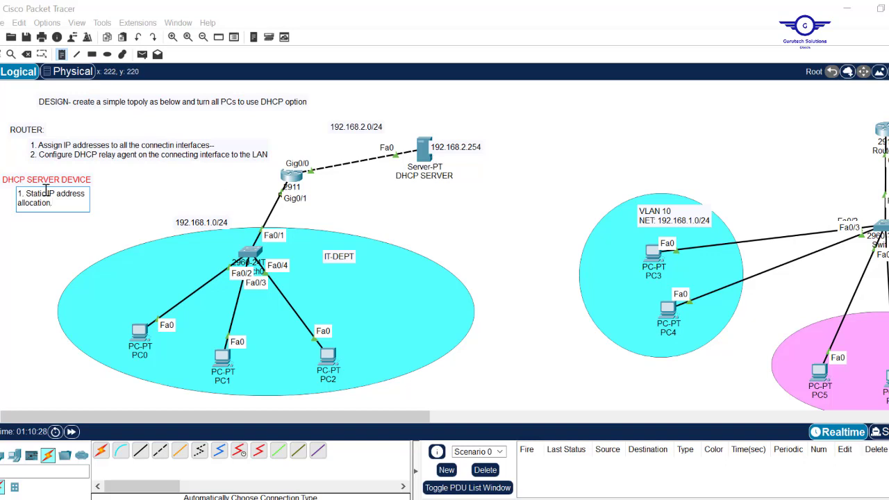
Add item 2 to the DHCP server note: "We go services, DHCP, turn on DHCP option.".
key("Return")
type("2. We g")
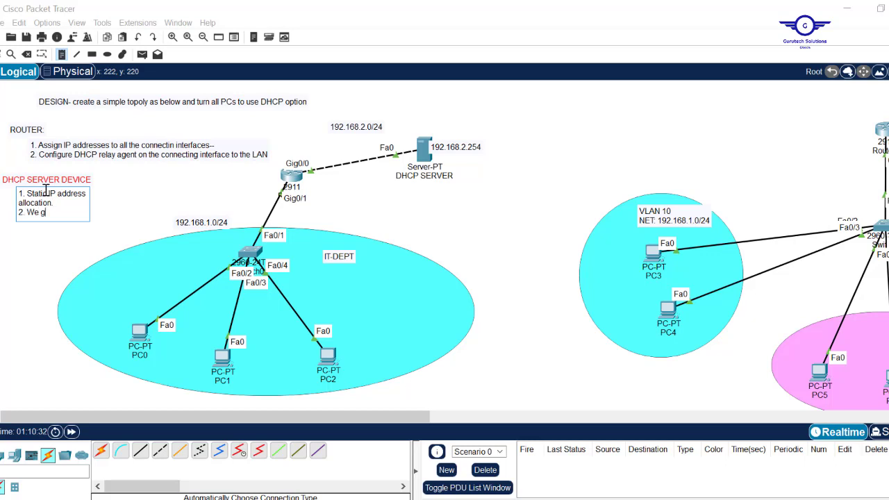
type("o services,")
key("Return")
type("DHCP, tur")
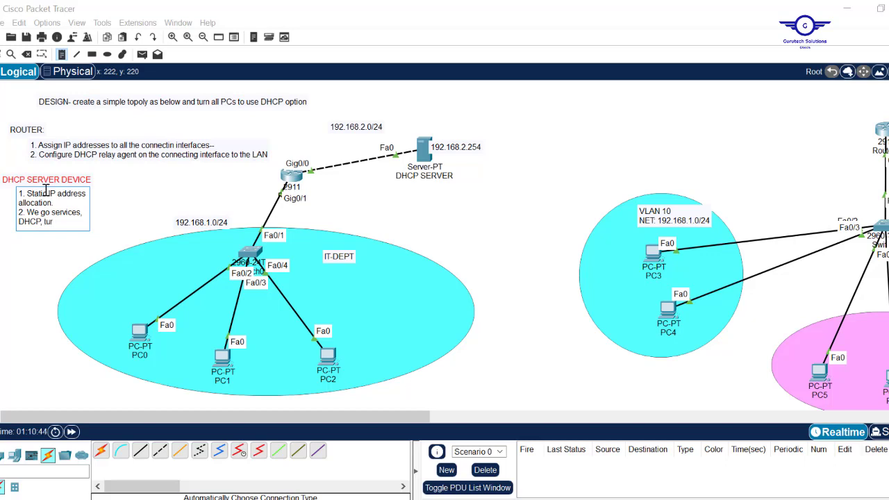
type("n on DHCP option.")
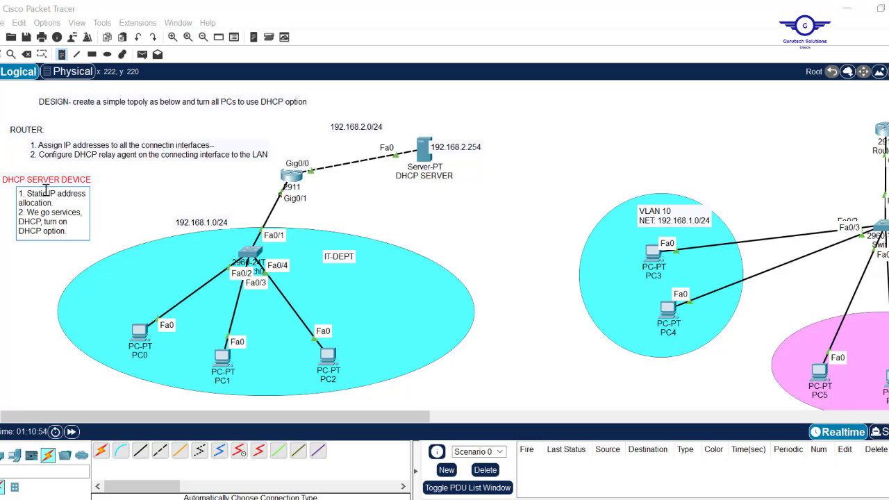
Add item "3. We create pools as per the department network.", shift the note left, and move the 192.168.1.0/24 label above IT-DEPT.
key("Return")
type("3. We create pool")
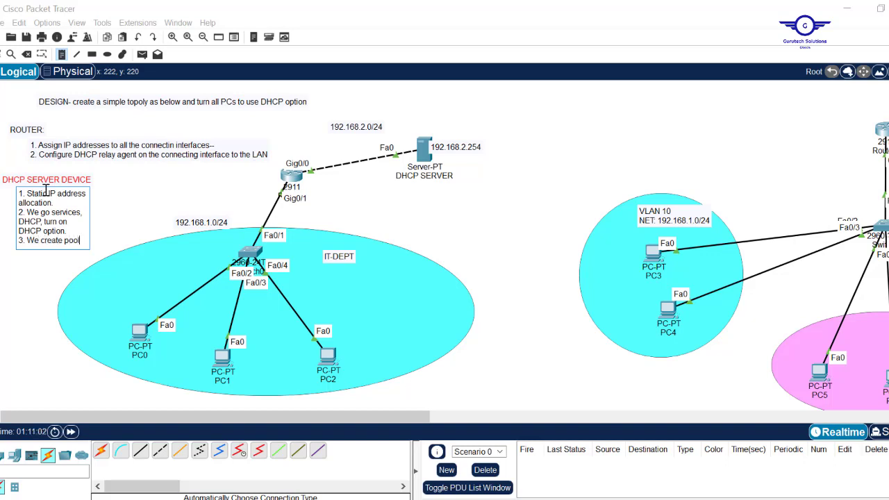
type("s as per the department network.")
key("Escape")
left_click_drag(81, 200, 63, 200)
left_click_drag(193, 227, 331, 250)
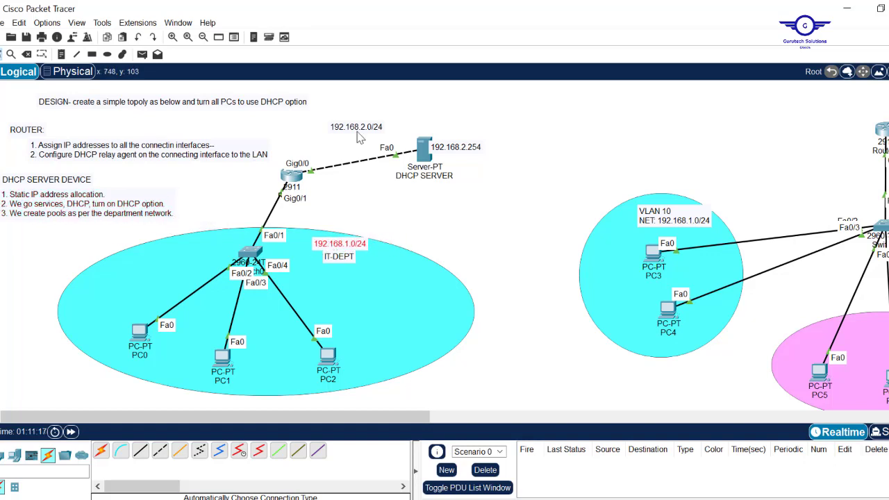
Examine the ITDEPT-Pool settings in the DHCP server's DHCP service, including the default gateway, alongside the topology.
left_click(424, 148)
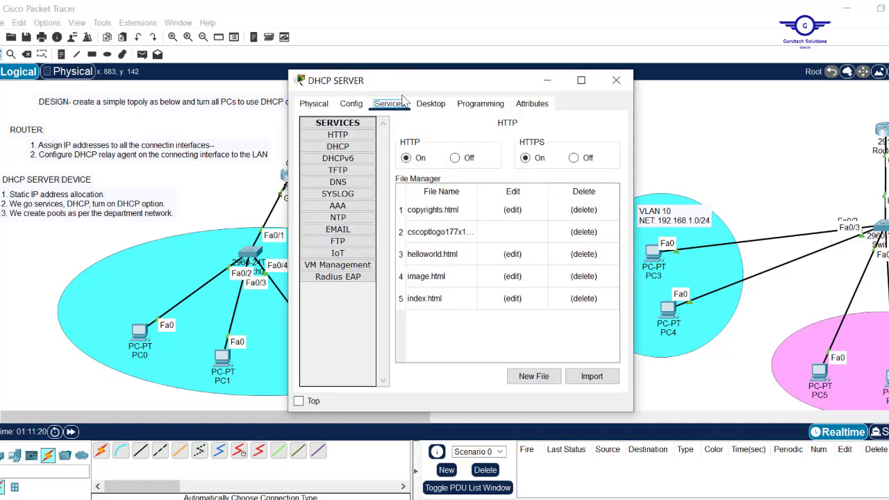
left_click(337, 147)
left_click(415, 341)
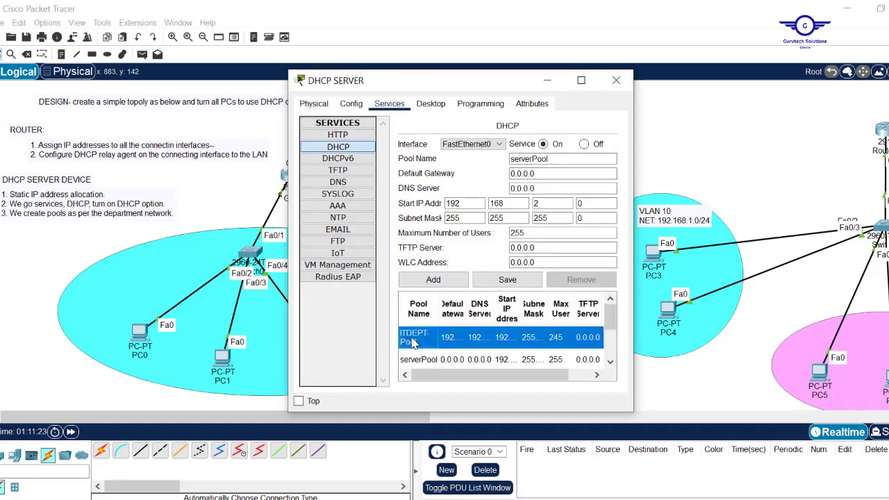
left_click_drag(554, 173, 511, 173)
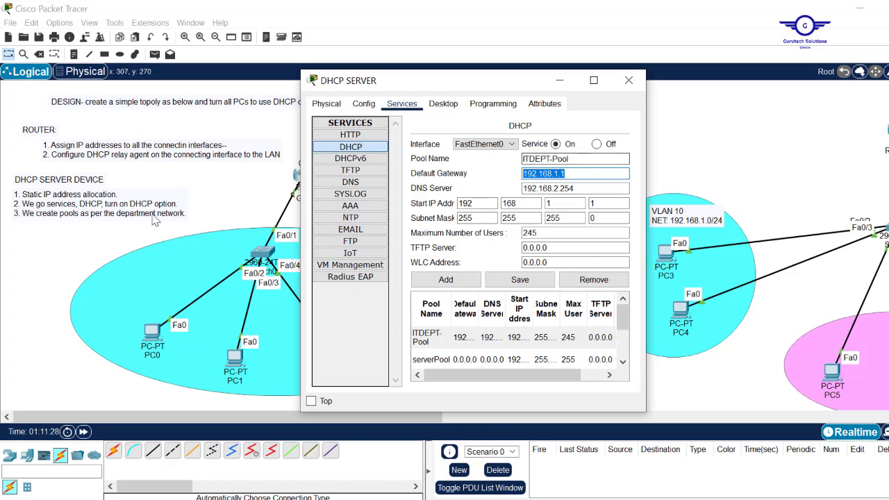
left_click(252, 187)
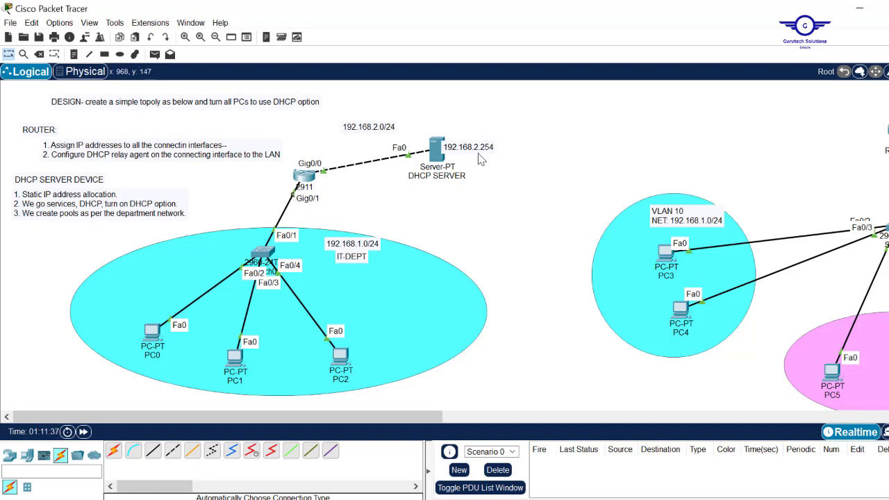
left_click(437, 153)
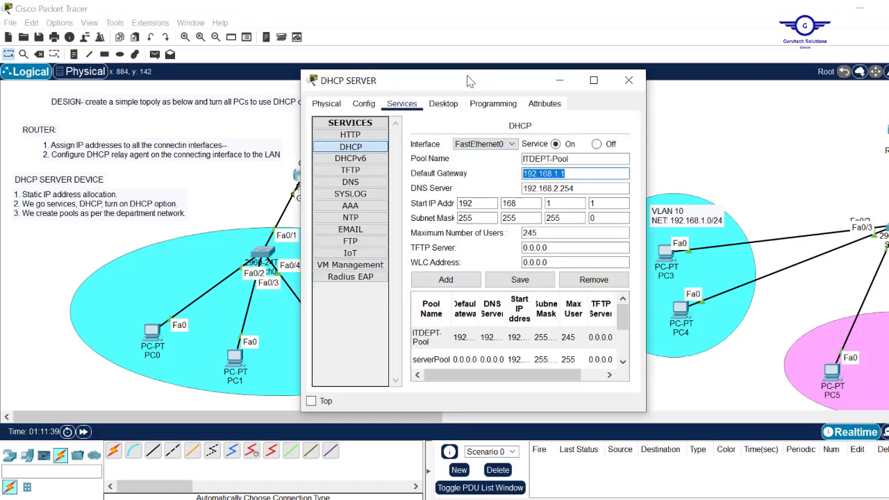
left_click_drag(468, 88, 563, 92)
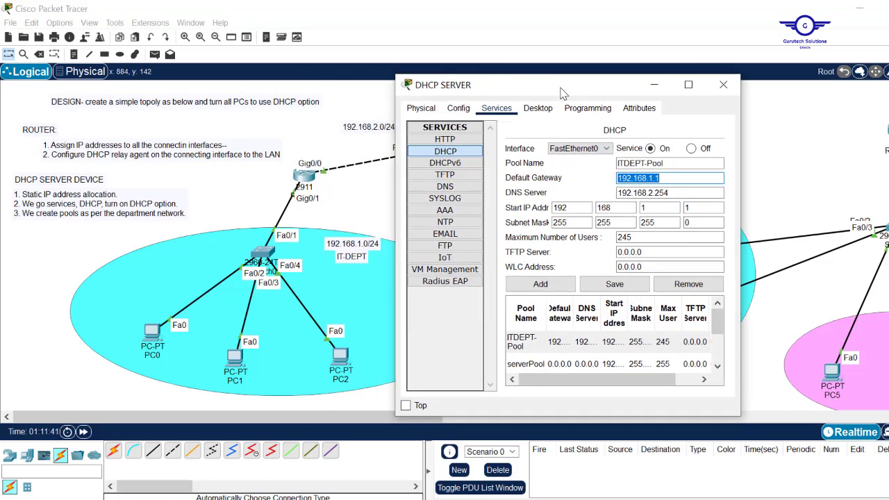
Set the ITDEPT-Pool start IP address to 192.168.1.11, save the pool, and close the server window.
left_click(695, 207)
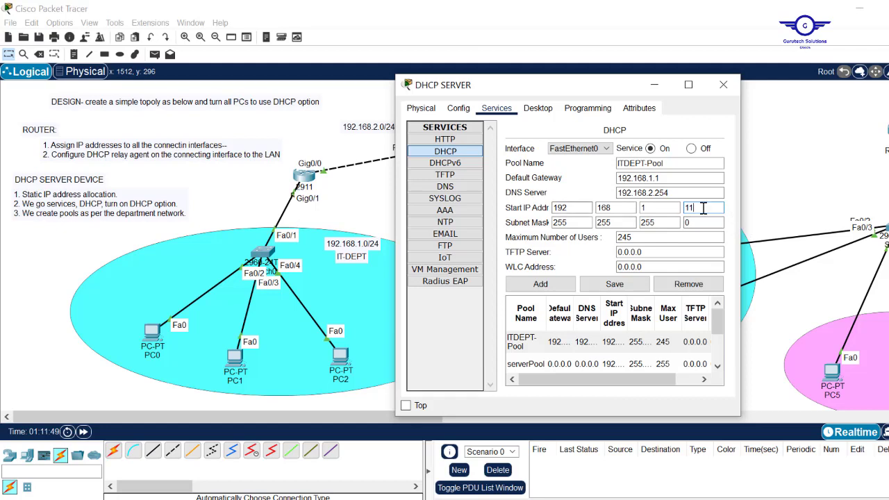
left_click(609, 287)
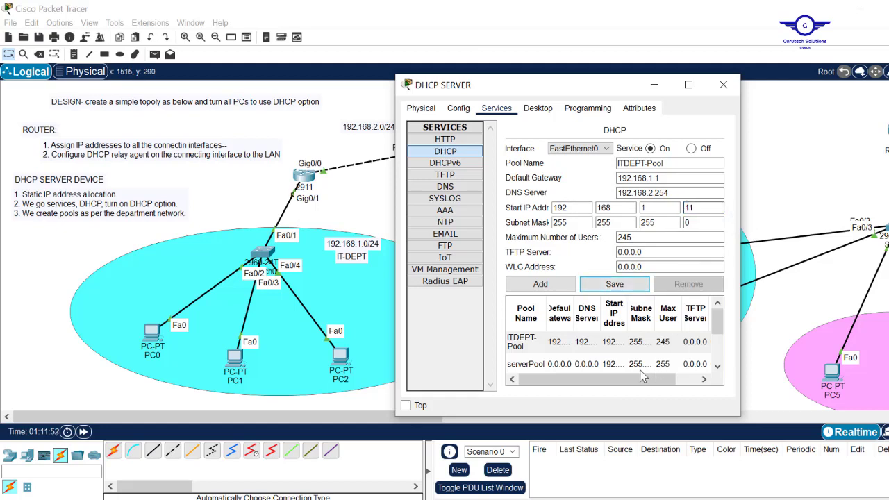
left_click(724, 87)
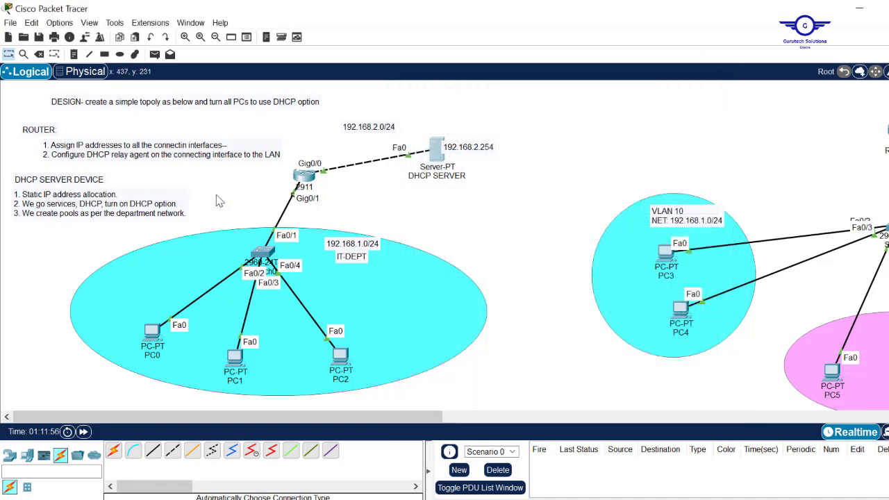
Request a fresh address on PC2 by switching its IP configuration to Static and back to DHCP, and close its window.
left_click(341, 357)
left_click(343, 173)
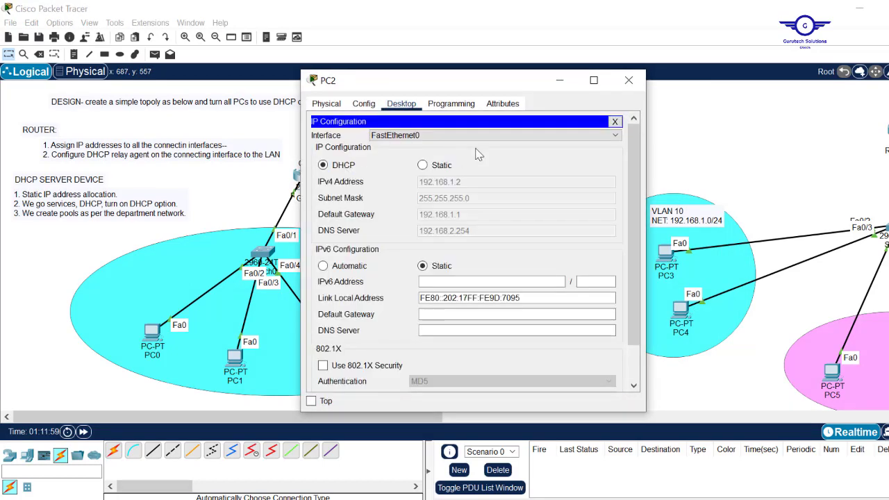
left_click(324, 166)
left_click(423, 164)
left_click(342, 169)
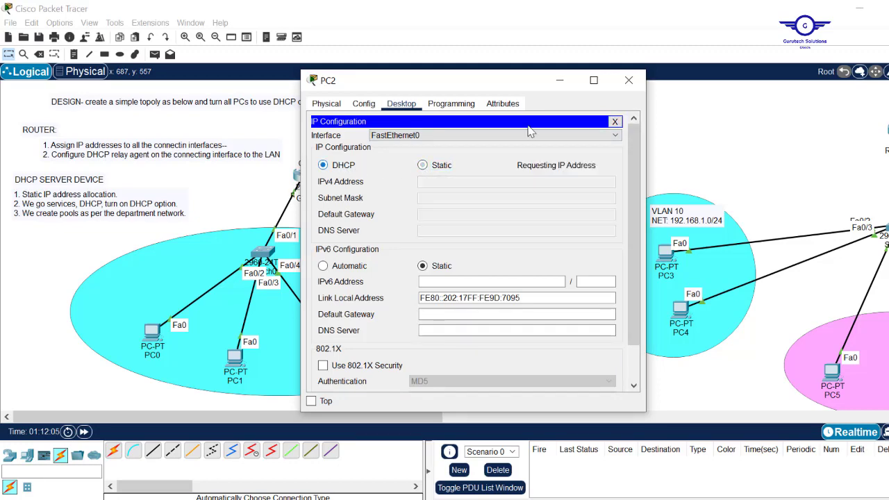
left_click(629, 80)
left_click_drag(410, 417, 644, 441)
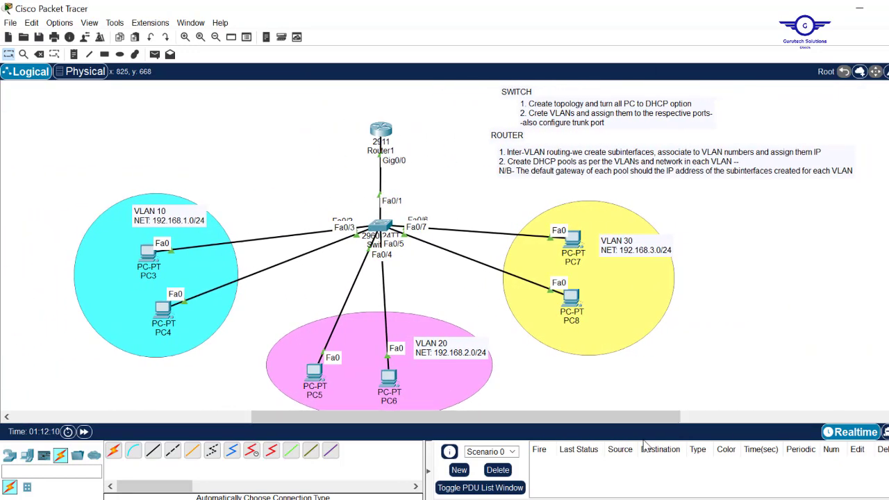